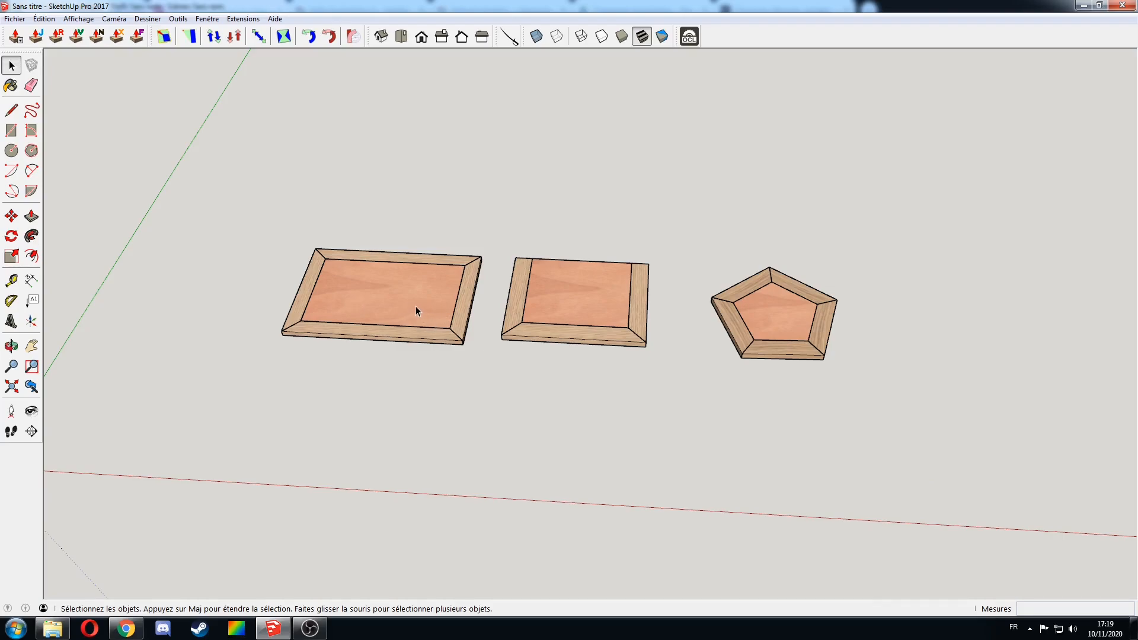
Examine how the frame pieces and grooved centre panels of the two rectangular framed panels fit together
middle_click_drag(328, 314, 541, 213)
double_click(459, 308)
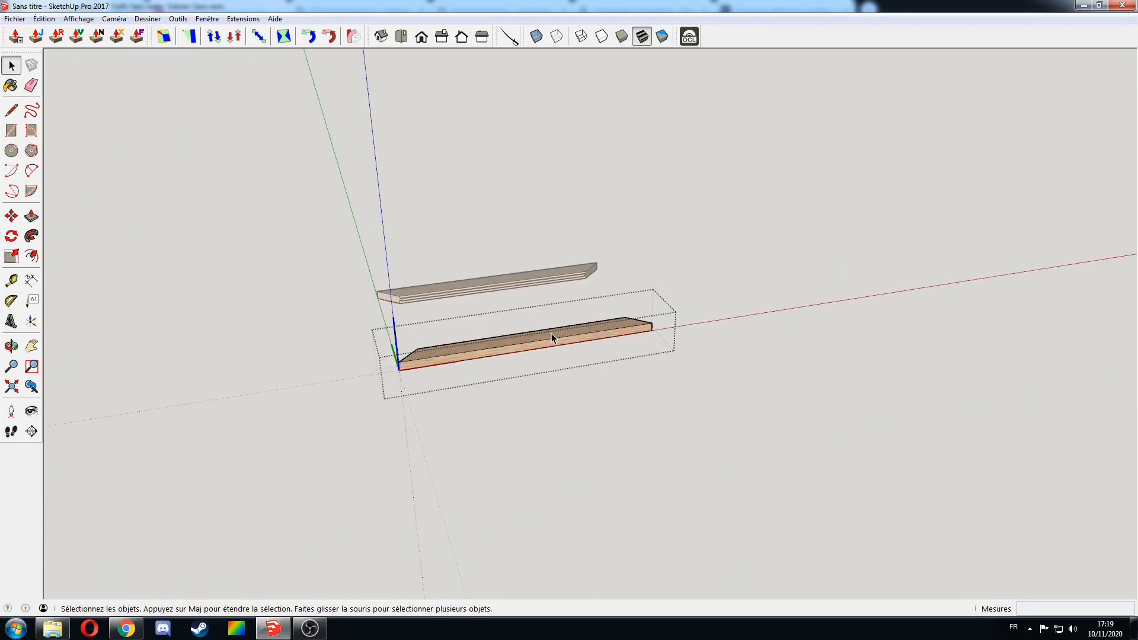
middle_click_drag(551, 333, 861, 338)
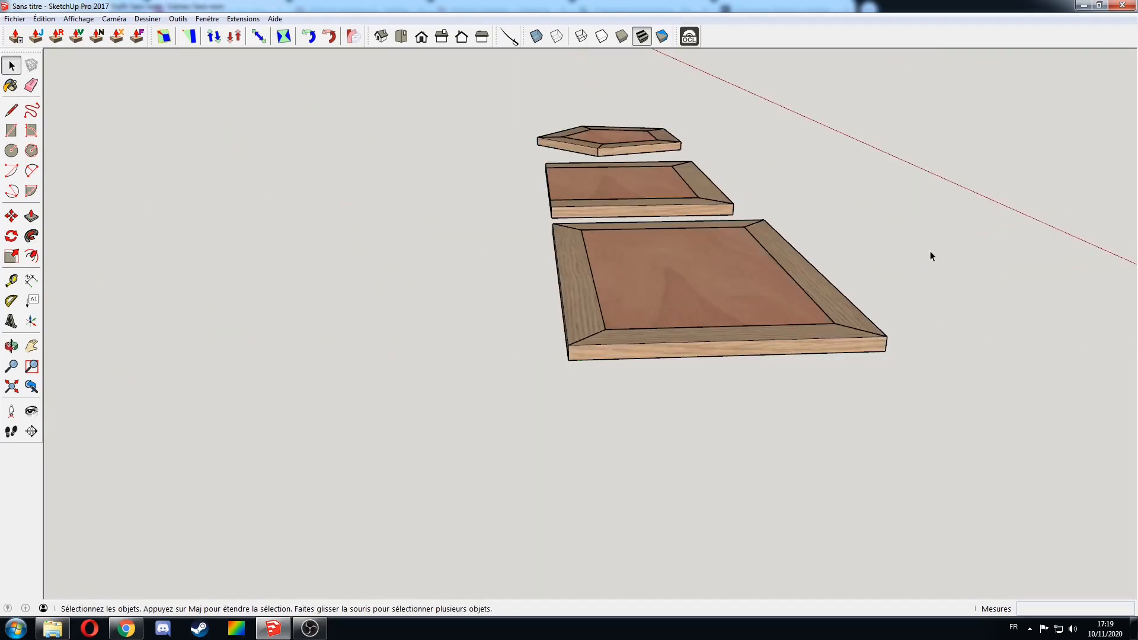
middle_click_drag(930, 256, 589, 252)
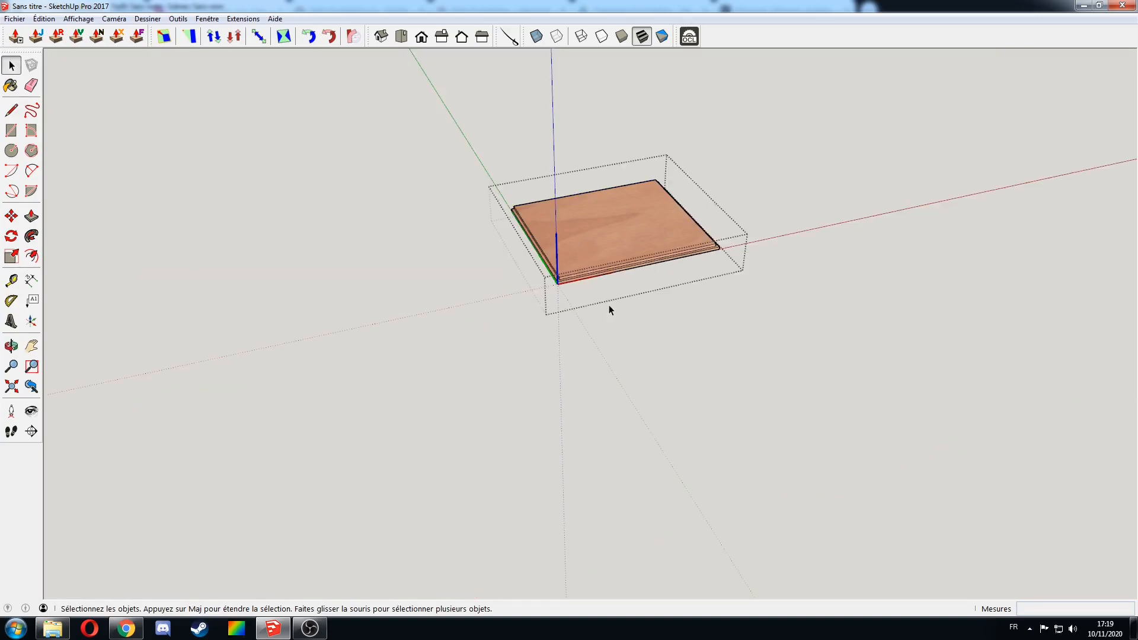
middle_click_drag(609, 305, 659, 251)
scroll(659, 251, "up", 3)
scroll(660, 250, "up", 1)
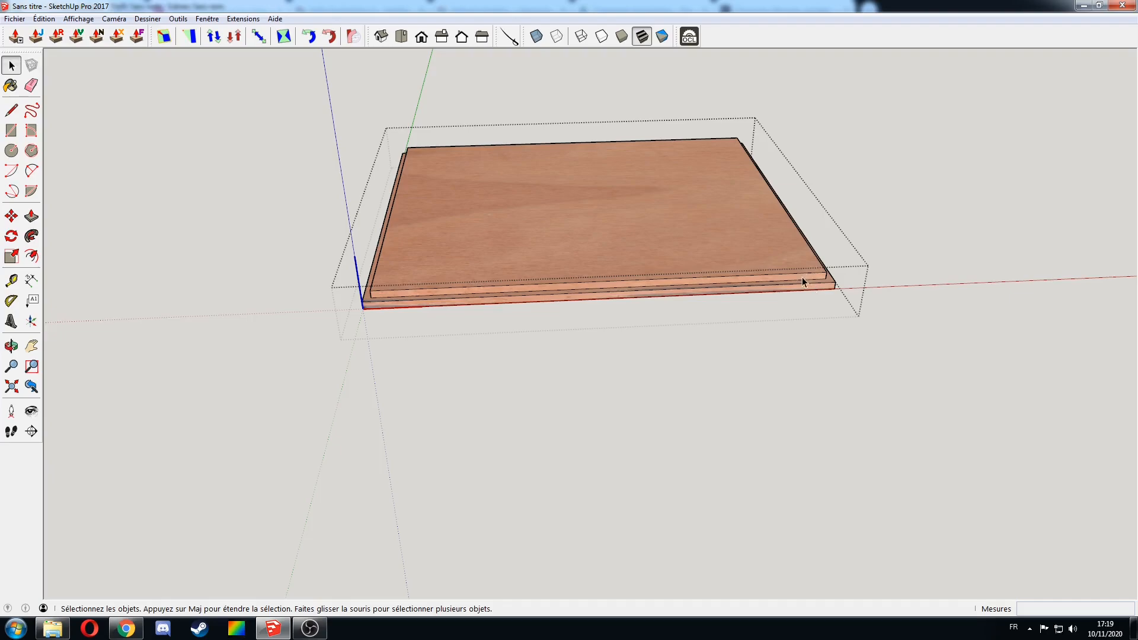
middle_click_drag(639, 334, 648, 409)
left_click(647, 407)
middle_click_drag(778, 263, 544, 390)
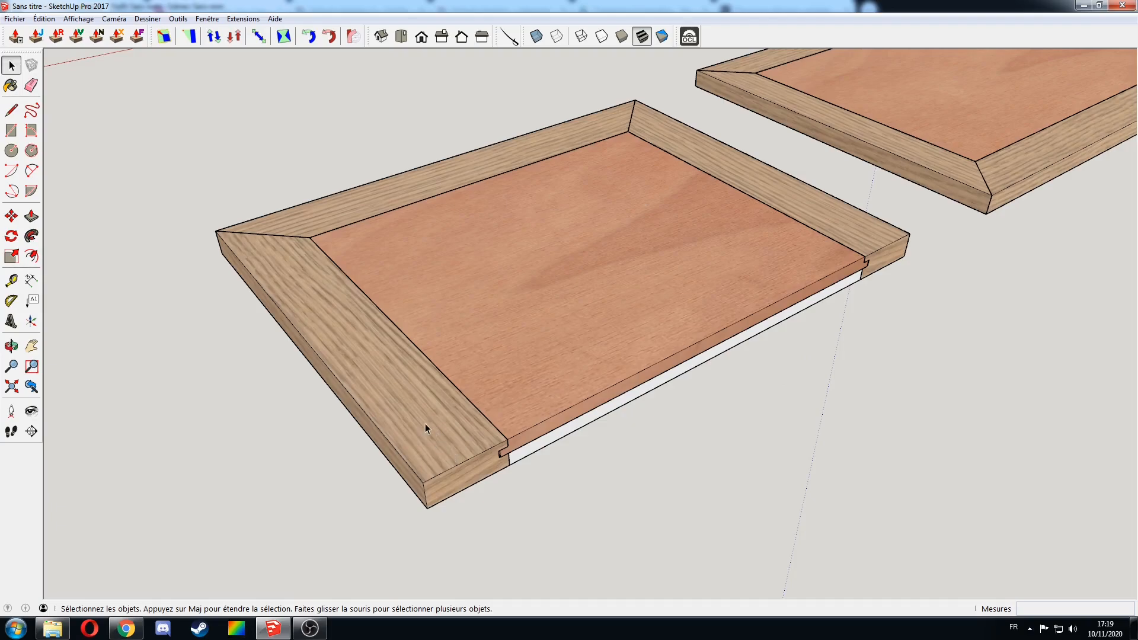
middle_click_drag(491, 455, 439, 433)
middle_click_drag(333, 297, 419, 203)
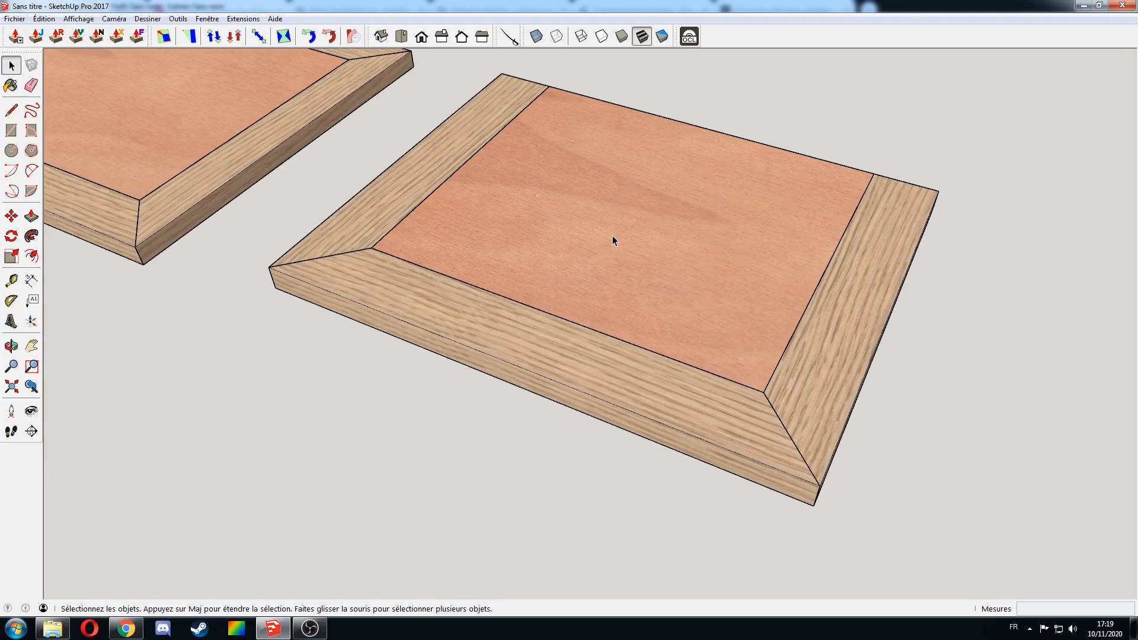
Examine the centre panel and mitred edging of the pentagonal framed panel
scroll(613, 236, "down", 5)
middle_click_drag(709, 348, 508, 338, "shift")
double_click(643, 365)
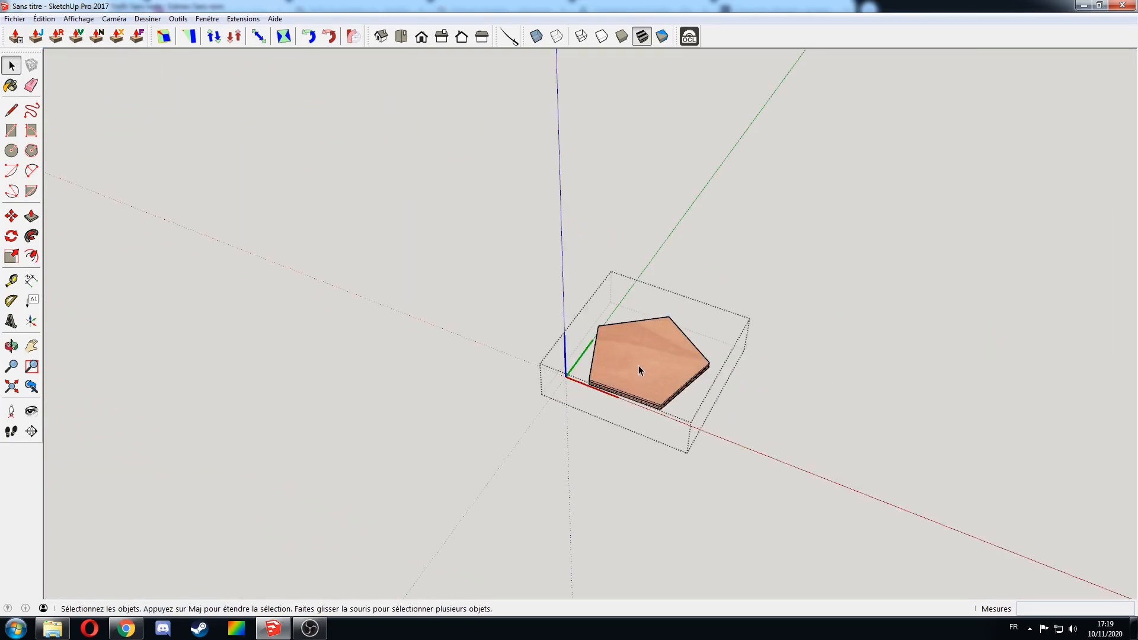
left_click(483, 370)
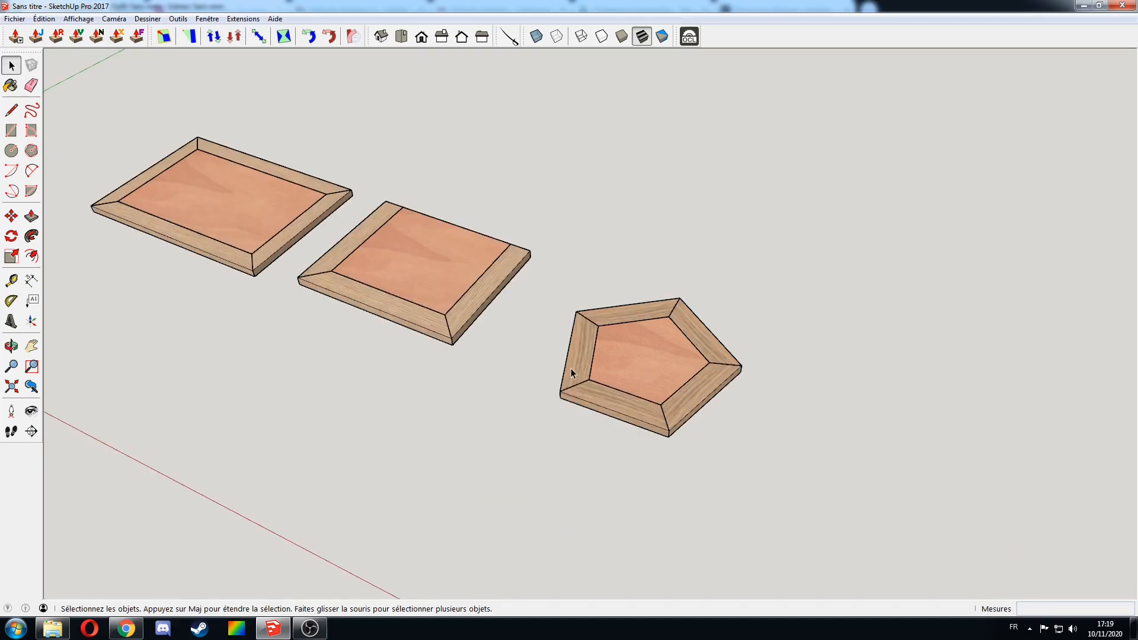
double_click(668, 409)
middle_click_drag(668, 410, 743, 323)
scroll(742, 320, "up", 3)
scroll(741, 317, "up", 1)
left_click(881, 333)
scroll(620, 335, "down", 4)
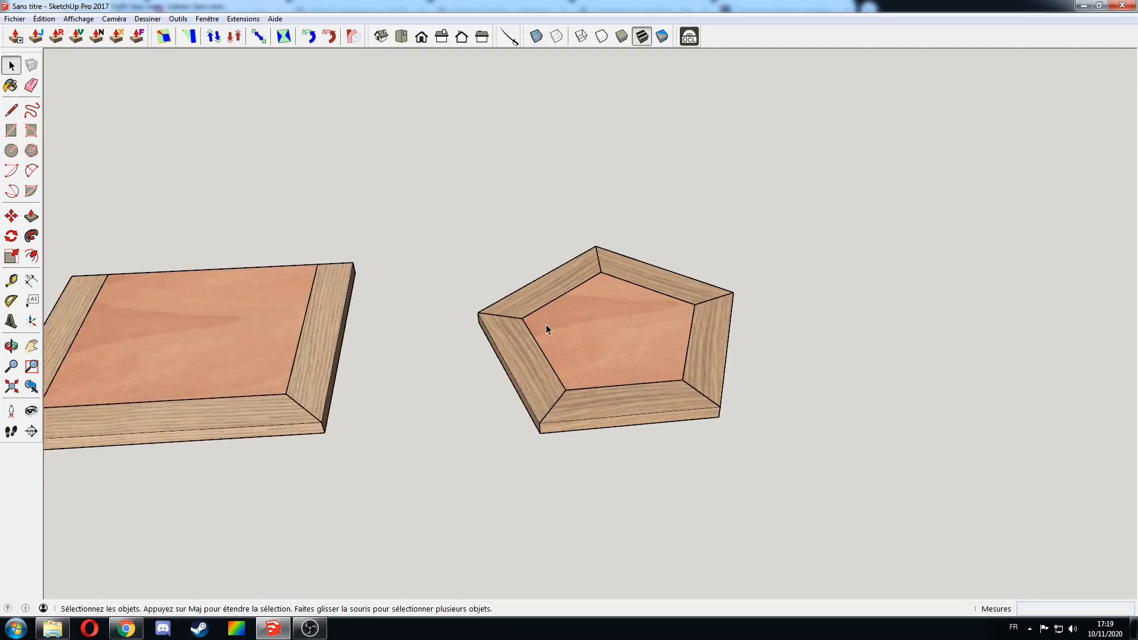
scroll(735, 330, "down", 5)
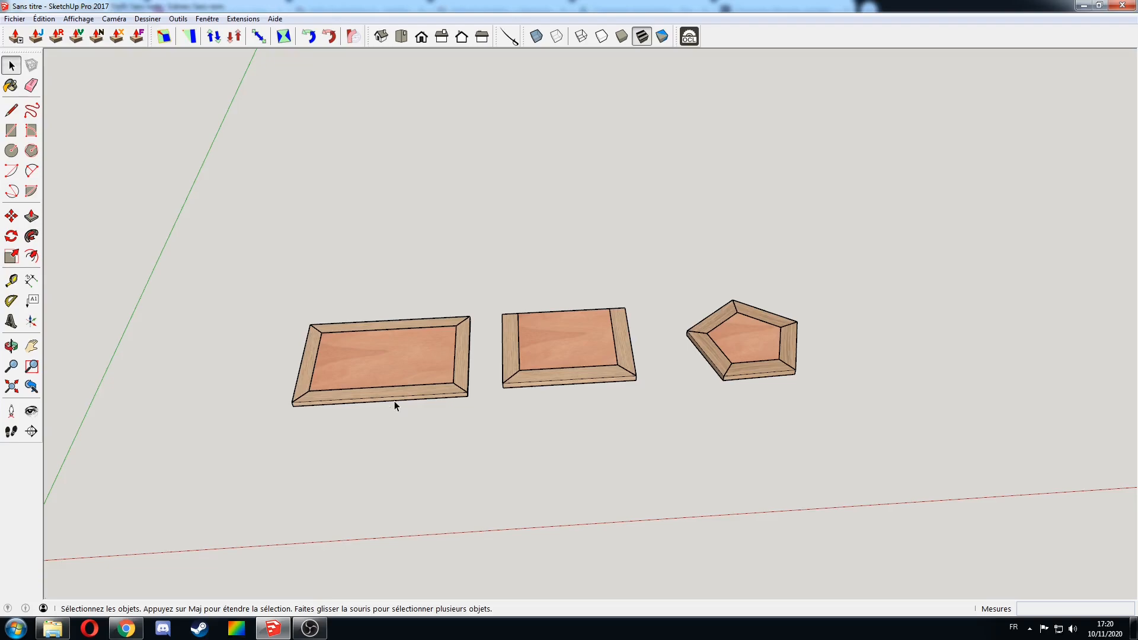
Draw a 1000 by 600 rectangle on the ground behind the three example panels
middle_click_drag(418, 322, 404, 385, "shift")
key("r")
left_click(328, 312)
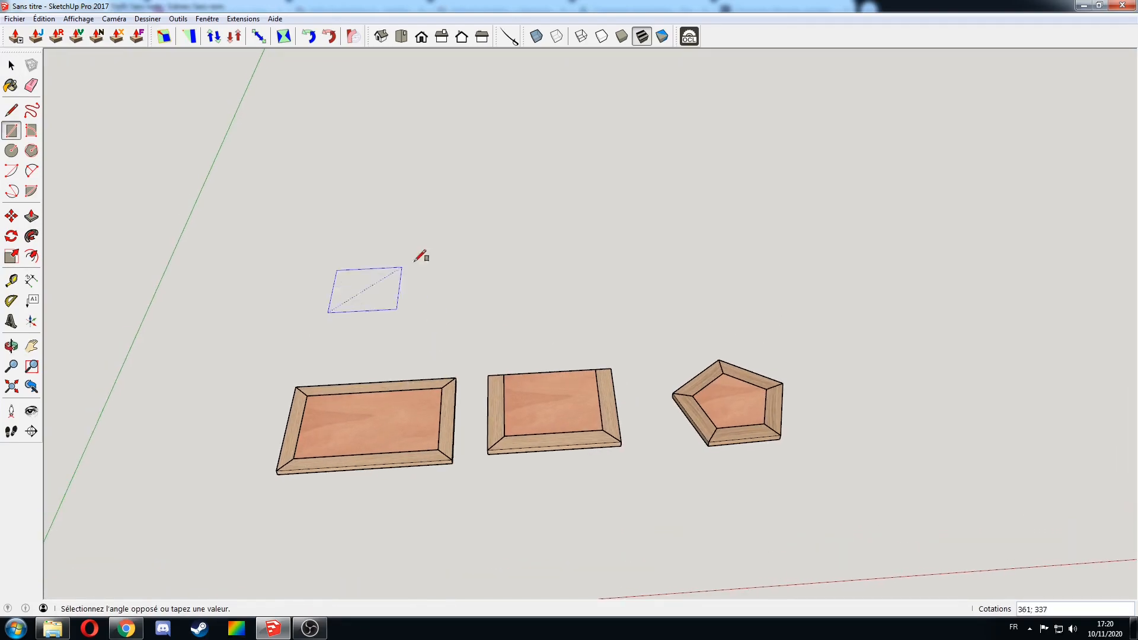
left_click(534, 235)
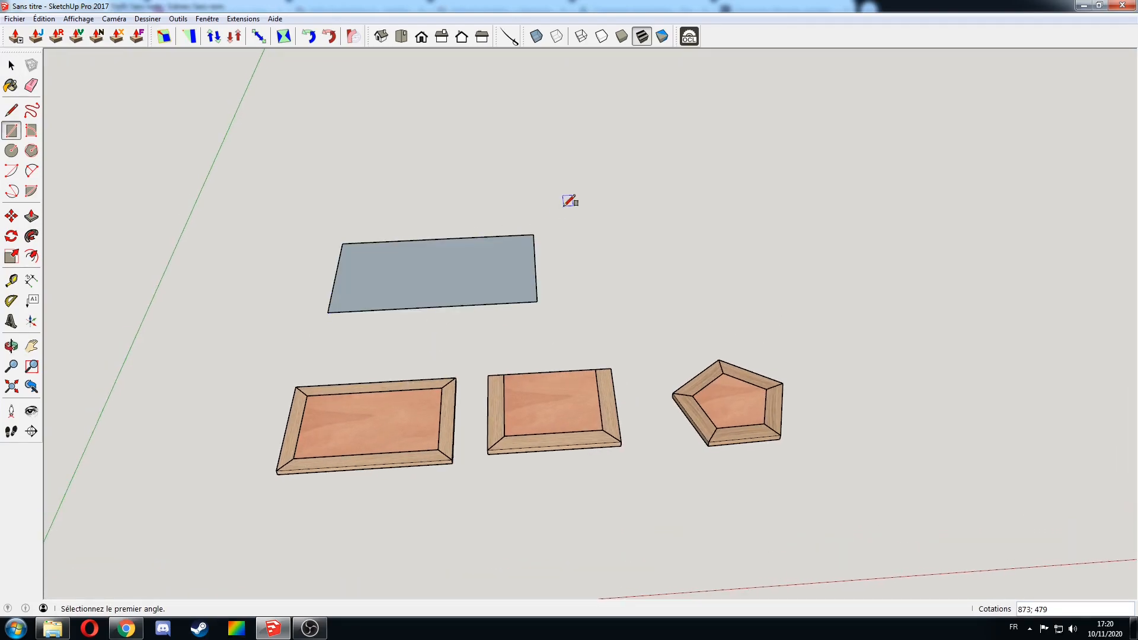
type("1000;600")
key("Return")
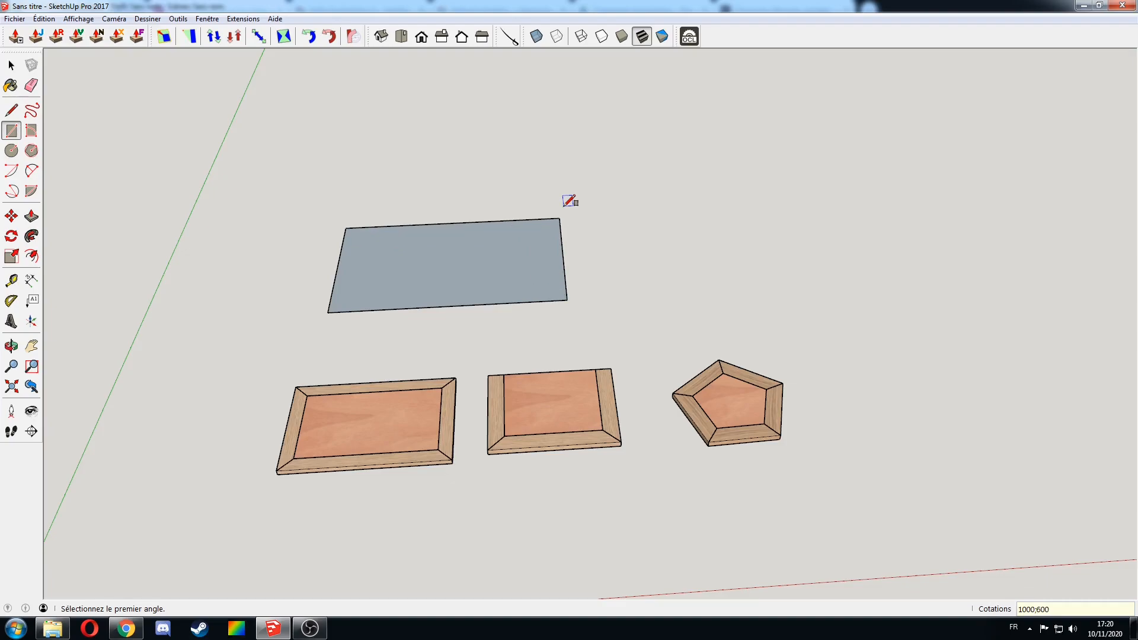
Extrude the new rectangle upward to a thickness of 23
middle_click_drag(471, 253, 523, 271)
scroll(521, 273, "up", 2)
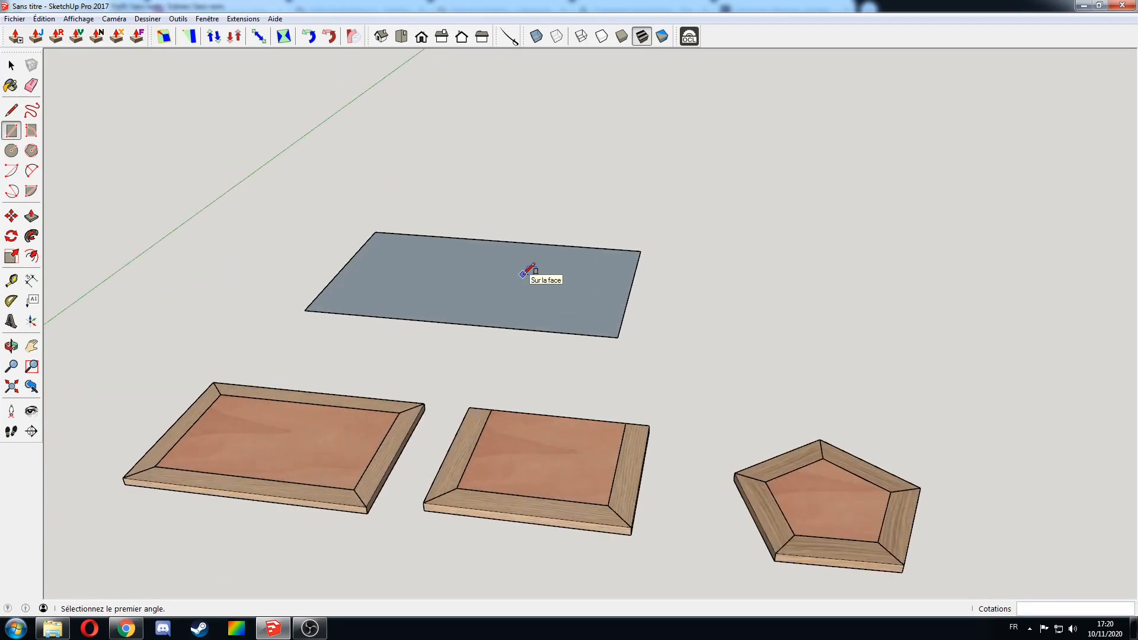
key("p")
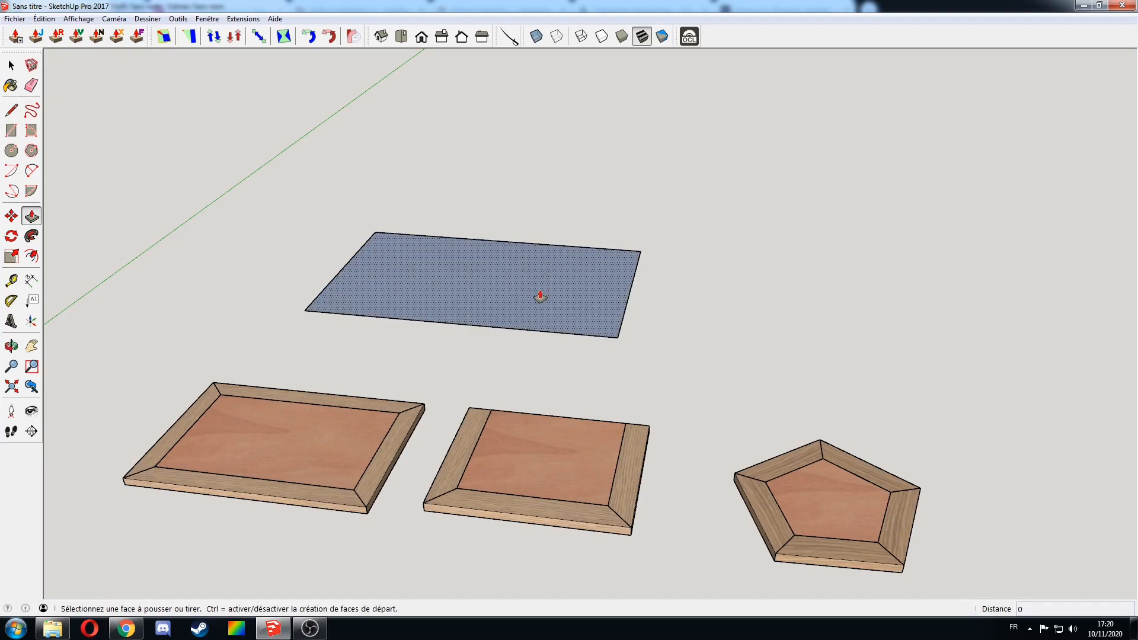
left_click_drag(538, 293, 536, 279)
left_click(537, 284)
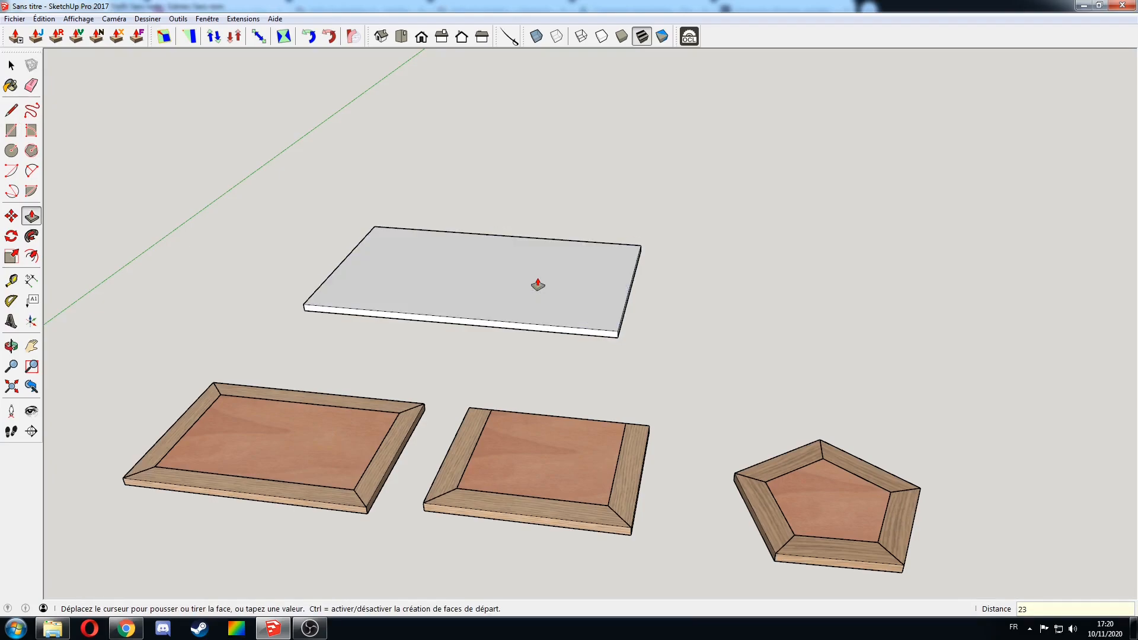
key("space")
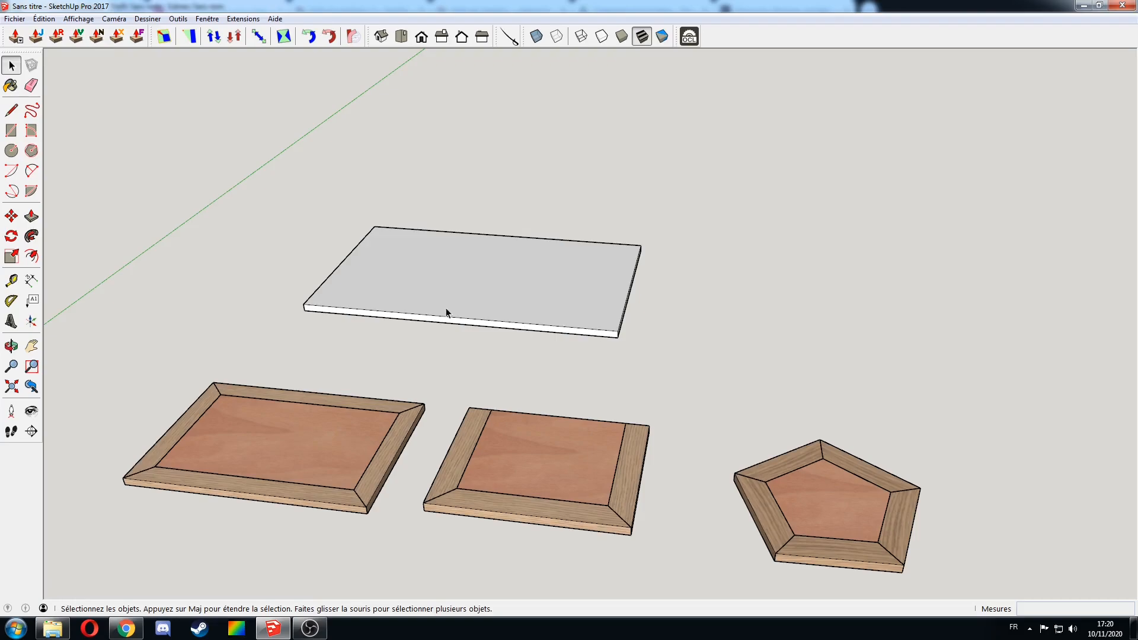
Offset the outline of the board's upper face inward by 60
left_click(510, 283)
key("f")
left_click(519, 315)
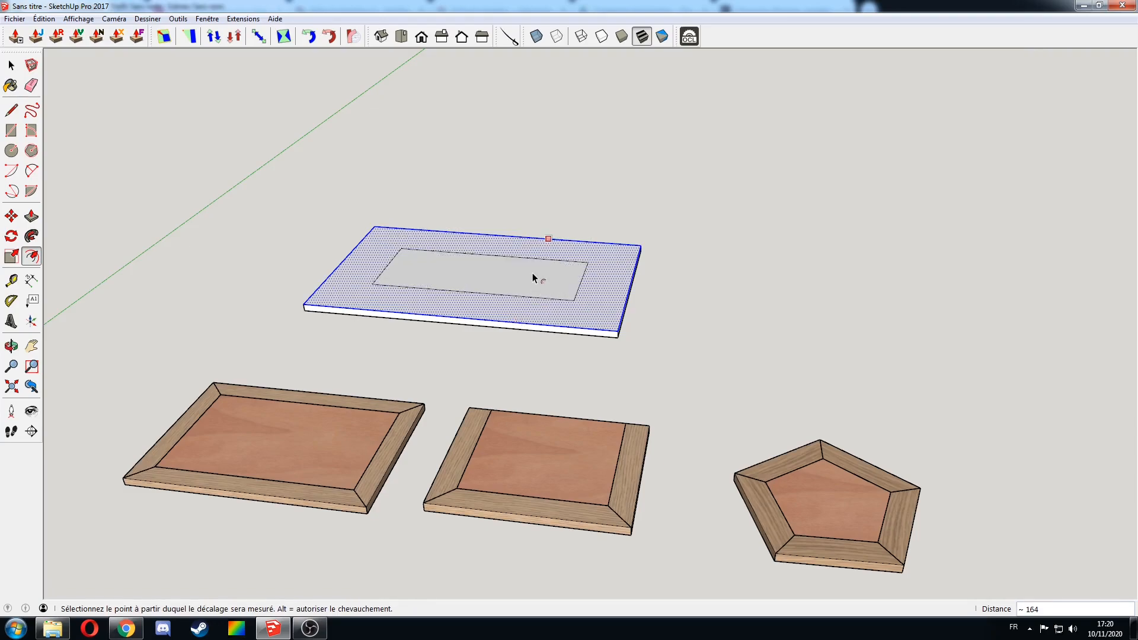
type("60")
key("Return")
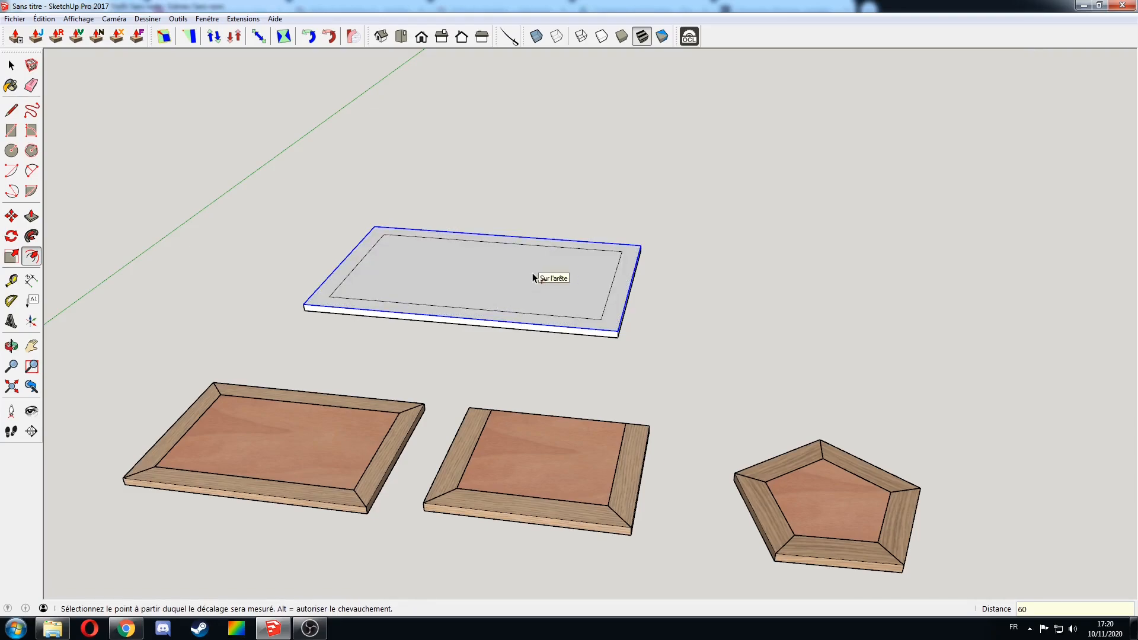
Draw mitre lines joining the inner outline to the board's outer corners at both ends of the front edge
middle_click_drag(532, 277, 569, 301)
scroll(569, 301, "up", 1)
key("l")
left_click(605, 281)
left_click(628, 303)
key("space")
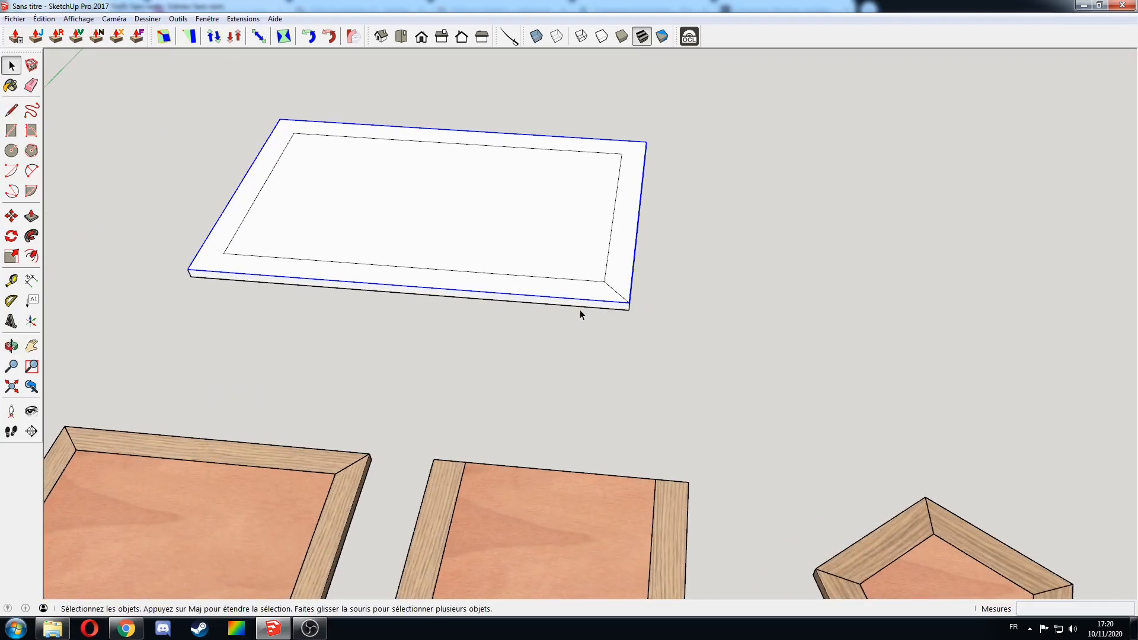
key("l")
left_click(223, 254)
left_click(189, 267)
middle_click_drag(190, 261, 399, 292)
key("space")
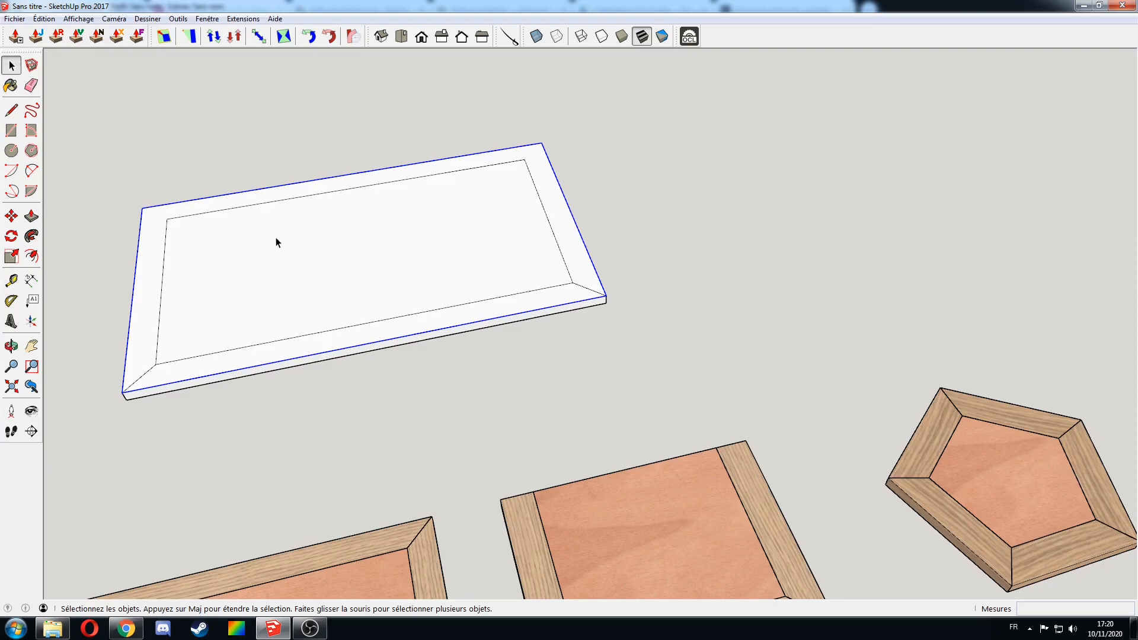
Make the mitred strip along the board's front edge into a component named emboitureA
middle_click_drag(274, 244, 443, 221, "shift")
middle_click_drag(564, 287, 527, 303)
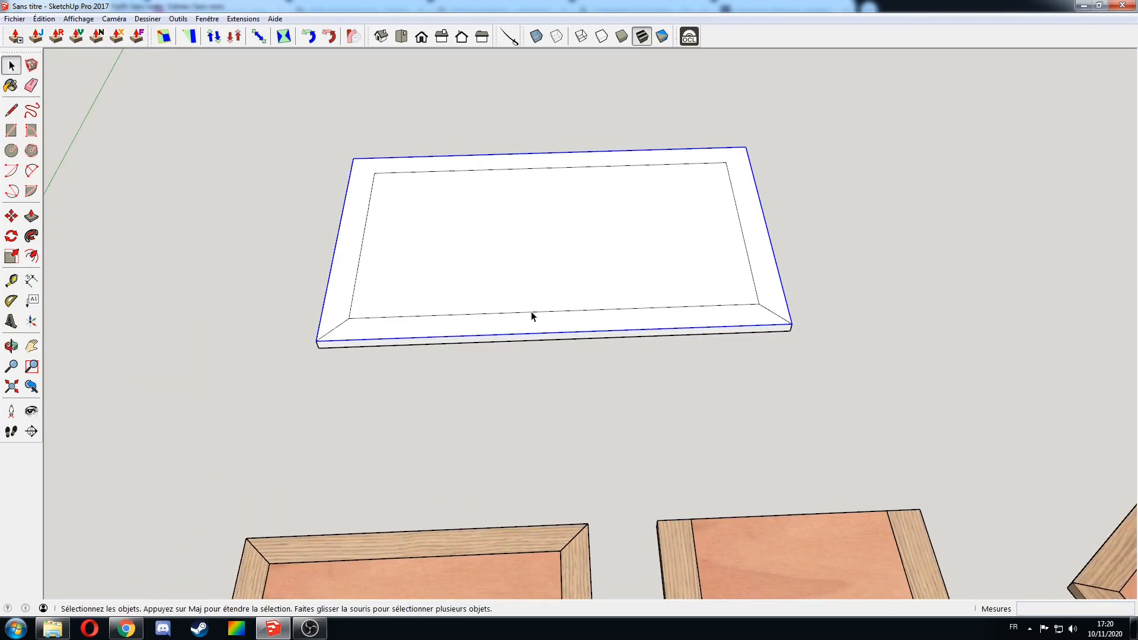
left_click_drag(270, 292, 799, 396)
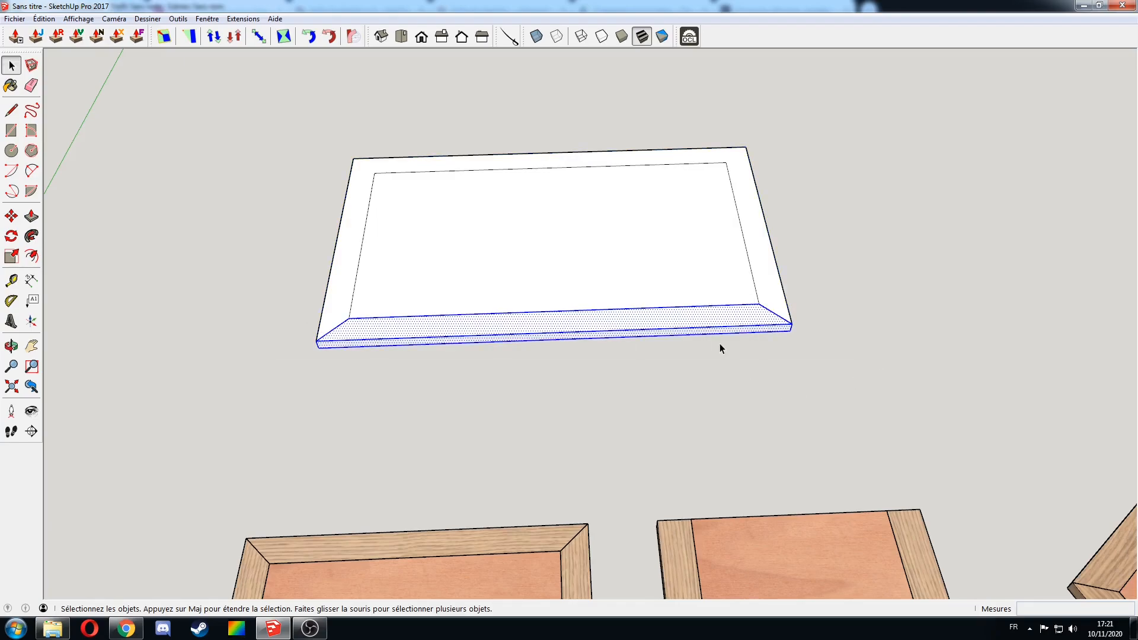
right_click(599, 325)
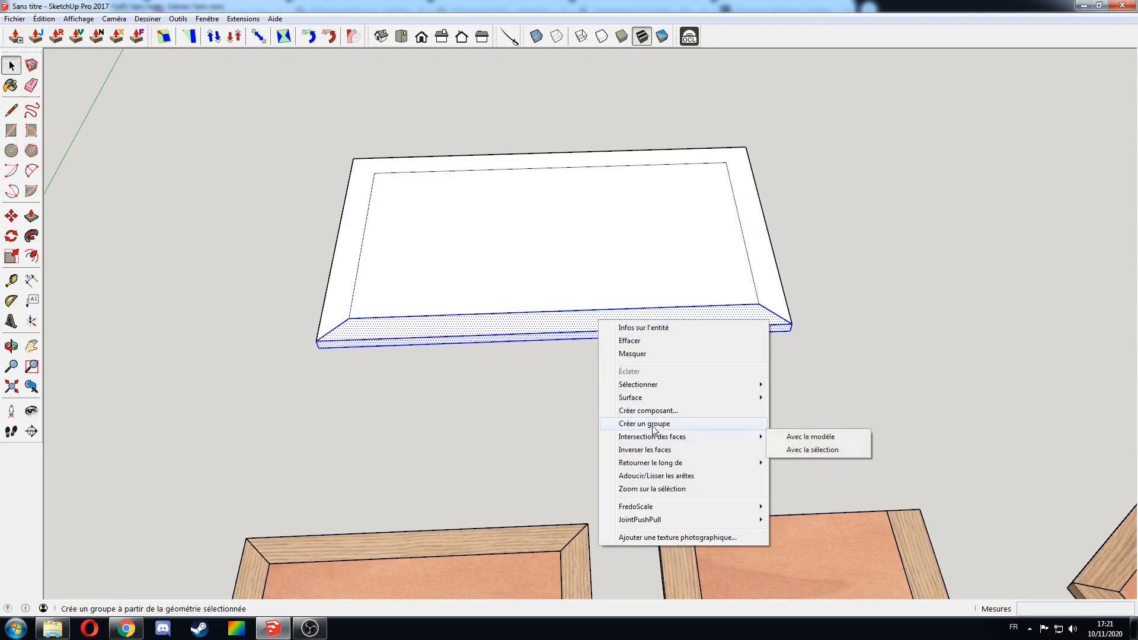
left_click(635, 413)
type("emboitureA")
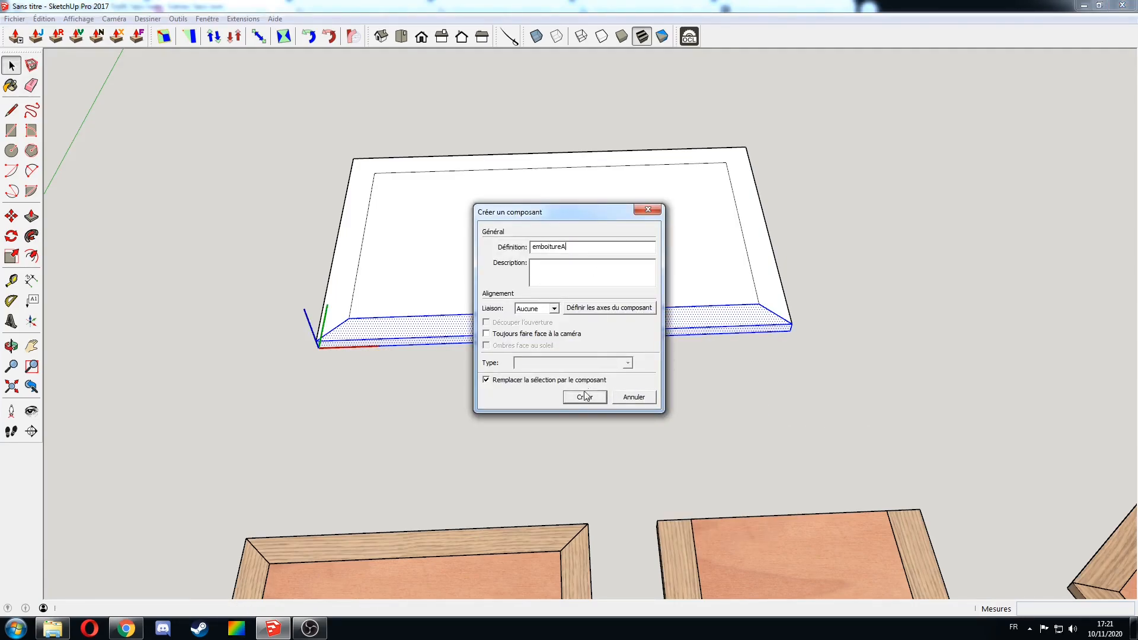
left_click(585, 396)
scroll(761, 273, "up", 2)
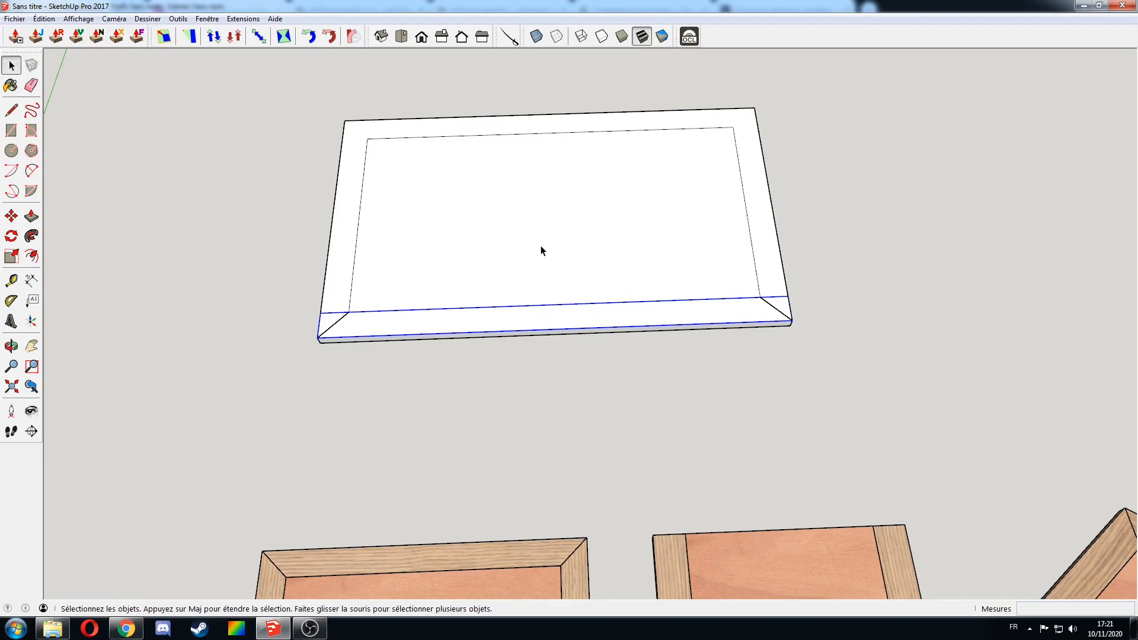
Hide the front edging component to expose the rest of the board
right_click(682, 316)
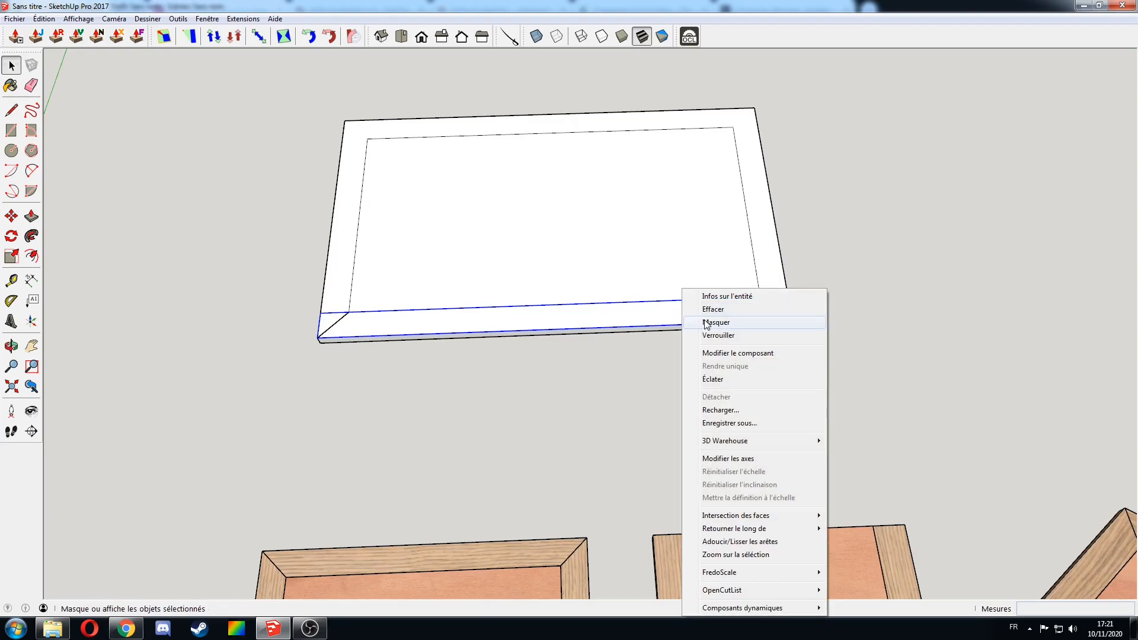
left_click(708, 320)
key("o")
left_click_drag(779, 306, 742, 204)
Delete the leftover border faces and edges around the board, keeping only the inner rectangular face
key("space")
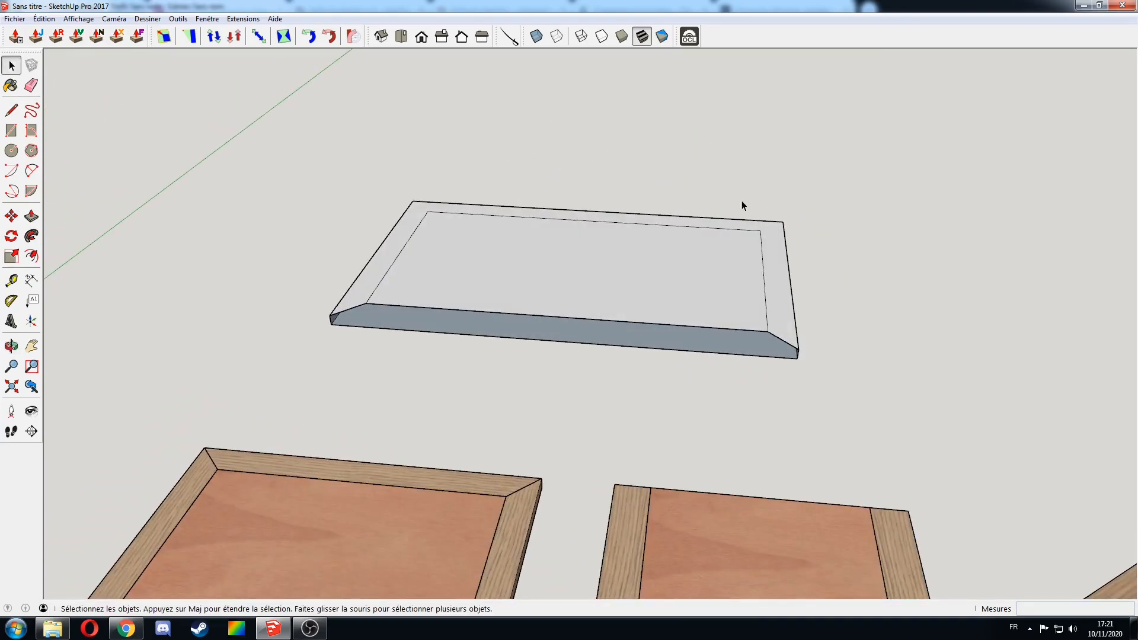
left_click_drag(786, 373, 785, 372)
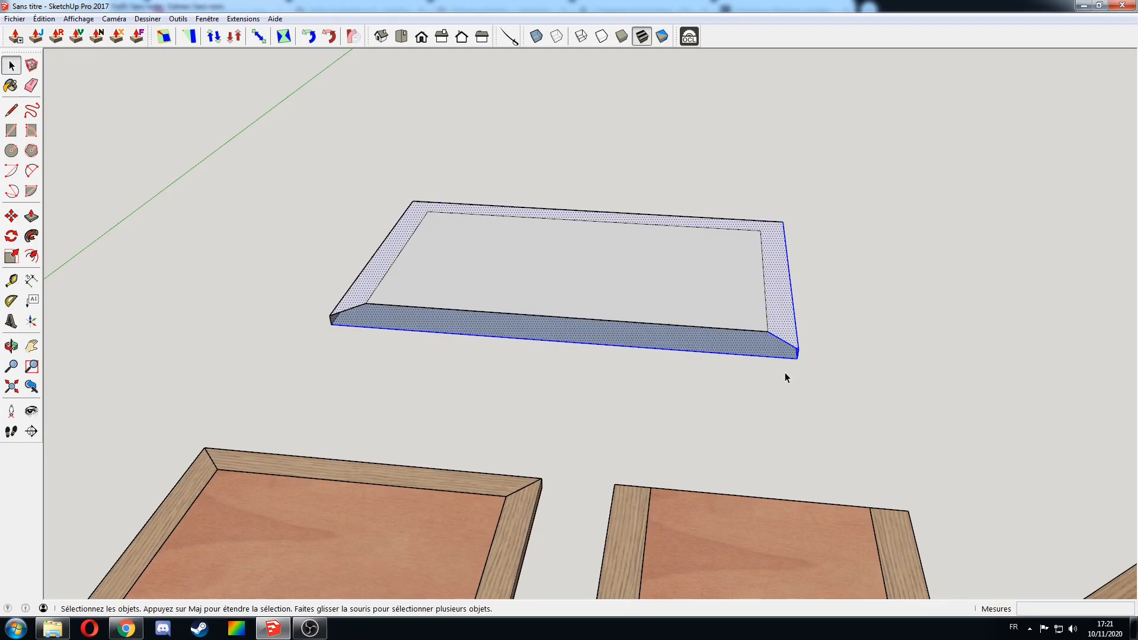
key("Delete")
key("o")
left_click_drag(401, 301, 320, 200)
key("space")
key("Delete")
left_click_drag(716, 172, 710, 170)
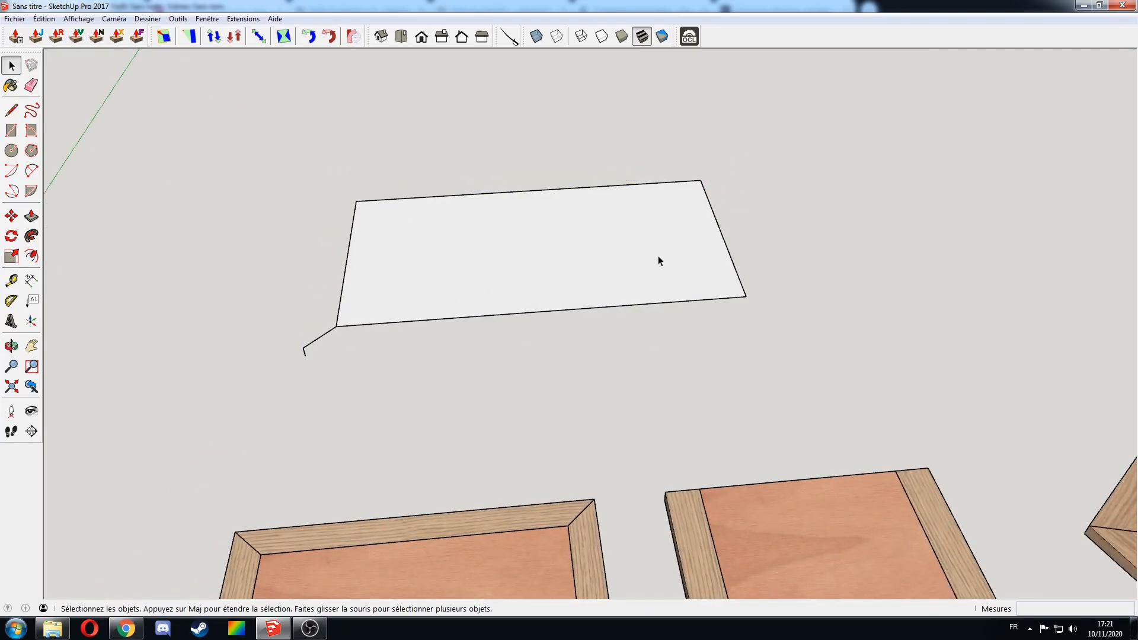
left_click_drag(313, 337, 276, 371)
key("Delete")
Push/Pull the remaining inner face to give the centre panel a thickness of 16
middle_click_drag(449, 283, 544, 279)
left_click(546, 301)
key("p")
double_click(551, 310)
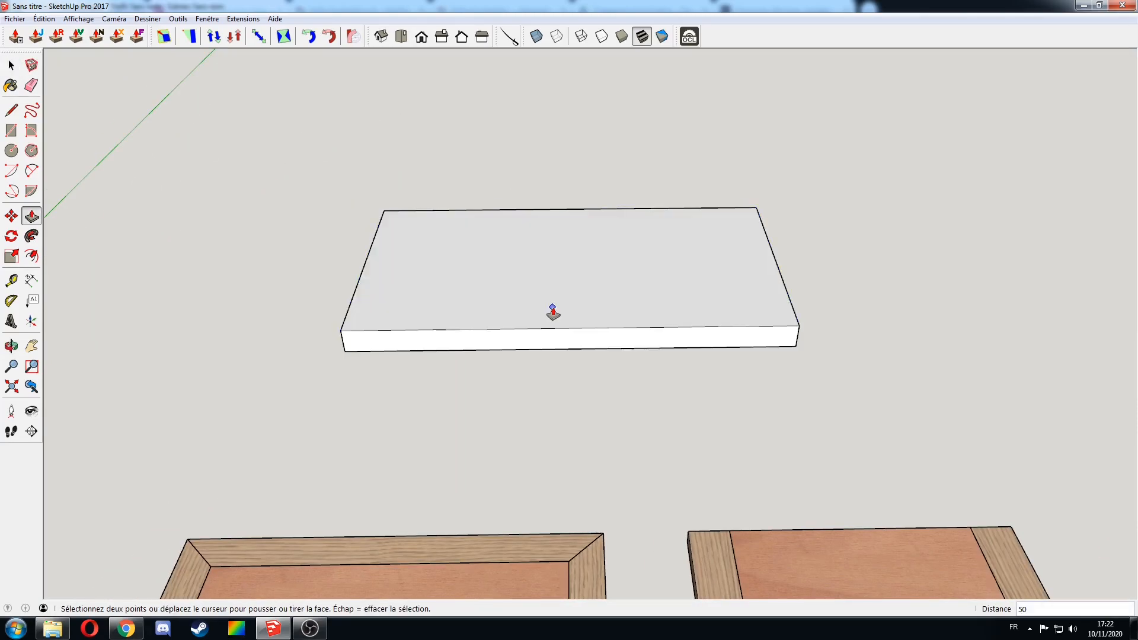
type("16")
key("Return")
Make the entire centre panel into a component named PanoDEssus
key("space")
triple_click(545, 303)
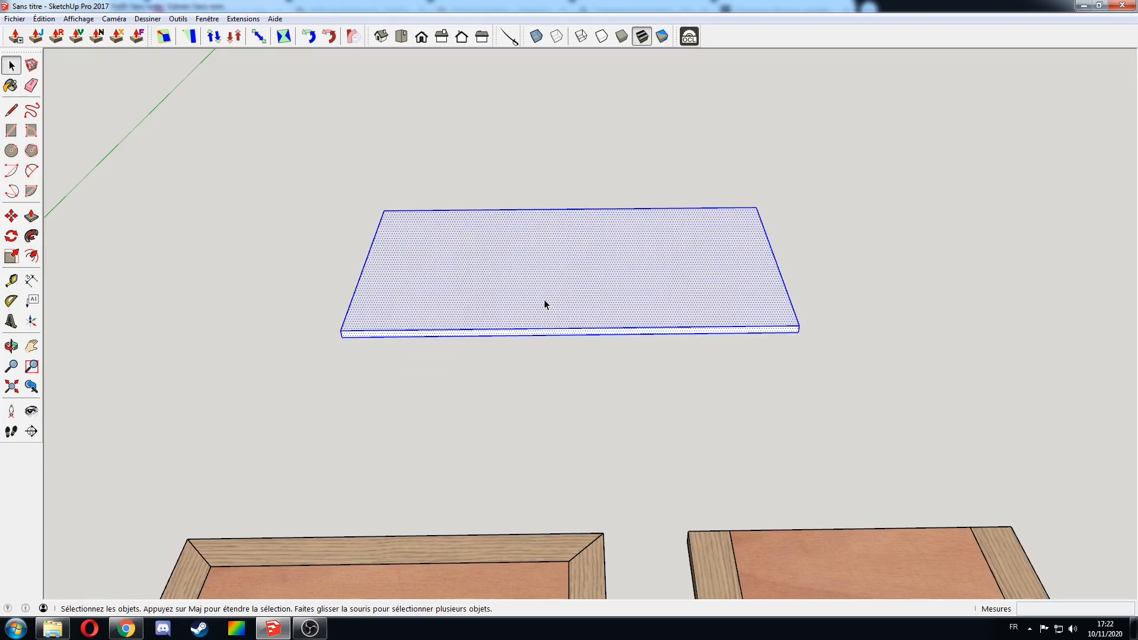
type("g")
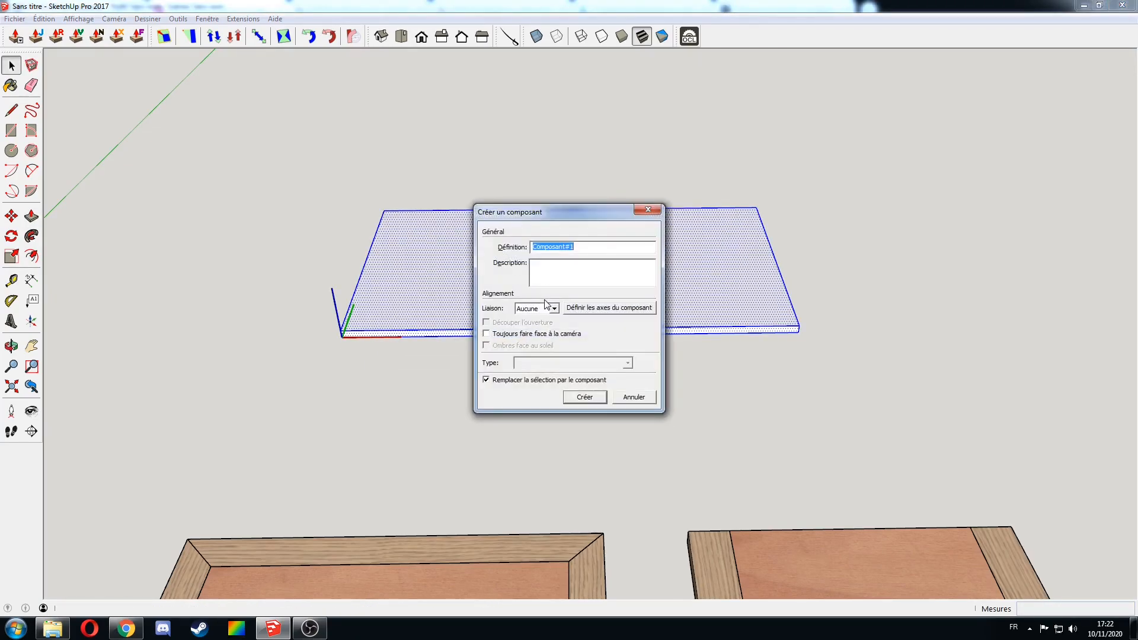
type("PanoDEssus")
key("Return")
Unhide the front edging component beside the centre panel
left_click(704, 400)
left_click(44, 18)
middle_click_drag(551, 291, 714, 361)
Open the front edging component for editing
double_click(729, 449)
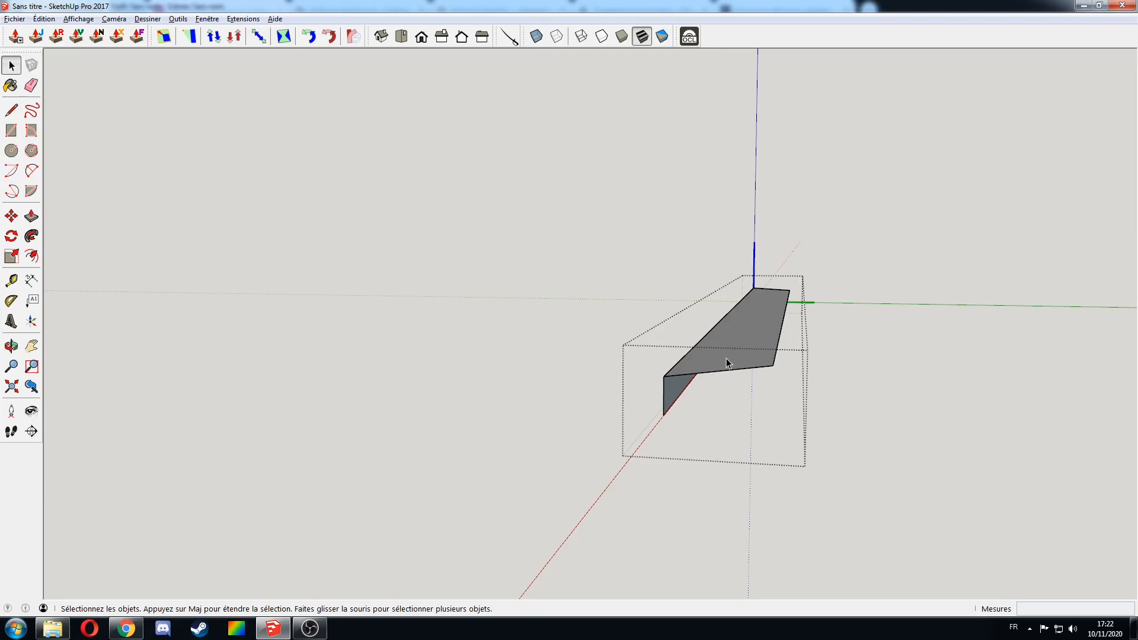
Try to Push/Pull the edging's mitred top face 23 down to the bottom of the vertical face, and undo it
key("p")
left_click(727, 361)
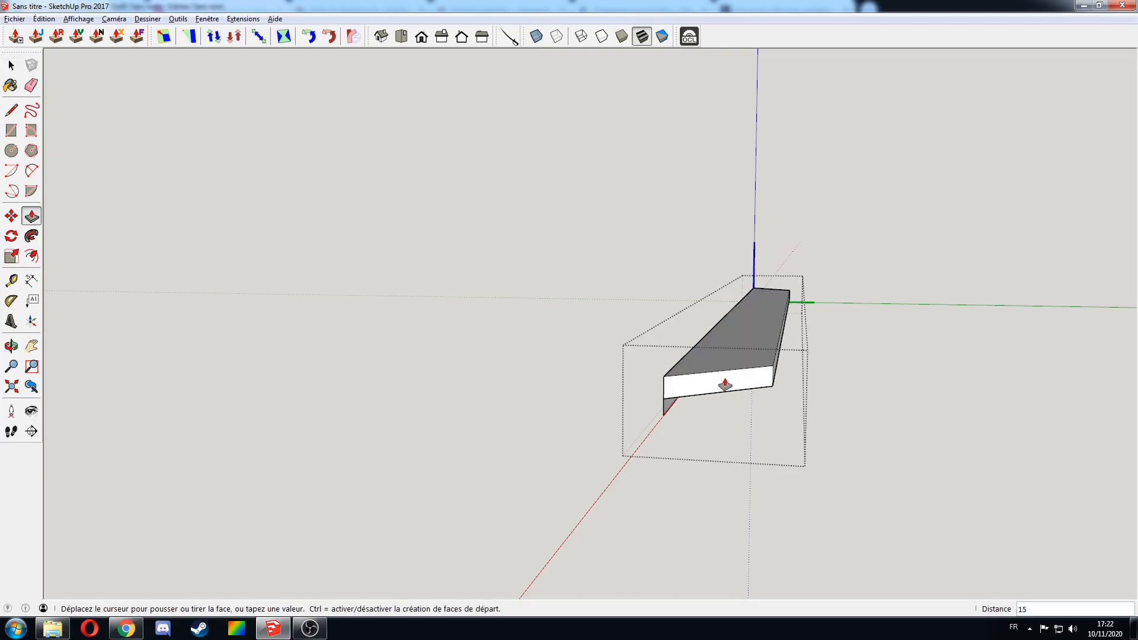
left_click(667, 417)
middle_click_drag(732, 399, 869, 378)
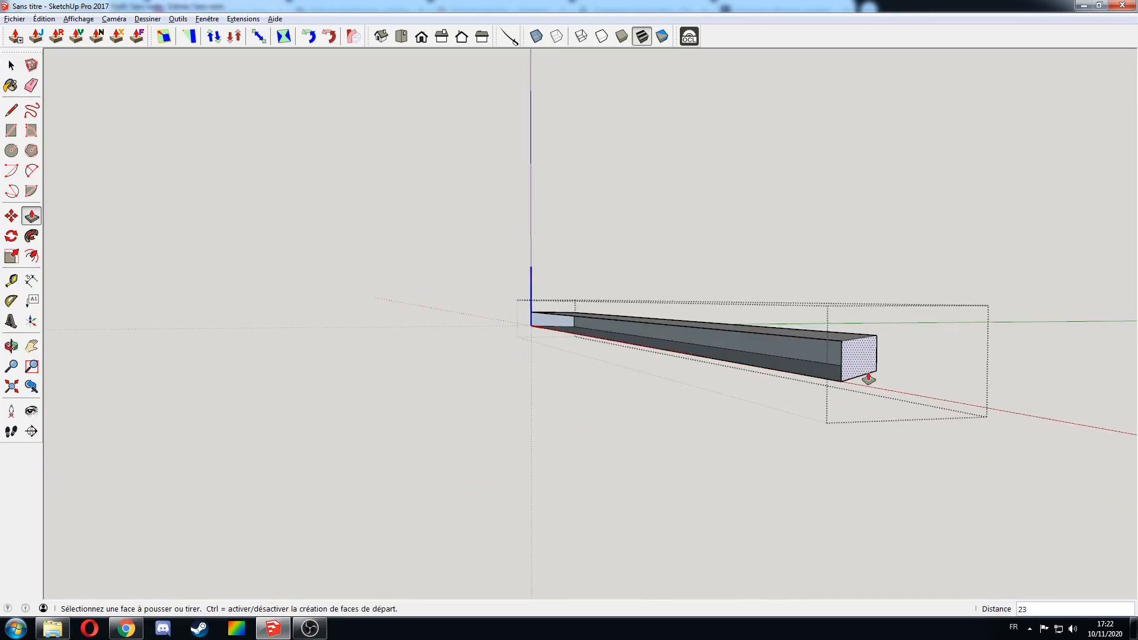
left_click(783, 357)
left_click(807, 350)
middle_click_drag(807, 350, 777, 374)
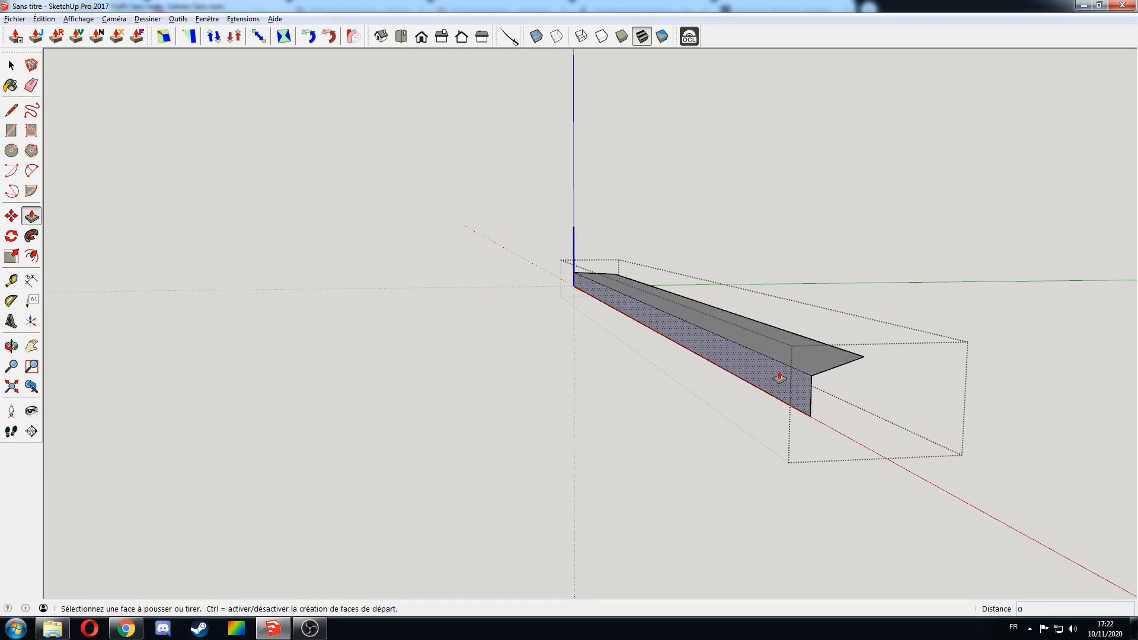
left_click(796, 363)
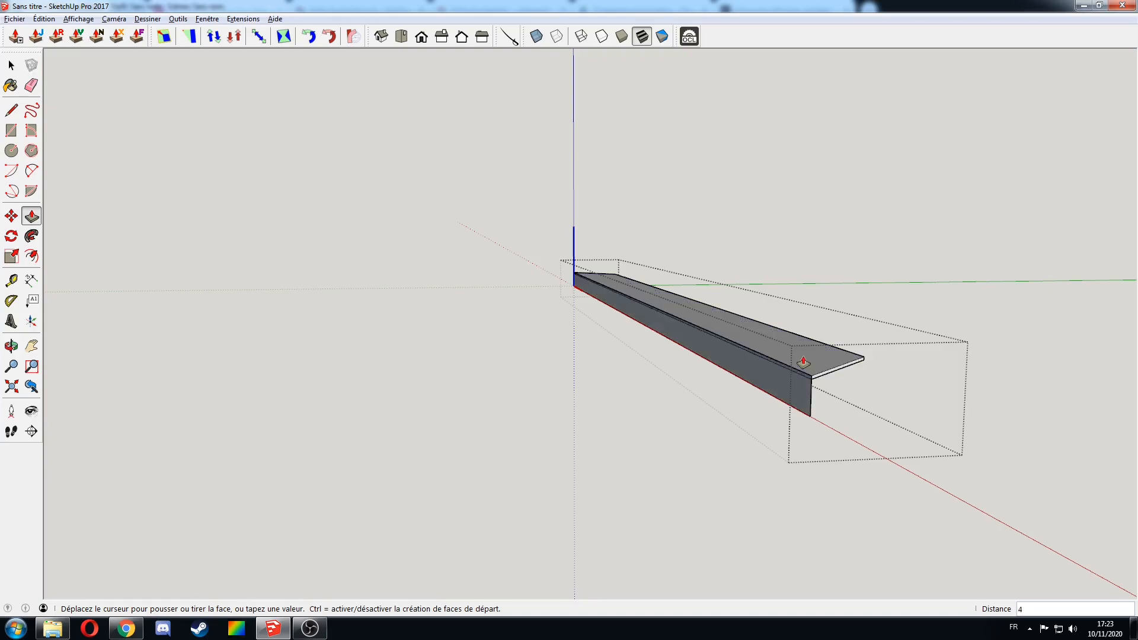
left_click(808, 417)
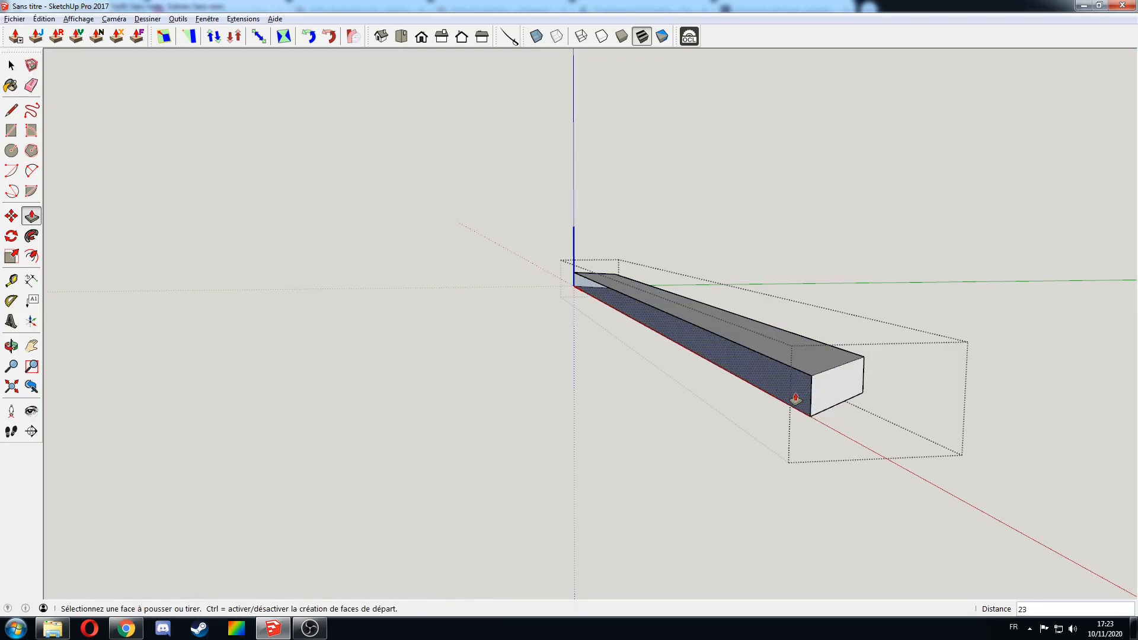
key("ctrl+z")
Delete the leftover long vertical face beneath the edging's outer side, keeping its edges
middle_click_drag(815, 400, 525, 328)
key("space")
left_click(491, 309)
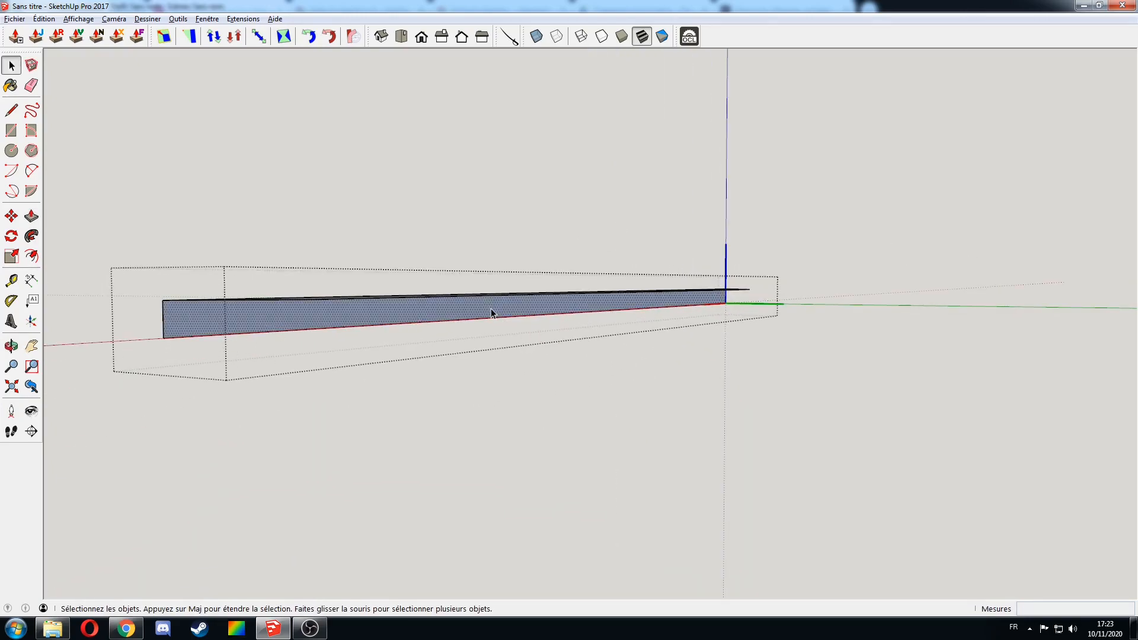
key("Delete")
key("ctrl+z")
middle_click_drag(385, 301, 589, 315)
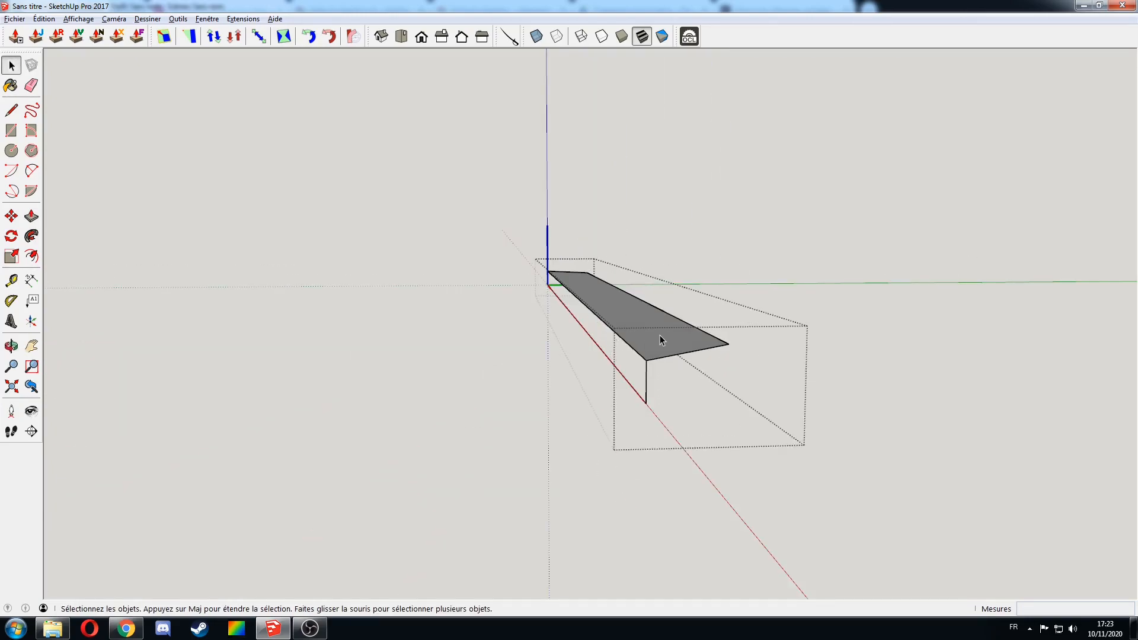
Push/Pull the edging's mitred top face 23 down to the lower end of the remaining vertical edge
key("p")
left_click(662, 338)
left_click(645, 399)
key("o")
left_click_drag(521, 355, 521, 477)
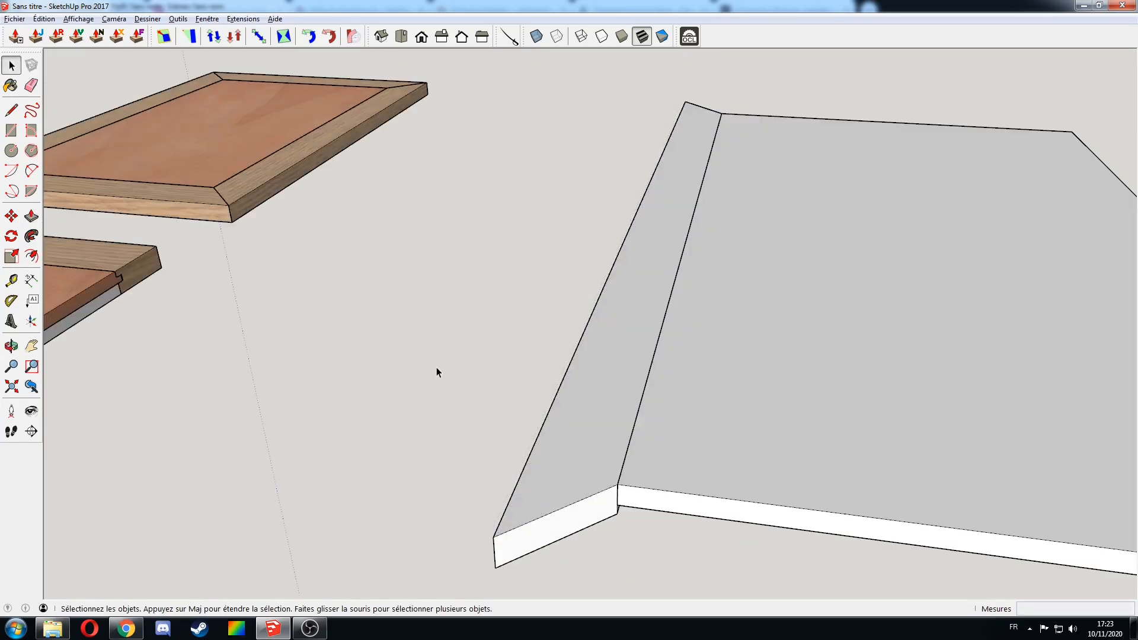
Open the centre panel component and place a guide line 5 below the top edge of its side face
middle_click_drag(644, 408, 557, 358)
left_click(944, 367)
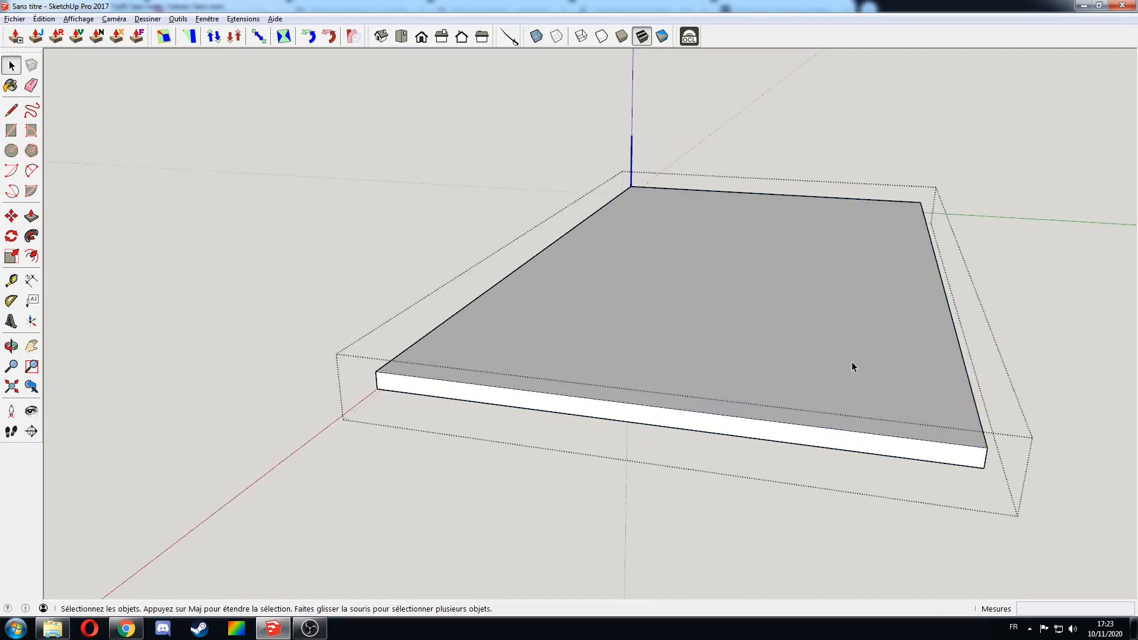
middle_click_drag(852, 367, 974, 409)
scroll(974, 409, "up", 3)
key("t")
left_click(980, 356)
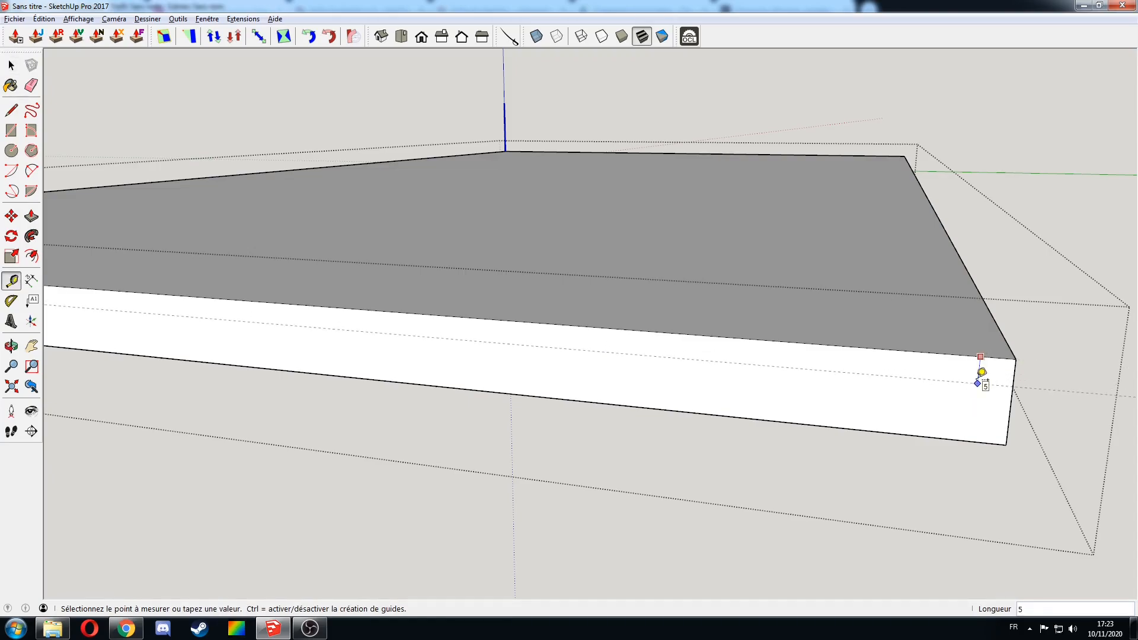
left_click(981, 372)
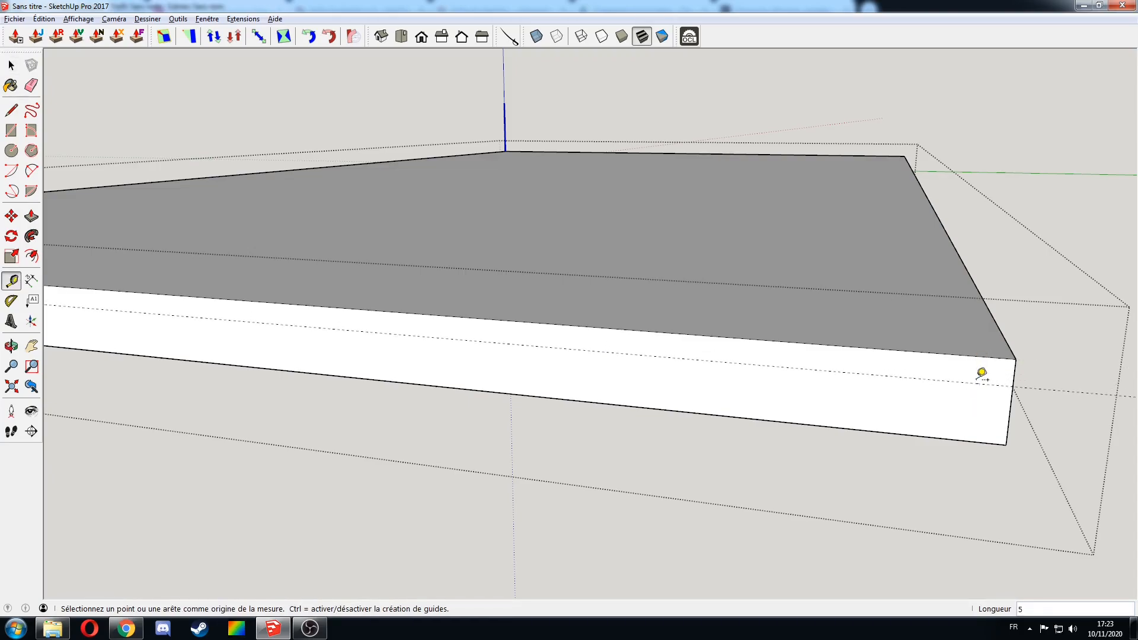
Draw a small groove-profile rectangle, entering a dimension of 6, from the guide's intersection with the side face's vertical end edge
key("r")
left_click(1013, 386)
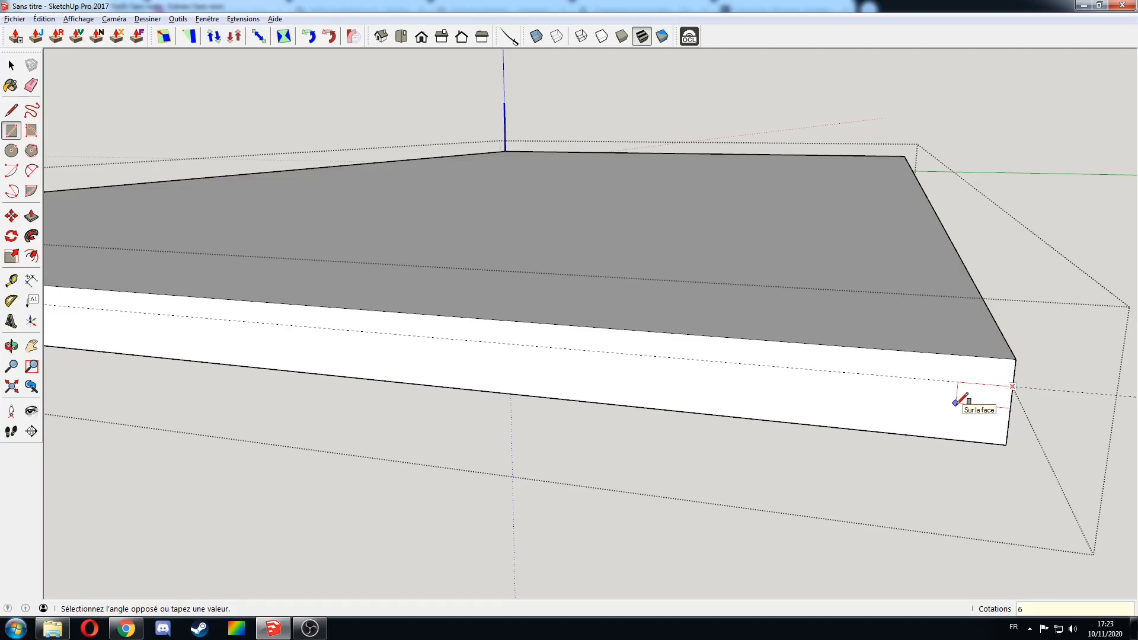
key("Return")
key("space")
Sweep the small rectangle around the panel's top face perimeter with Follow Me to cut a groove along all four sides
middle_click_drag(879, 385, 706, 279)
double_click(692, 261)
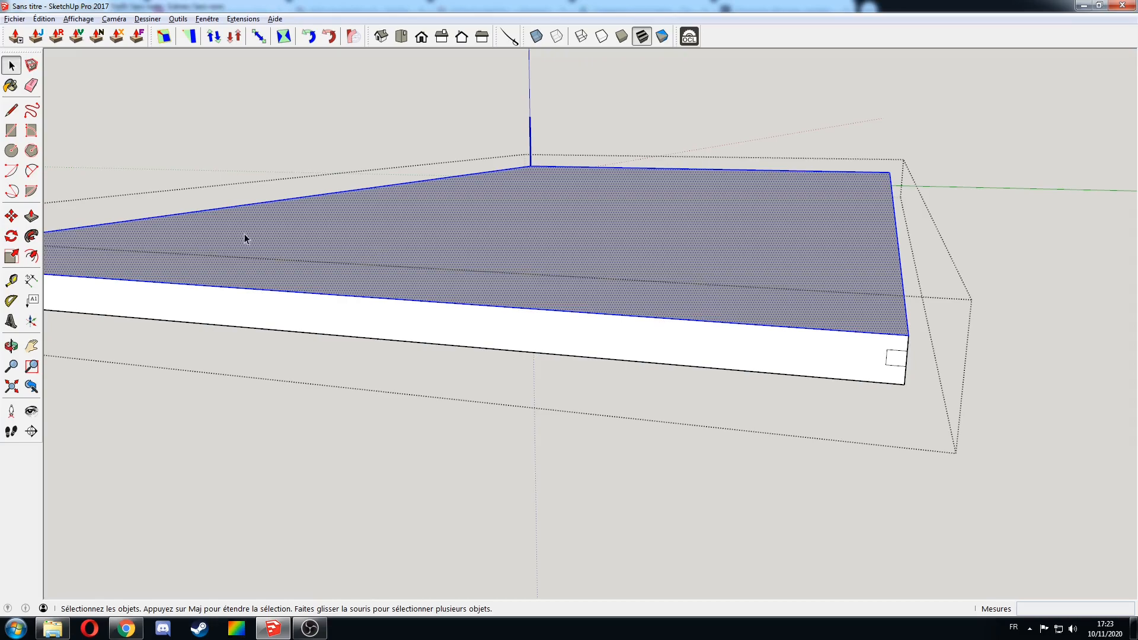
left_click(31, 236)
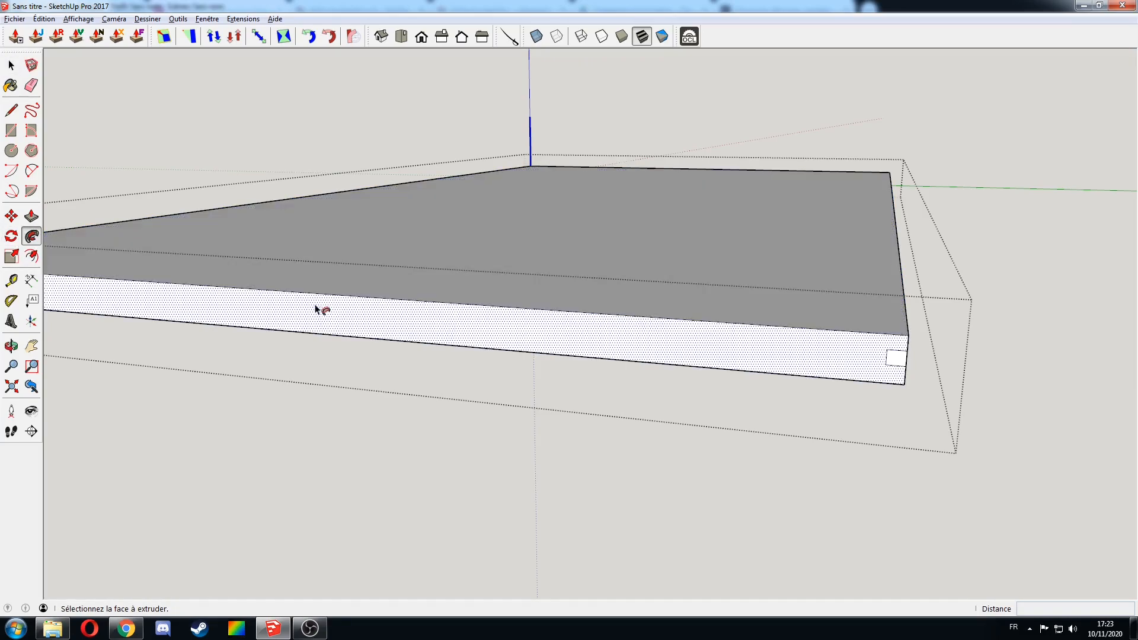
left_click(891, 361)
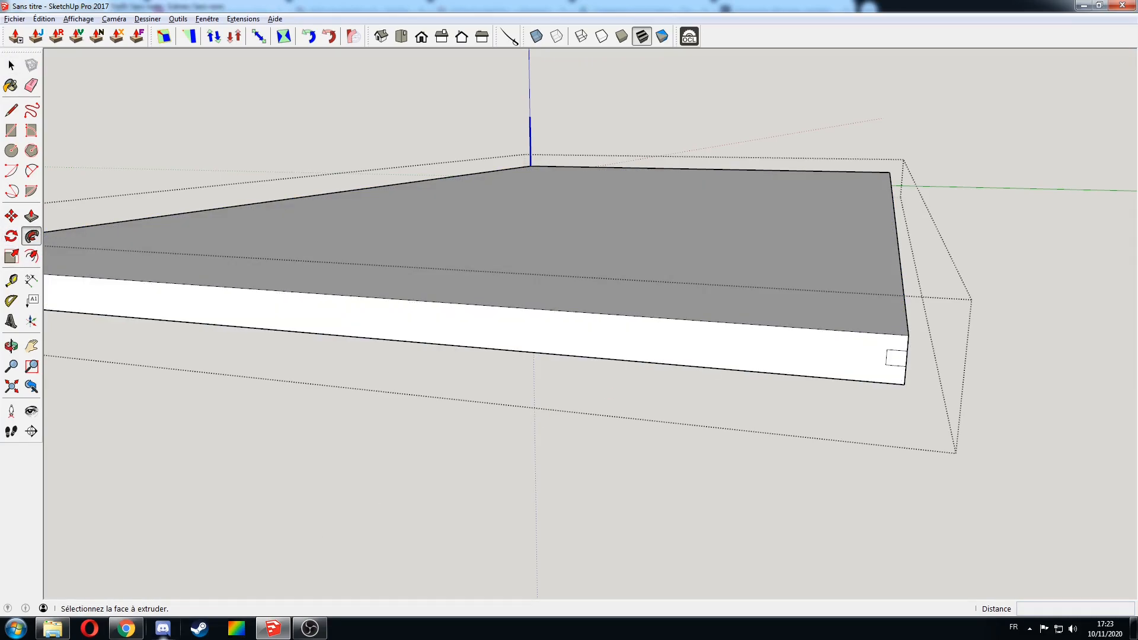
scroll(746, 332, "down", 5)
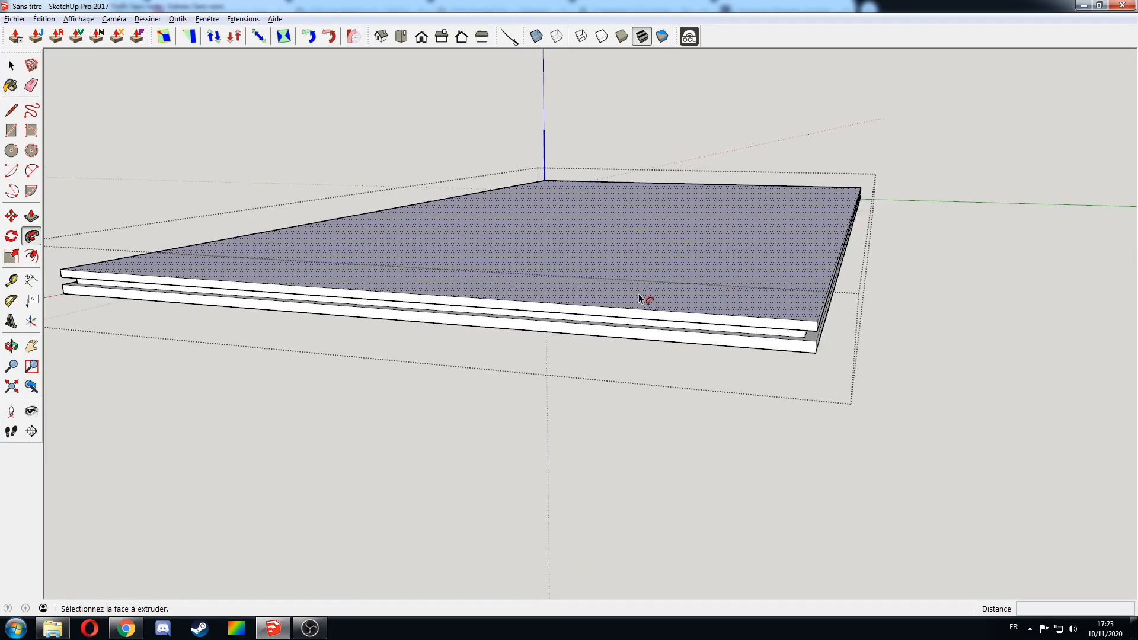
Open the front edging component and draw a rectangle on its inner face at the mitred end, snapped to the panel's groove
key("space")
left_click(475, 374)
scroll(240, 283, "up", 3)
middle_click_drag(240, 283, 358, 282, "shift")
left_click(365, 288)
double_click(365, 289)
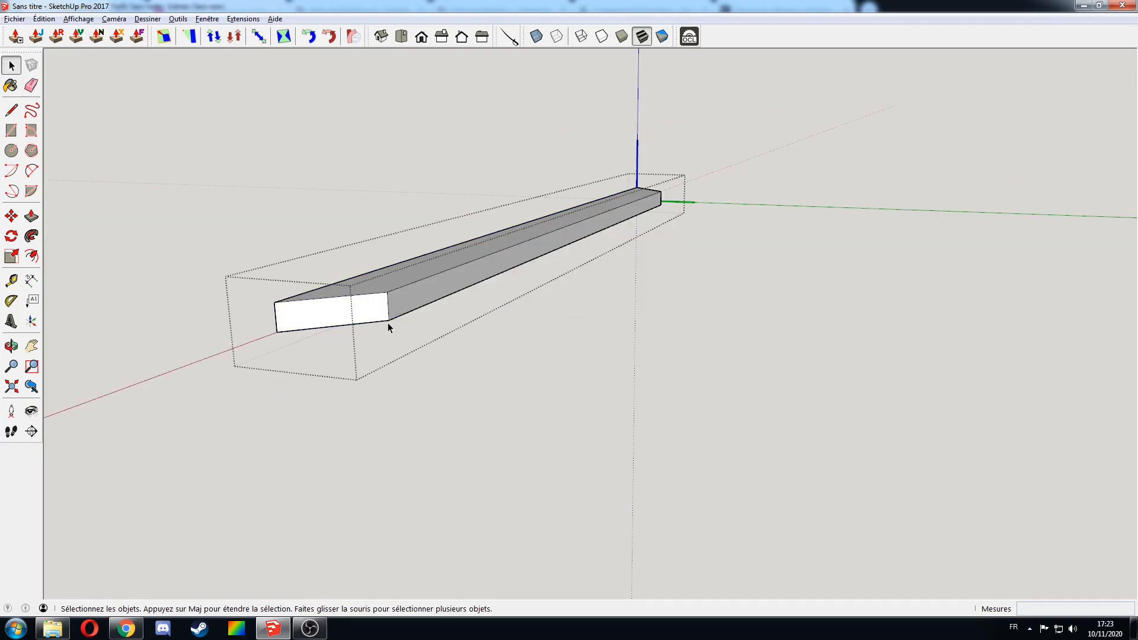
key("r")
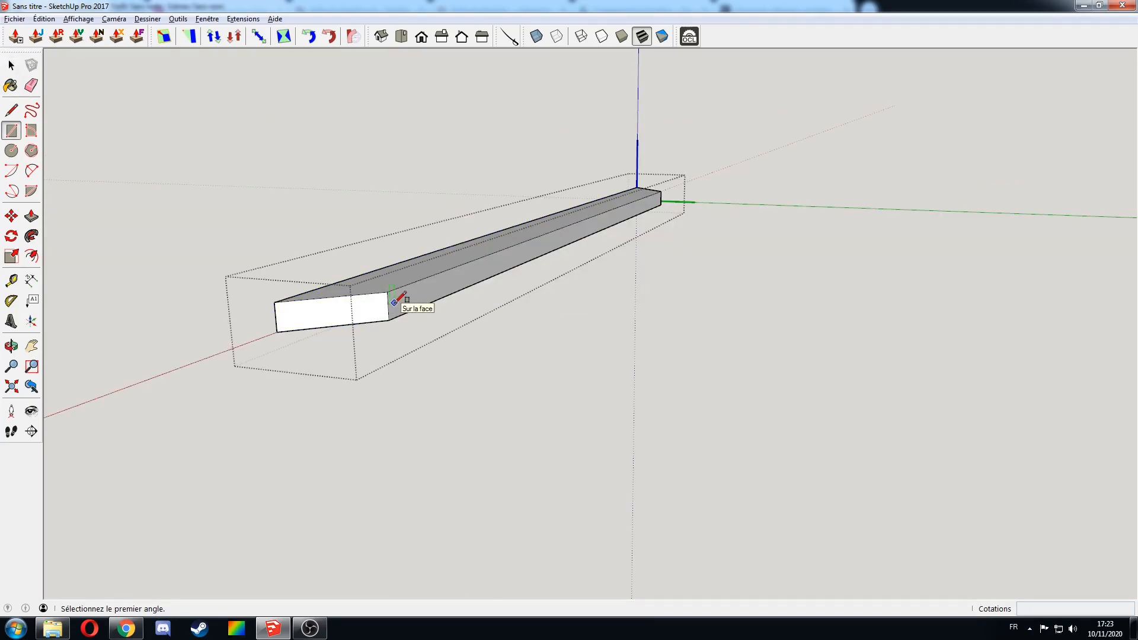
middle_click_drag(394, 303, 429, 303)
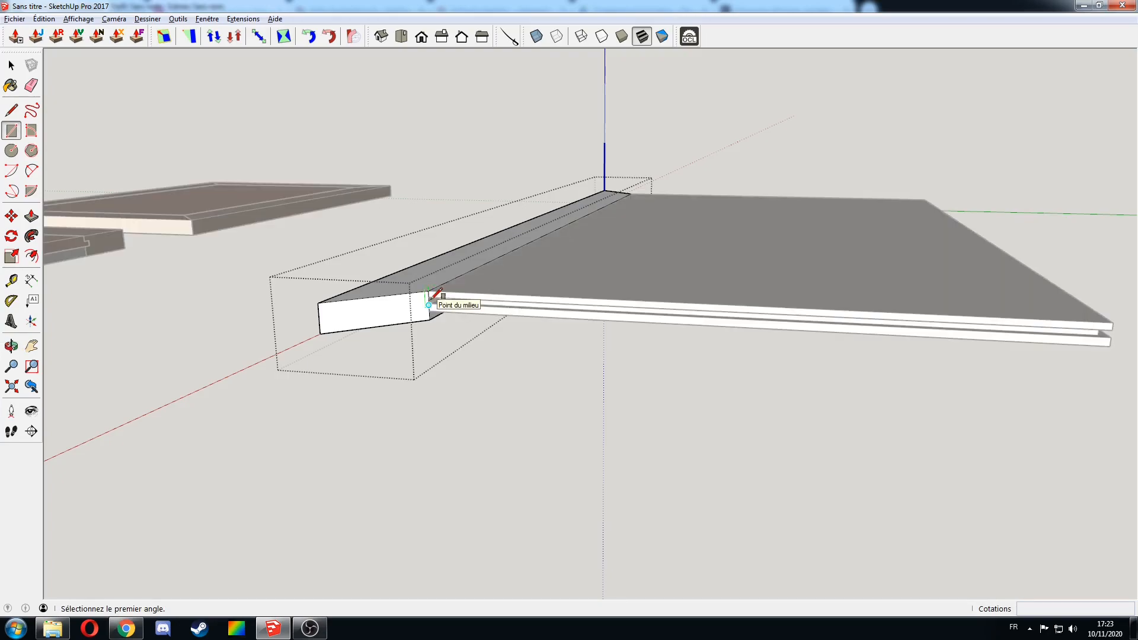
scroll(429, 304, "up", 10)
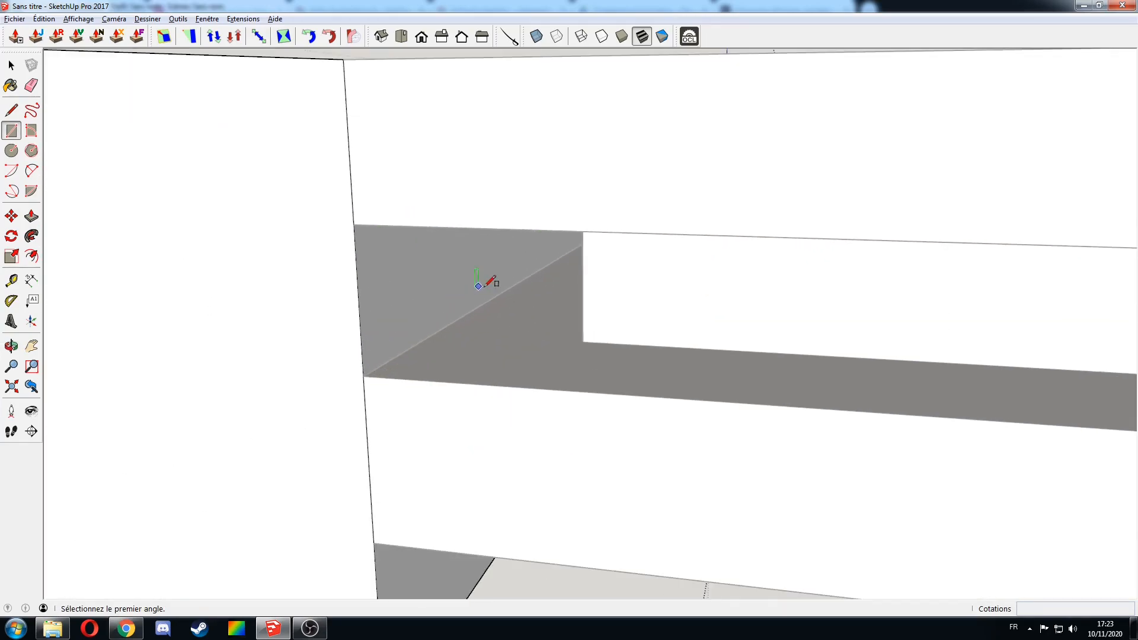
left_click(535, 273)
left_click(355, 225)
scroll(482, 250, "down", 8)
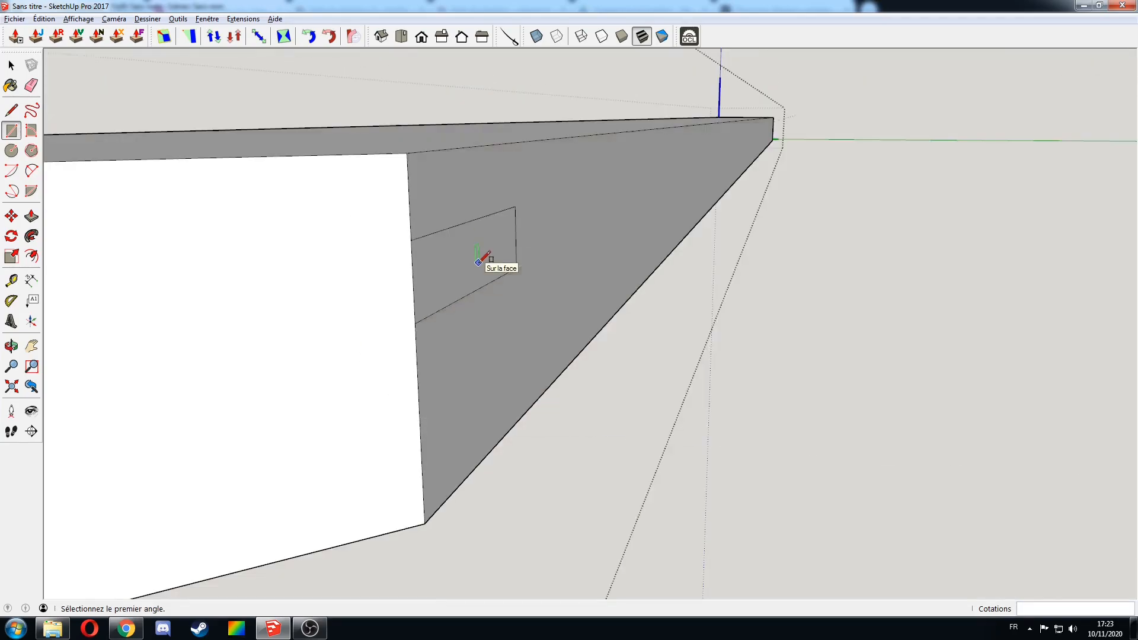
Push/Pull the small rectangle on the edging's inner face 5 outward to start the tongue
scroll(479, 262, "down", 3)
middle_click_drag(521, 287, 470, 287)
key("p")
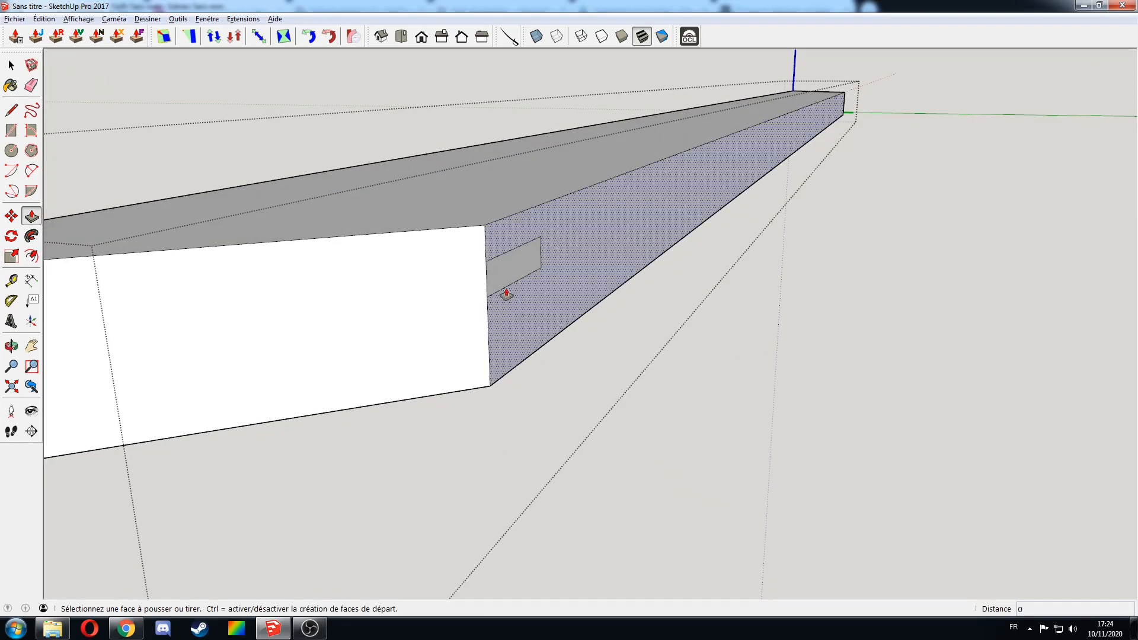
left_click_drag(508, 275, 518, 285)
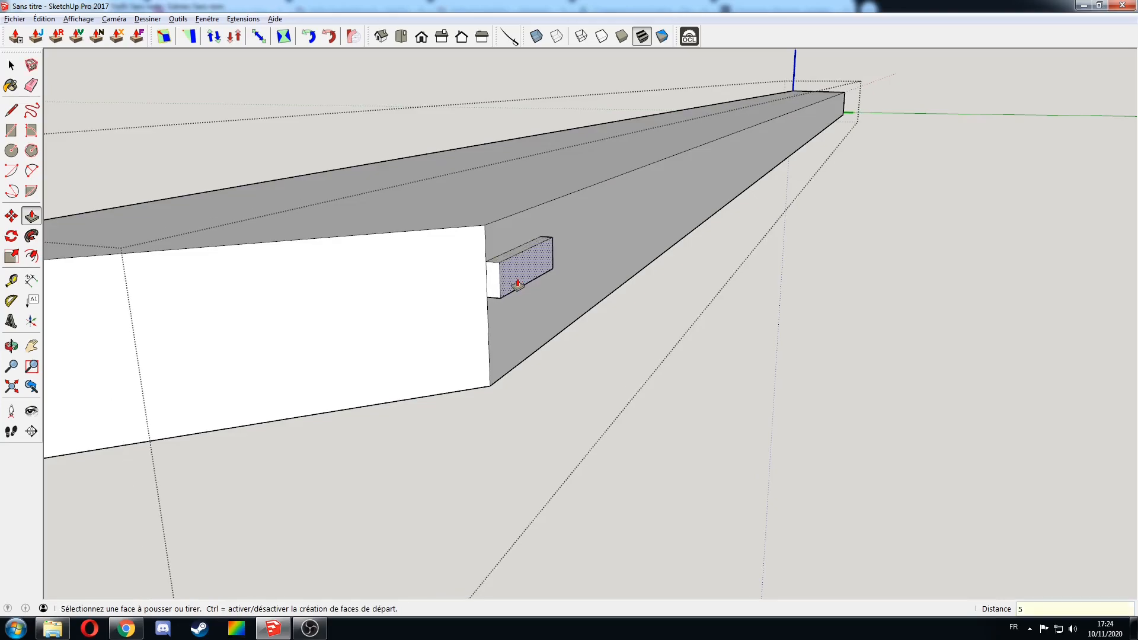
Push/Pull the tongue's end face 860 along the edging to the inner corner of the opposite mitre
middle_click_drag(582, 264, 536, 257)
left_click(526, 257)
scroll(722, 302, "down", 8)
middle_click_drag(721, 302, 557, 290)
scroll(593, 444, "up", 4)
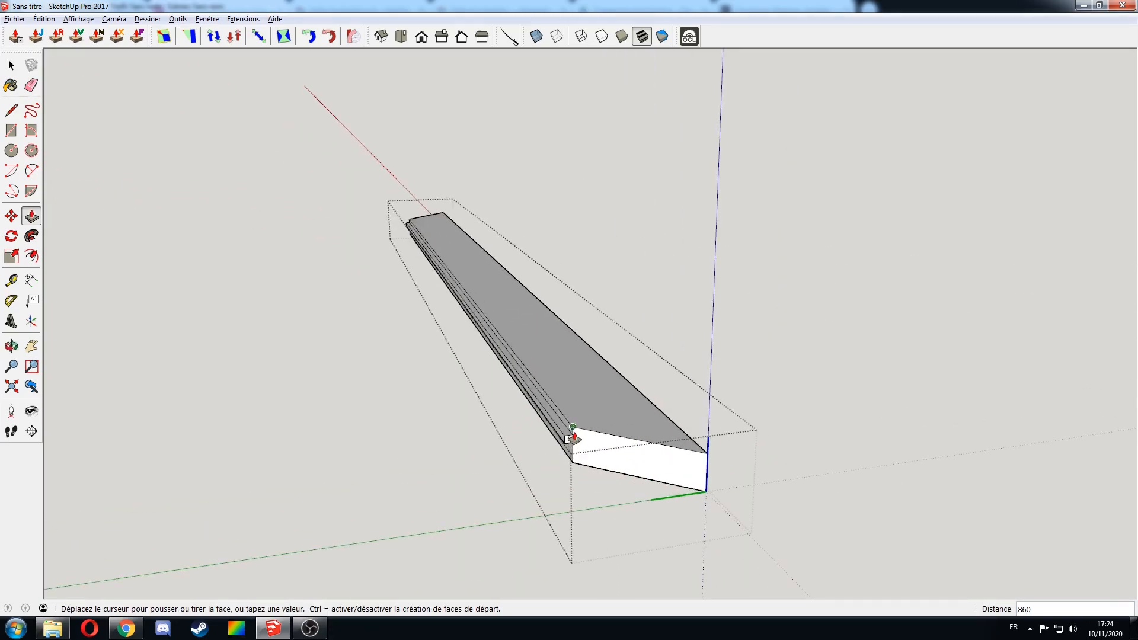
left_click(573, 434)
Select the outer vertical edge at the tongue's end beside the mitred face
key("c")
scroll(574, 435, "down", 4)
middle_click_drag(573, 436, 634, 436)
scroll(635, 436, "up", 4)
key("space")
middle_click_drag(943, 408, 766, 407)
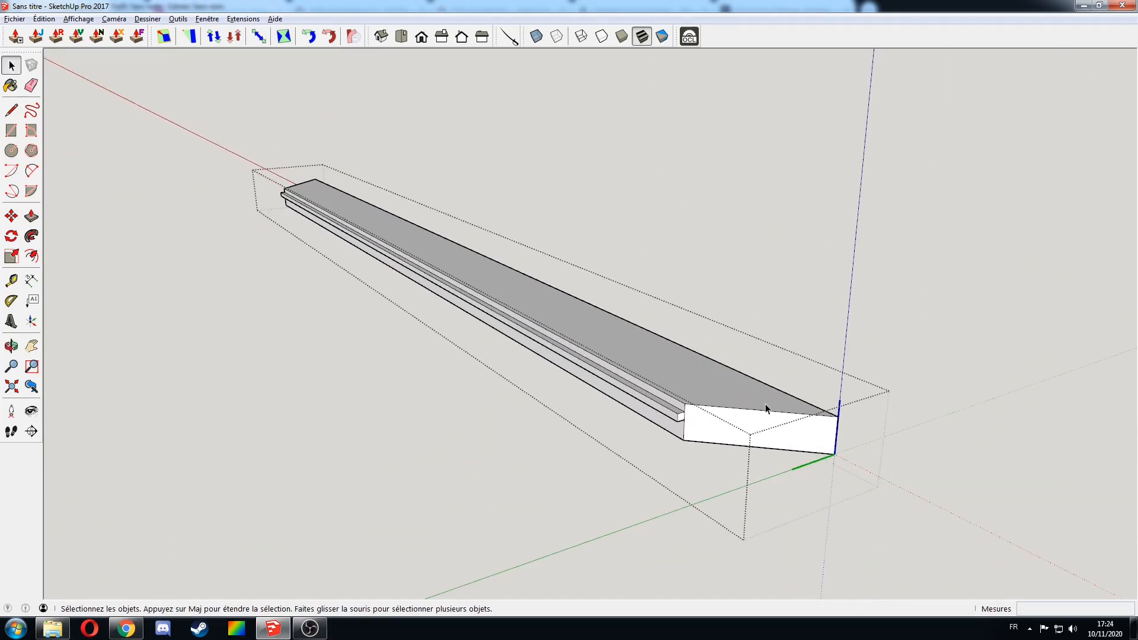
scroll(613, 464, "up", 4)
mouse_move(673, 384)
middle_mouse_down()
mouse_move(552, 318)
mouse_move(708, 365)
middle_mouse_up()
scroll(545, 348, "up", 3)
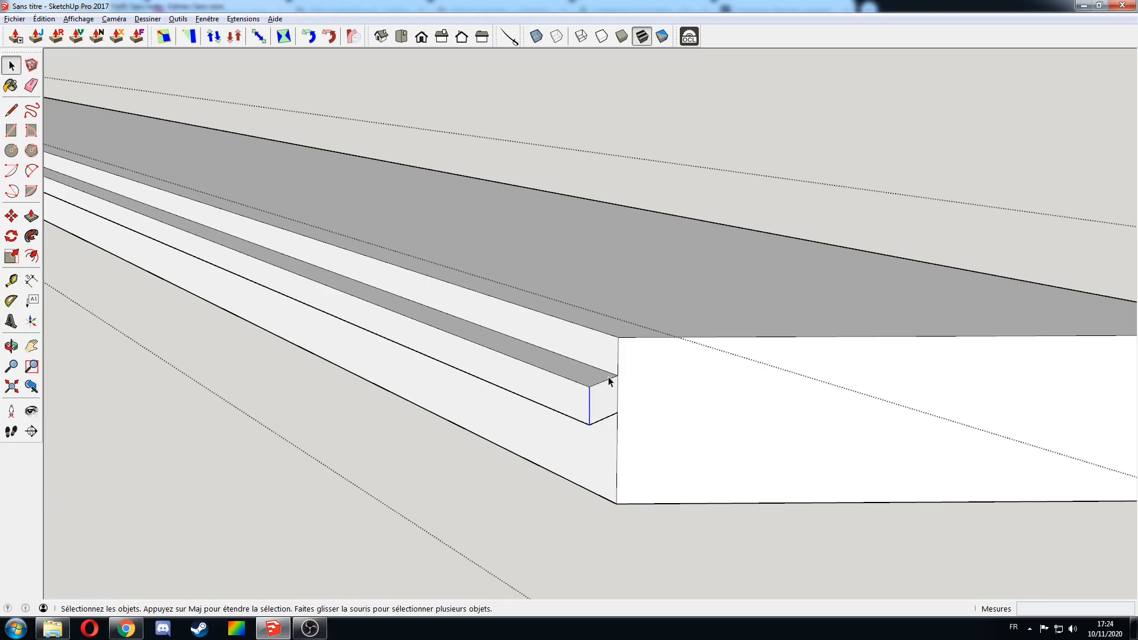
key("m")
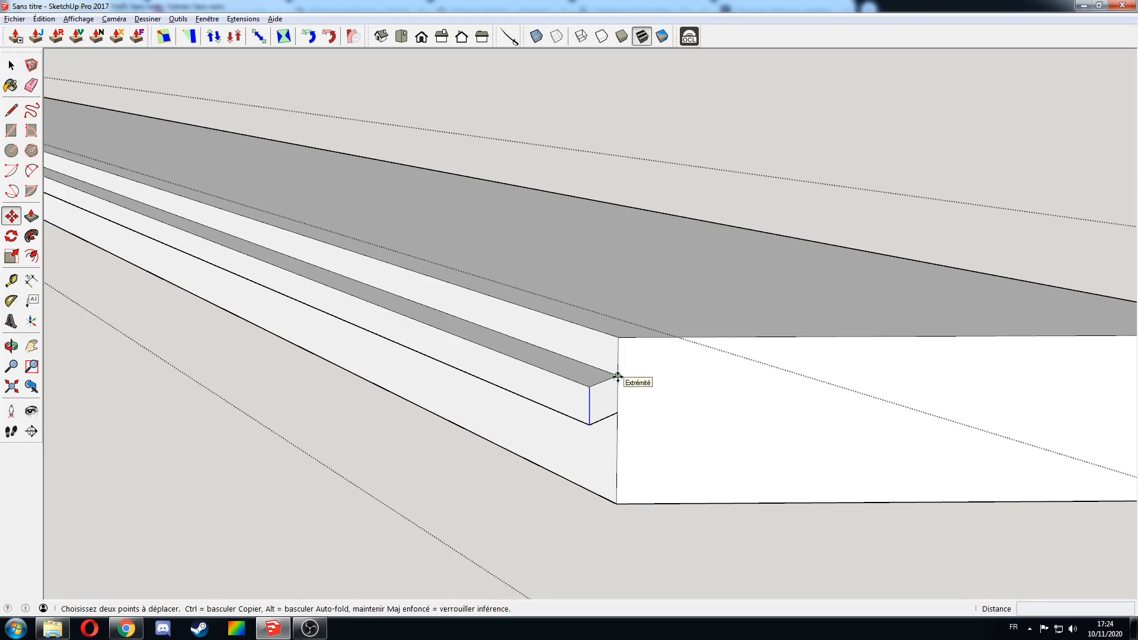
left_click(618, 376)
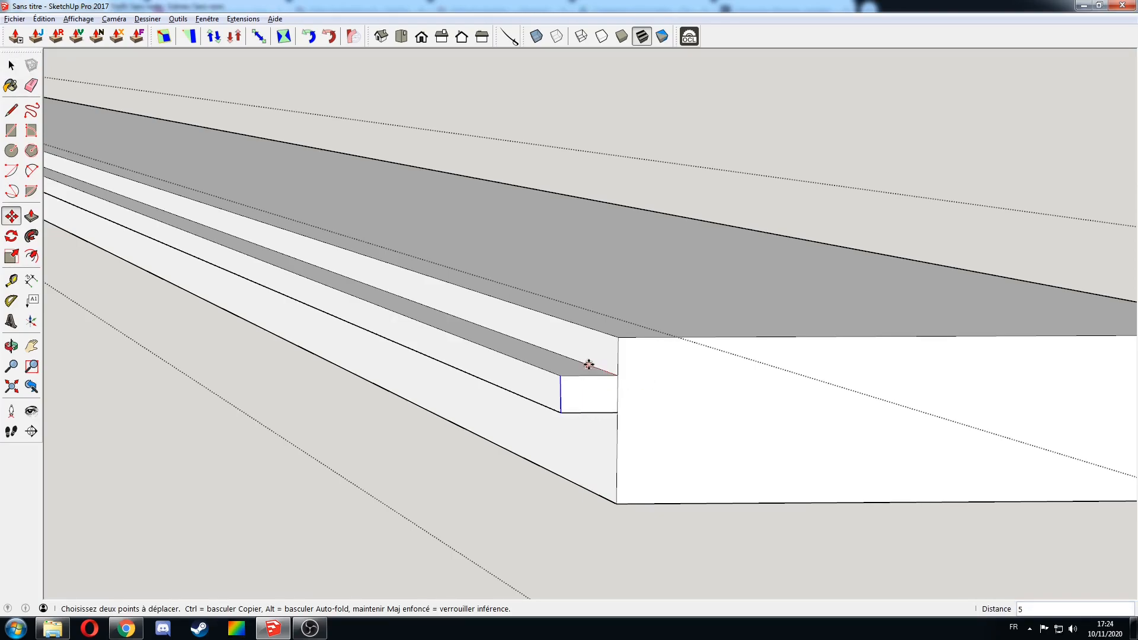
left_click(591, 378)
key("space")
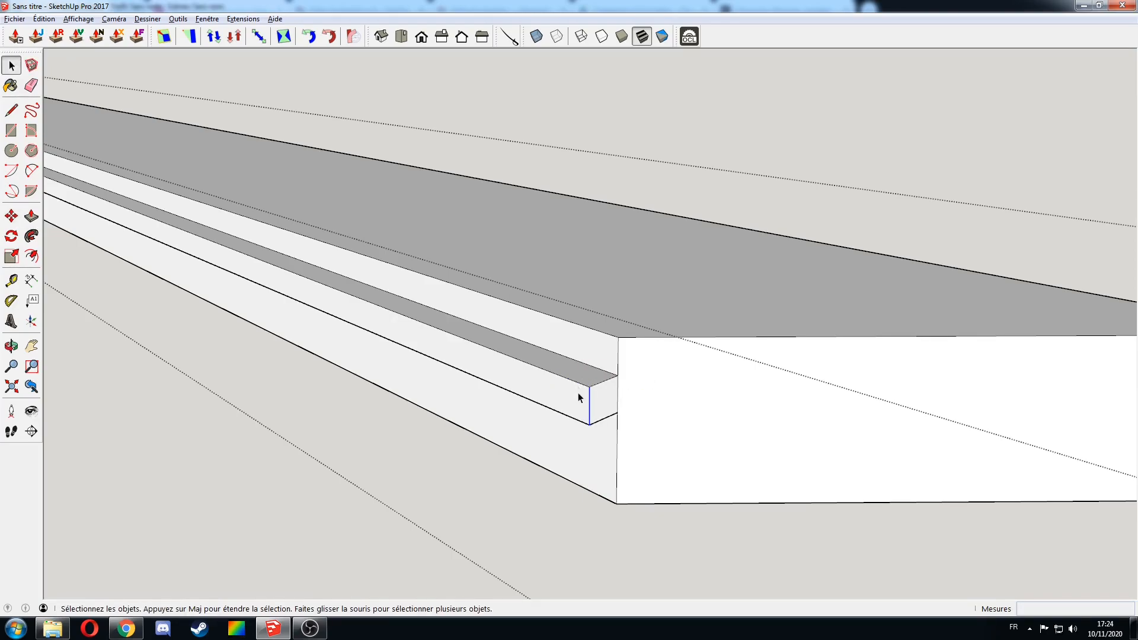
Move the tongue's outer vertical end edge 5 along the edging's length to continue the mitre angle
key("m")
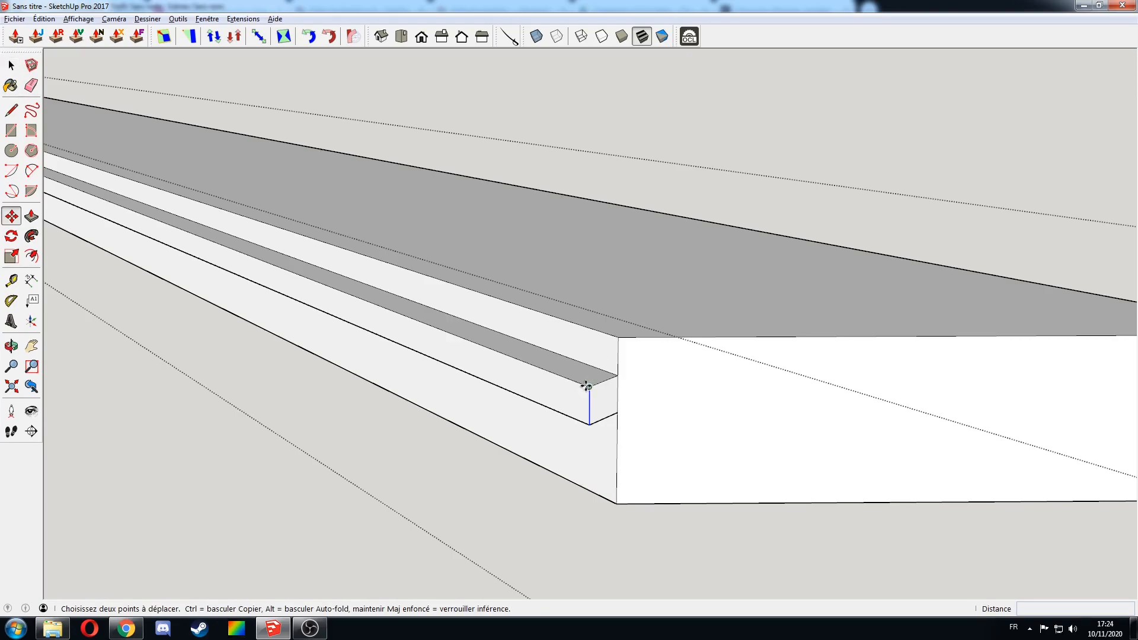
left_click(589, 386)
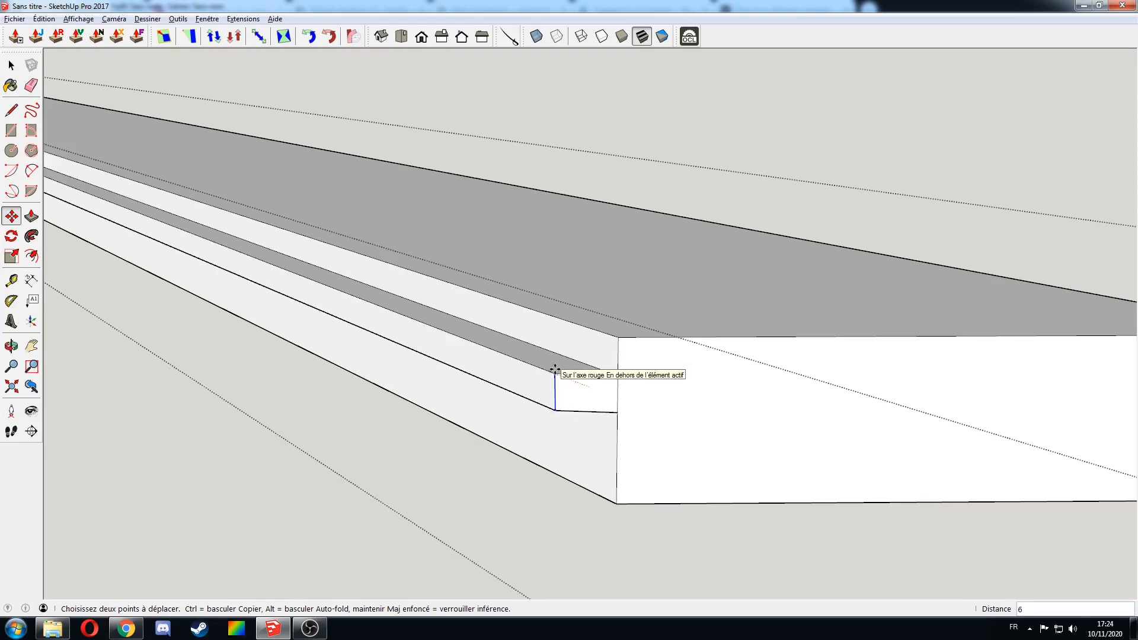
key("Escape")
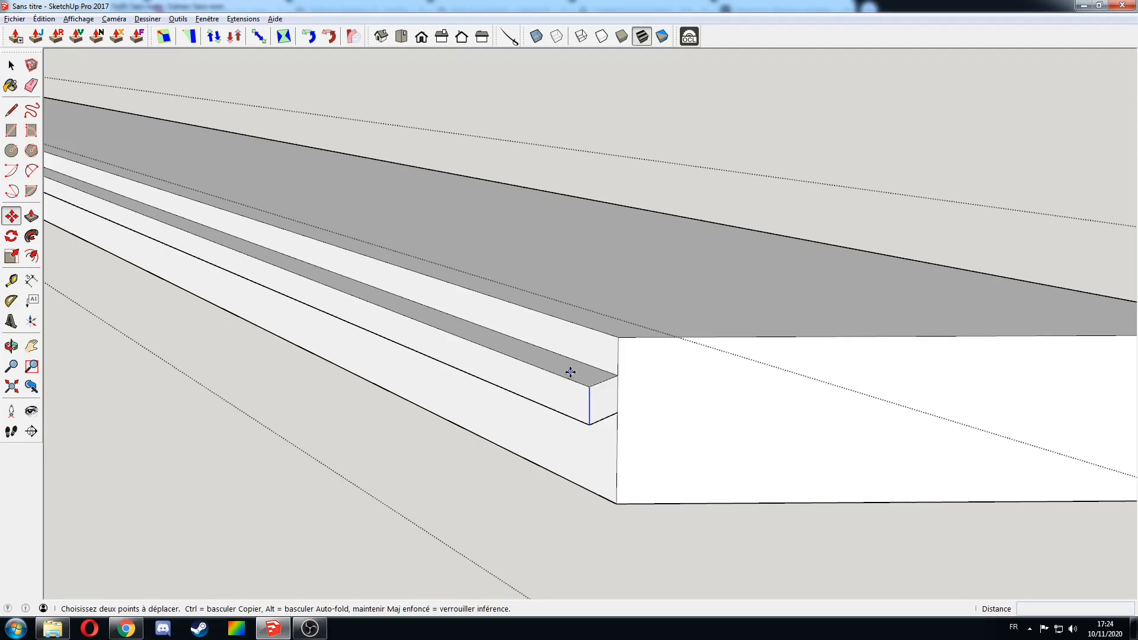
left_click(617, 374)
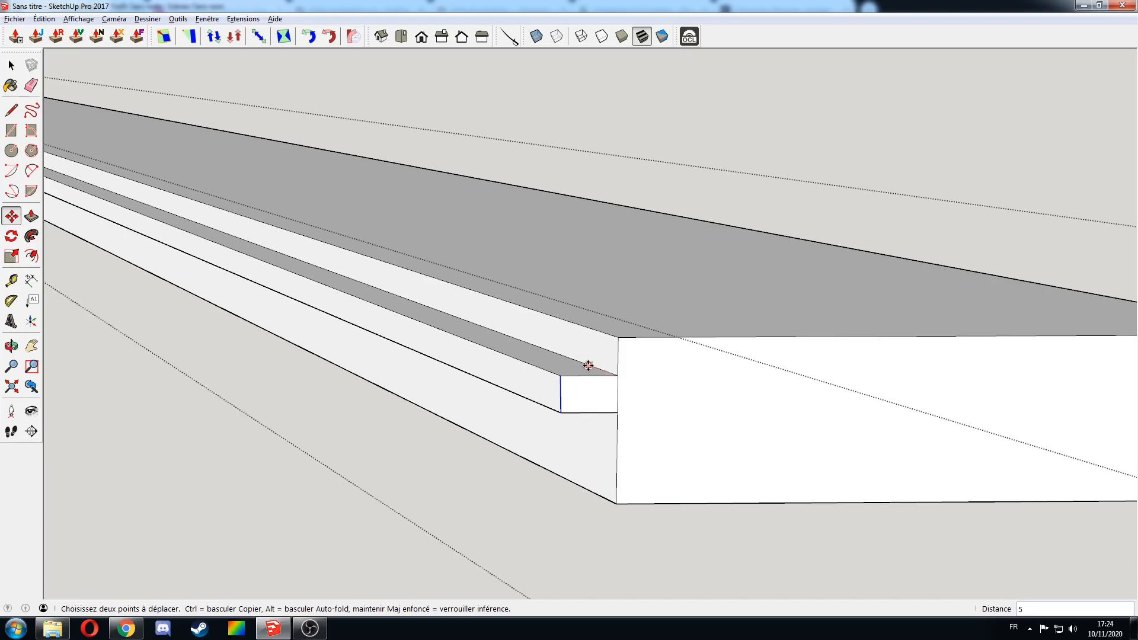
left_click(609, 400)
Erase the seam edge between the tongue's end and the edging's mitred face
key("e")
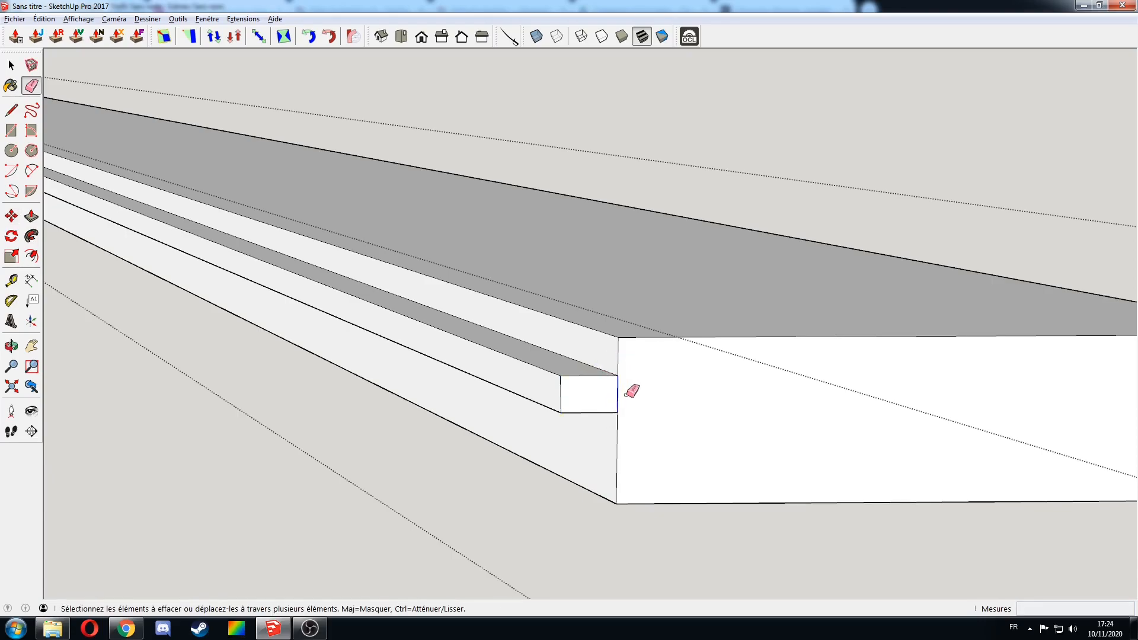
mouse_move(503, 399)
middle_mouse_down()
mouse_move(440, 323)
mouse_move(434, 343)
mouse_move(625, 332)
middle_mouse_up()
scroll(435, 344, "down", 6)
Move the outer vertical edge at the tongue's opposite end 5 along the edging's length to continue that mitre
scroll(237, 397, "up", 8)
middle_click_drag(242, 391, 495, 356, "shift")
scroll(492, 350, "up", 3)
key("space")
left_click(487, 335)
key("m")
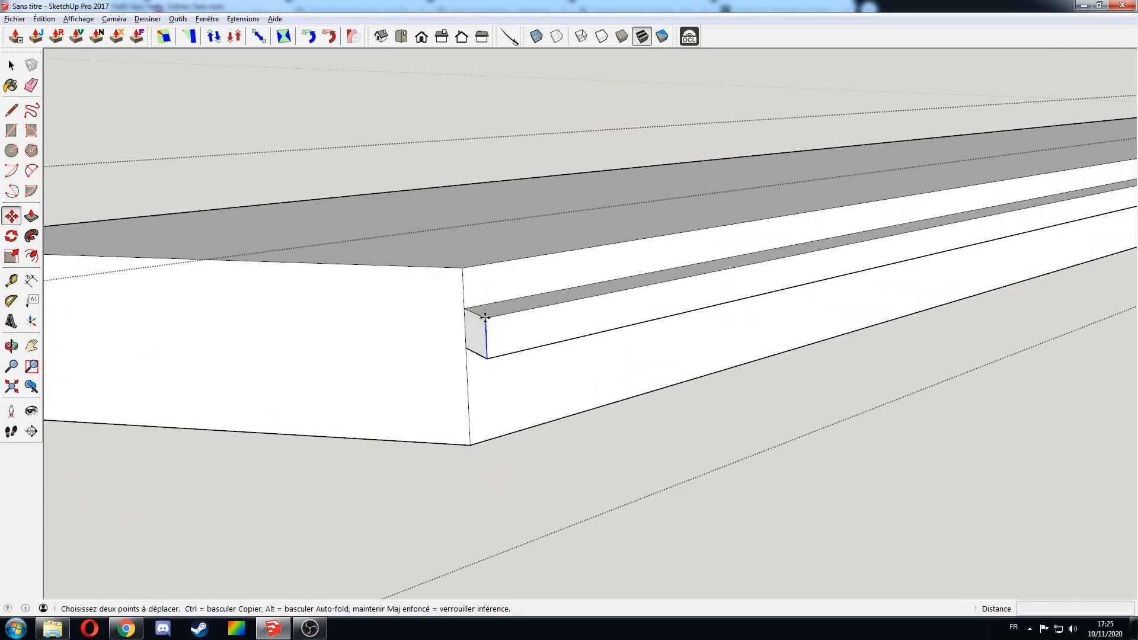
key("space")
key("m")
left_click(466, 309)
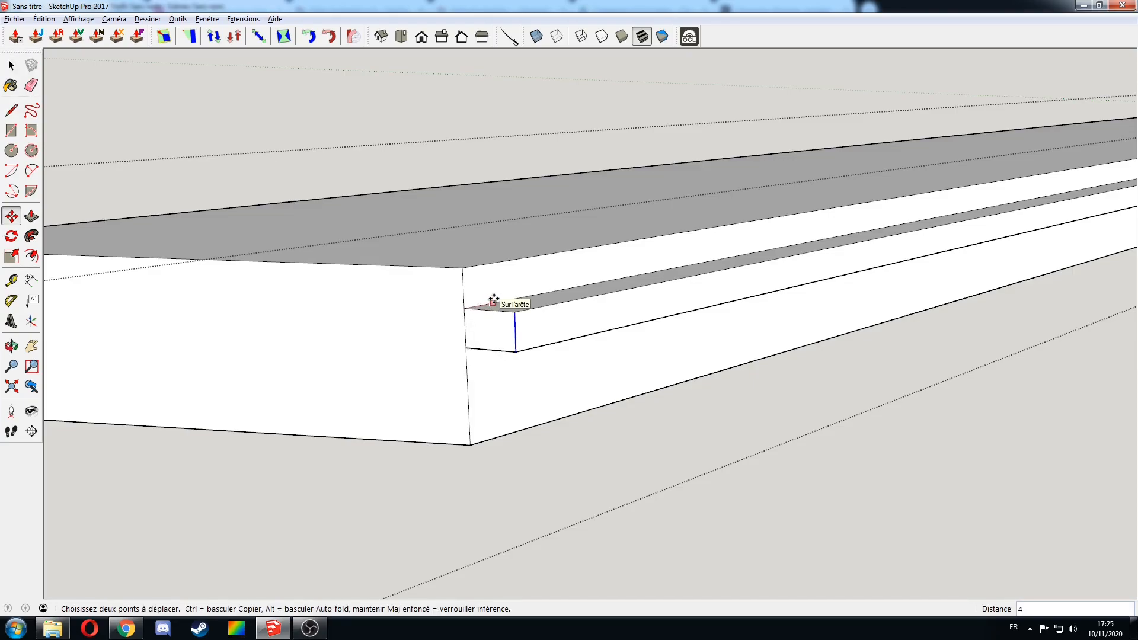
type("5")
key("Return")
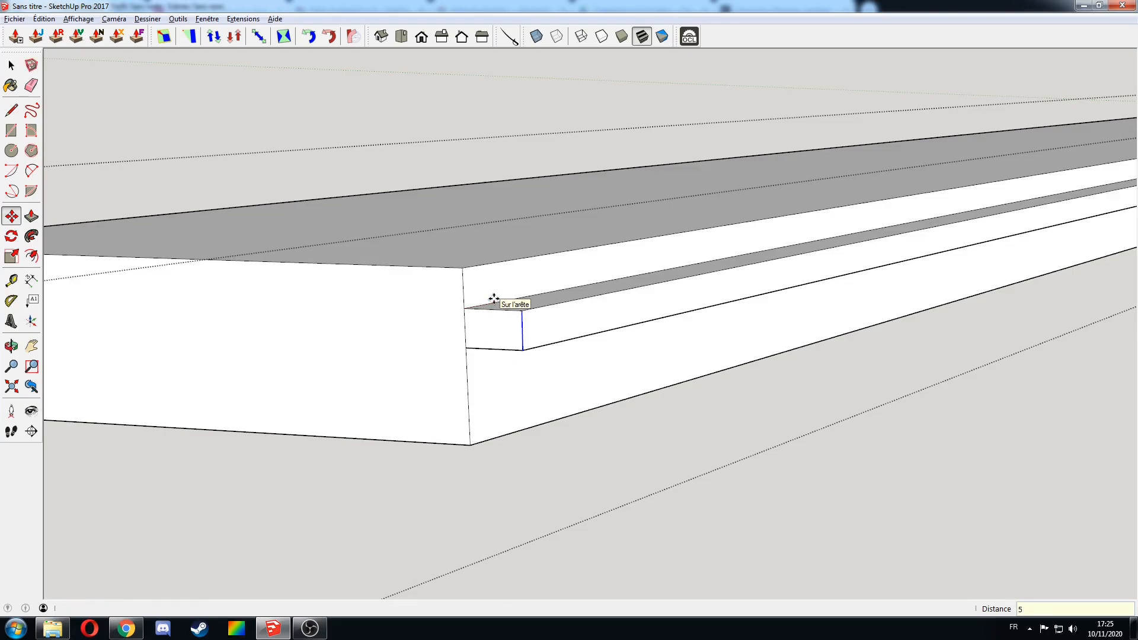
Erase the seam edge between the tongue and the mitred face at this end
key("e")
scroll(468, 296, "down", 3)
key("space")
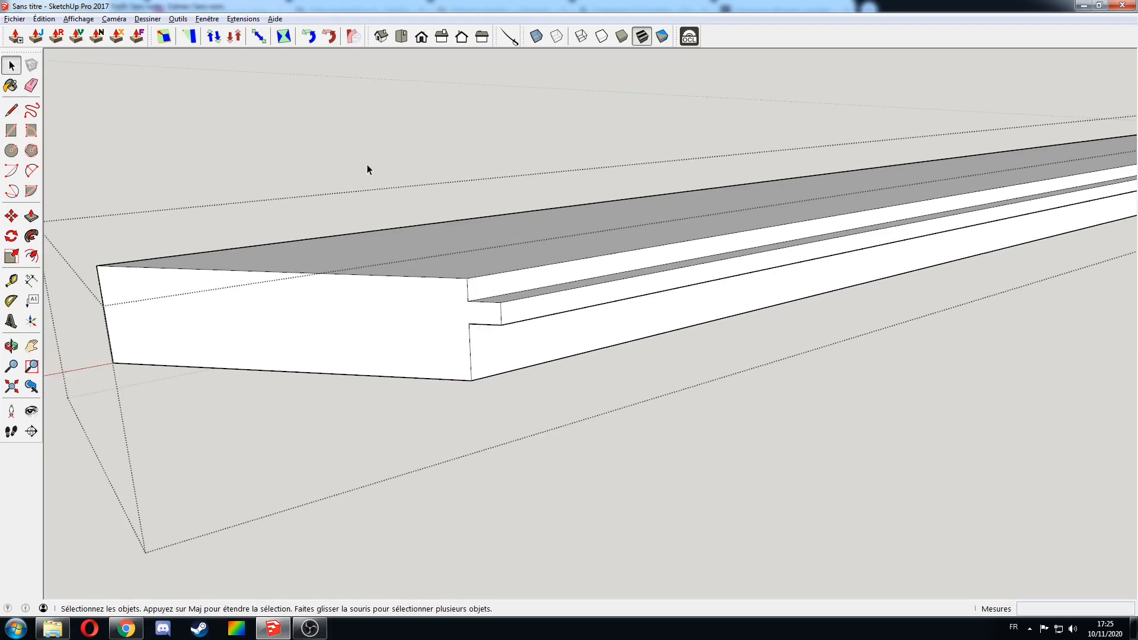
middle_click_drag(368, 177, 367, 165)
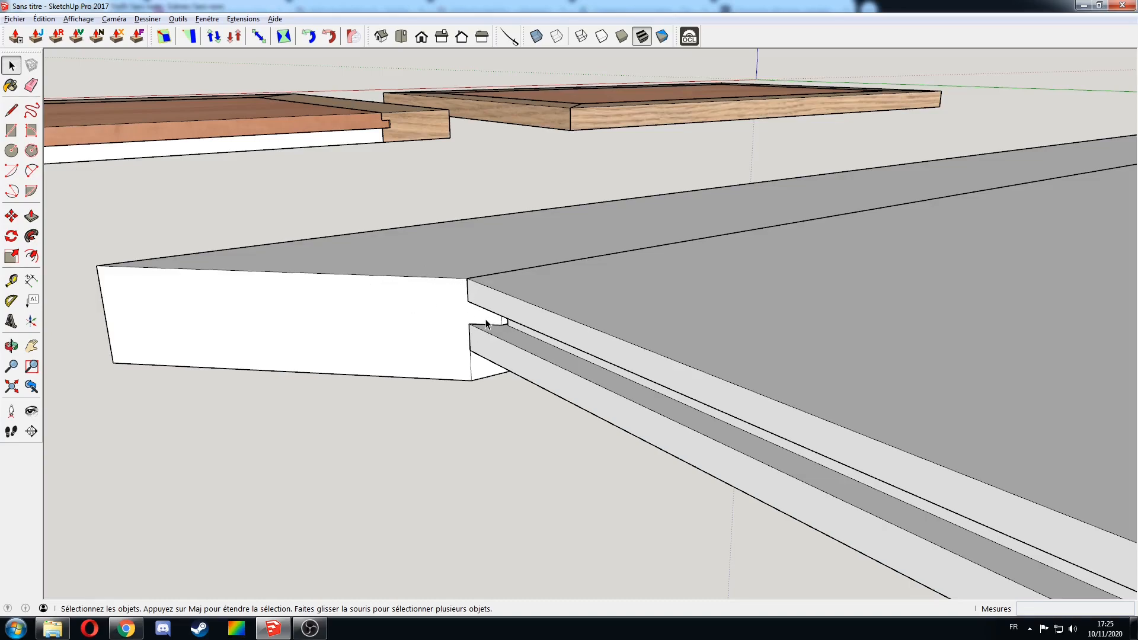
key("space")
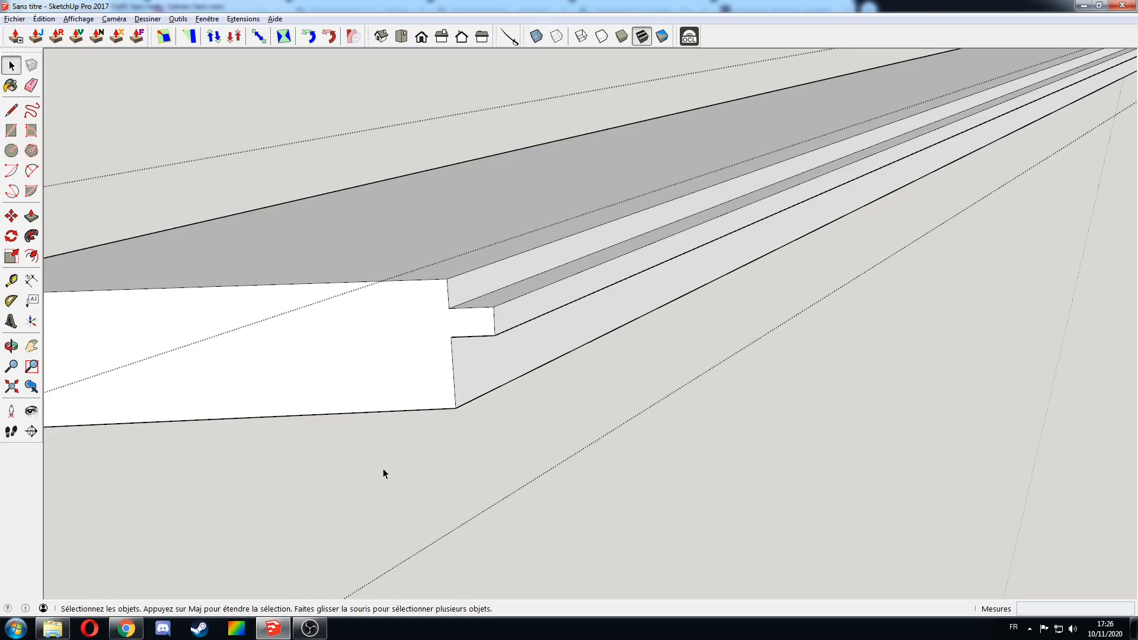
Copy the finished long edging component across the board to its opposite long side
scroll(393, 482, "down", 5)
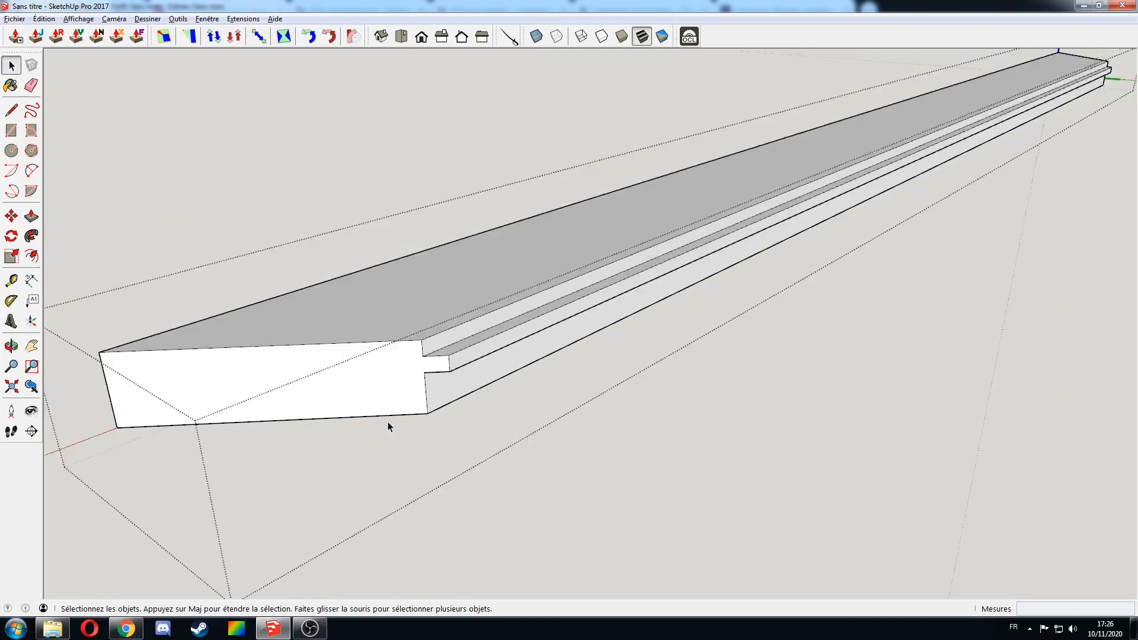
middle_click_drag(409, 503, 342, 441)
scroll(405, 410, "down", 2)
middle_click_drag(404, 410, 614, 376)
left_click(678, 372)
middle_click_drag(714, 333, 499, 297)
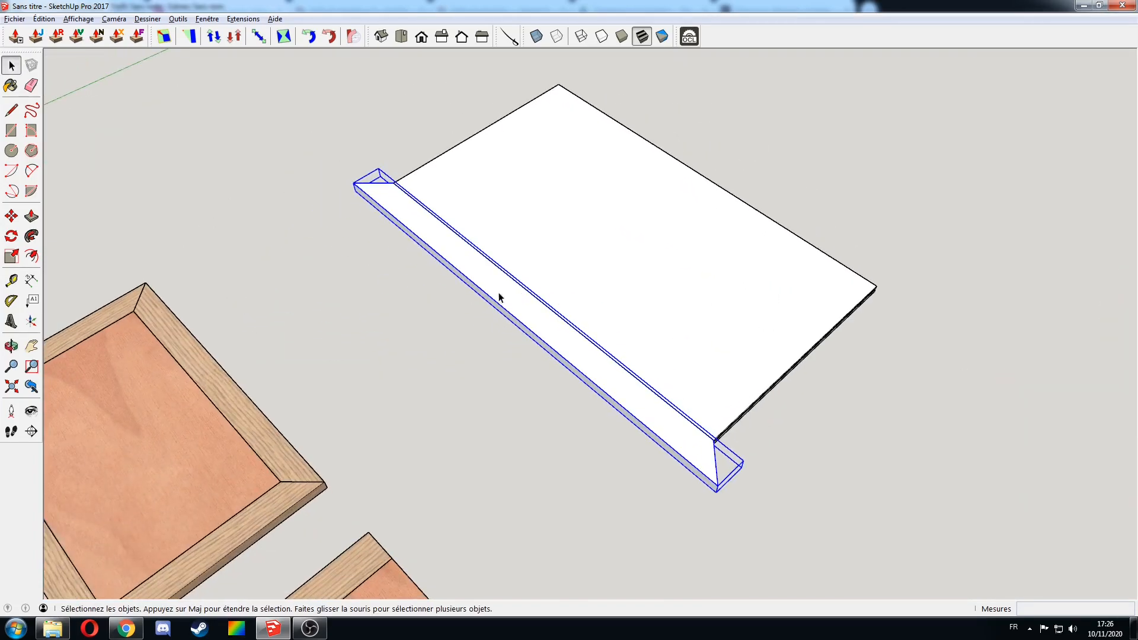
key("m")
key("ctrl")
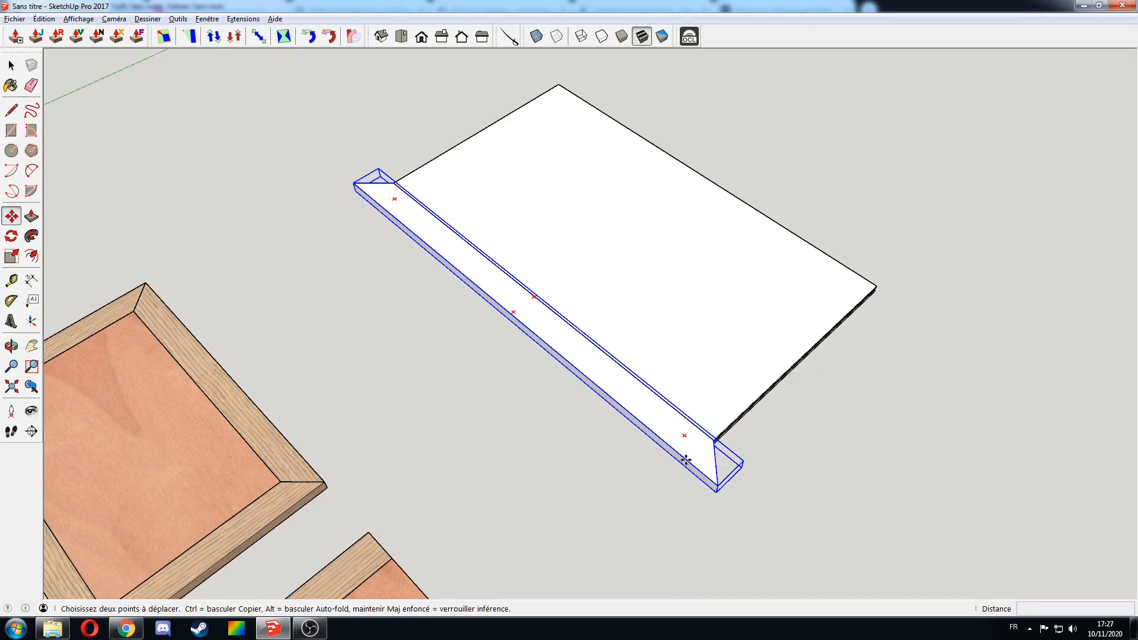
left_click(687, 463)
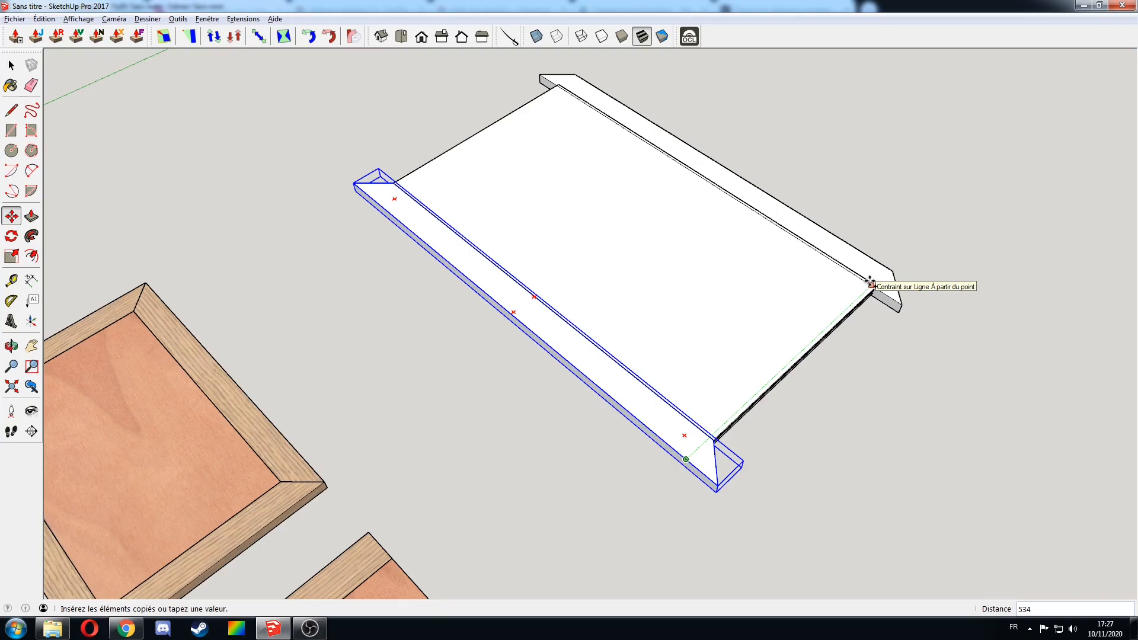
left_click(871, 284)
Flip the copied long edging along the component's green axis
middle_click_drag(874, 268, 876, 341)
right_click(892, 339)
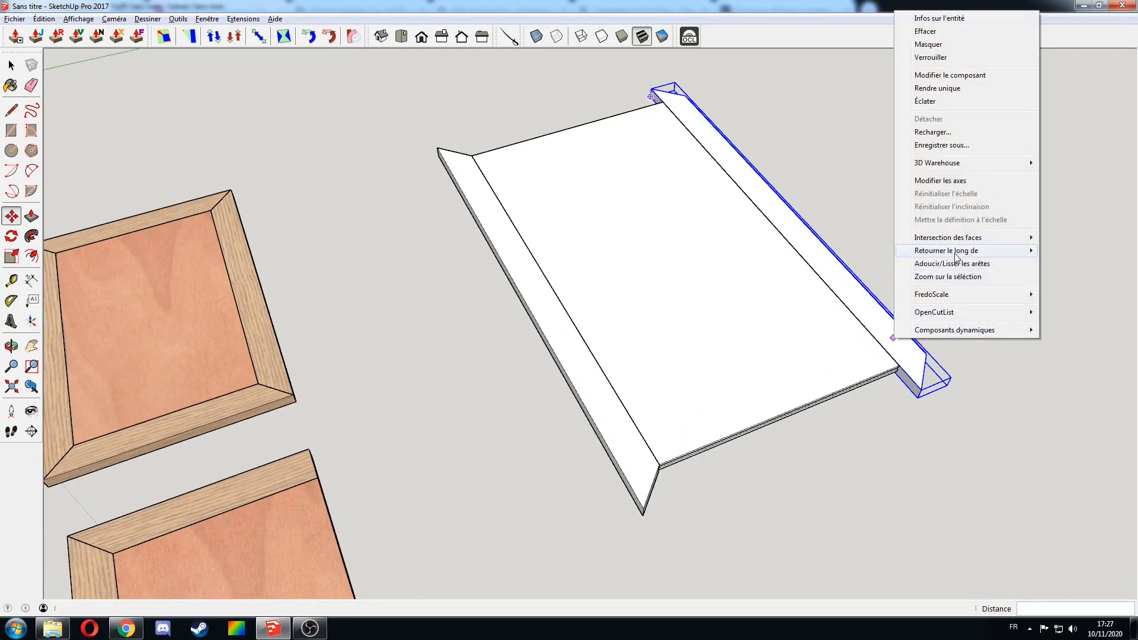
mouse_move(934, 256)
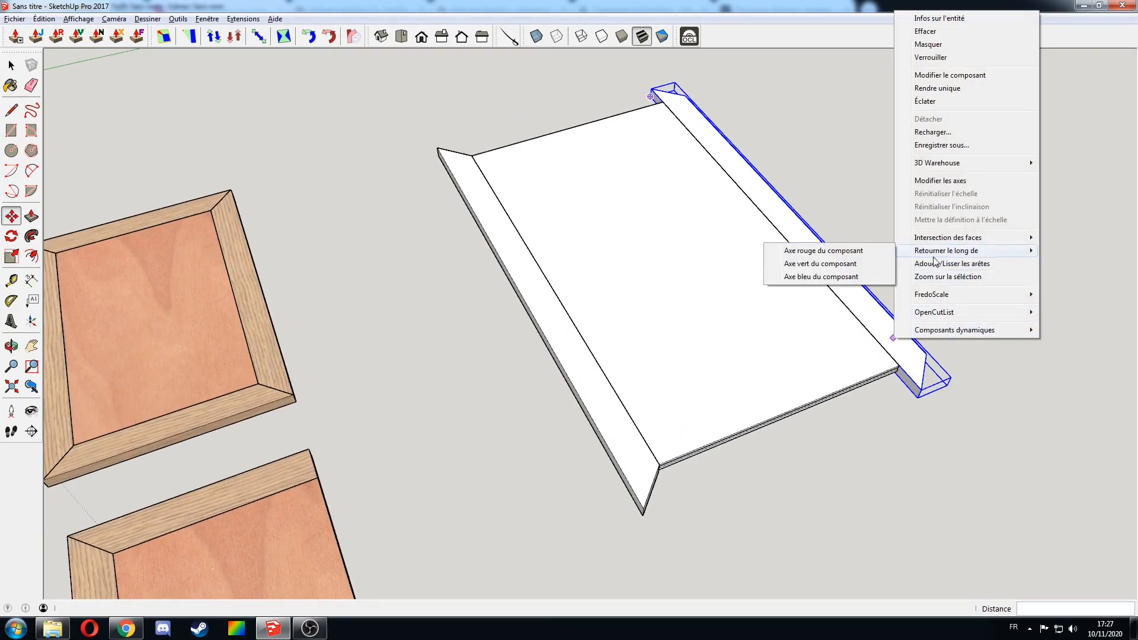
left_click(829, 265)
Move the flipped edging 5 toward the board so its inner mitre corner meets the board's corner
middle_click_drag(889, 356, 861, 432)
scroll(861, 433, "up", 6)
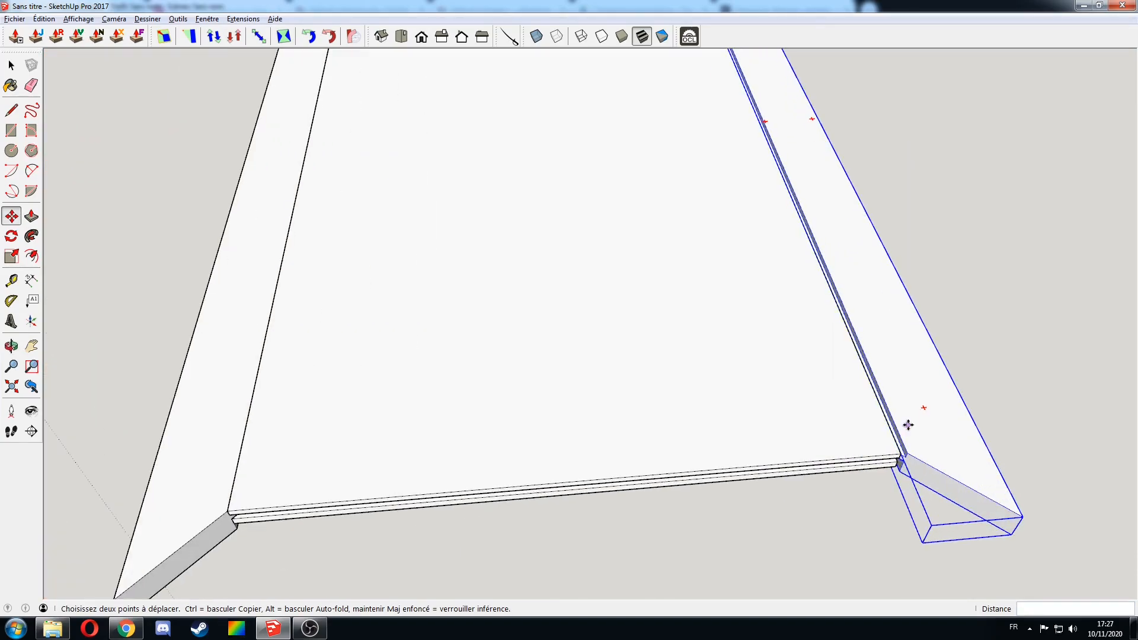
scroll(872, 460, "down", 2)
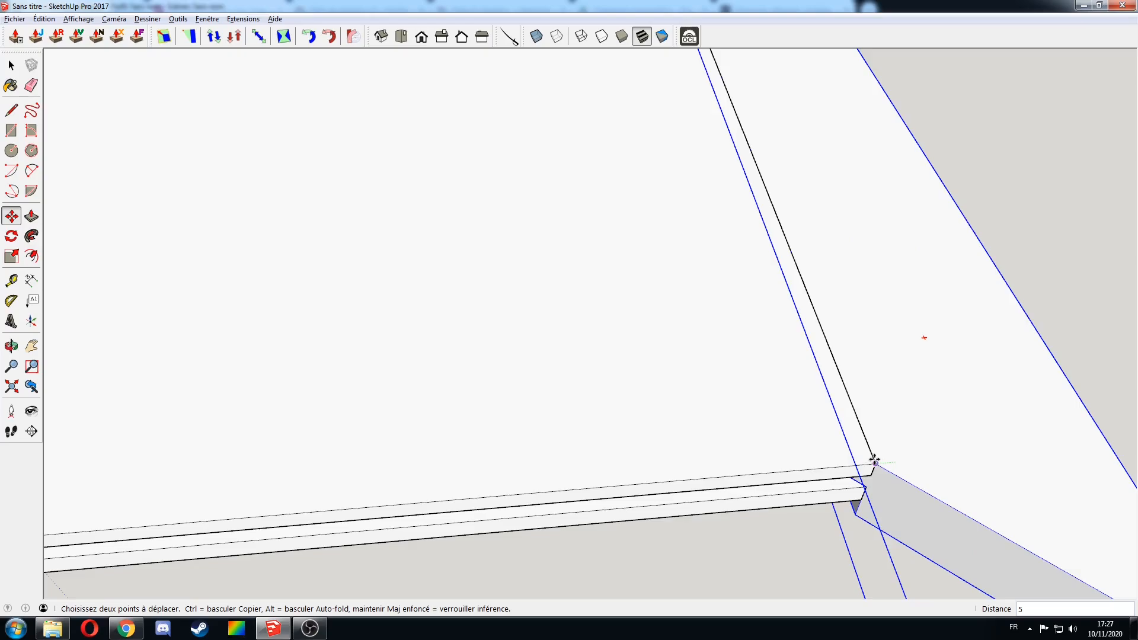
scroll(864, 460, "down", 5)
scroll(794, 425, "down", 4)
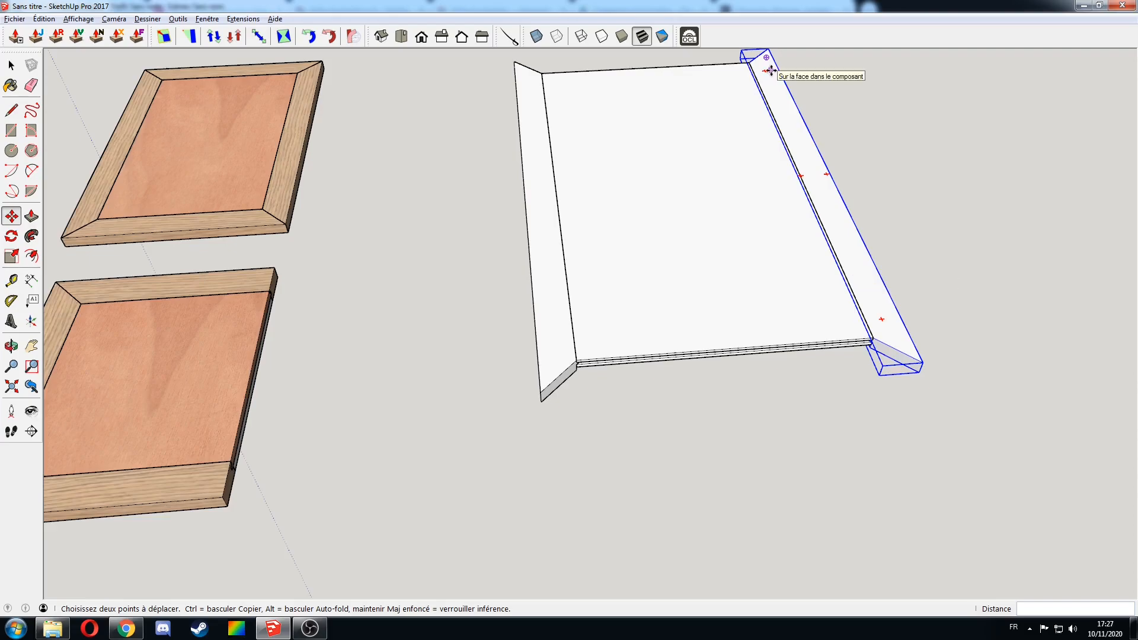
Copy this long edging about 1000 along its length, from its far outer corner to its near outer corner
middle_click_drag(773, 49, 780, 97, "shift")
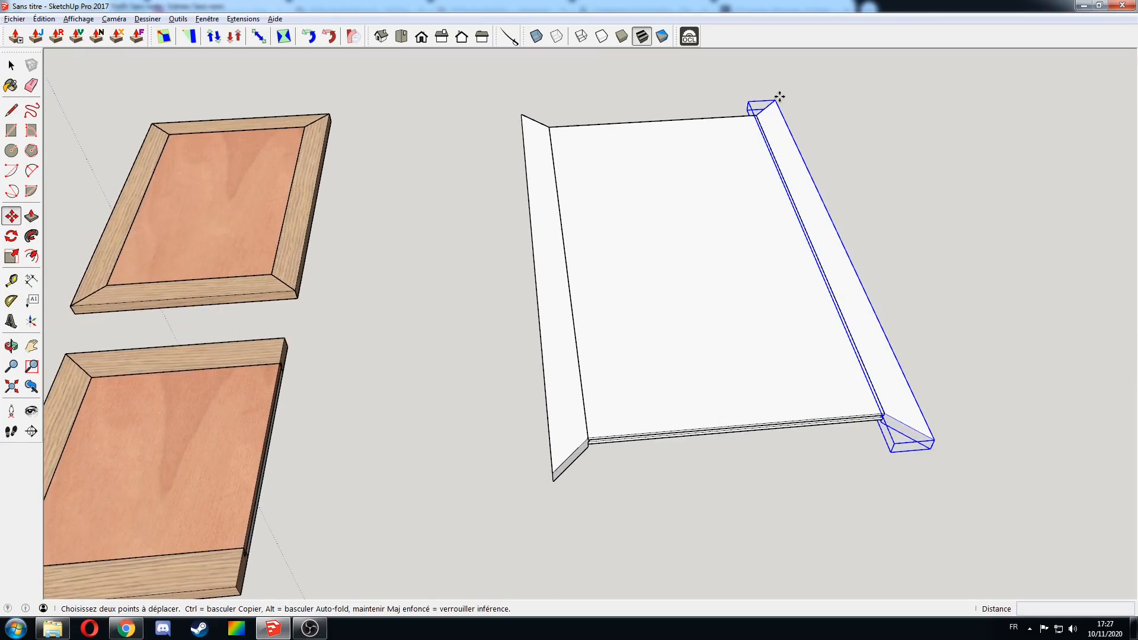
left_click(776, 101)
key("ctrl")
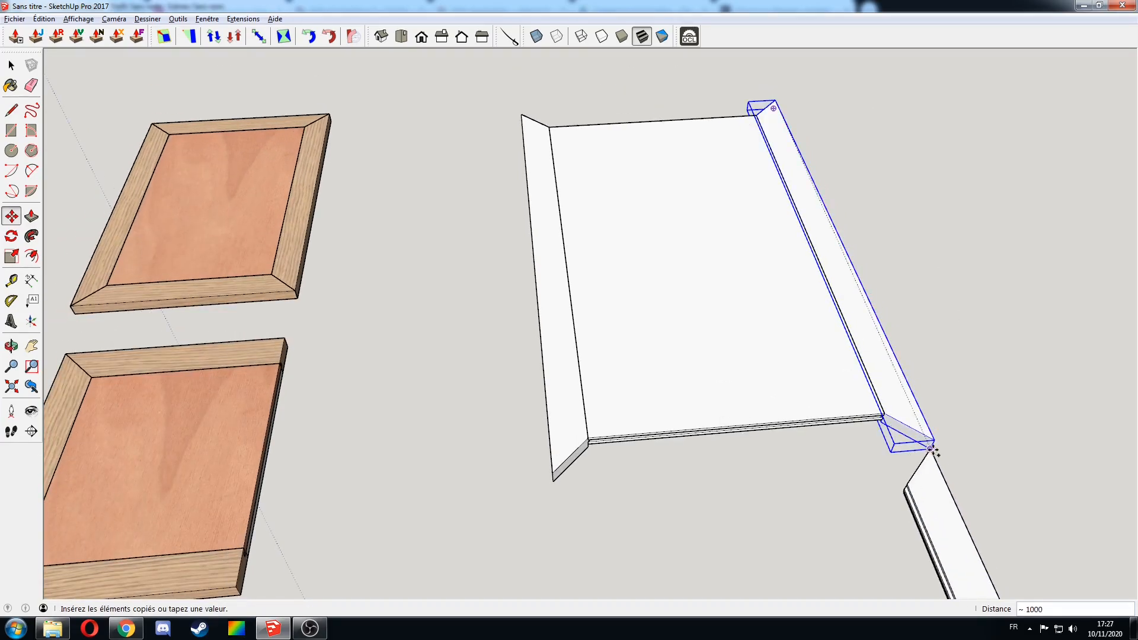
left_click(932, 440)
Rotate the copied edging 90° about the shared outer corner so it lies along the board's short side
key("q")
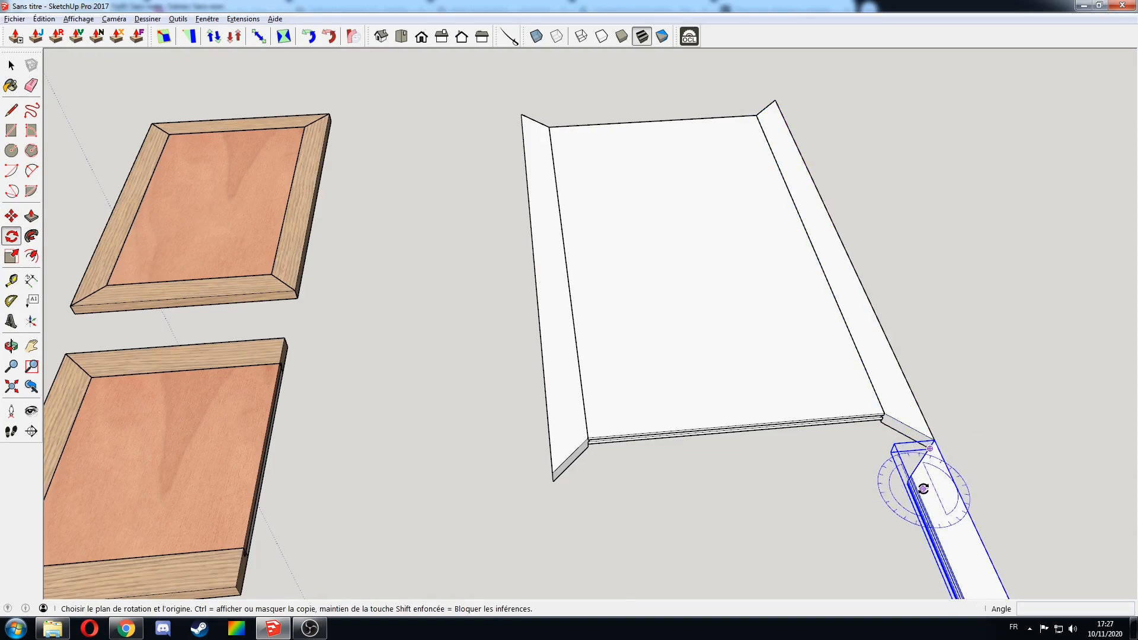
left_click(934, 441)
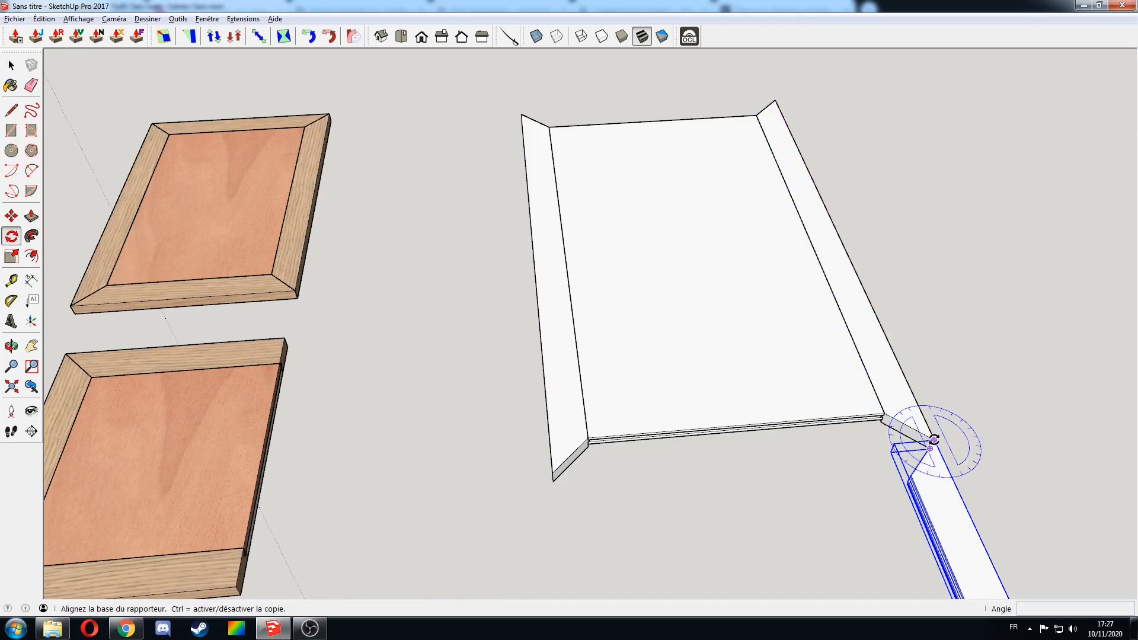
left_click(921, 462)
left_click(901, 428)
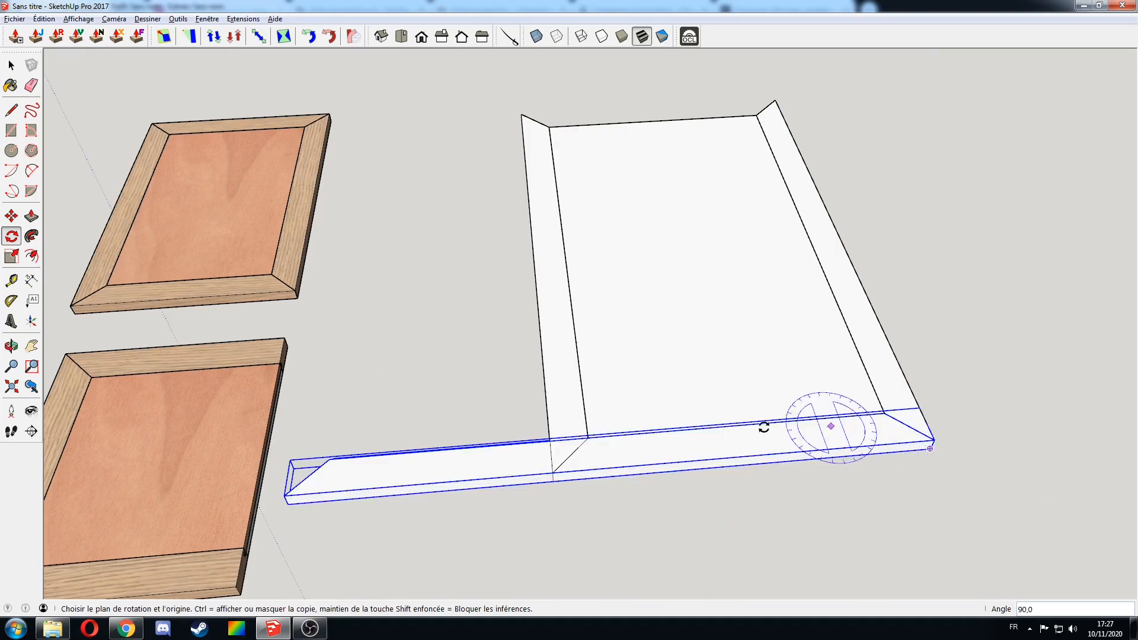
Make the rotated edging component unique
key("space")
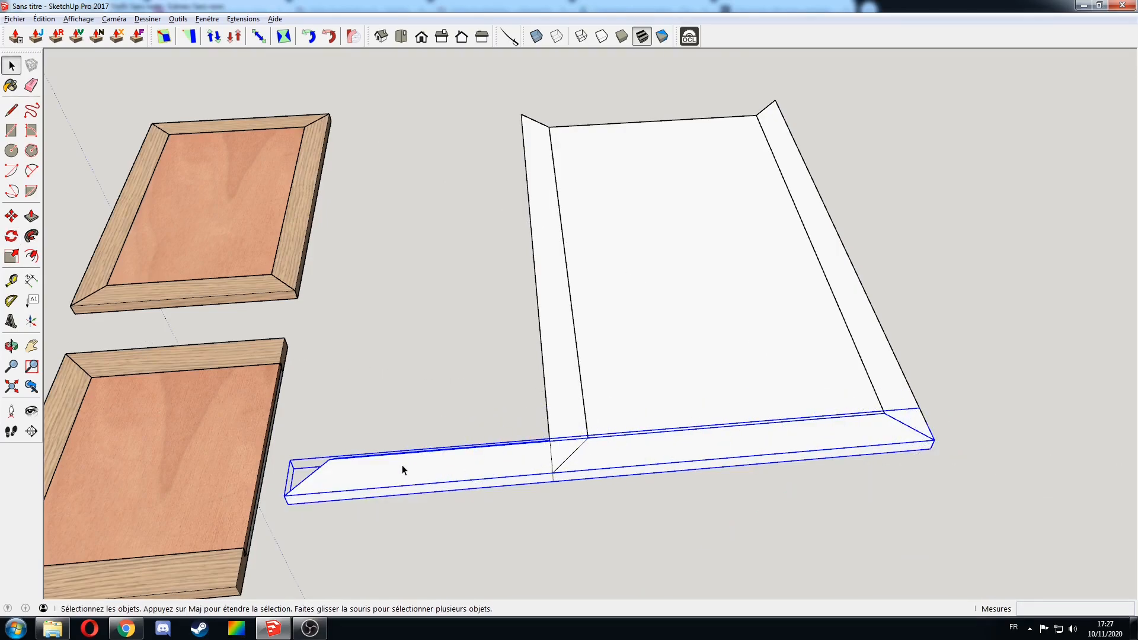
right_click(668, 471)
left_click(731, 194)
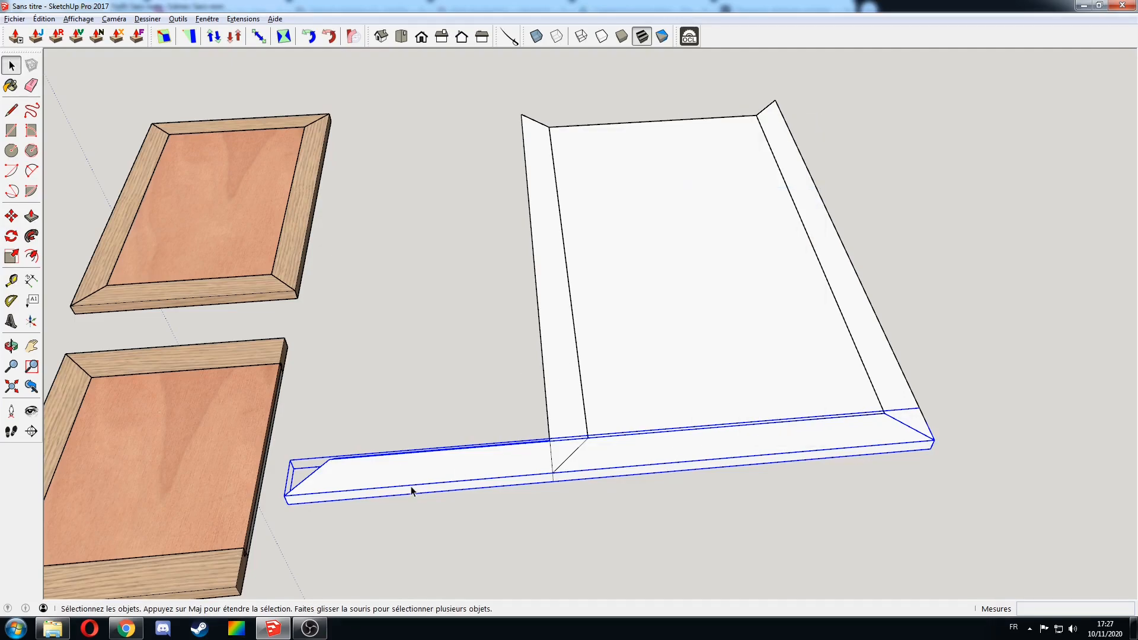
Shorten the short-side edging by moving its overhanging mitred end 400 to the board's corner, and close the component
double_click(370, 481)
left_click_drag(244, 433, 335, 540)
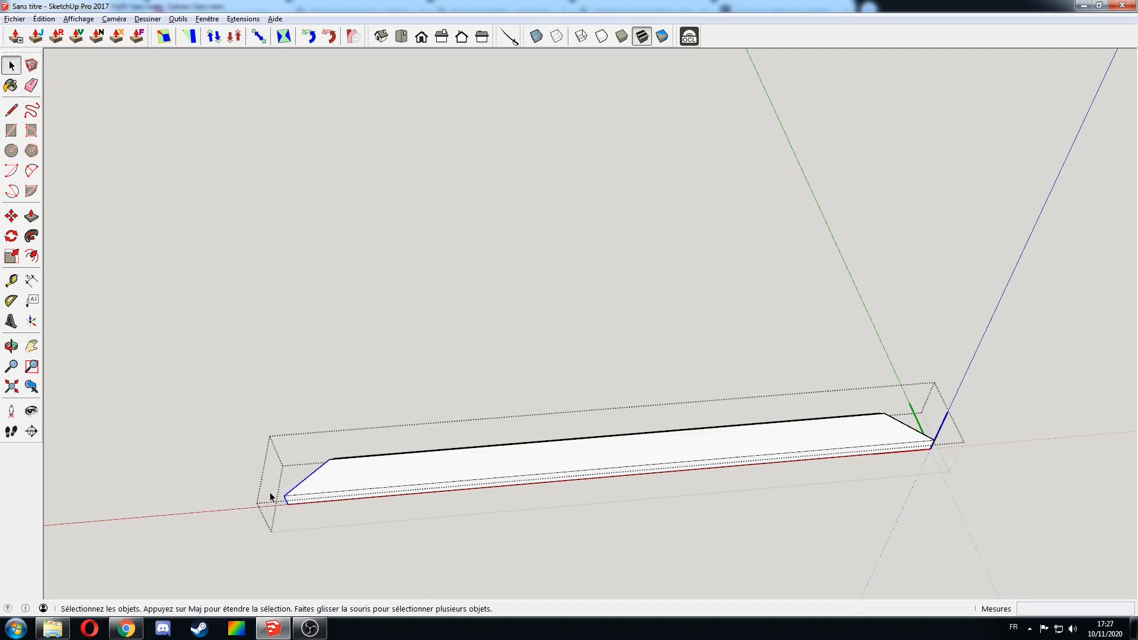
key("m")
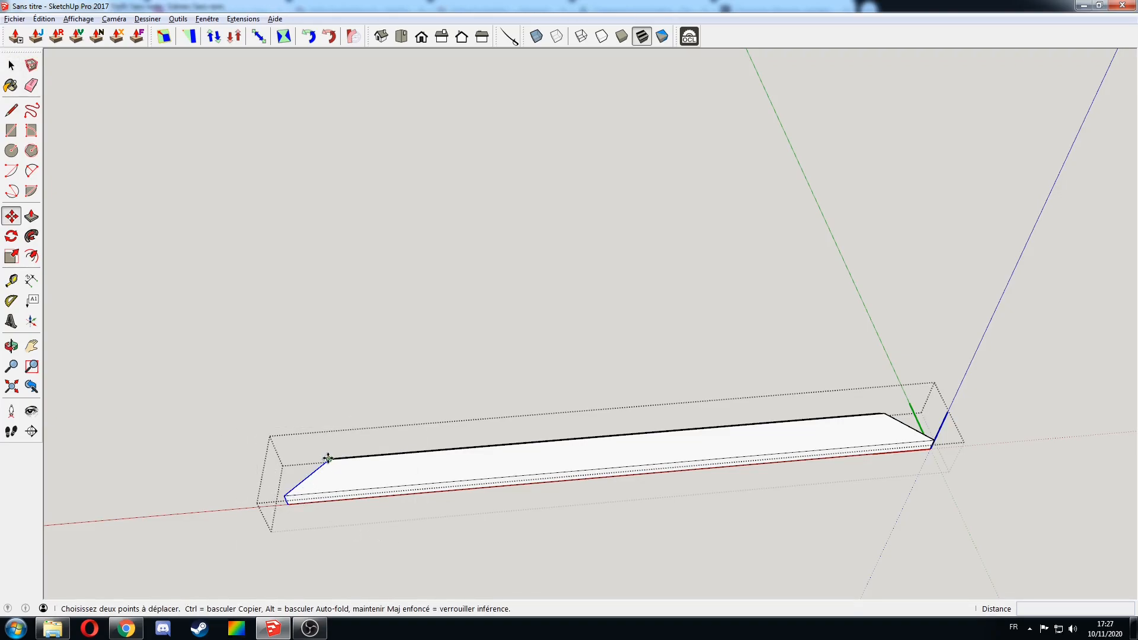
left_click(328, 459)
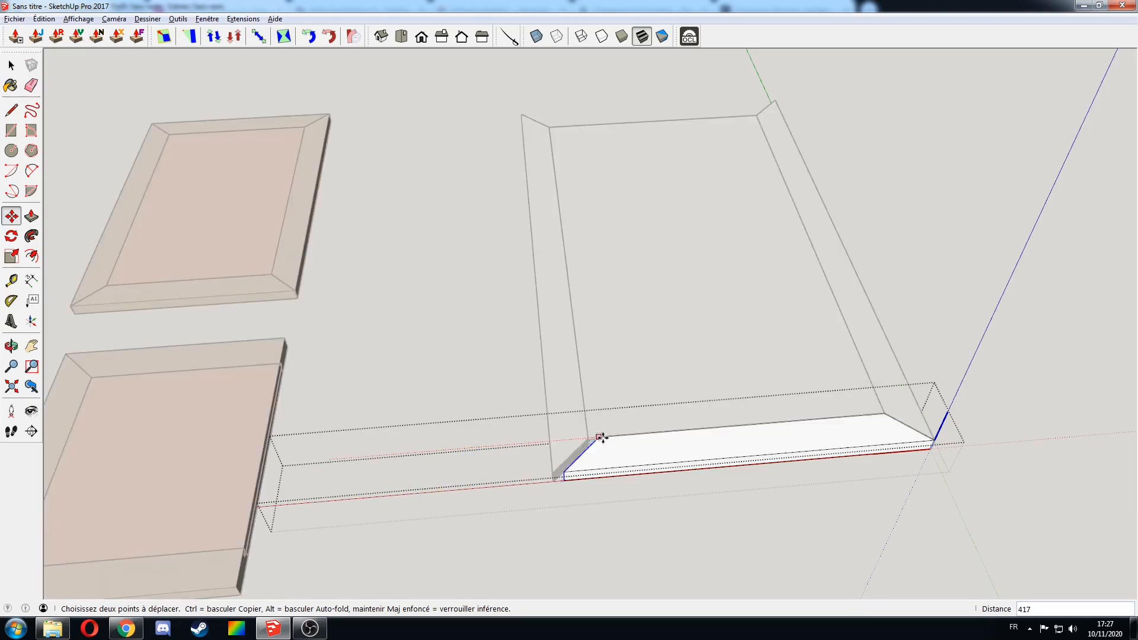
left_click(586, 439)
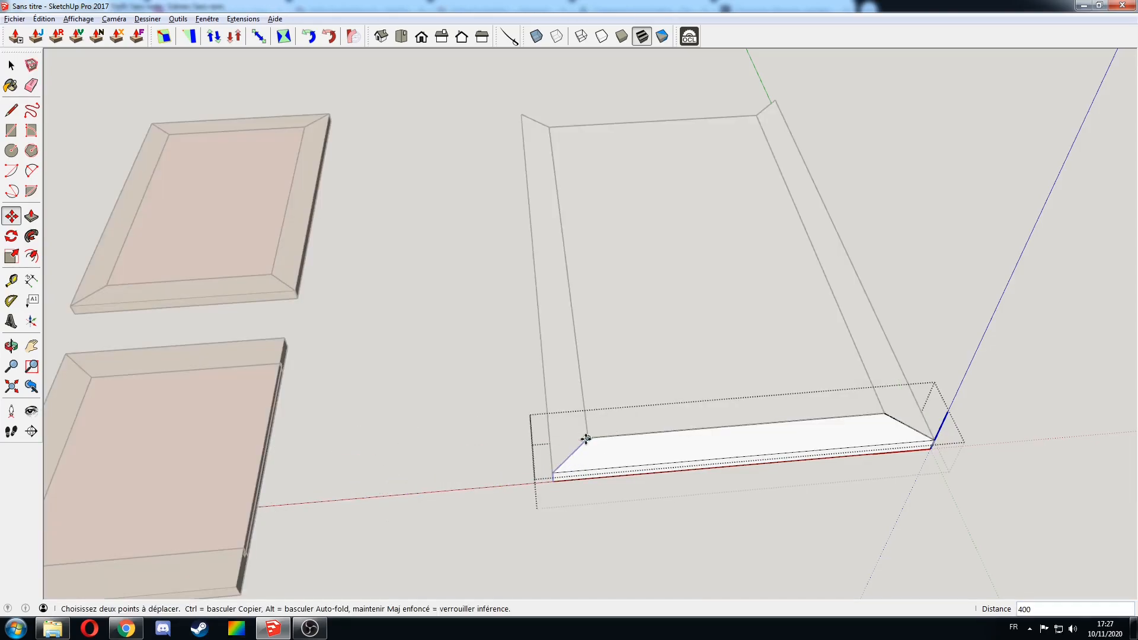
scroll(491, 444, "down", 3)
key("space")
left_click(470, 422)
middle_click_drag(491, 444, 470, 423)
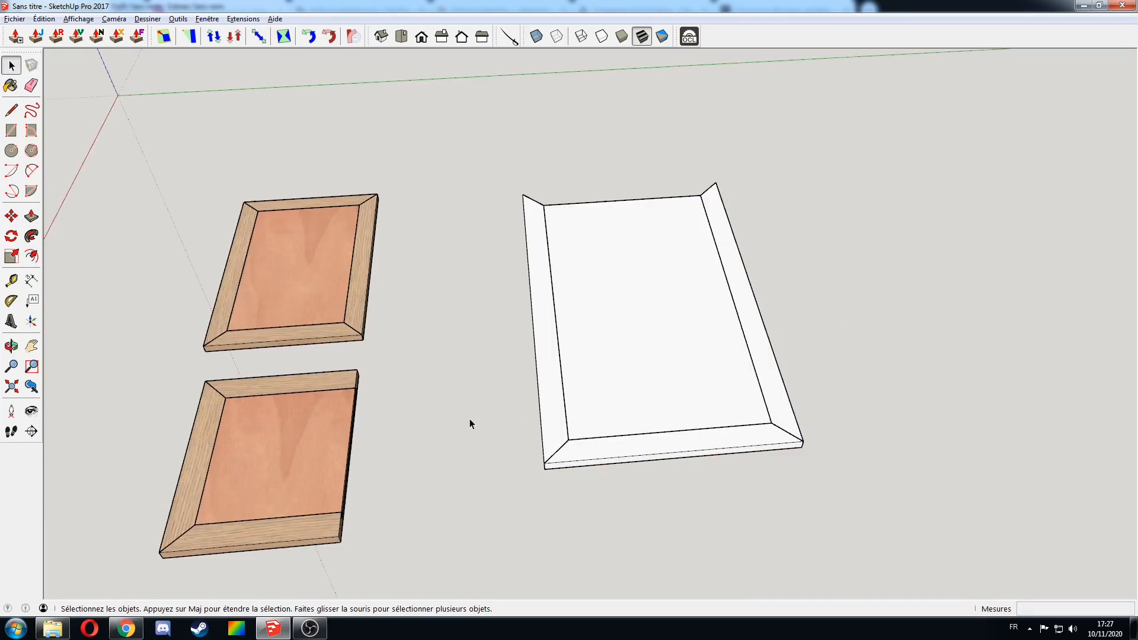
Copy the short-side edging to the open end of the panel, placing its outer corner on the long edging's outer corner
middle_click_drag(568, 449, 682, 288)
left_click(708, 285)
key("m")
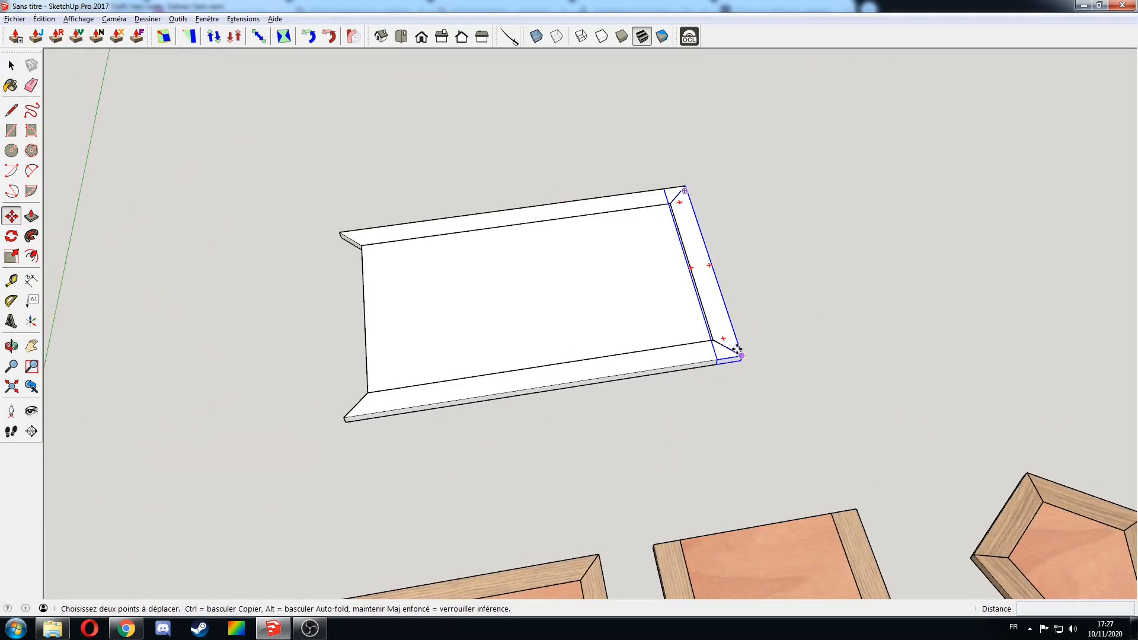
key("ctrl")
left_click(741, 358)
left_click(345, 415)
Flip the copied short edging along the component's red axis
scroll(326, 335, "up", 5)
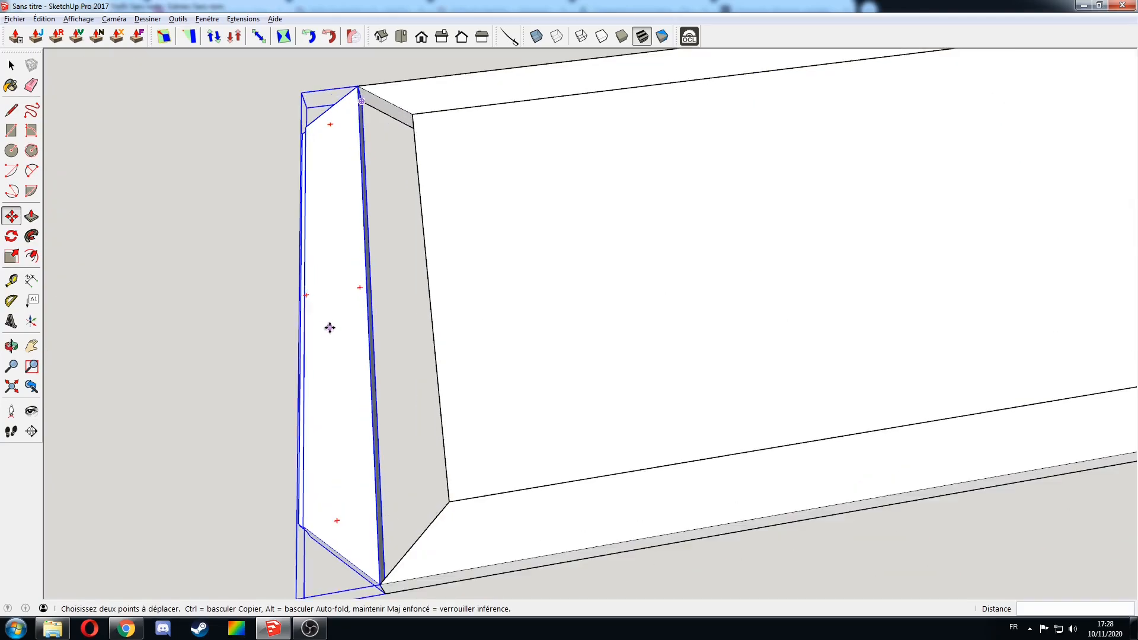
middle_click_drag(363, 332, 411, 271, "shift")
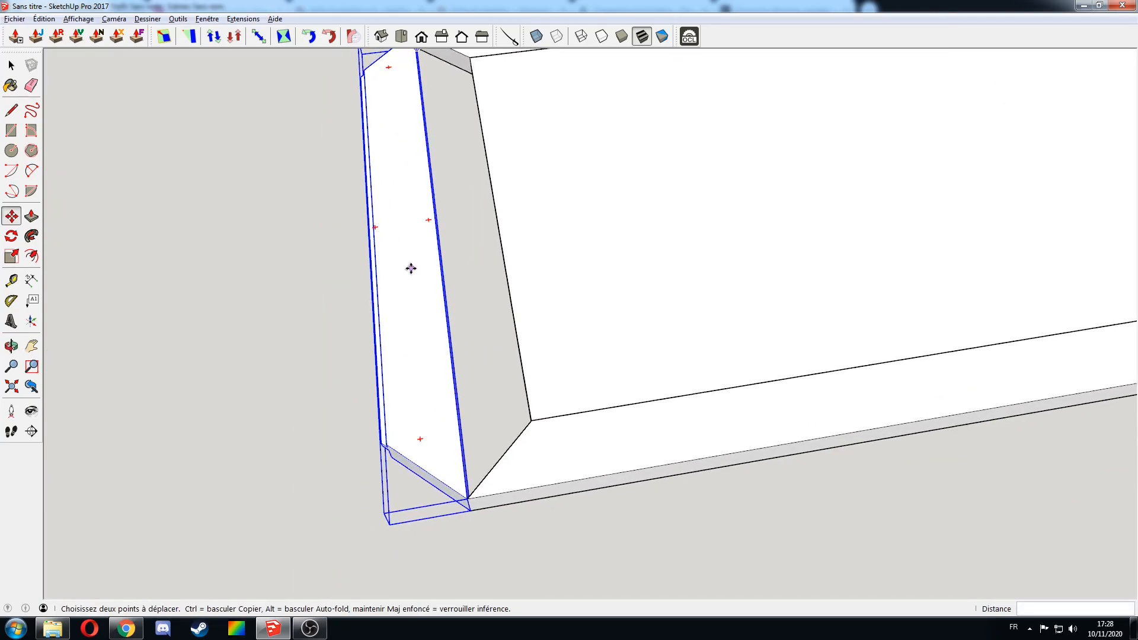
right_click(421, 321)
mouse_move(486, 529)
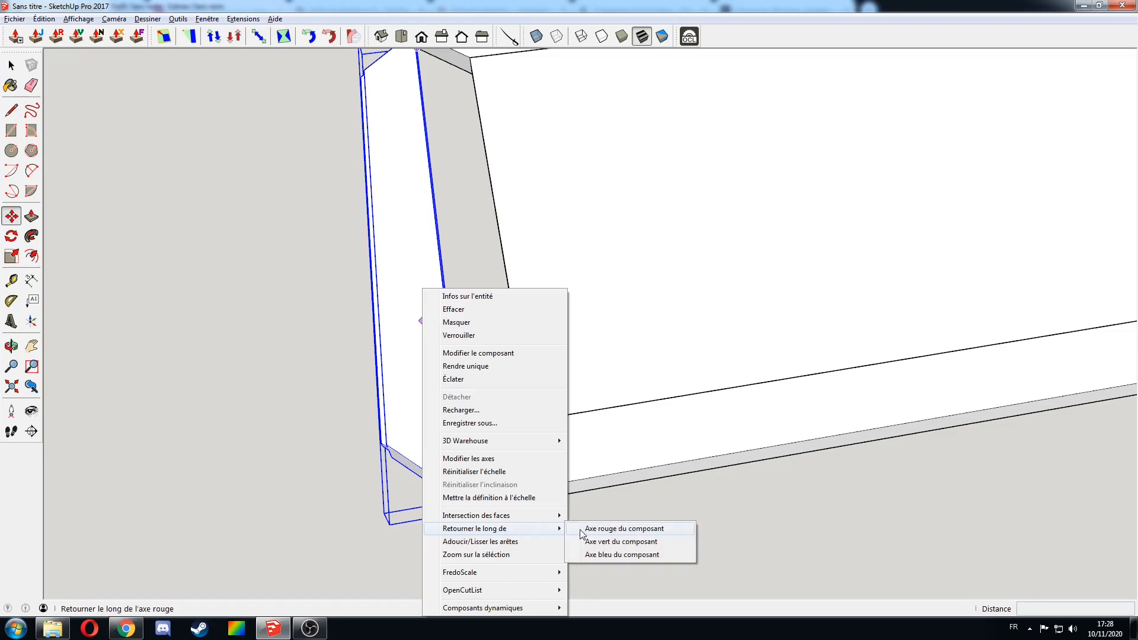
left_click(604, 530)
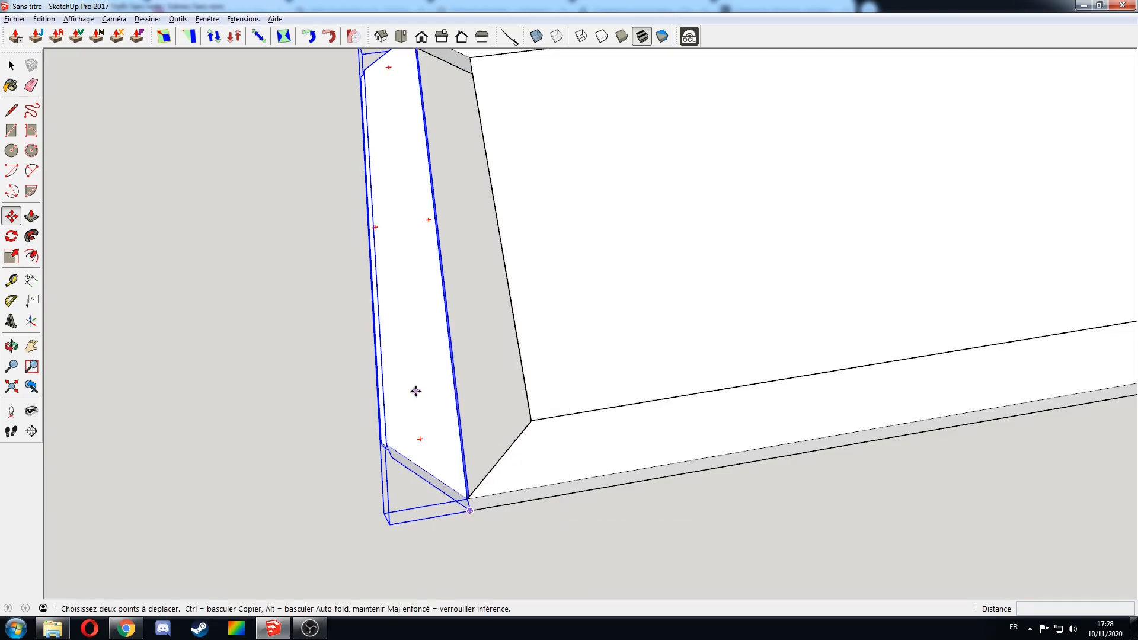
Examine the copied short edging's component axes by opening the component for editing and closing it again
key("space")
double_click(413, 298)
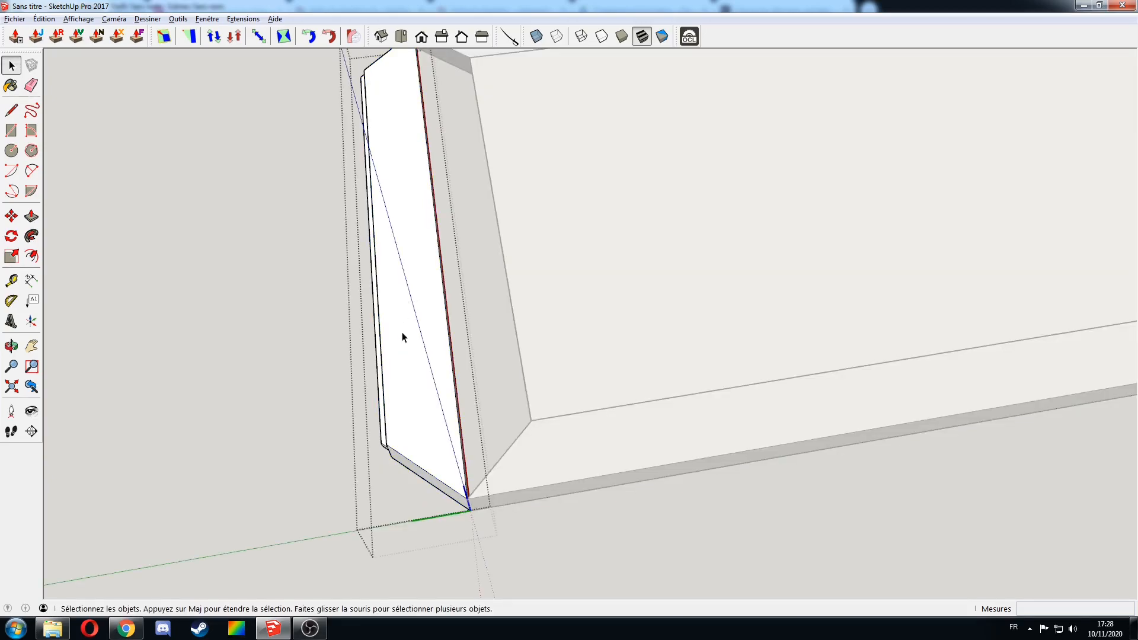
scroll(414, 382, "down", 2)
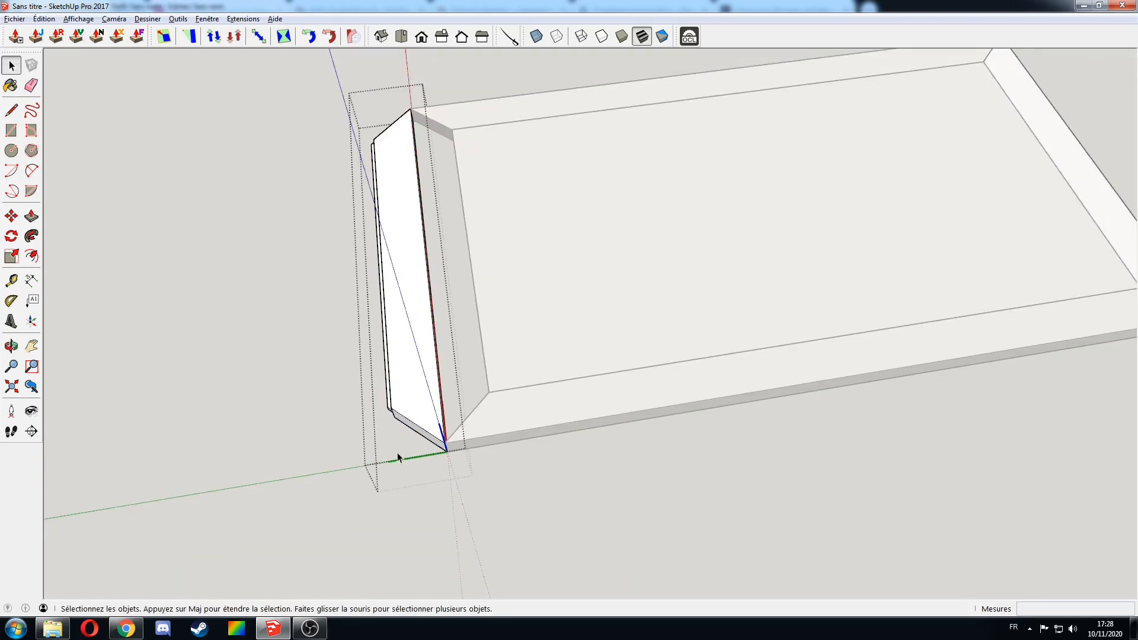
left_click(282, 350)
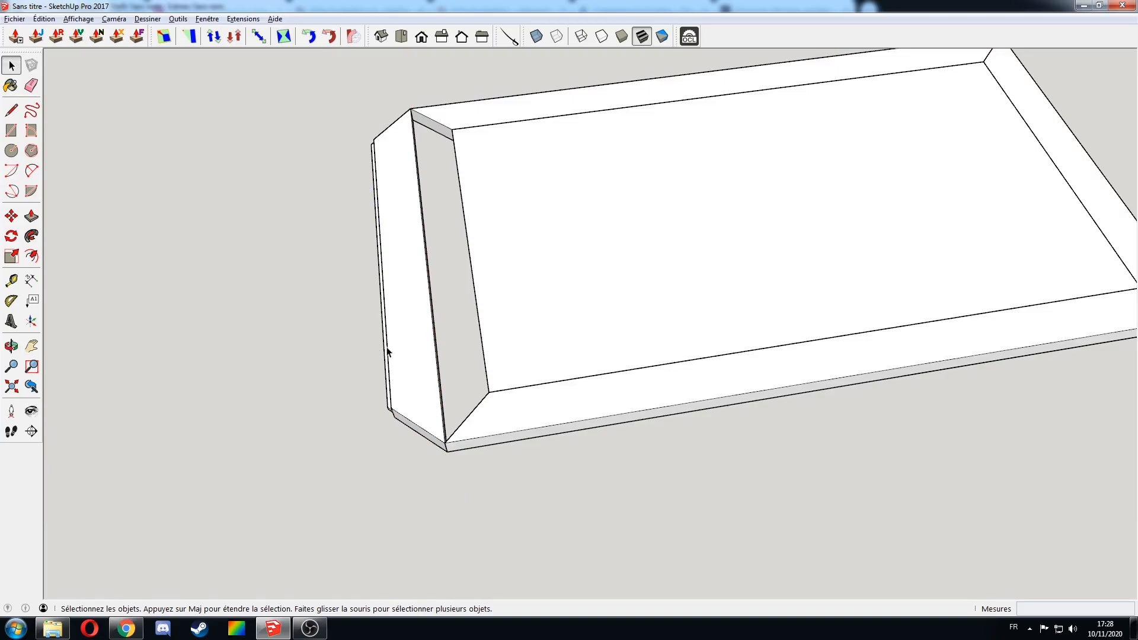
double_click(416, 364)
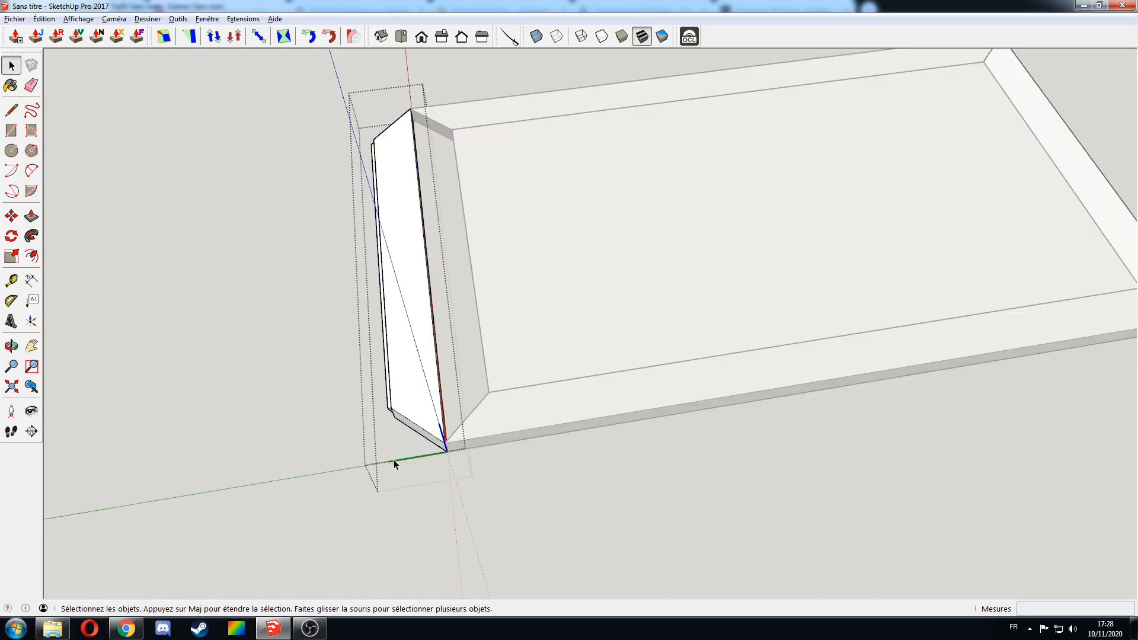
left_click(309, 374)
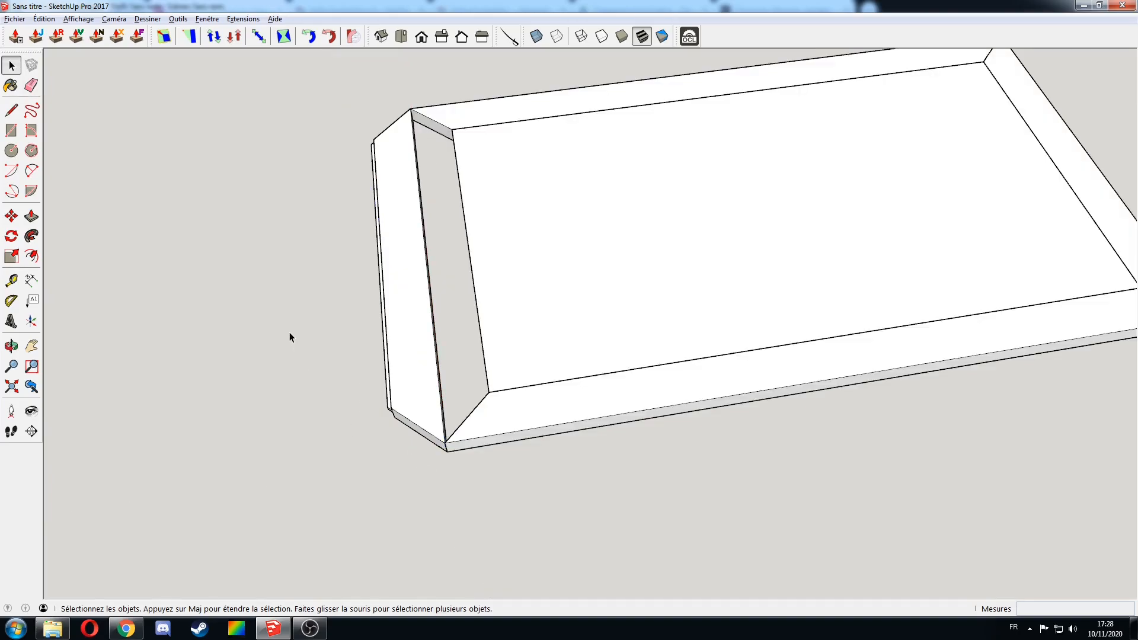
Mirror the copied short edging into the panel's open end by scaling it -1 along the green axis
key("s")
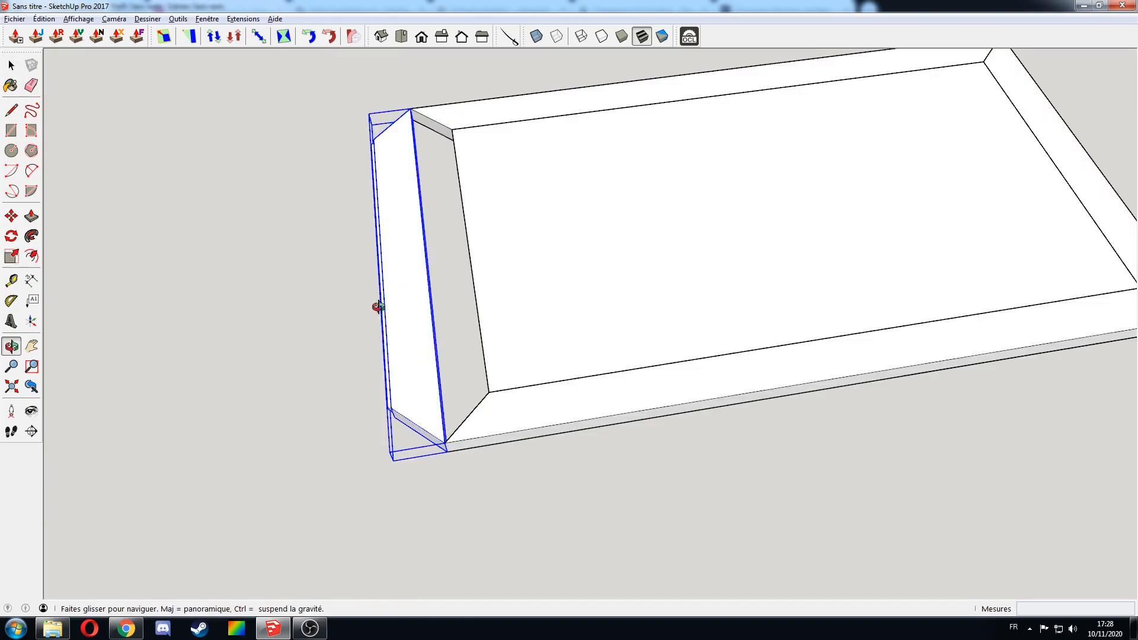
middle_click_drag(384, 312, 396, 328)
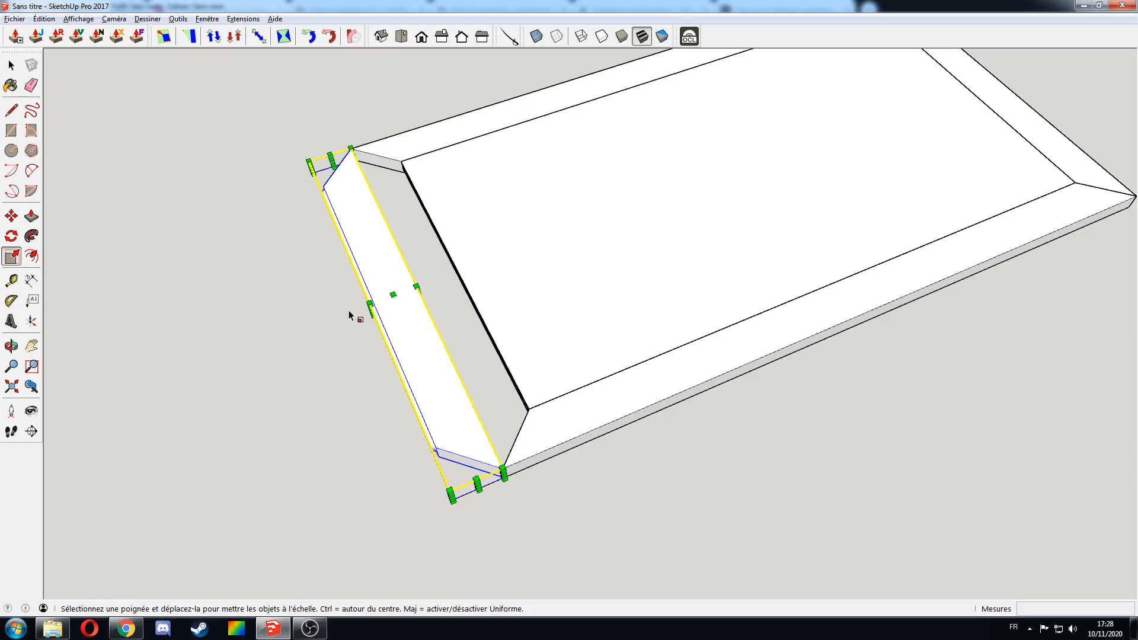
key("space")
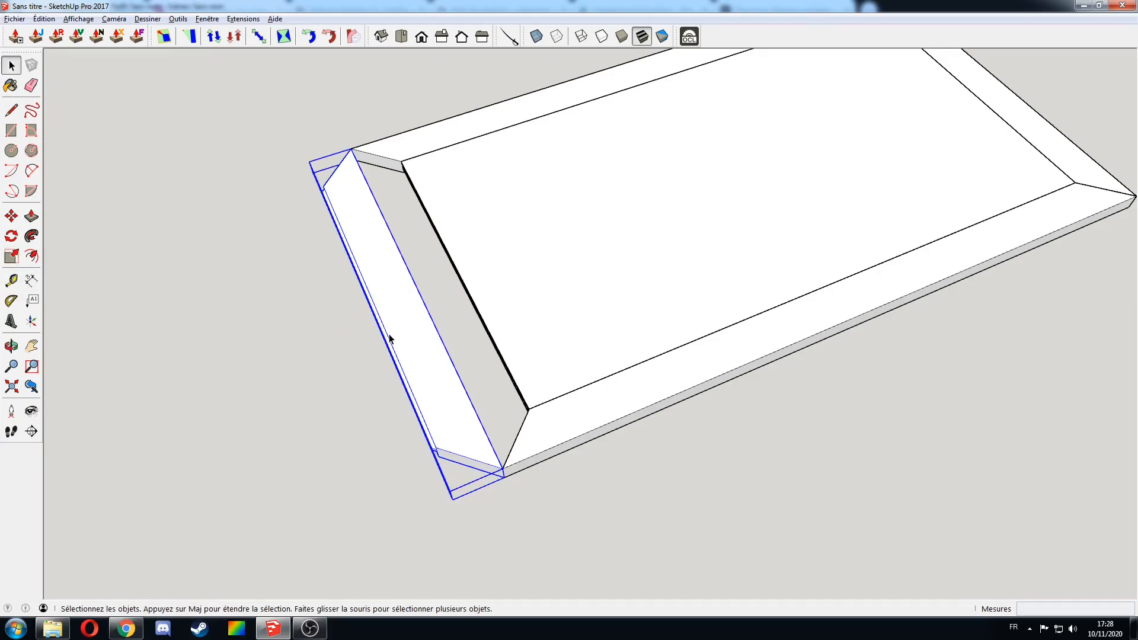
key("s")
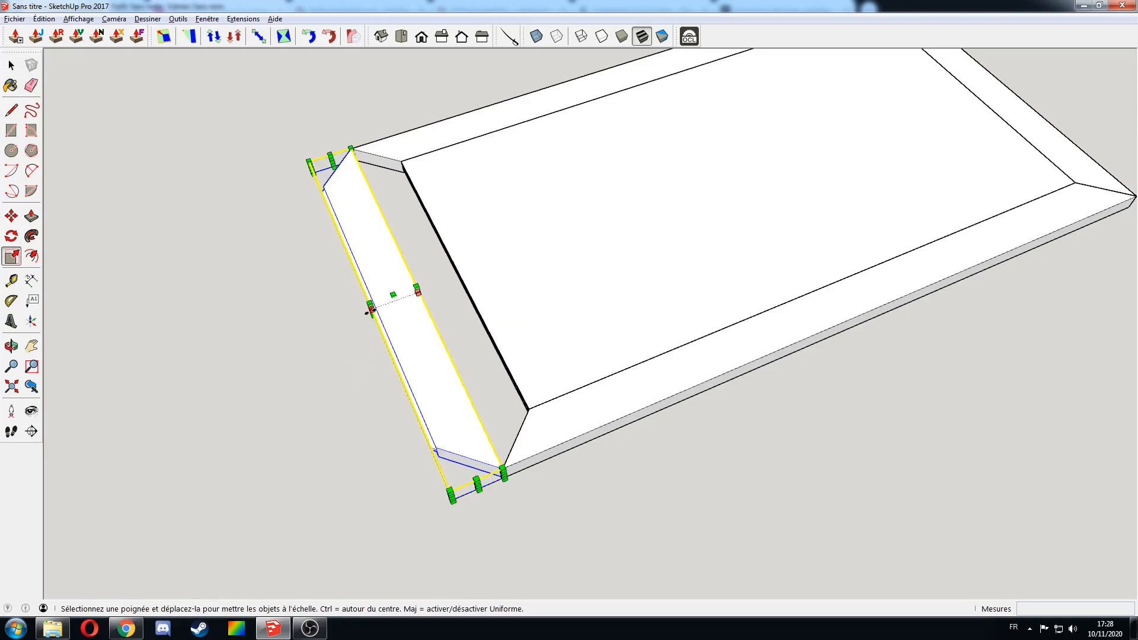
left_click_drag(371, 307, 453, 304)
key("Return")
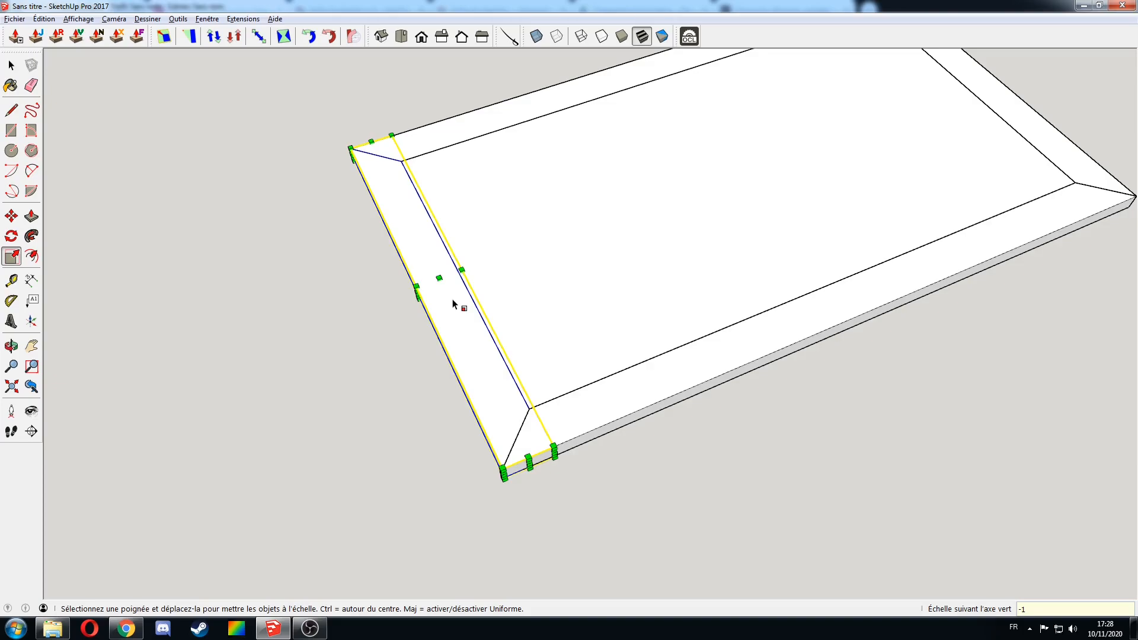
key("space")
left_click(356, 363)
Paint the four edging components of the new panel with the cheneH material
scroll(773, 384, "down", 5)
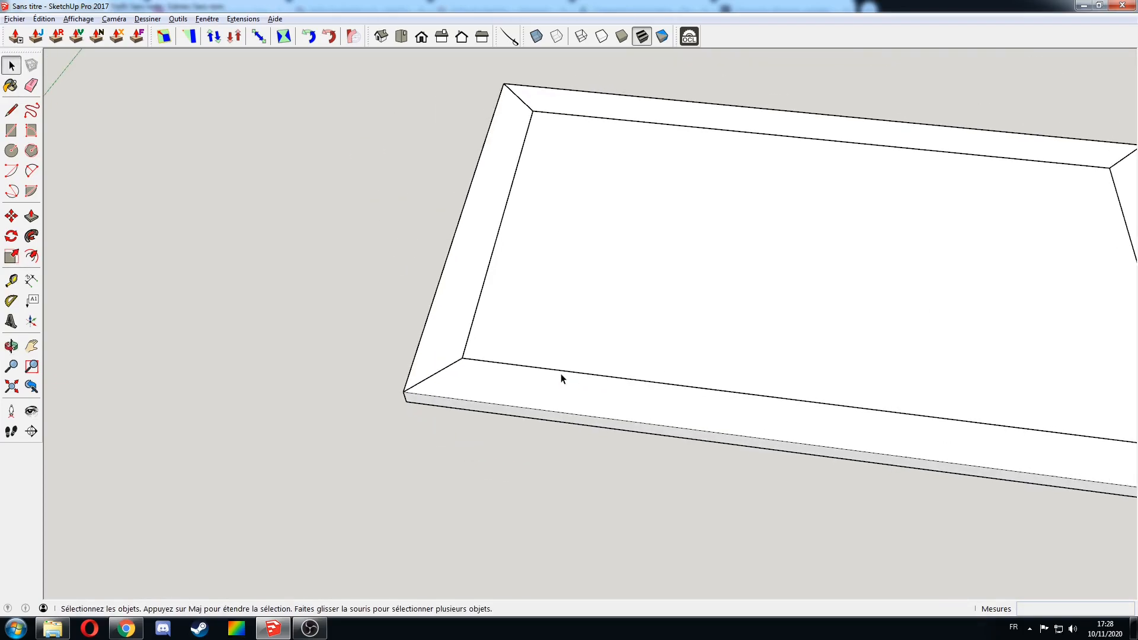
middle_click_drag(758, 397, 802, 353)
scroll(802, 357, "down", 2)
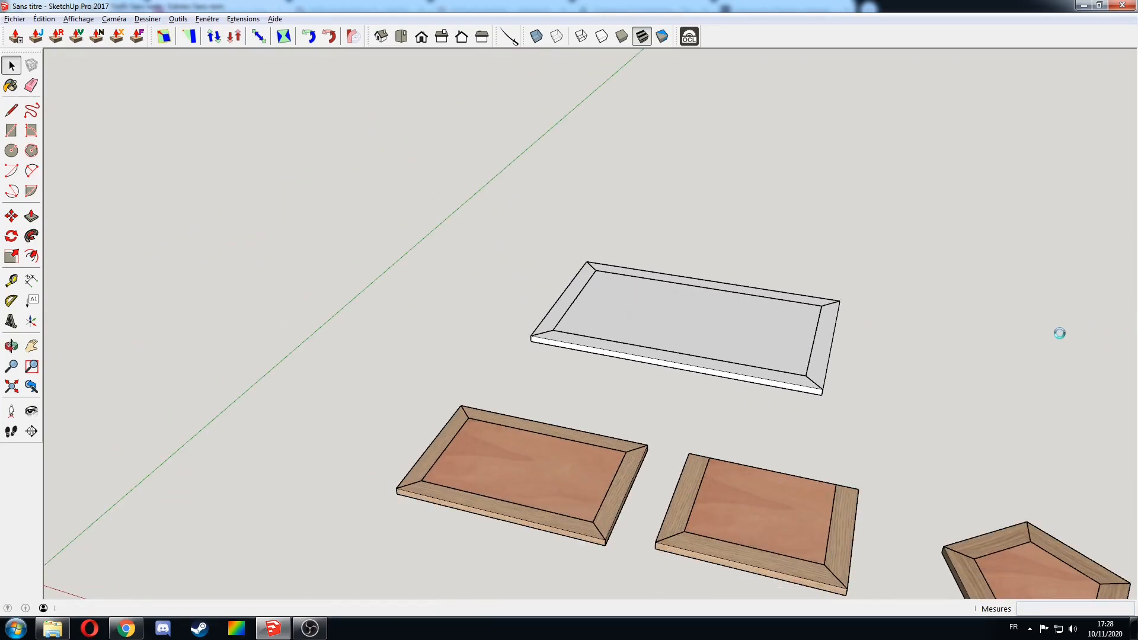
key("b")
left_click(1127, 301)
left_click(753, 556)
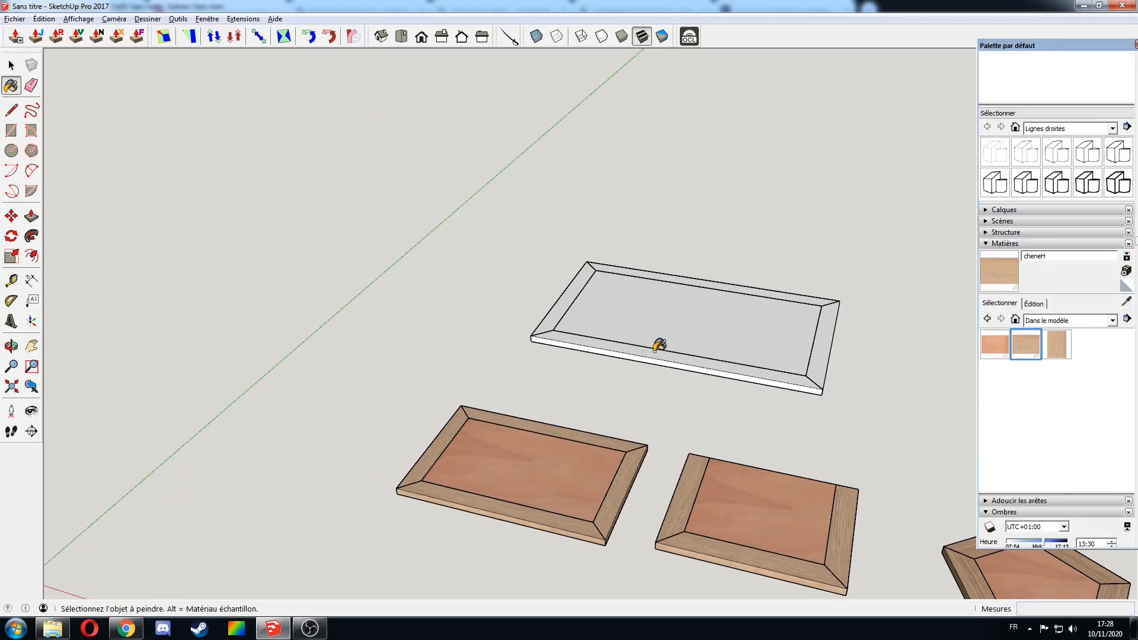
left_click(655, 353)
left_click(701, 284)
left_click(824, 332)
left_click(574, 292)
Paint the panel's centre board with the AniégréH material
middle_click_drag(806, 293, 787, 356)
scroll(788, 356, "up", 3)
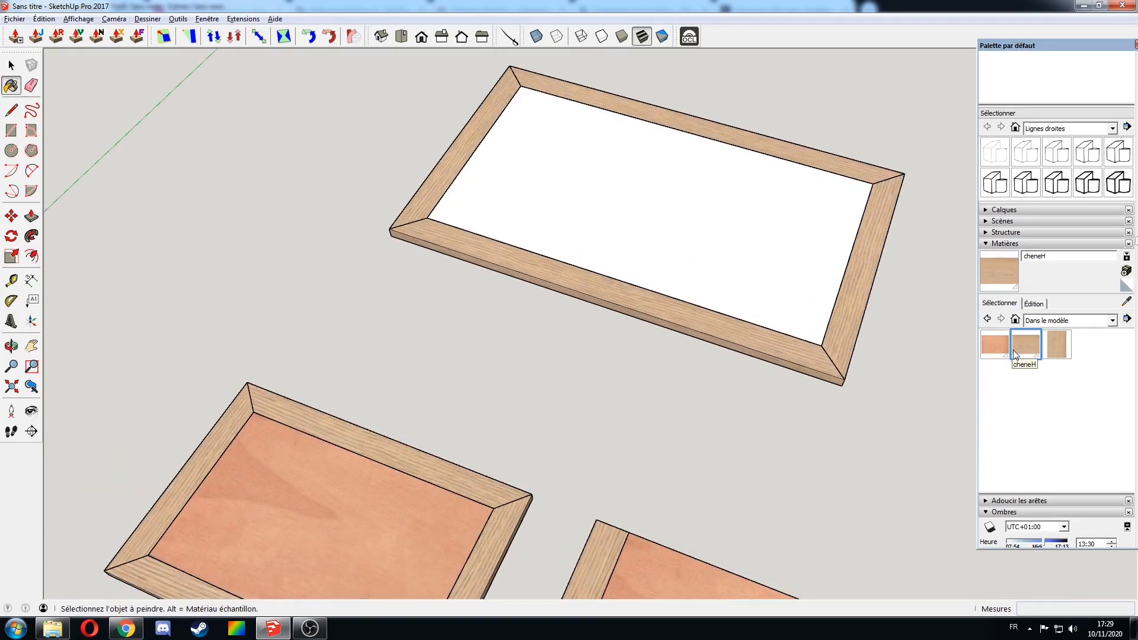
left_click(995, 344)
left_click(770, 326)
key("space")
Examine the tongue-and-groove joint at the open edge of the three-sided example panel
scroll(788, 375, "down", 5)
middle_click_drag(596, 395, 279, 279)
scroll(507, 344, "up", 3)
scroll(507, 343, "up", 2)
scroll(459, 320, "up", 3)
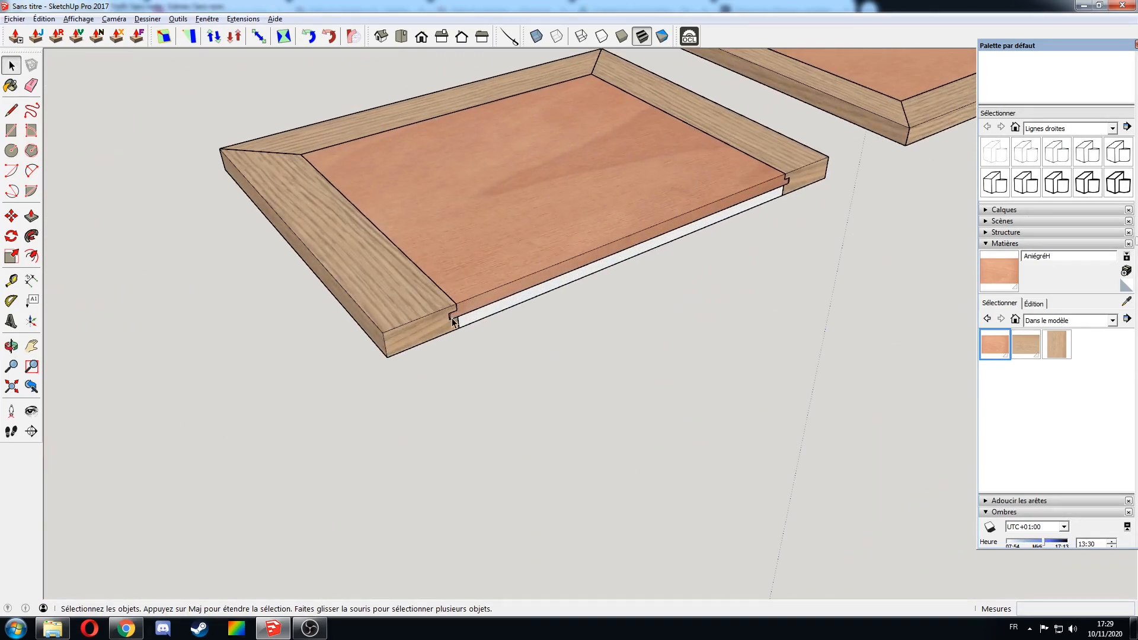
scroll(428, 324, "down", 5)
Draw a rectangle about 740 by 435 beside the finished panel and extrude it upward 23
middle_click_drag(428, 325, 774, 354)
key("r")
left_click(698, 301)
left_click(923, 202)
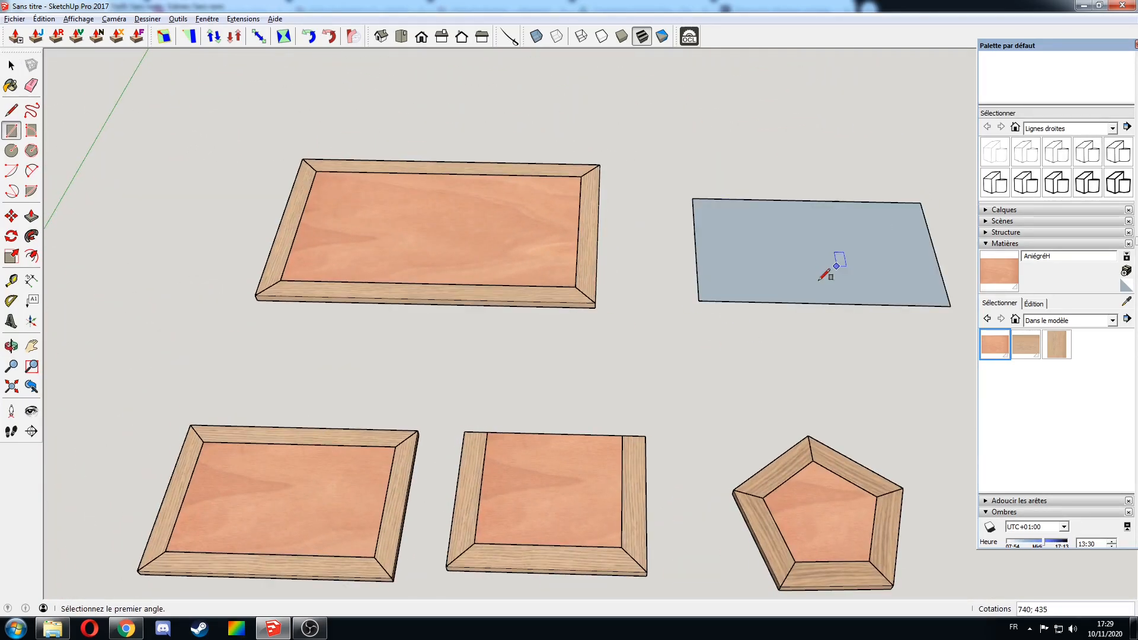
middle_click_drag(785, 261, 617, 190)
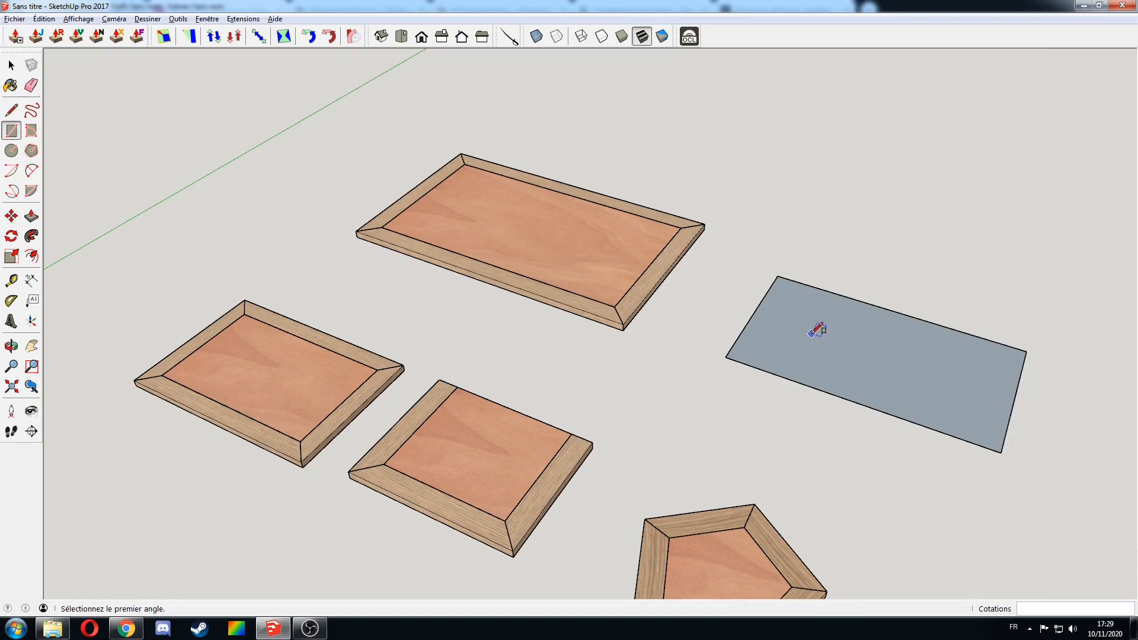
key("p")
left_click(841, 347)
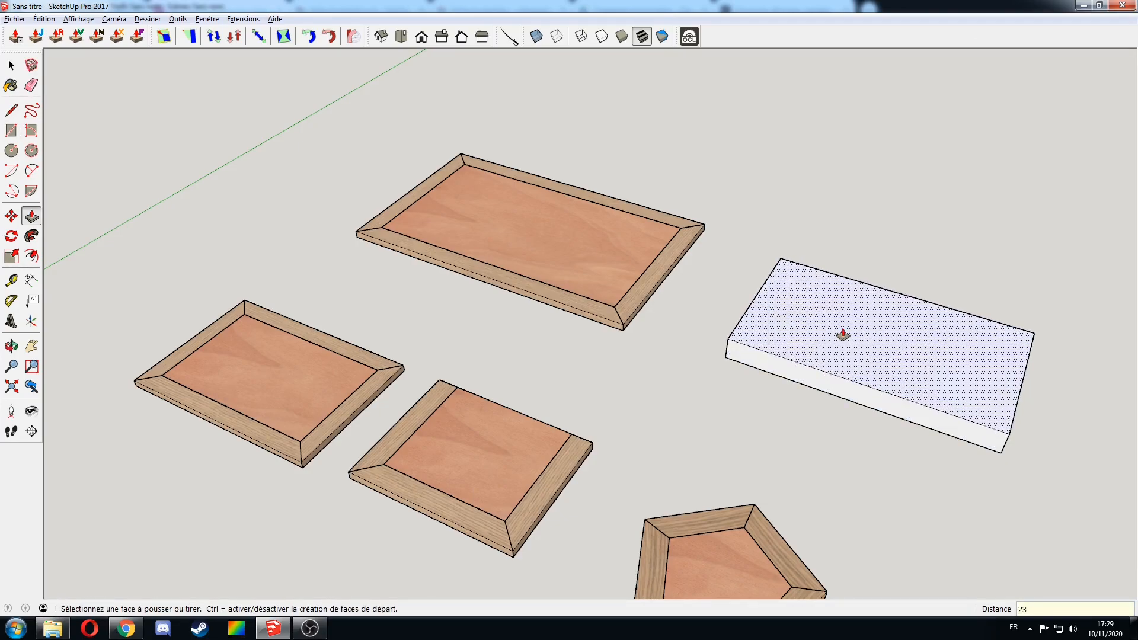
left_click(843, 334)
key("Return")
Offset three edges of the new board's top face inward by 60, leaving out the long rear edge
middle_click_drag(842, 337, 703, 234, "shift")
scroll(745, 292, "up", 2)
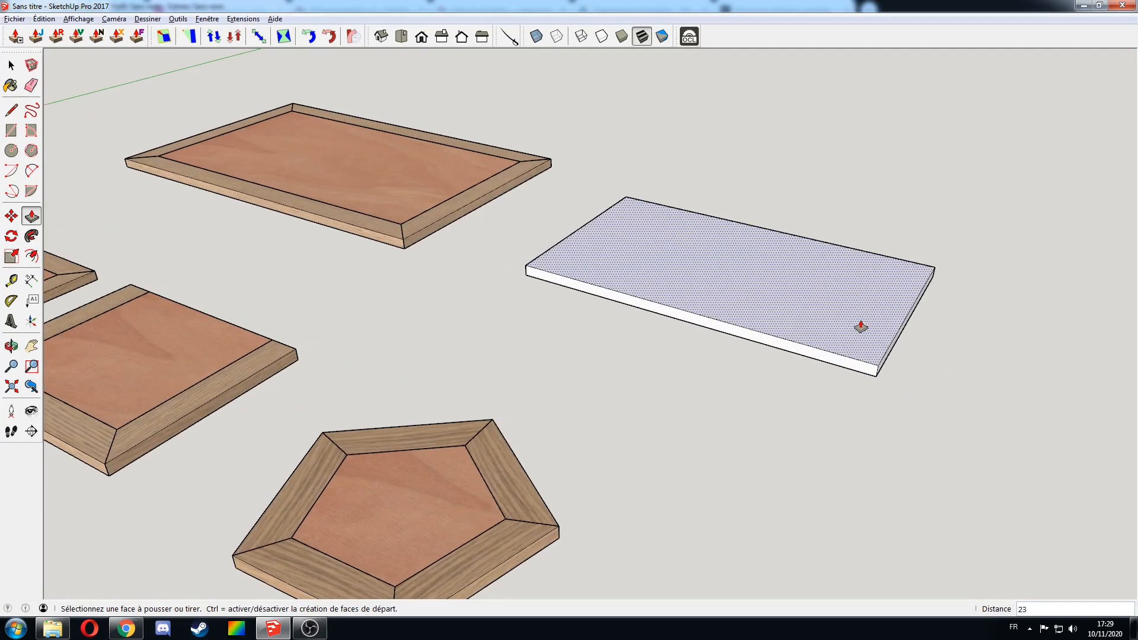
key("space")
middle_click_drag(836, 298, 586, 258)
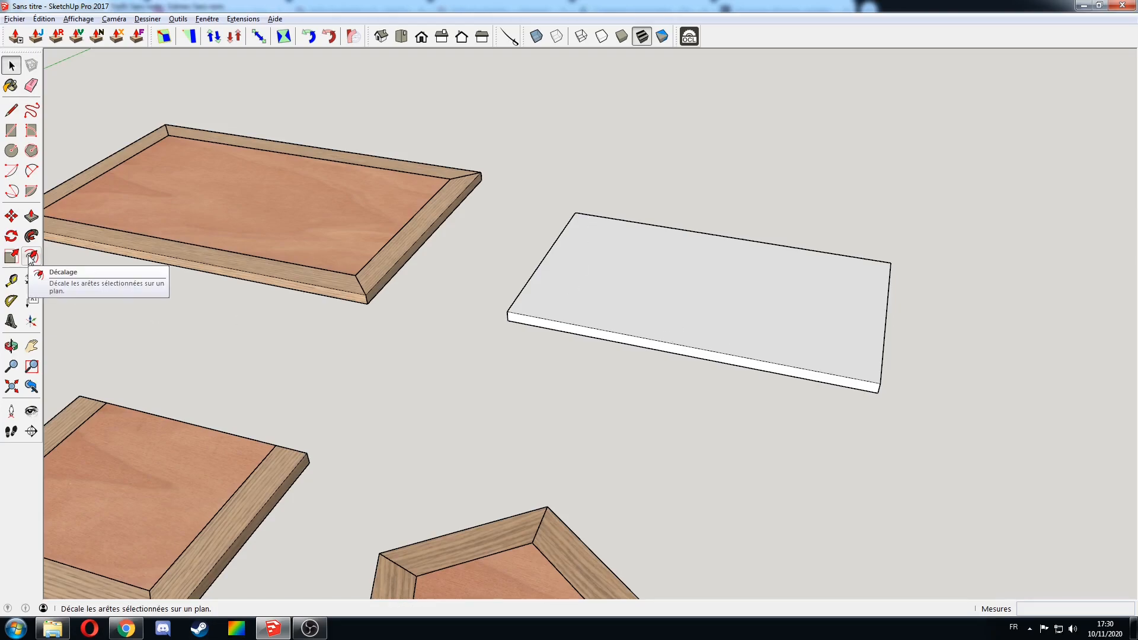
left_click(678, 287)
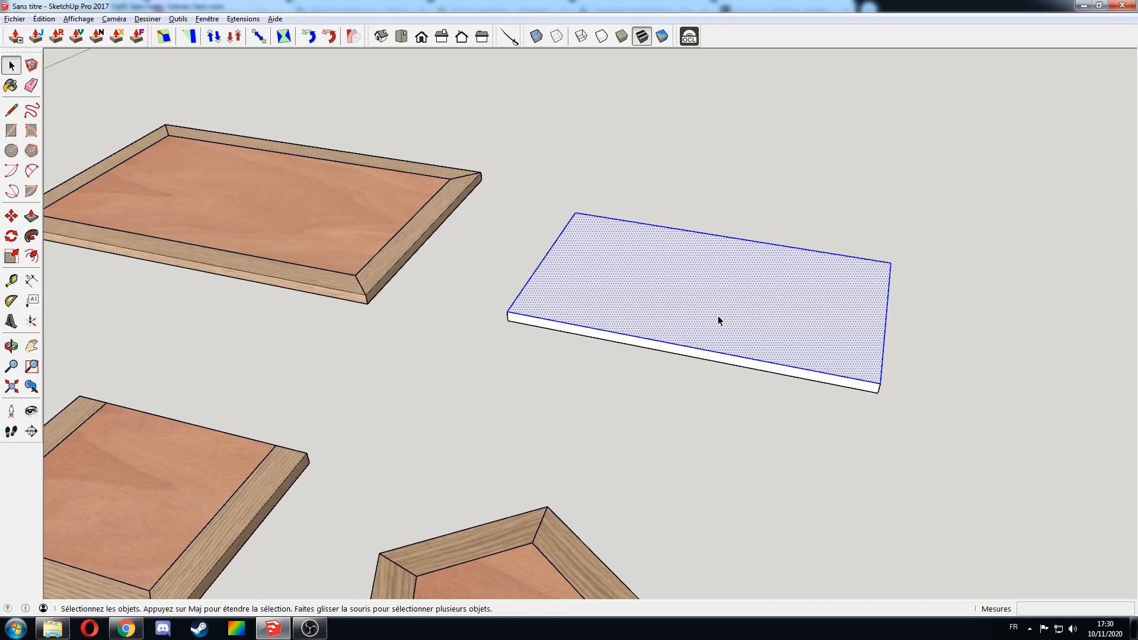
left_click(742, 285, "shift")
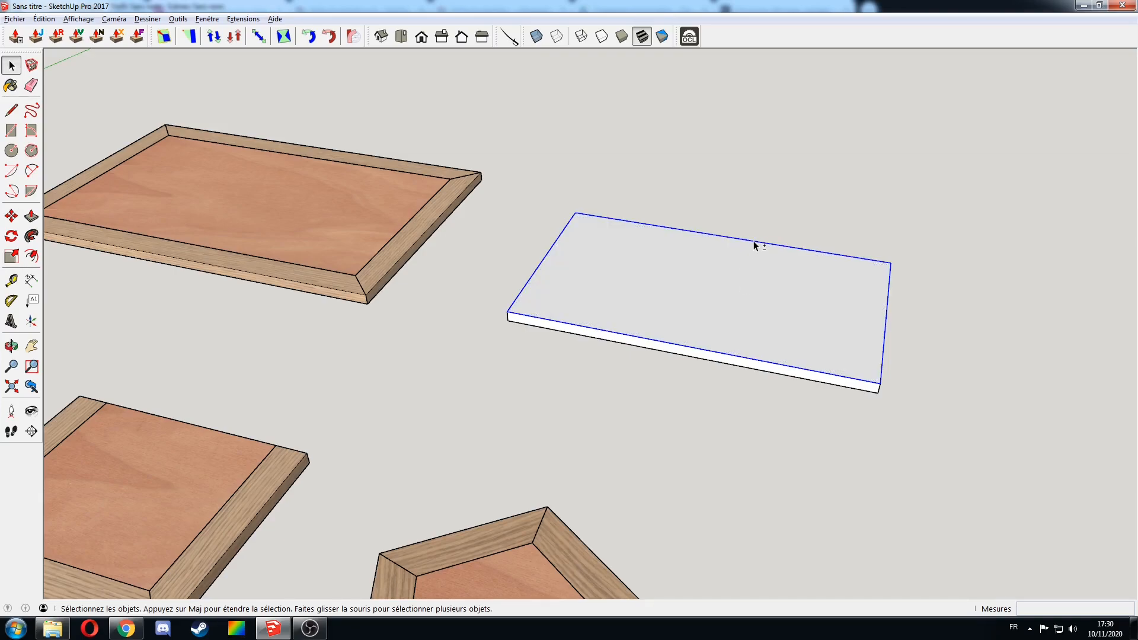
key("f")
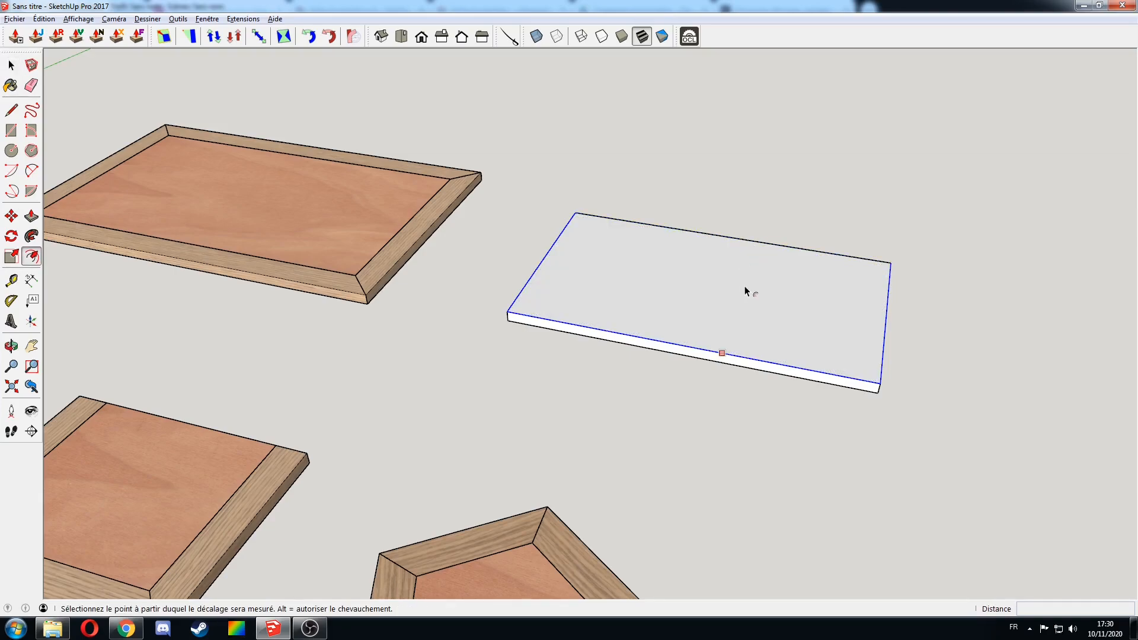
left_click(720, 350)
left_click(723, 336)
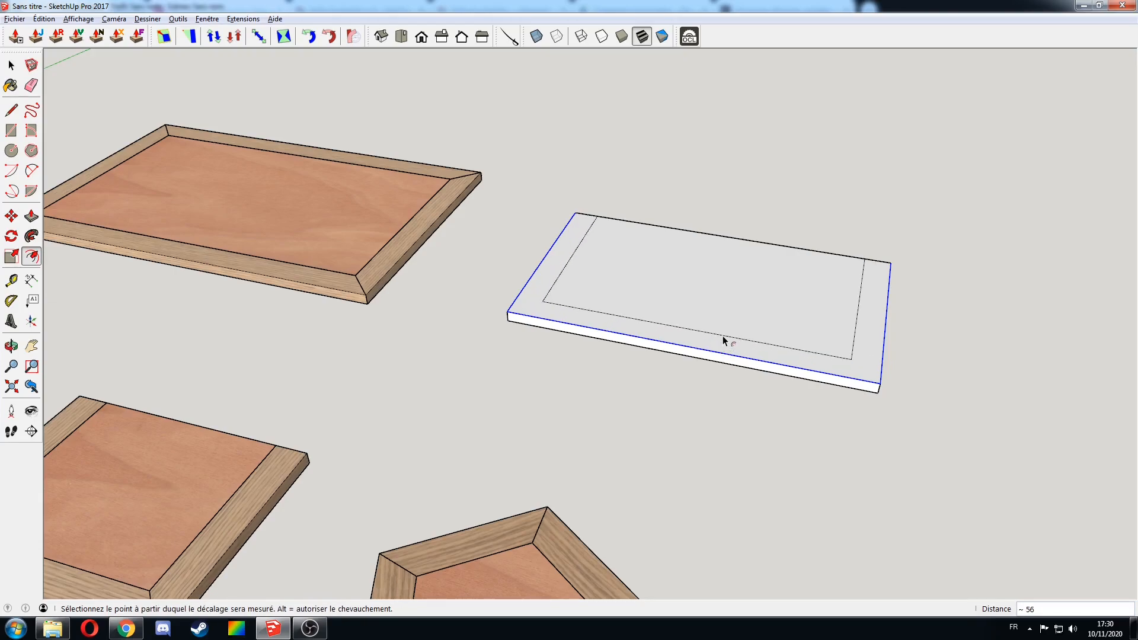
key("Return")
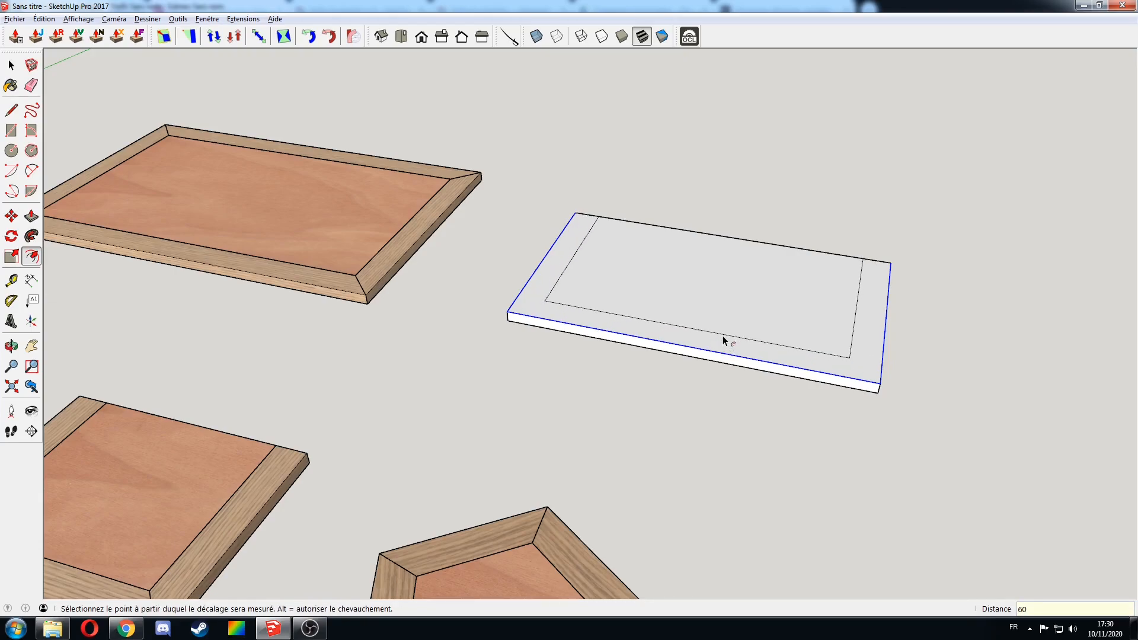
Draw the two mitre lines joining the front inner offset corners to the board's outer corners
key("l")
left_click(849, 358)
left_click(881, 383)
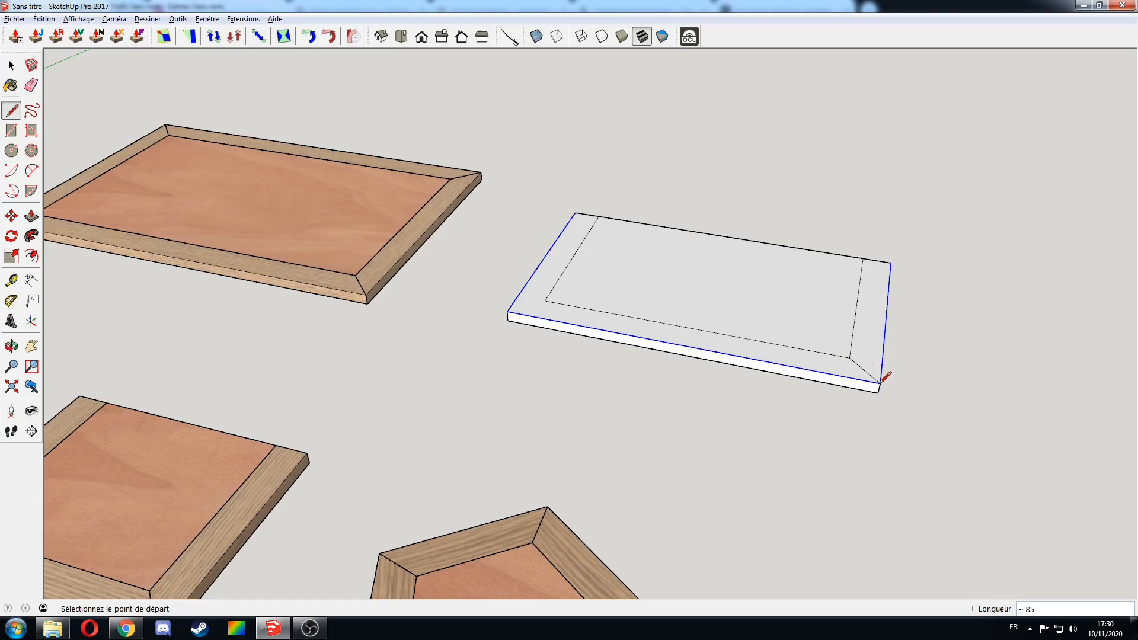
left_click(545, 300)
left_click(507, 311)
key("space")
middle_click_drag(549, 338, 606, 382)
left_click_drag(466, 286, 951, 394)
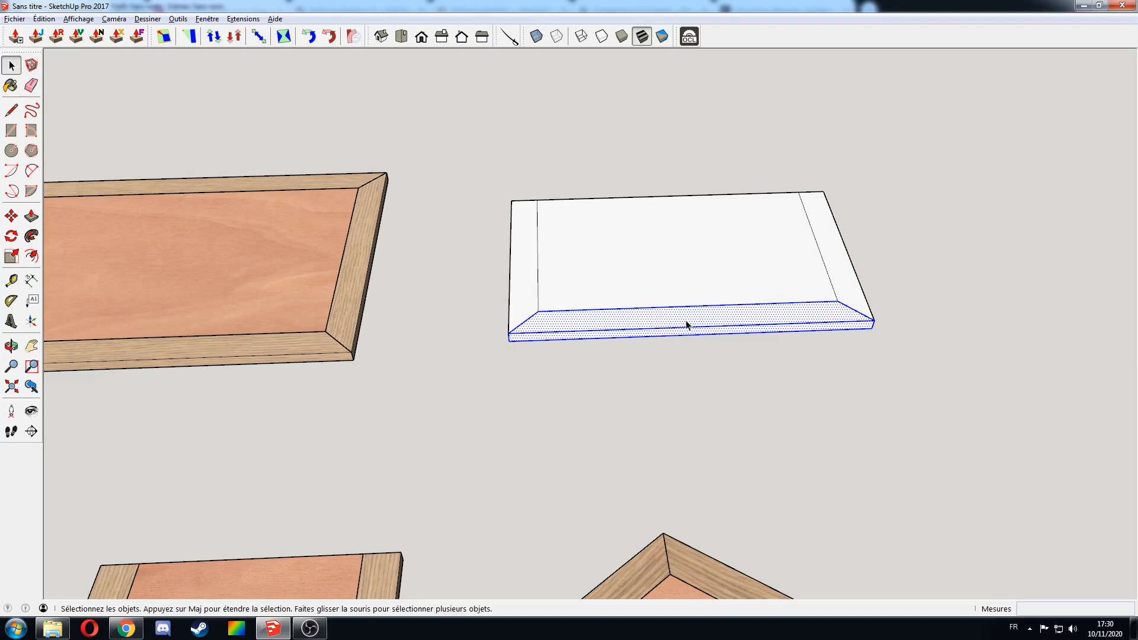
left_click(900, 356)
middle_click_drag(769, 300, 492, 276)
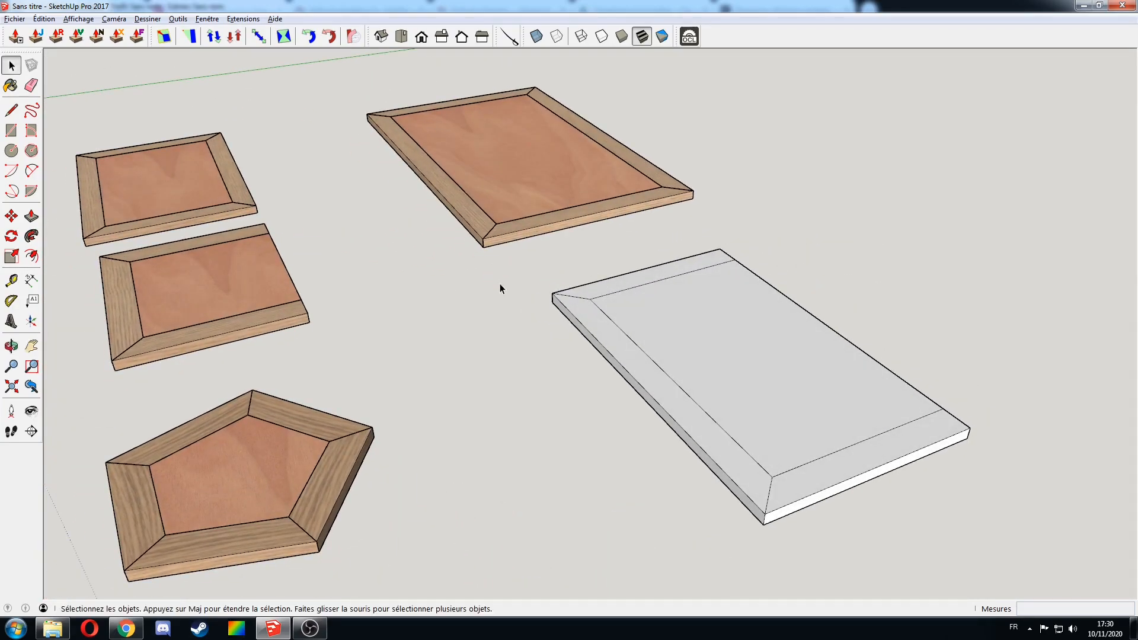
Make the mitred front edging geometry a component named Emboit and hide it
middle_click_drag(649, 393, 967, 454)
left_click_drag(536, 259, 1048, 424)
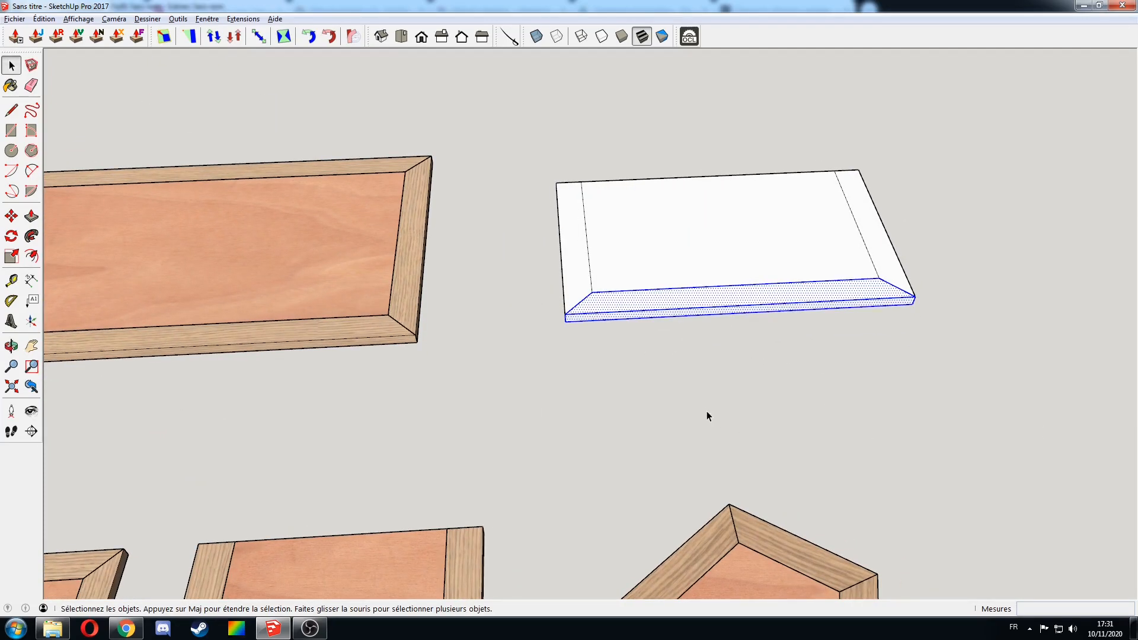
type("gEmboit")
key("Return")
right_click(675, 304)
left_click(692, 322)
Delete the two side edging areas and the leftover body geometry, keeping only the inner rectangular face
left_click_drag(901, 322, 902, 322)
key("Delete")
left_click_drag(576, 309, 538, 336)
key("Delete")
left_click_drag(842, 184, 842, 184)
key("Delete")
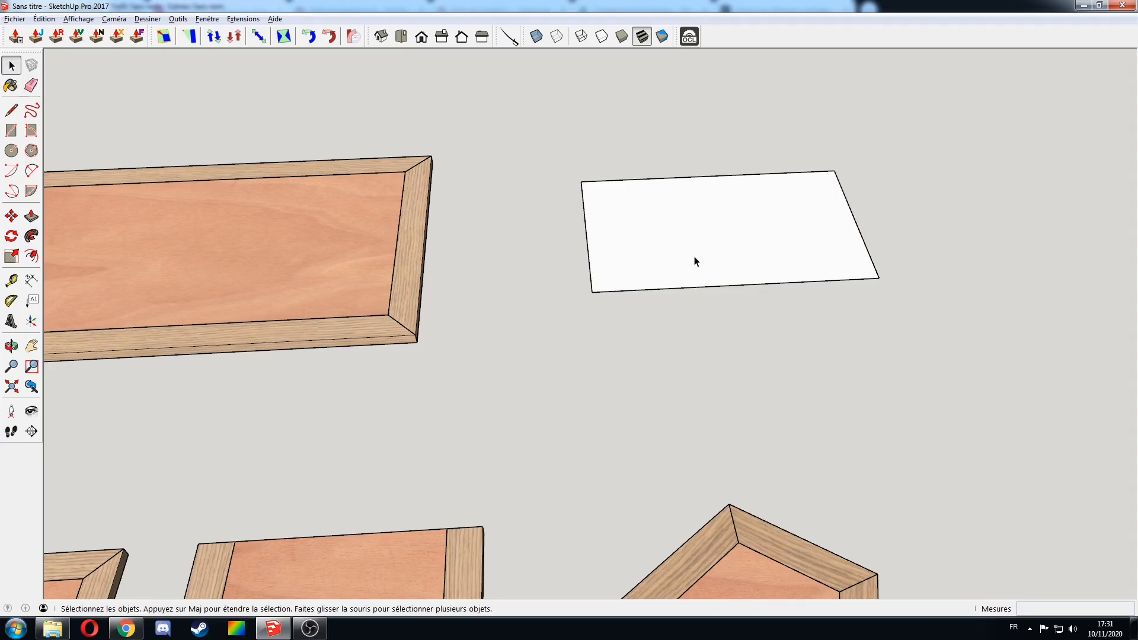
Extrude the remaining rectangular face 12 to form the centre board
scroll(696, 262, "up", 1)
mouse_move(700, 267)
middle_mouse_down()
mouse_move(716, 302)
mouse_move(681, 190)
mouse_move(670, 195)
mouse_move(686, 266)
middle_mouse_up()
key("p")
left_click(692, 286)
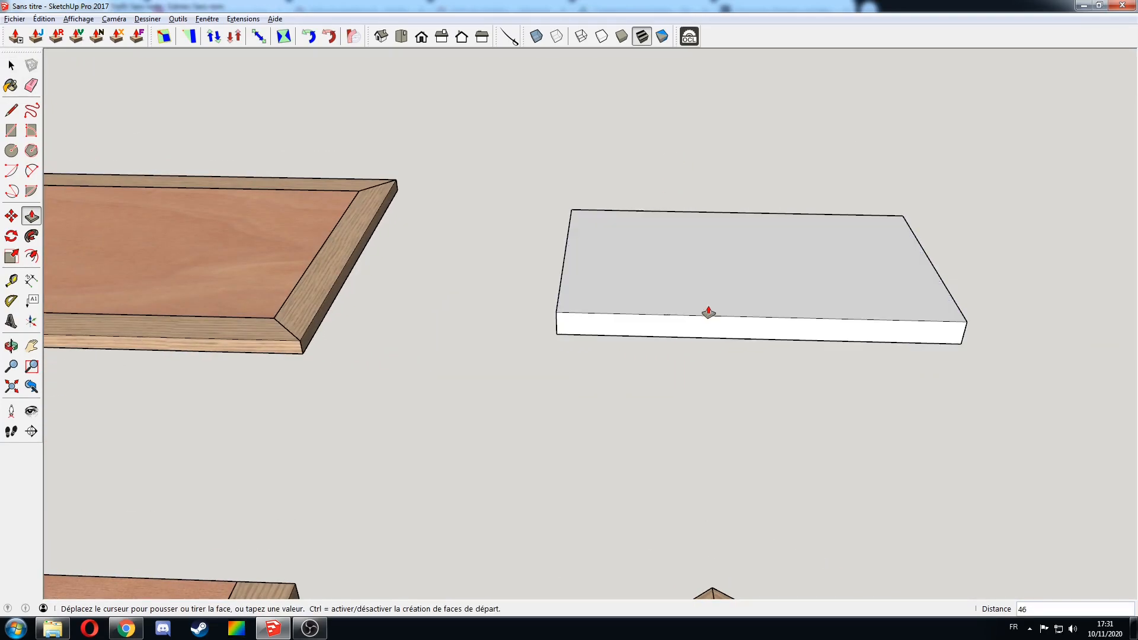
left_click(709, 307)
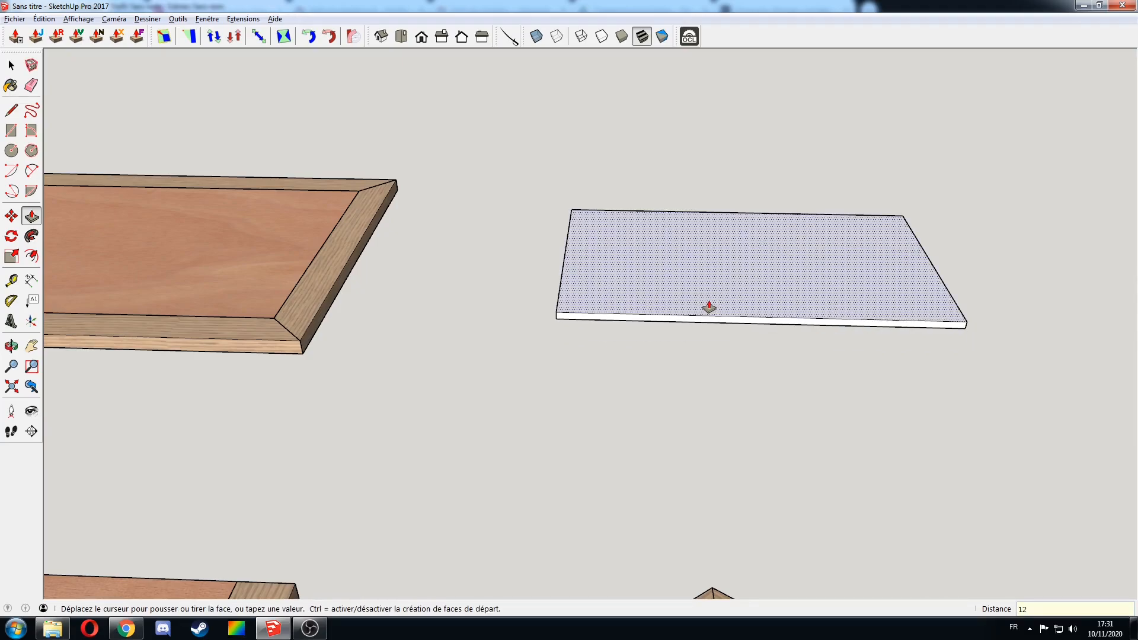
key("Return")
Draw a 6 by 6 vertical square outward from the lower corner of the centre board
key("space")
scroll(900, 333, "up", 4)
middle_click_drag(904, 327, 458, 319, "shift")
scroll(794, 325, "up", 3)
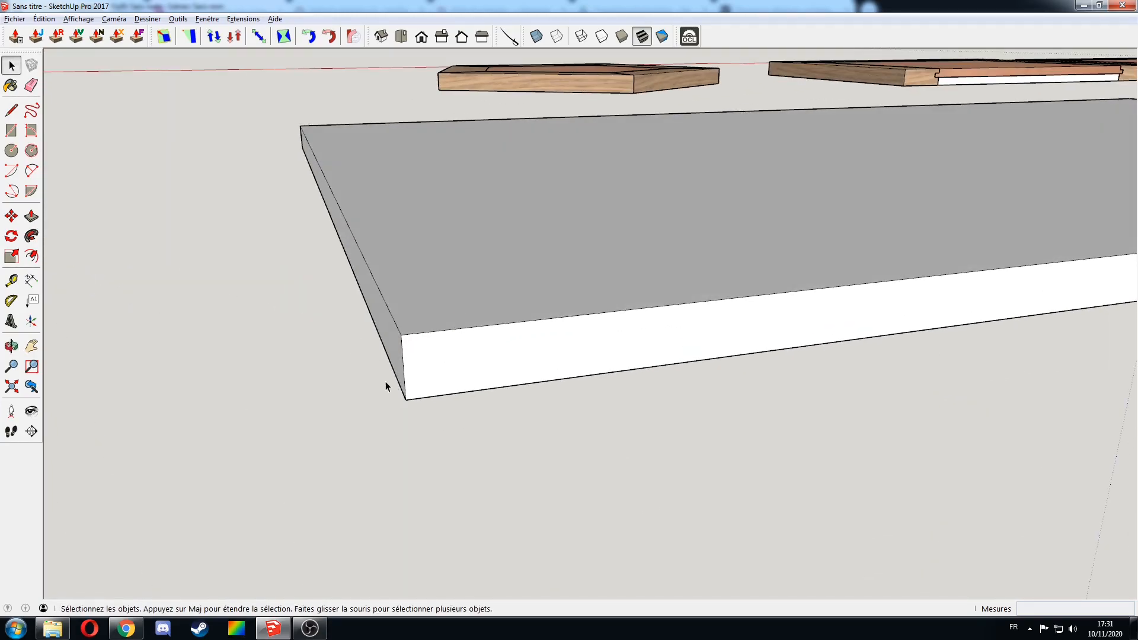
key("r")
left_click(405, 399)
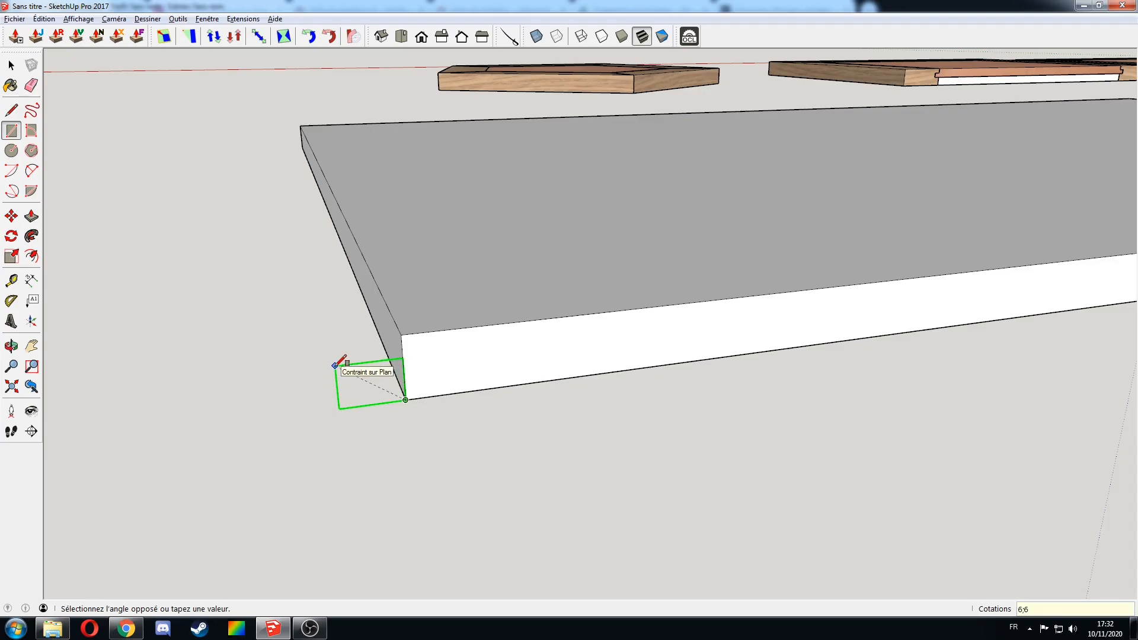
key("Return")
Sweep the square profile with Follow Me along three edges of the centre board, excluding its front edge, to form the tongue
key("space")
left_click(481, 221)
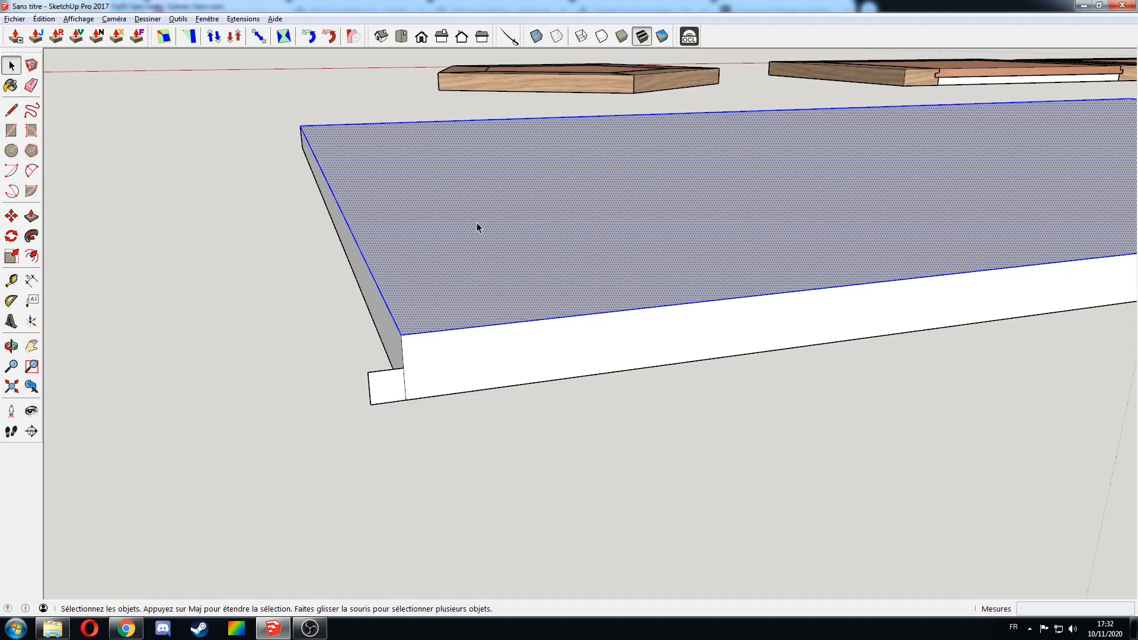
left_click(476, 255, "shift")
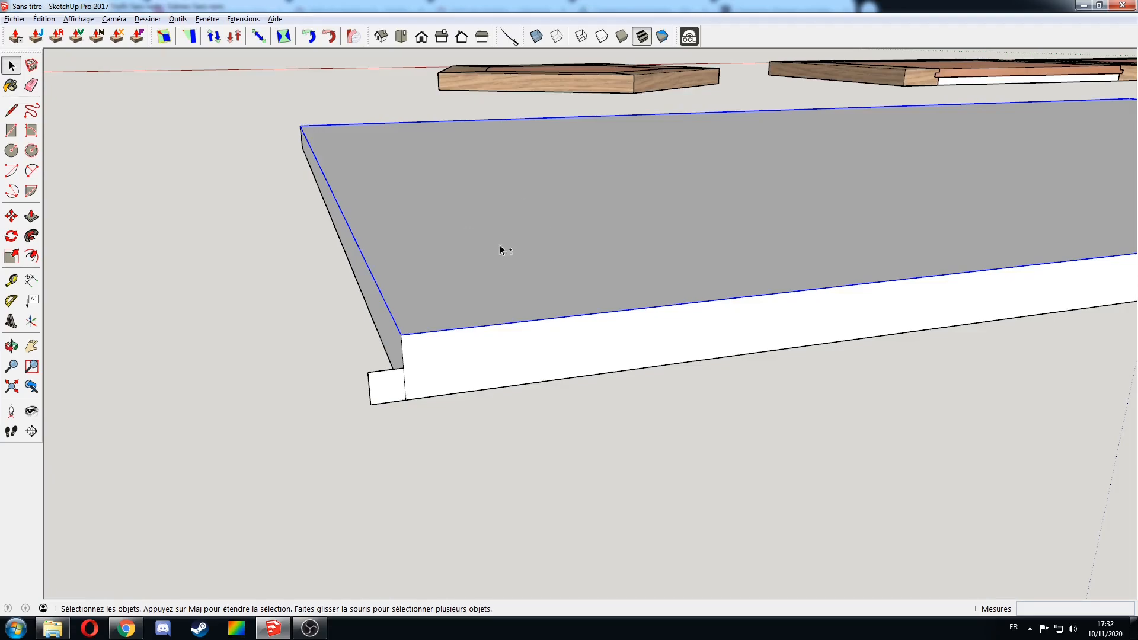
left_click(634, 314, "shift")
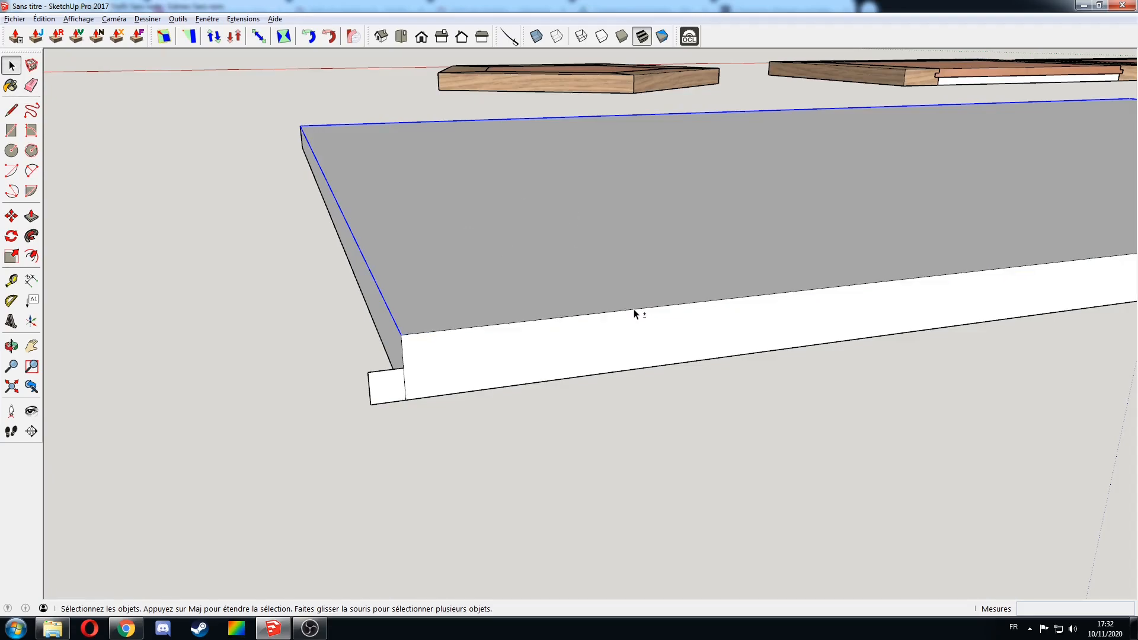
left_click(32, 235)
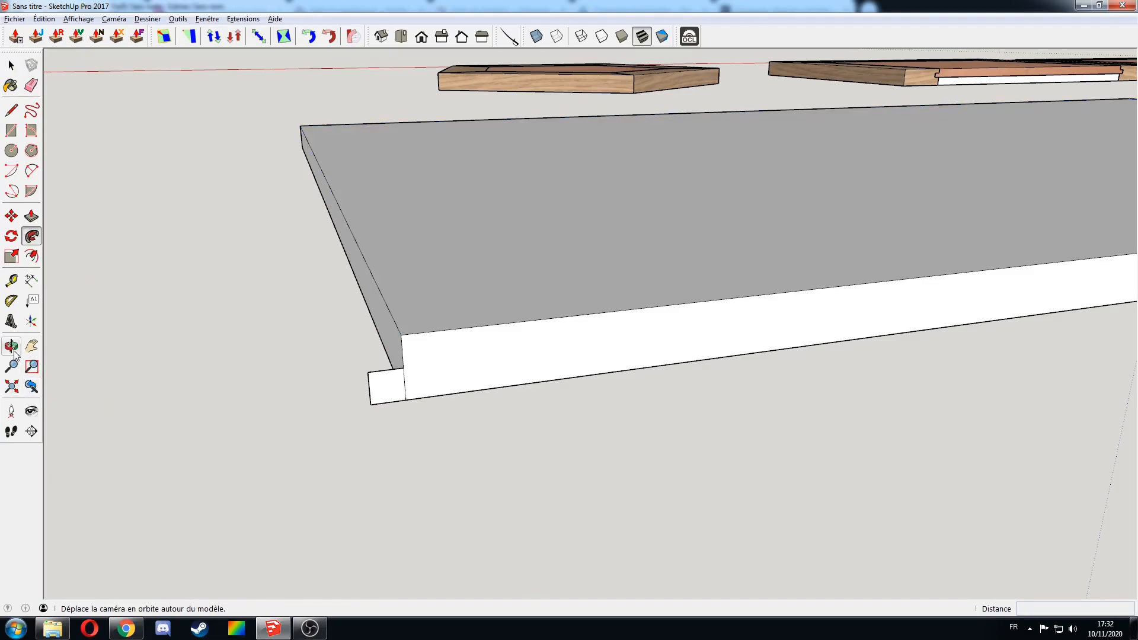
left_click(386, 392)
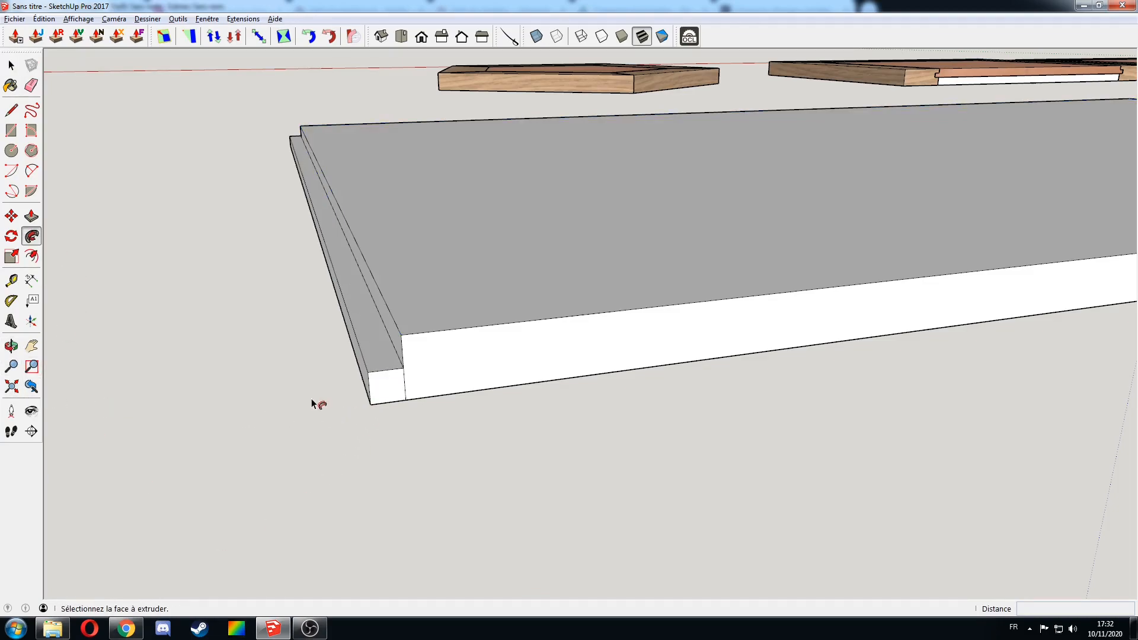
Erase the seam lines between the tongue and the board on the underside
key("e")
mouse_move(401, 386)
middle_mouse_down()
mouse_move(854, 259)
mouse_move(995, 259)
mouse_move(483, 261)
mouse_move(681, 186)
mouse_move(676, 282)
middle_mouse_up()
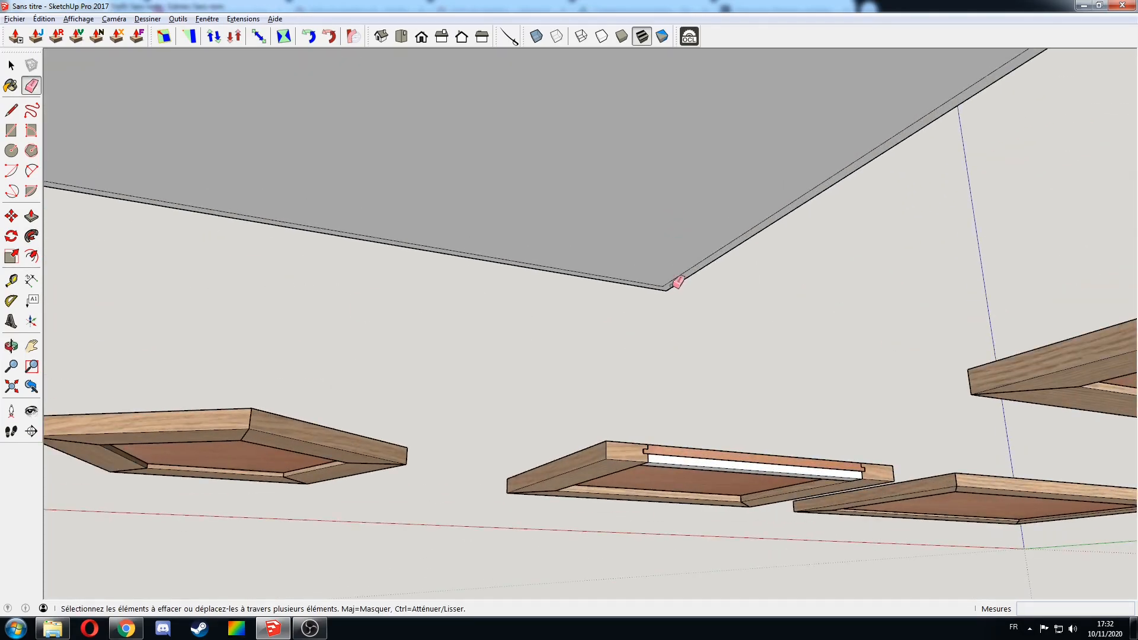
scroll(534, 226, "down", 5)
middle_click_drag(398, 173, 350, 117)
Make the complete centre board with its tongue a component named Pano
key("space")
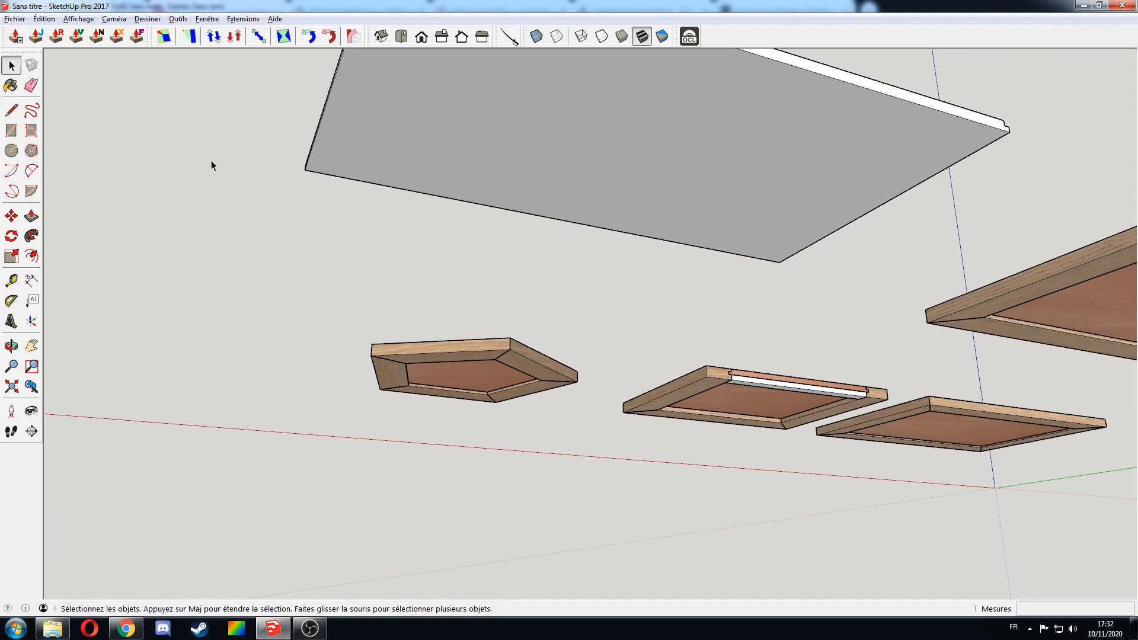
scroll(212, 169, "down", 2)
triple_click(399, 128)
type("g")
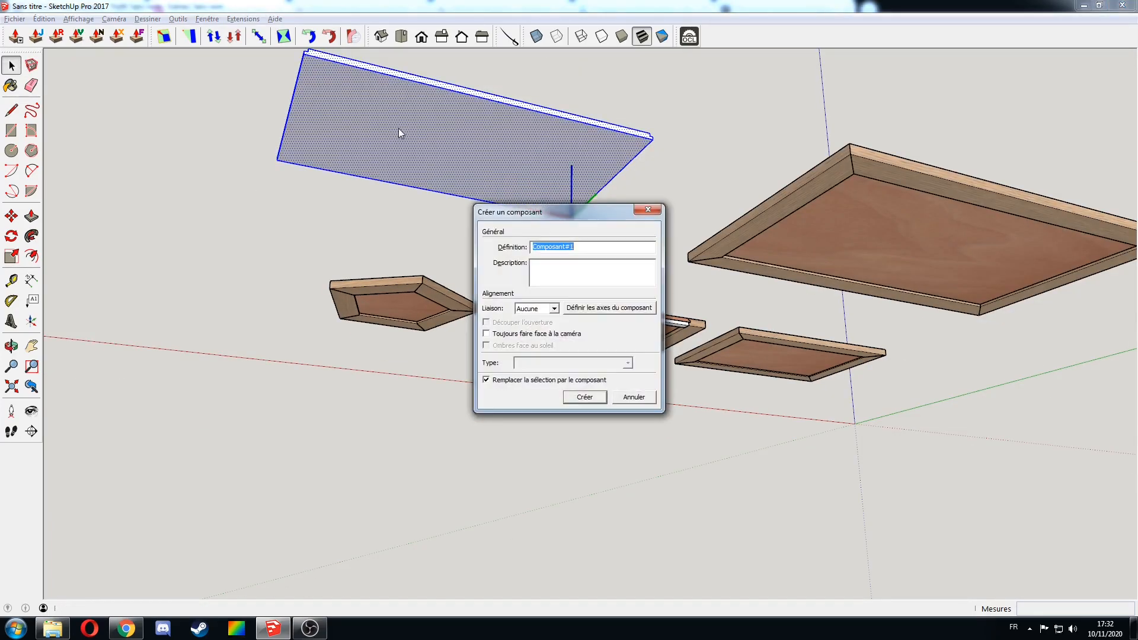
type("Pano")
key("Return")
Unhide all hidden geometry to bring back the mitred edging component
middle_click_drag(398, 128, 432, 356)
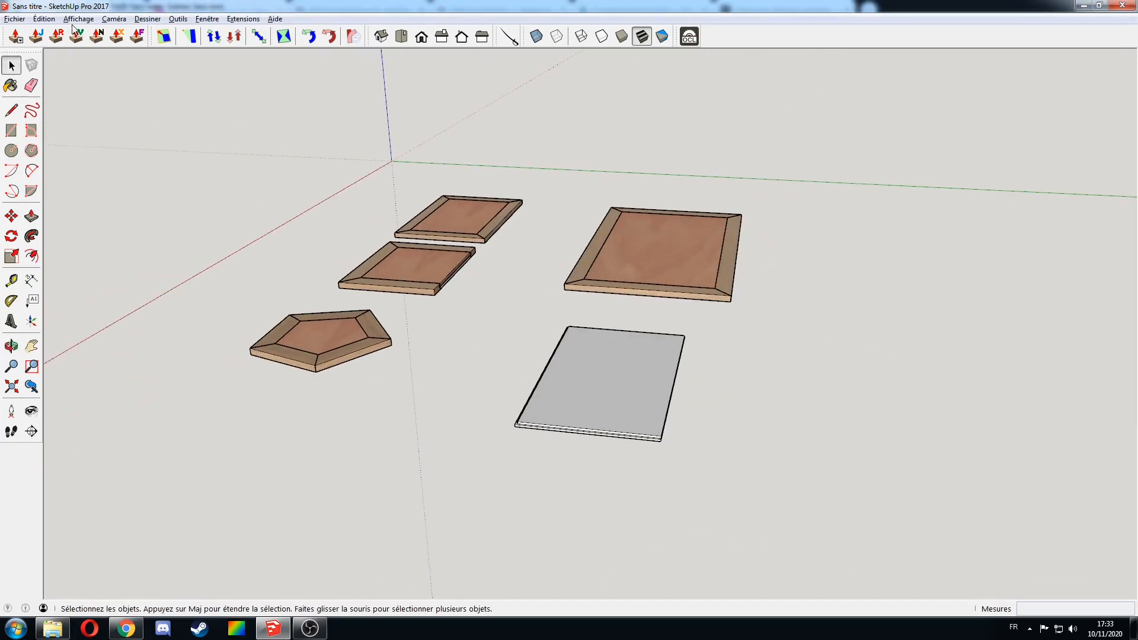
left_click(44, 18)
mouse_move(177, 190)
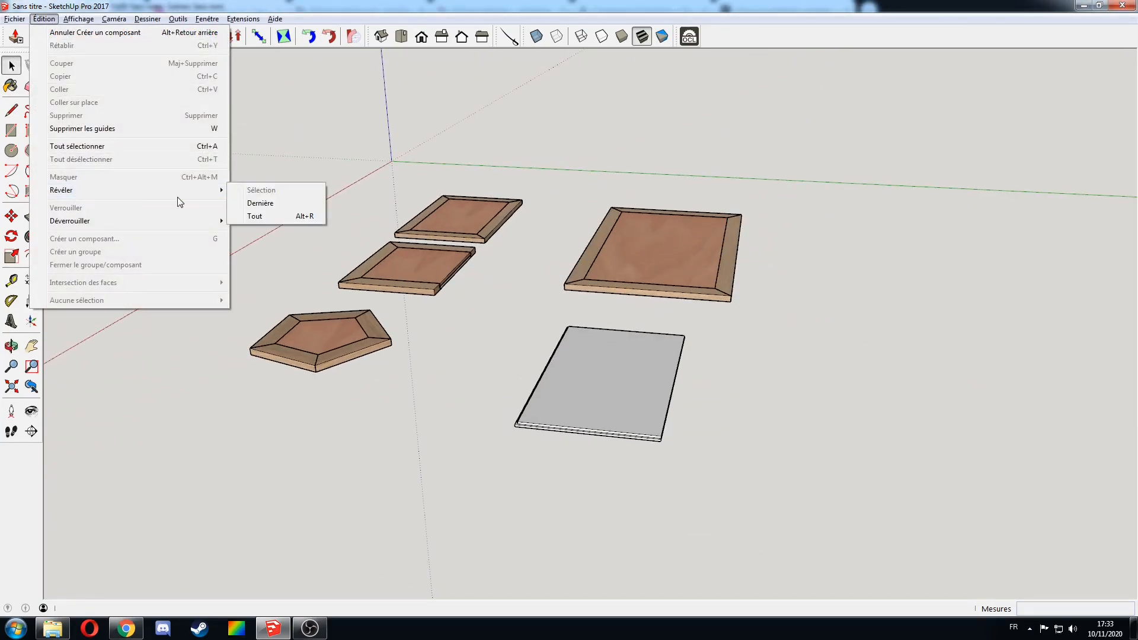
left_click(266, 217)
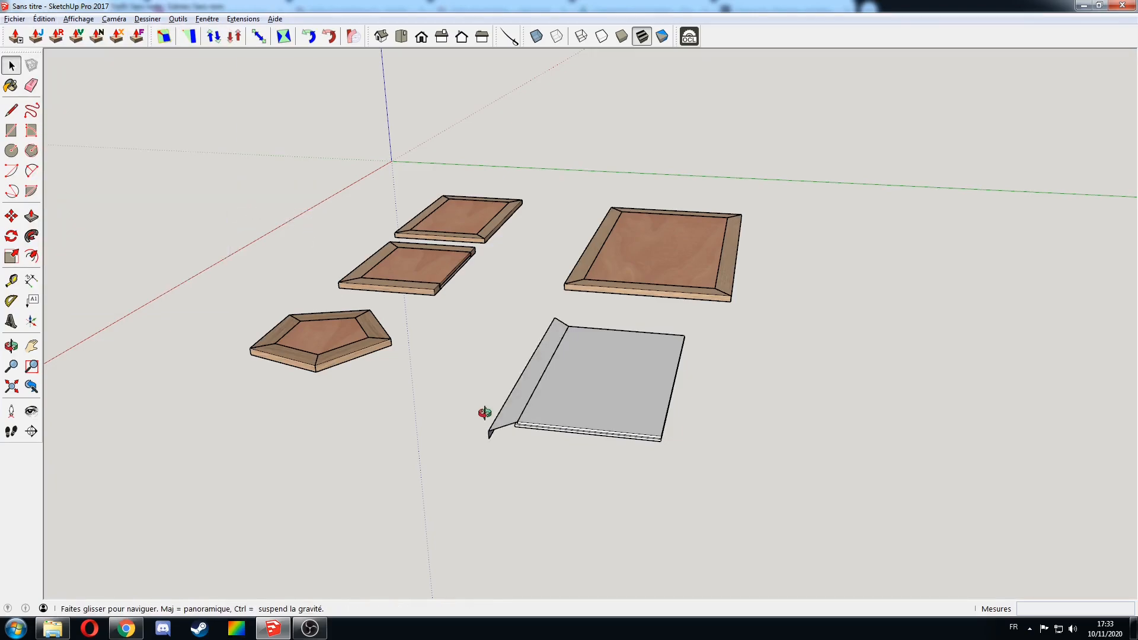
Open the mitred edging component for editing and extrude its face to a thickness of 23
scroll(536, 403, "up", 3)
left_click(538, 400)
middle_click_drag(538, 400, 484, 330)
middle_click_drag(436, 284, 525, 300)
key("p")
left_click(509, 323)
left_click(460, 343)
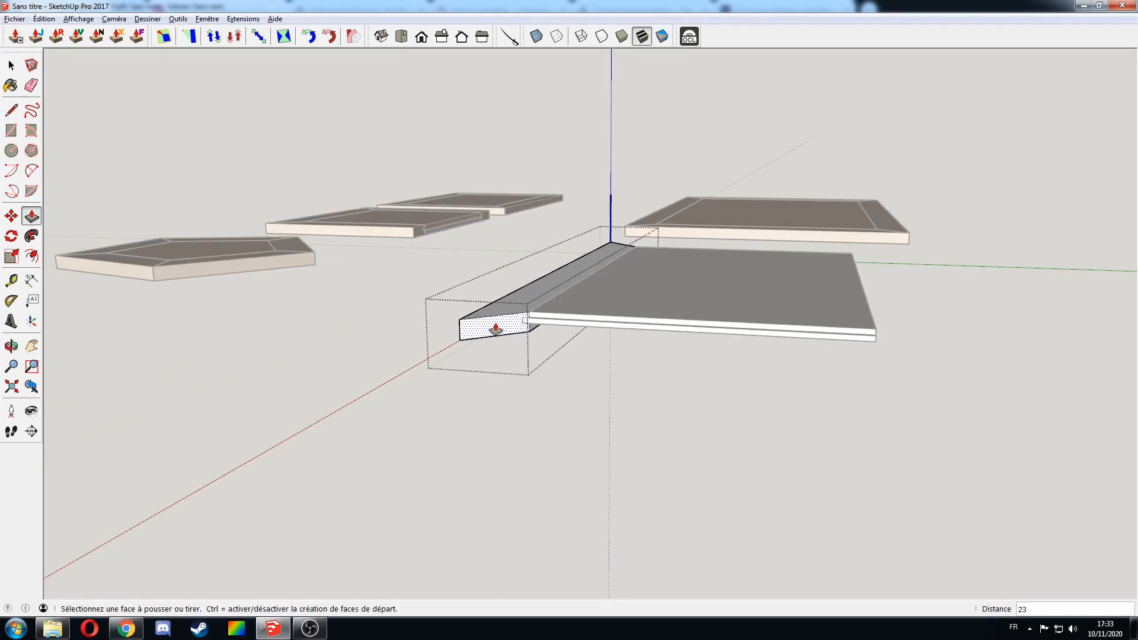
Draw a rectangle over the full length of the edging's inner face, matching the height of the board's tongue
key("o")
scroll(529, 336, "up", 3)
left_click_drag(543, 315, 599, 337)
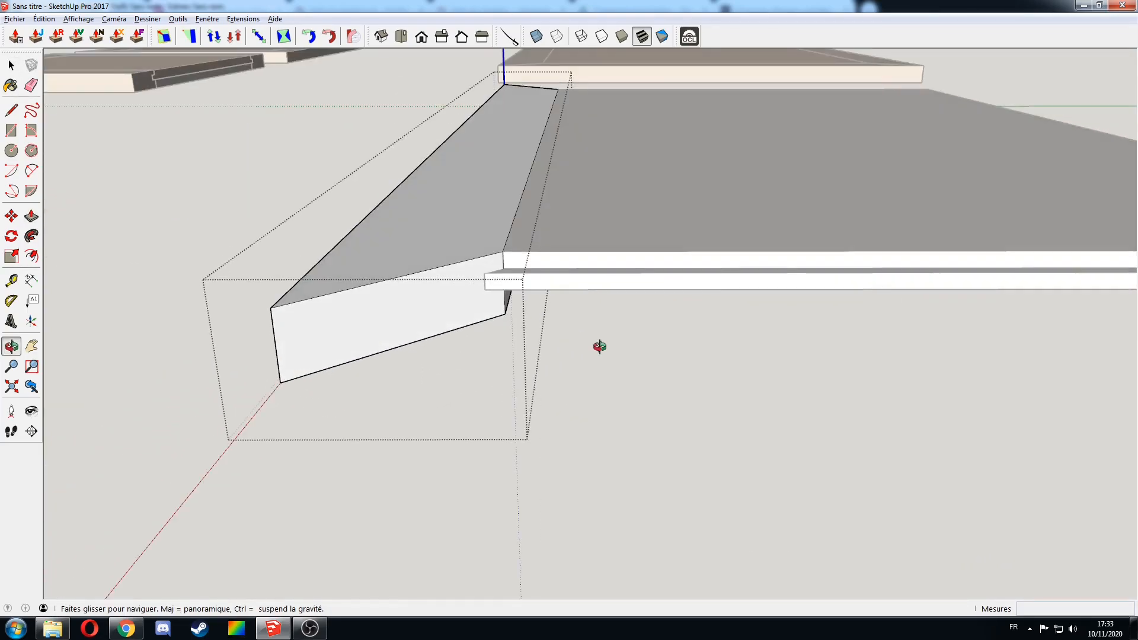
key("space")
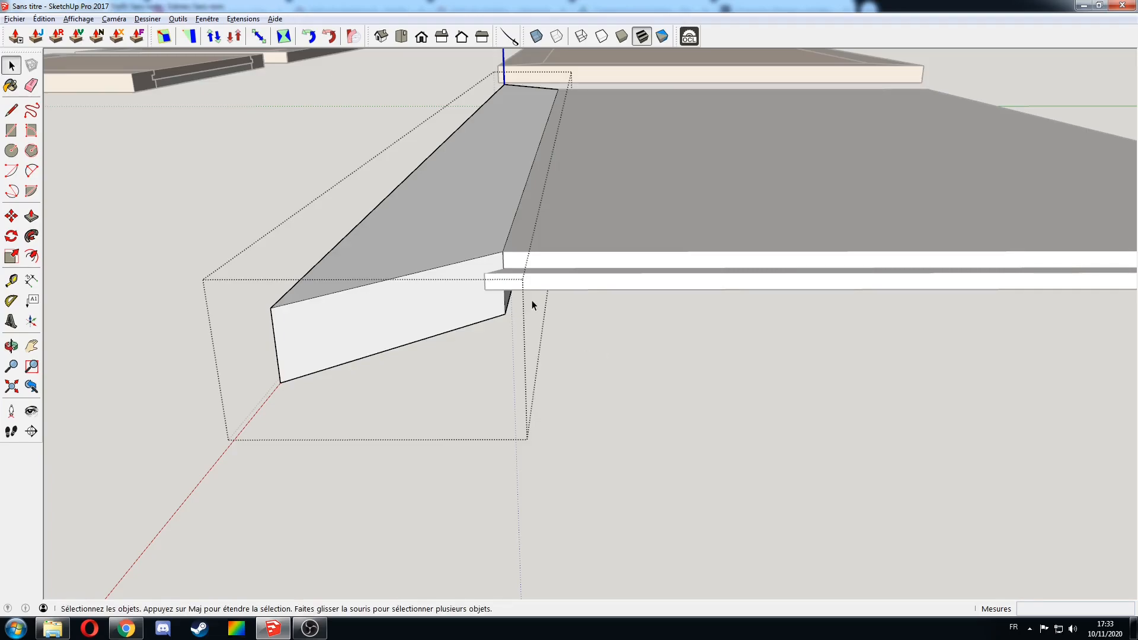
key("r")
left_click(507, 261)
middle_click_drag(610, 173, 254, 243)
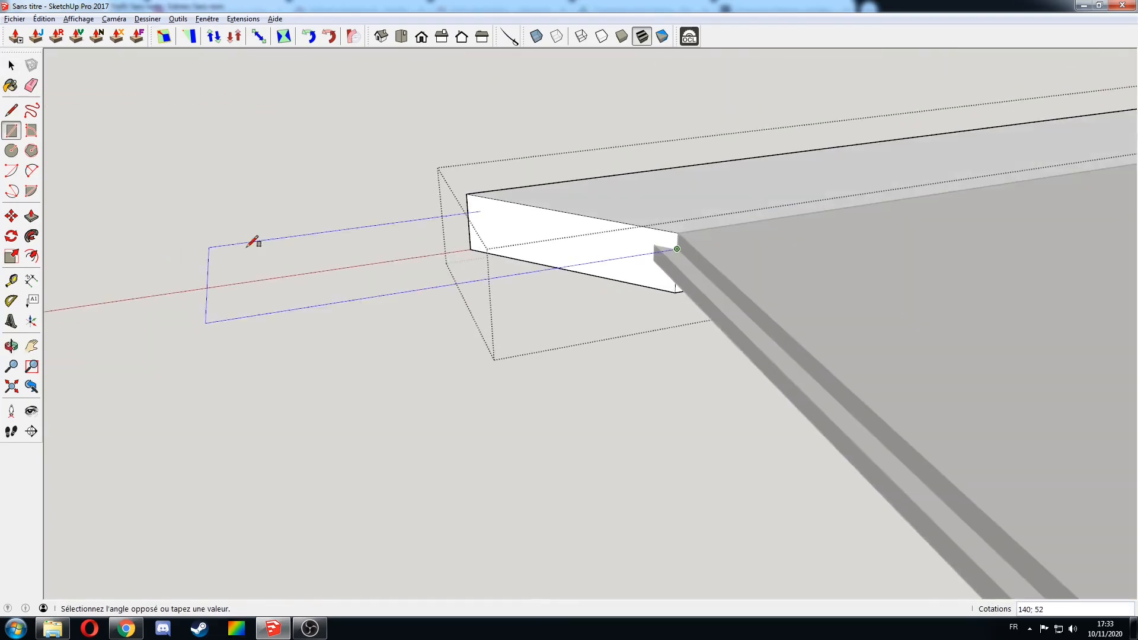
scroll(830, 231, "down", 7)
middle_click_drag(945, 206, 205, 214)
middle_click_drag(623, 201, 612, 102)
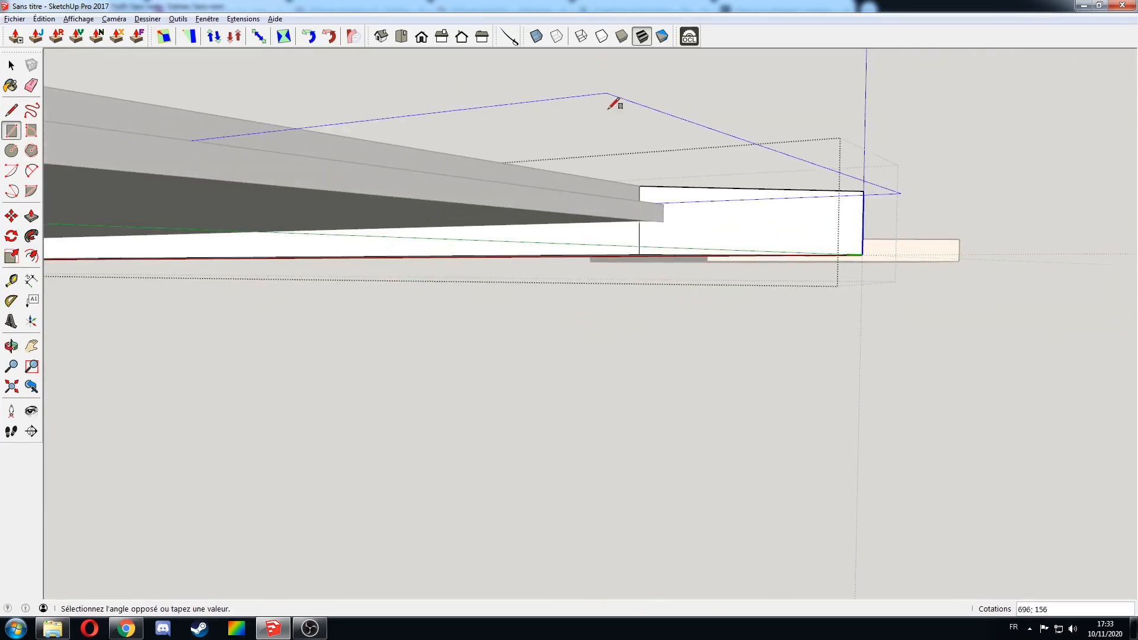
scroll(646, 219, "up", 3)
left_click(643, 218)
mouse_move(643, 218)
middle_mouse_down()
mouse_move(661, 168)
mouse_move(665, 224)
mouse_move(627, 215)
middle_mouse_up()
scroll(627, 215, "down", 2)
Push the tongue-height strip 7 into the edging's inner face to cut the groove
key("space")
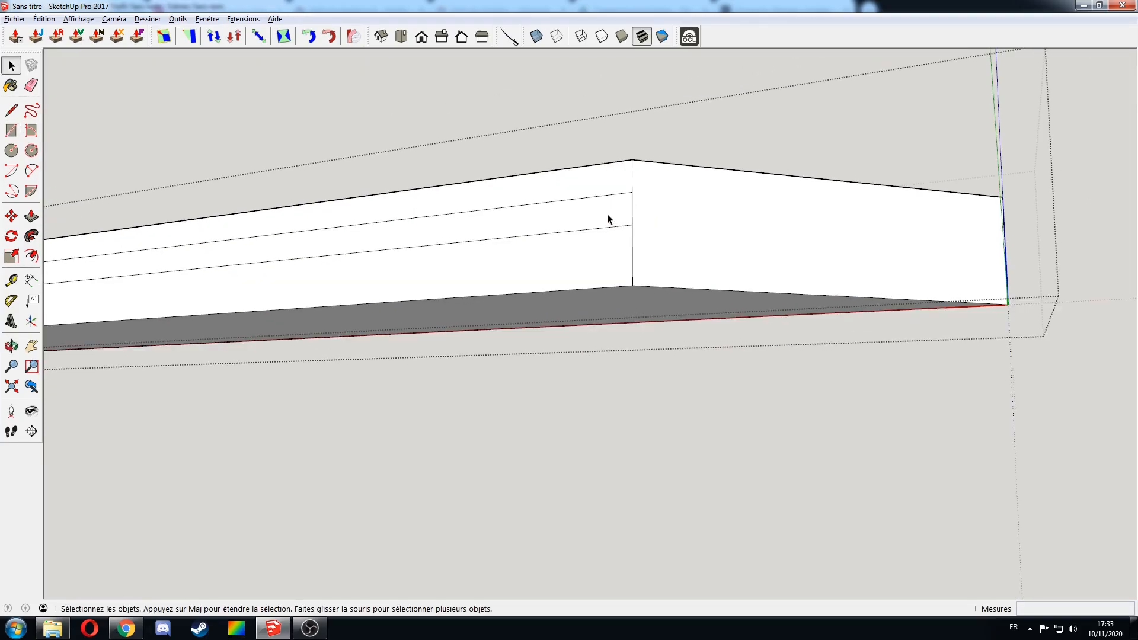
left_click(614, 222)
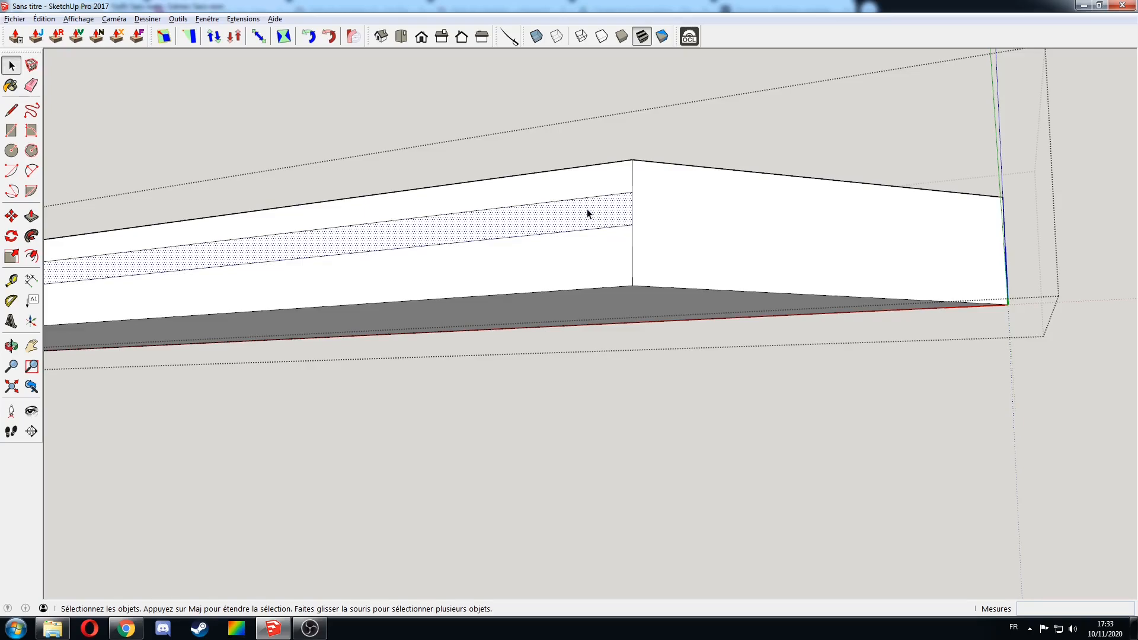
key("p")
double_click(597, 215)
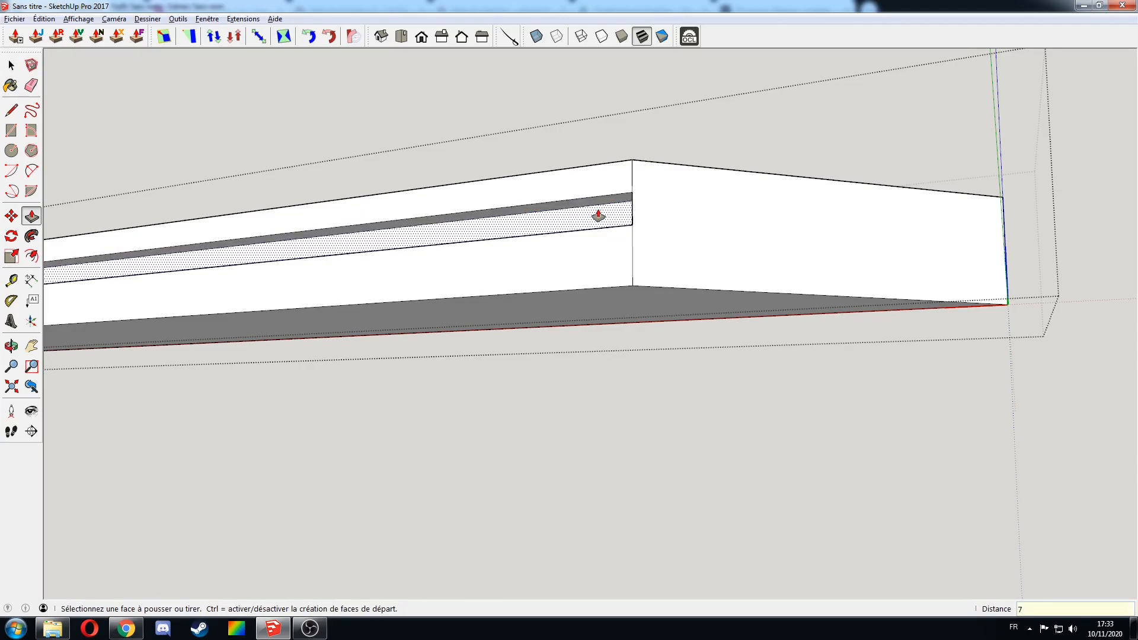
left_click(598, 216)
key("Return")
Move the groove's inner end edge 7 outward onto the mitred end face, and erase the edge closing the groove there
middle_click_drag(518, 223, 659, 323)
scroll(635, 244, "up", 2)
key("space")
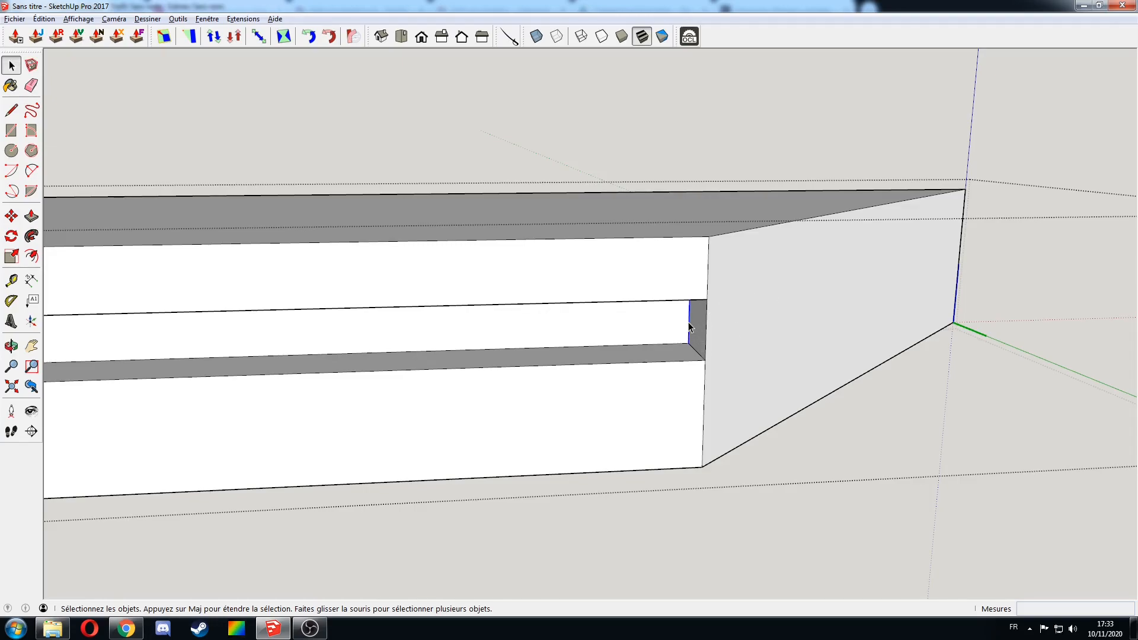
key("m")
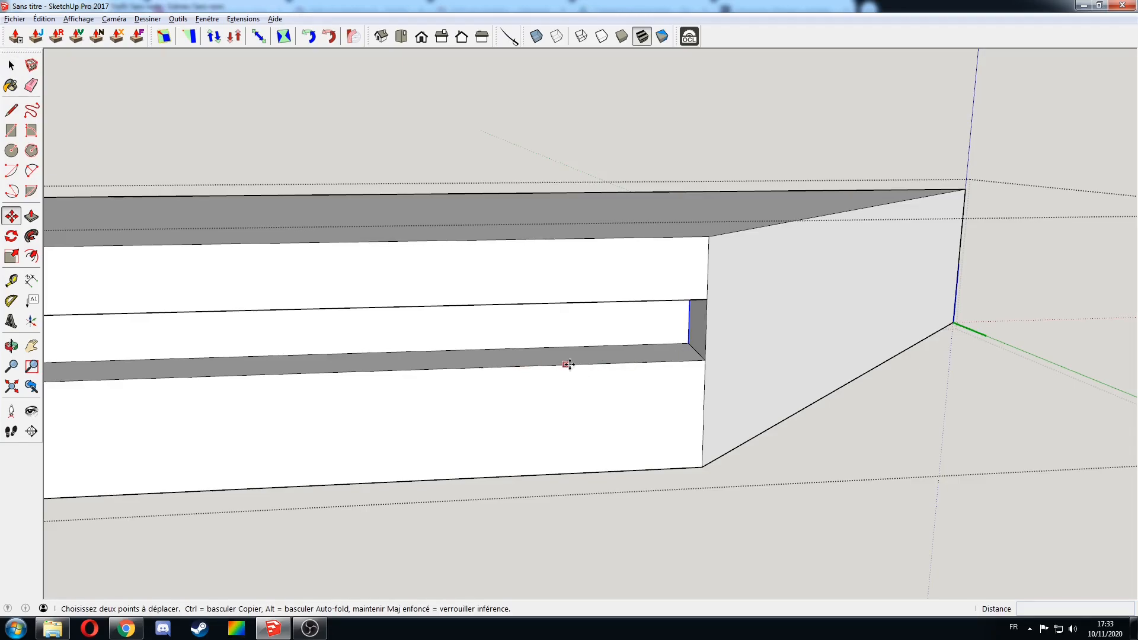
left_click(535, 365)
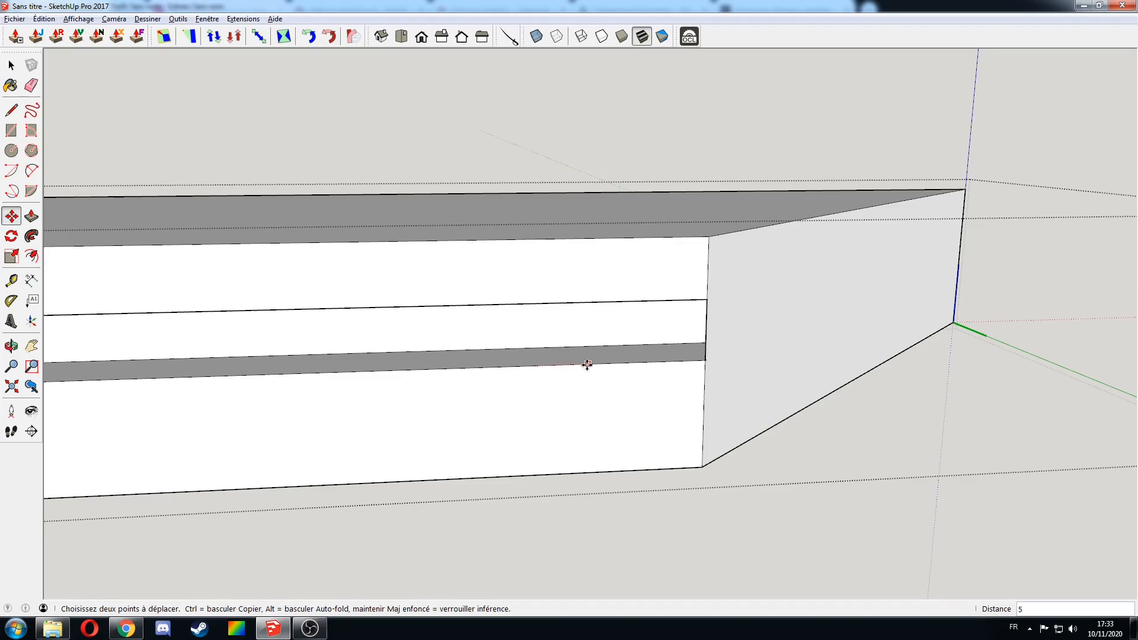
key("Return")
type("7")
key("Return")
key("e")
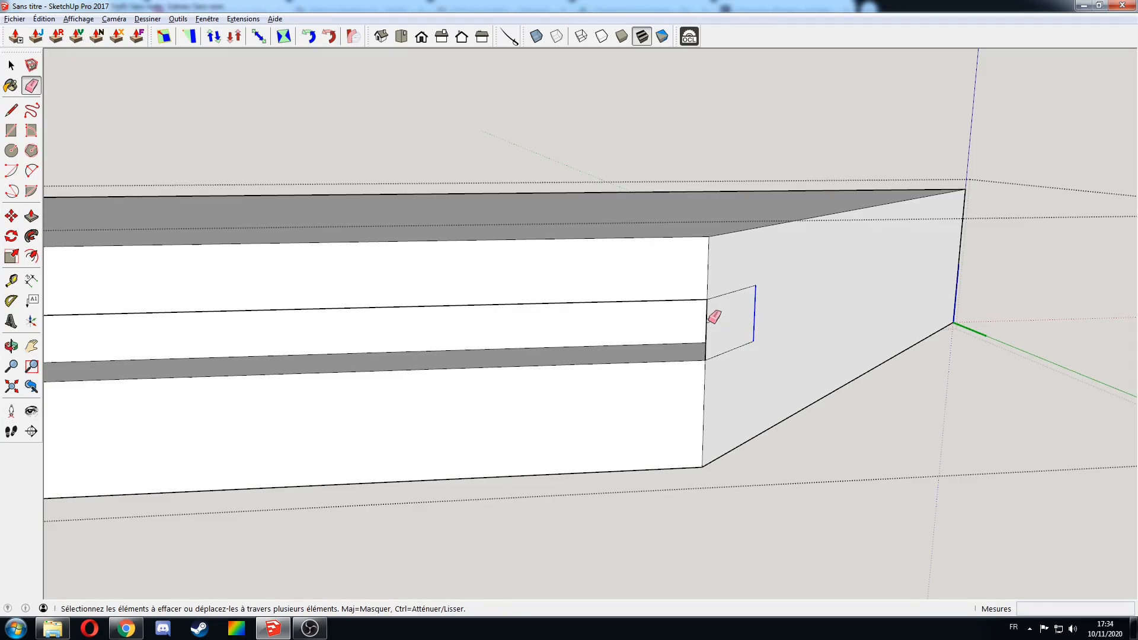
left_click(711, 318)
Open the groove through the opposite mitred end by moving its inner end edge 7 outward and erasing the closing edge
scroll(614, 344, "down", 3)
mouse_move(460, 292)
middle_mouse_down()
mouse_move(617, 303)
mouse_move(347, 336)
mouse_move(645, 337)
middle_mouse_up()
mouse_move(166, 329)
middle_mouse_down("shift")
mouse_move(468, 342)
mouse_move(479, 359)
middle_mouse_up("shift")
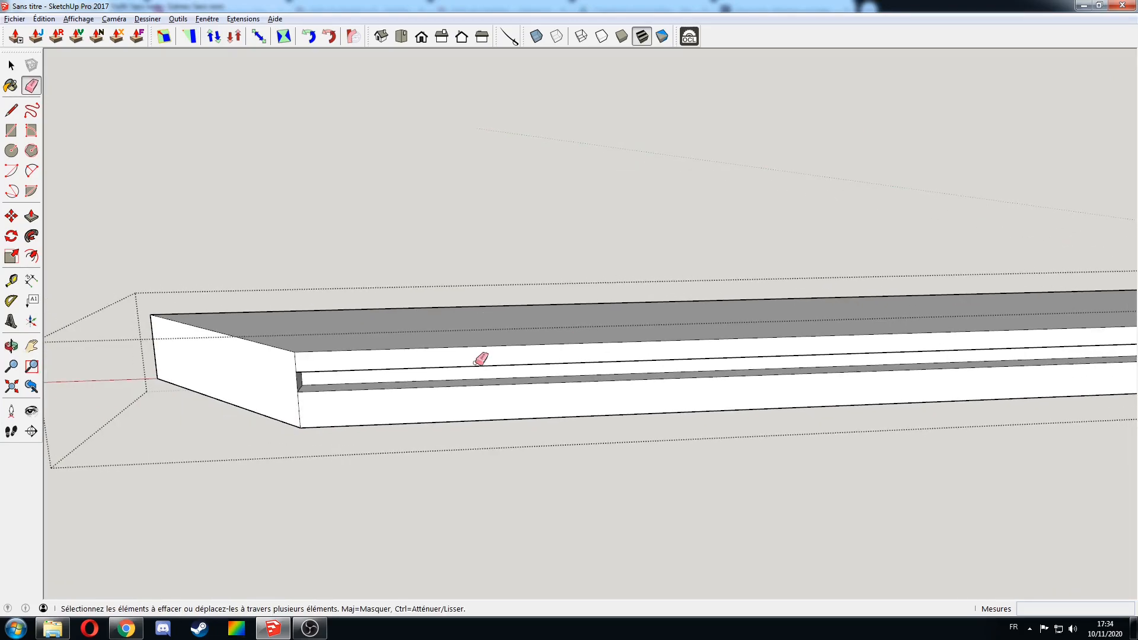
scroll(288, 365, "up", 3)
scroll(292, 363, "up", 3)
key("space")
left_click(304, 404)
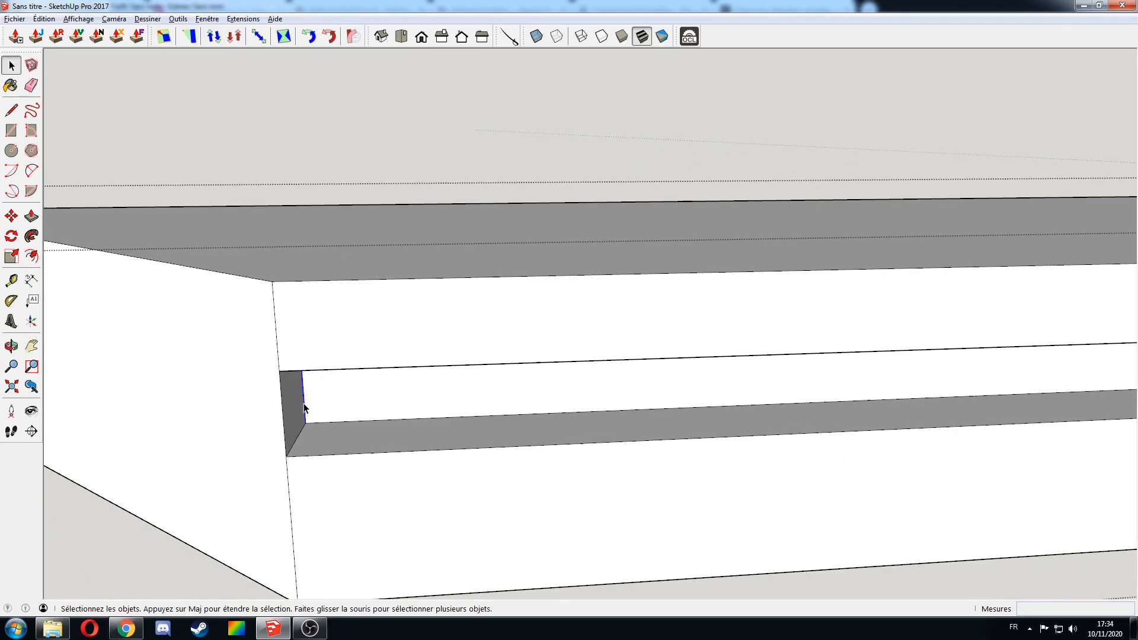
key("m")
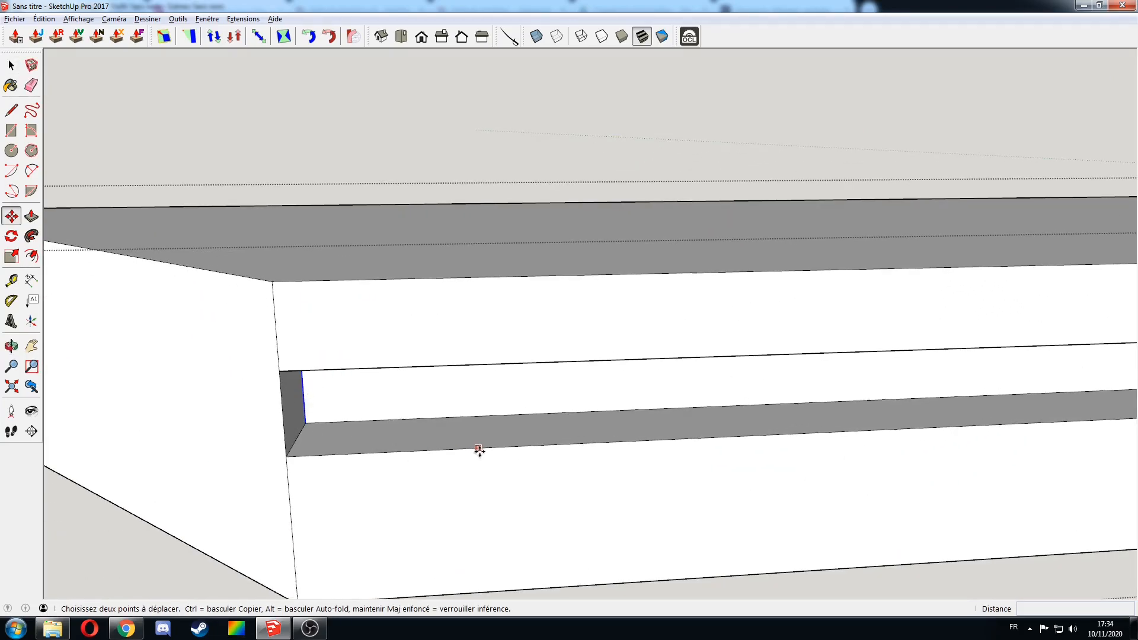
left_click(480, 451)
type("4")
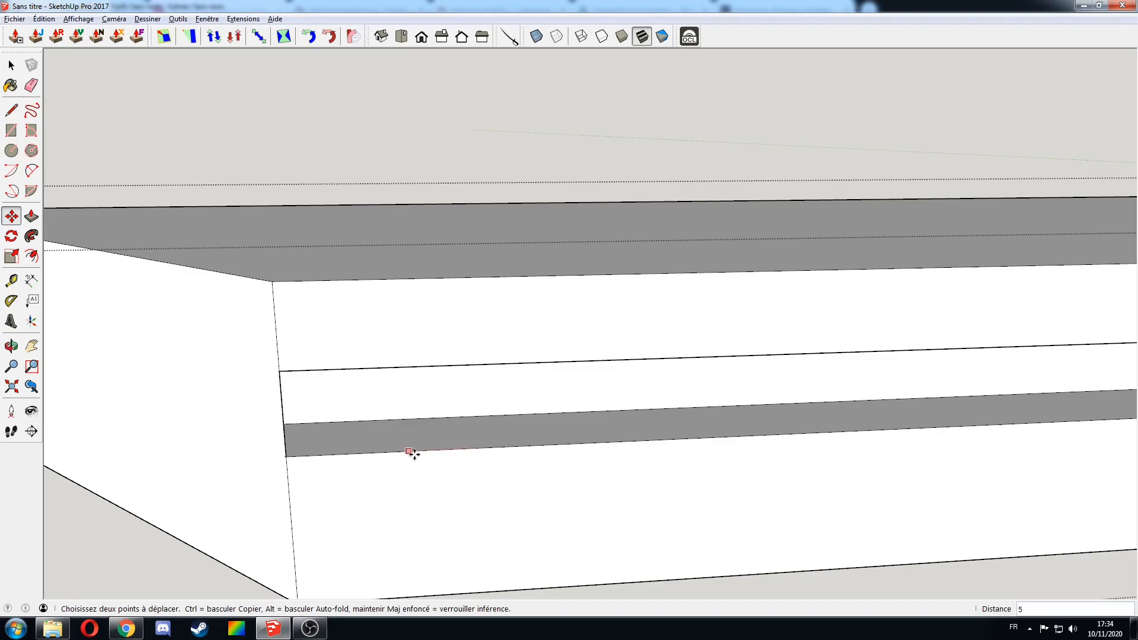
left_click(372, 454)
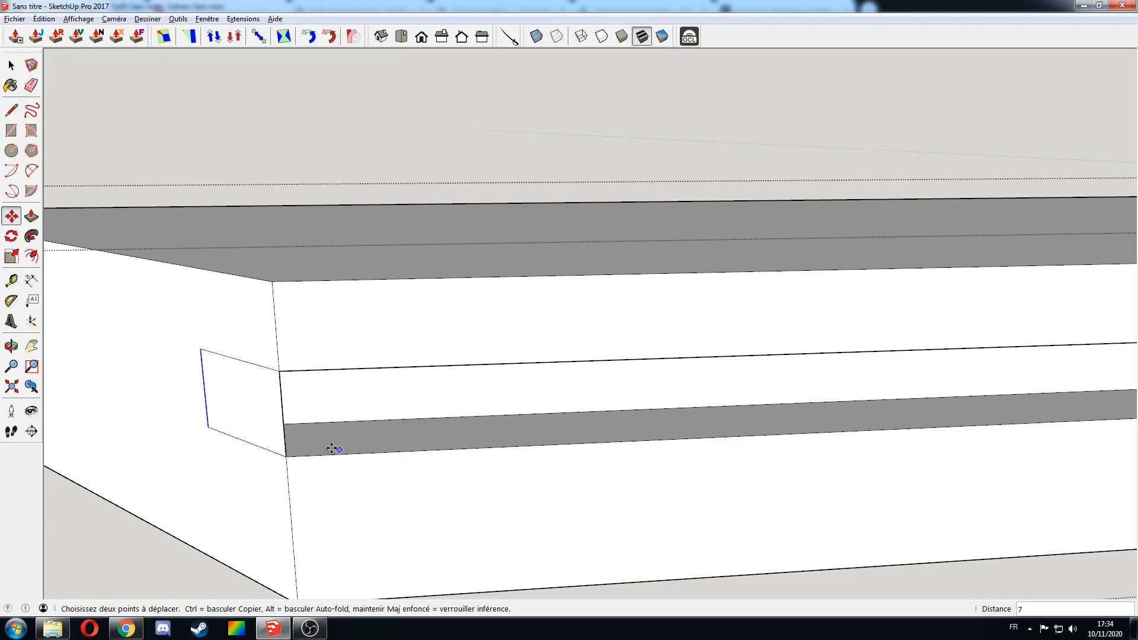
key("e")
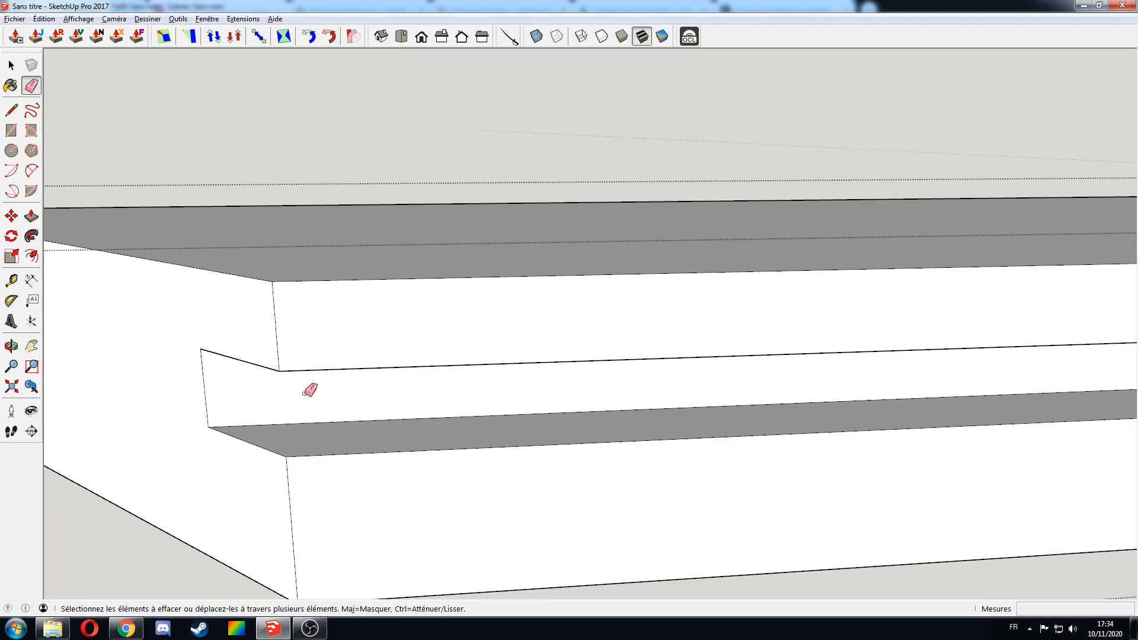
scroll(307, 391, "down", 10)
key("space")
Check the edging component's internal axes and look briefly at the OpenCutList plugin window
middle_click_drag(785, 299, 686, 319)
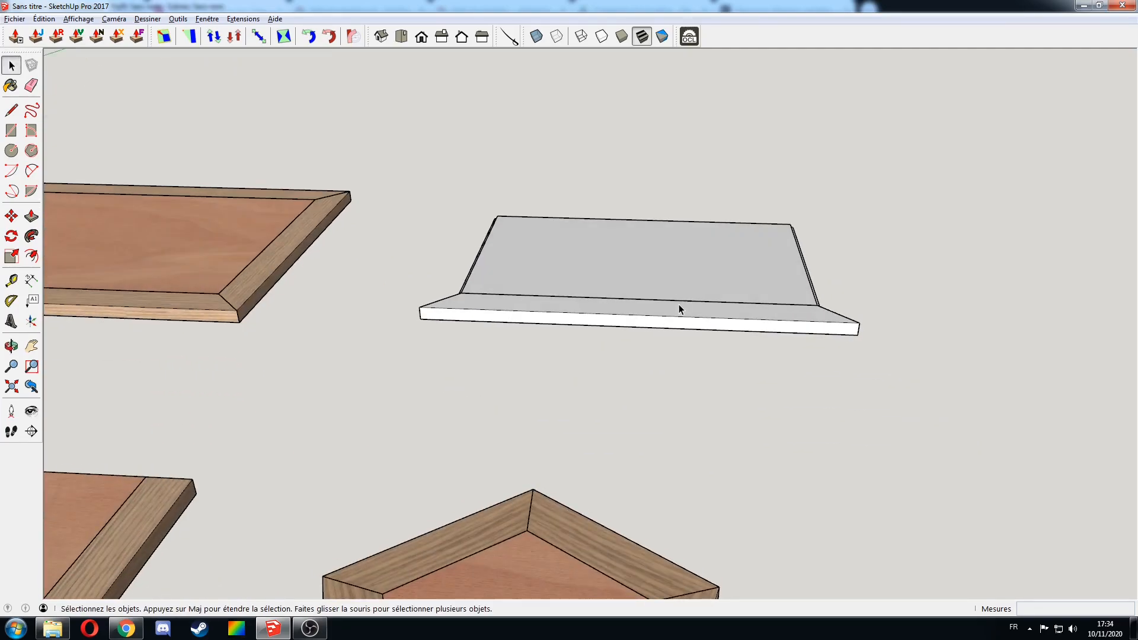
double_click(671, 311)
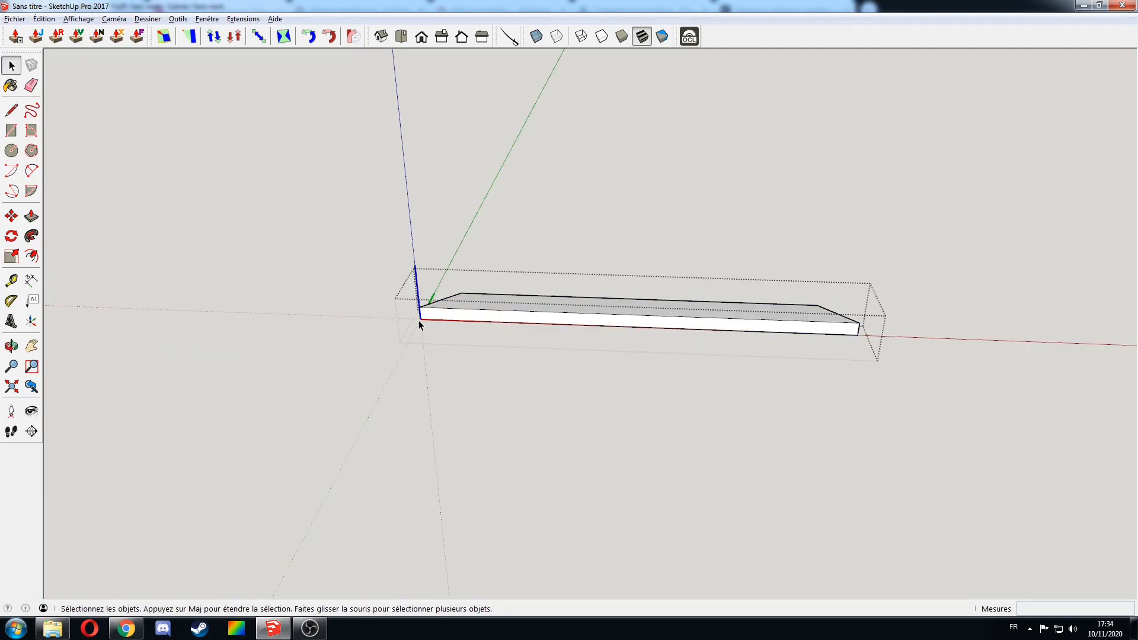
left_click(395, 346)
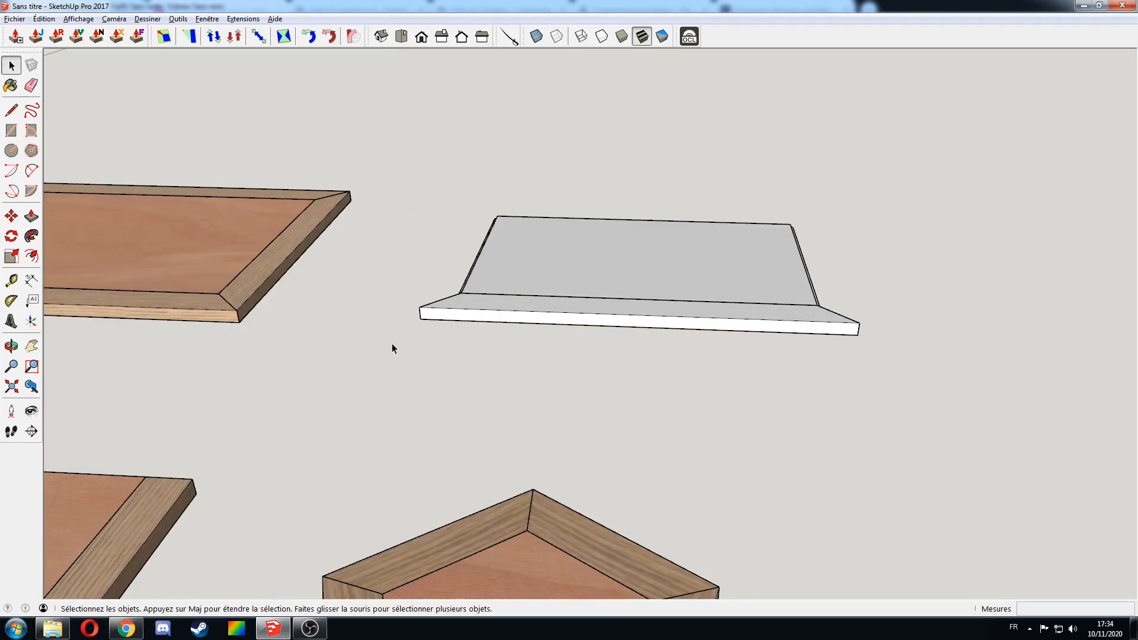
left_click(690, 37)
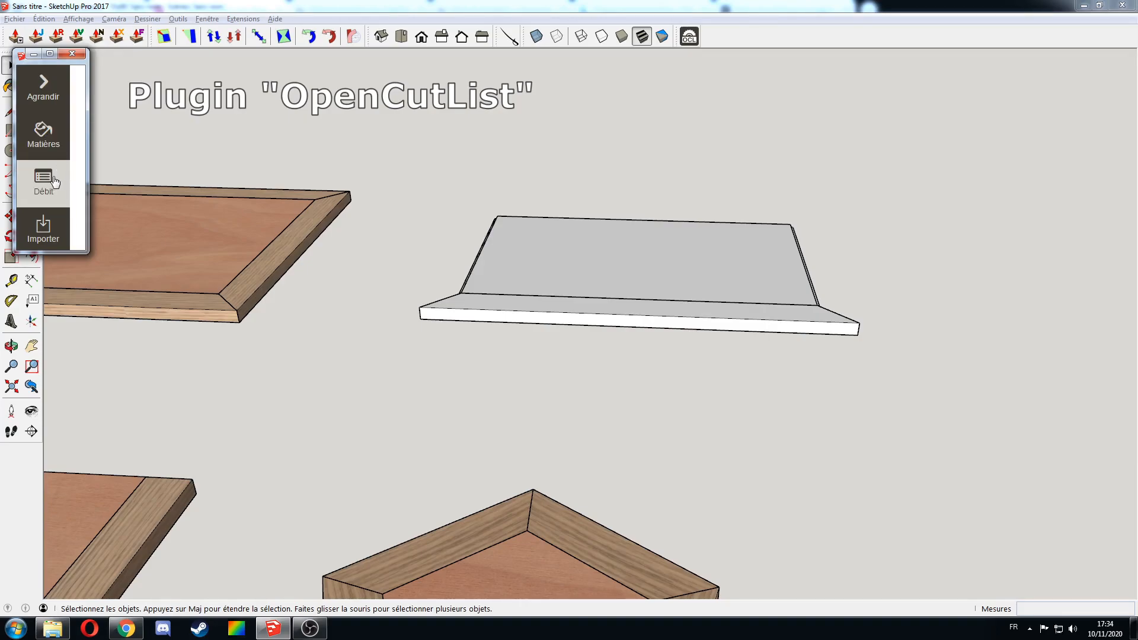
left_click(72, 54)
Copy the mitred edging component lengthwise from one outer corner to its opposite outer corner, placing the two end to end
left_click(676, 326)
middle_click_drag(627, 297, 612, 371)
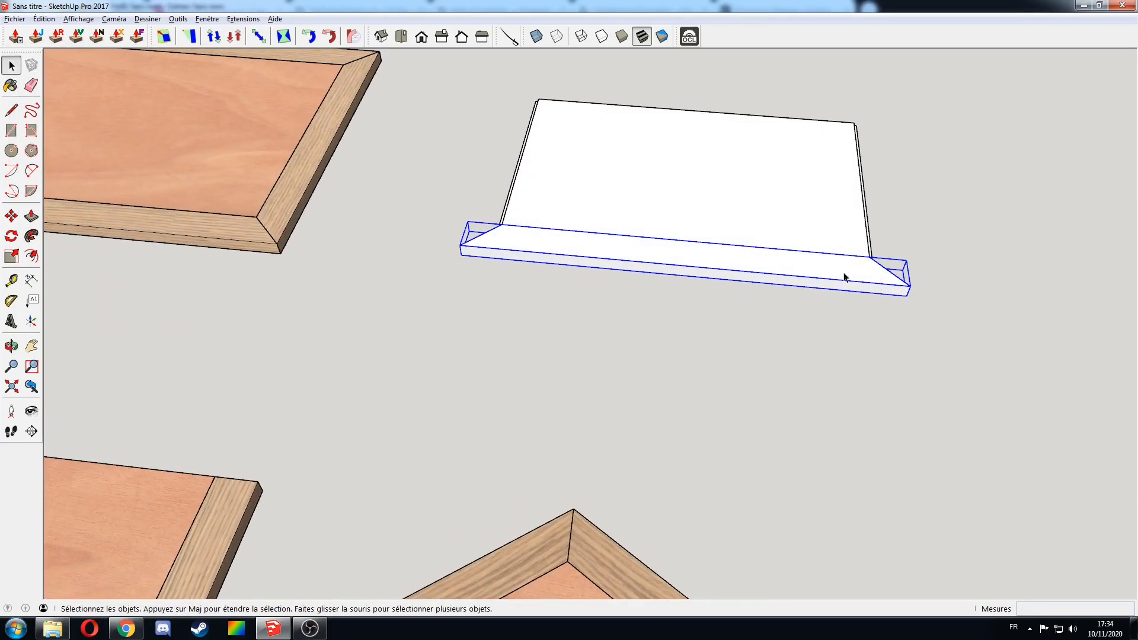
key("m")
left_click(461, 245)
key("ctrl")
left_click(910, 286)
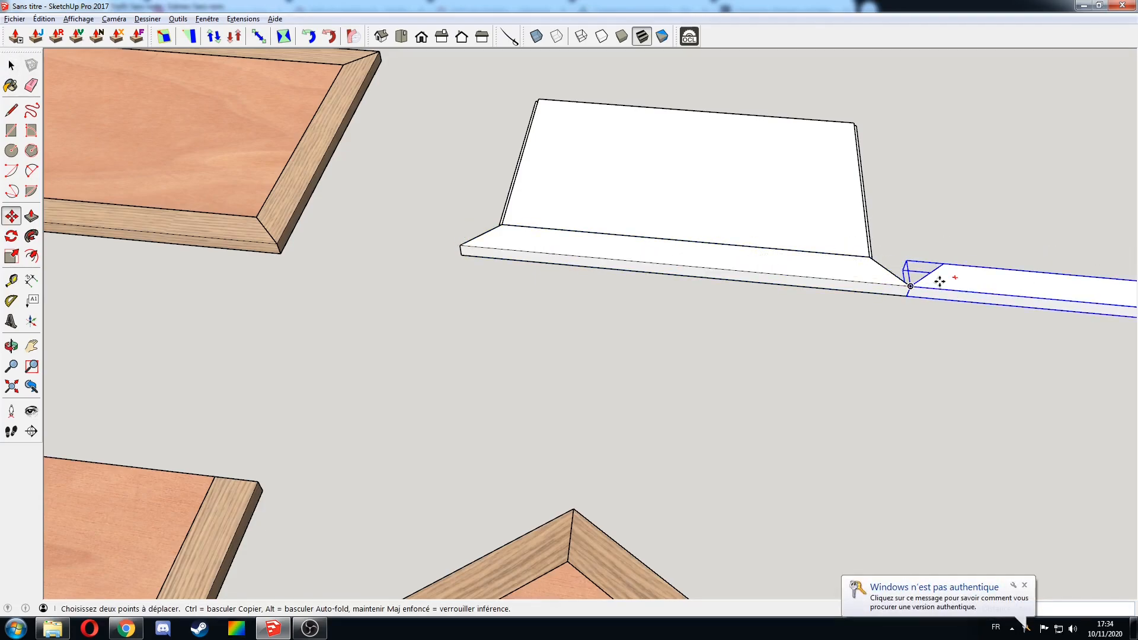
Rotate the copied edging component about the shared outer mitre corner so that it runs along the centre board's short side
key("q")
left_click(911, 287)
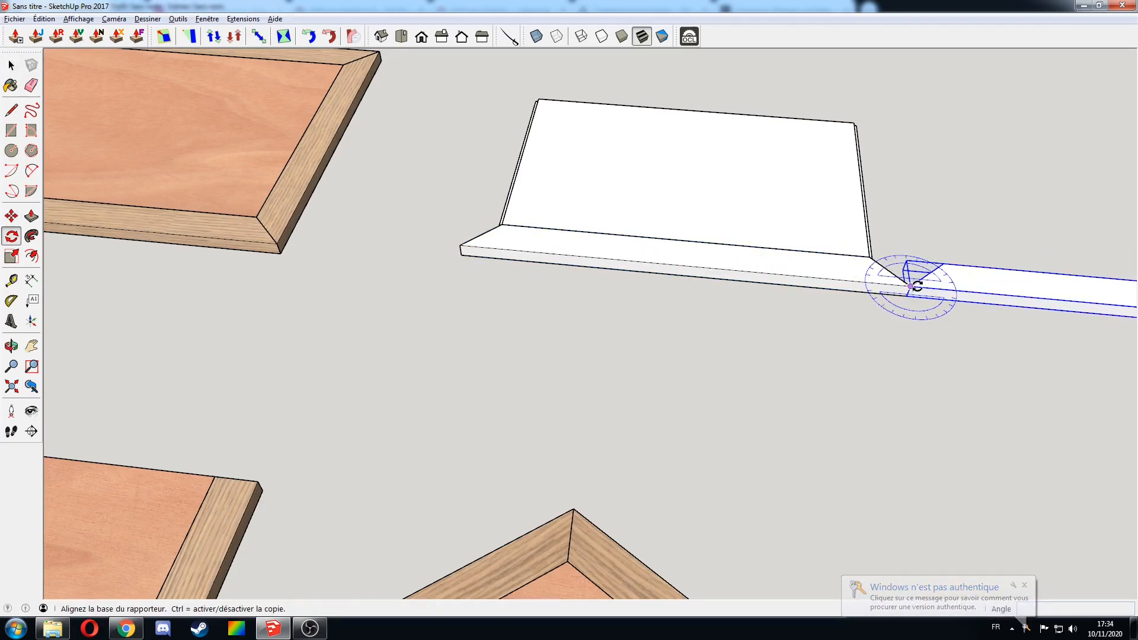
left_click(952, 289)
left_click(898, 242)
key("space")
middle_click_drag(848, 174, 895, 369)
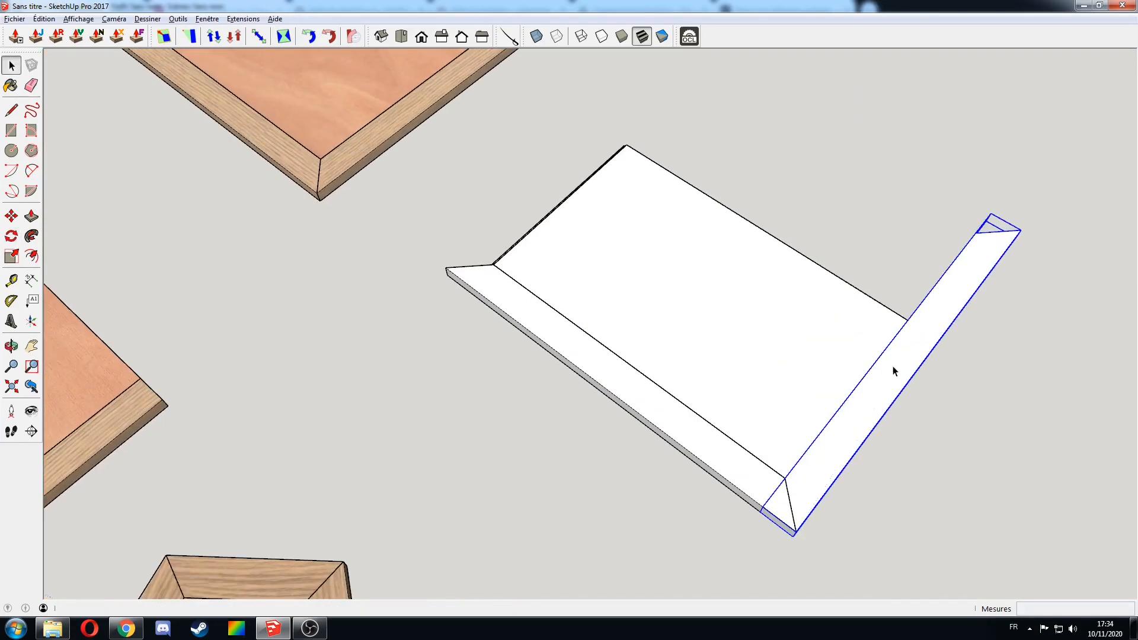
Make the rotated edging component unique and open it for editing
right_click(894, 369)
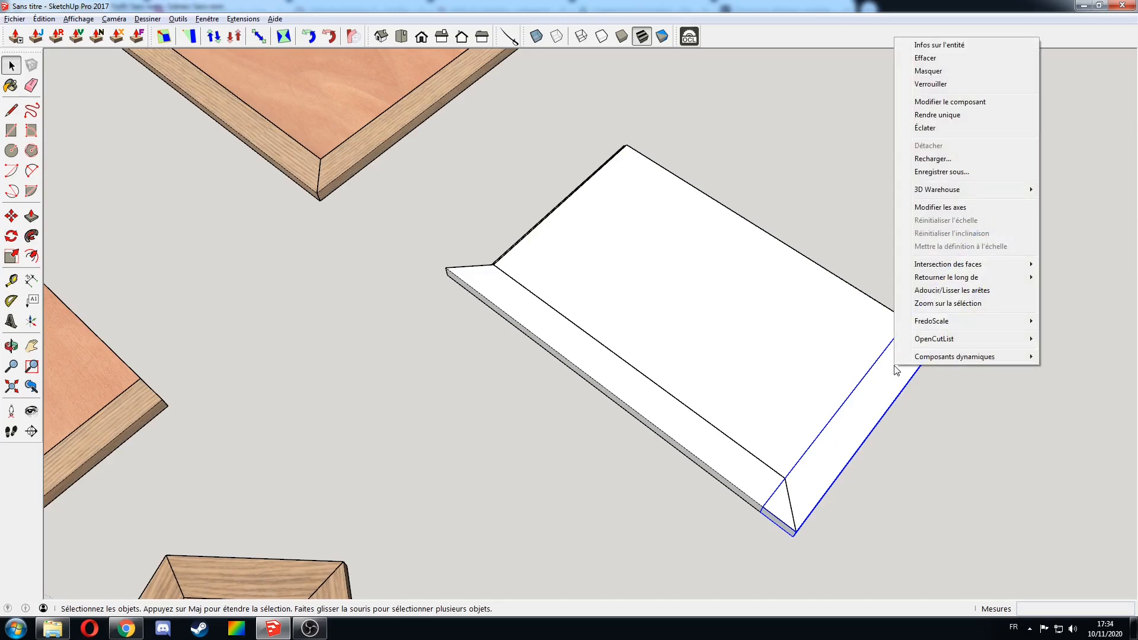
left_click(932, 118)
double_click(945, 310)
middle_click_drag(946, 310, 813, 358)
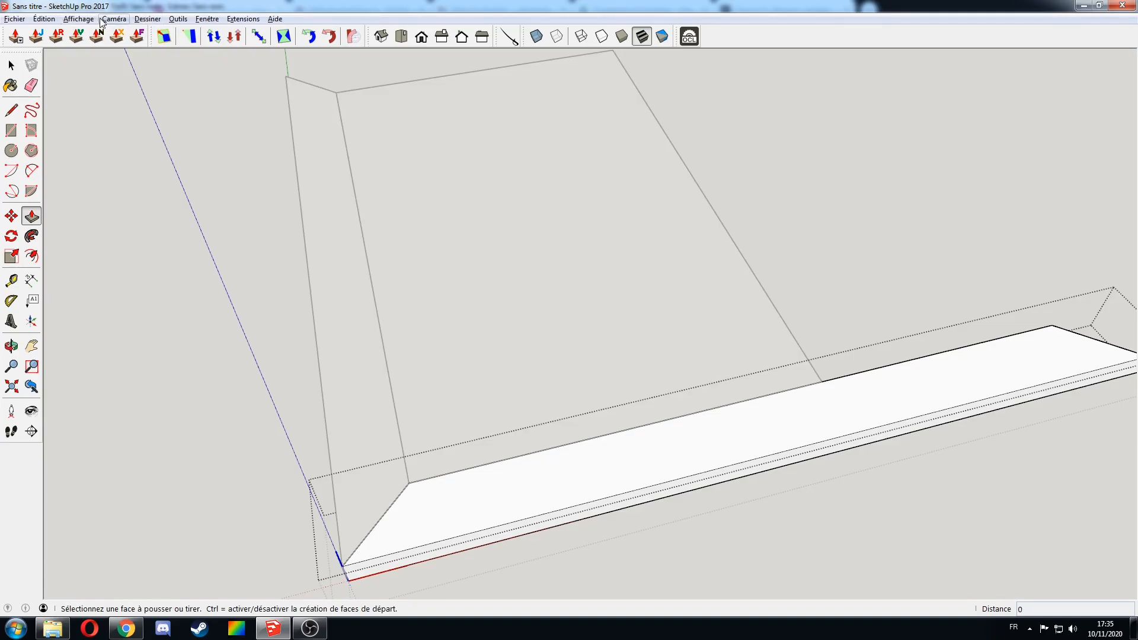
In a parallel-projection top view, slice the side edging with Zorro 2 along the centre board's open edge and delete the overhanging part
left_click(109, 20)
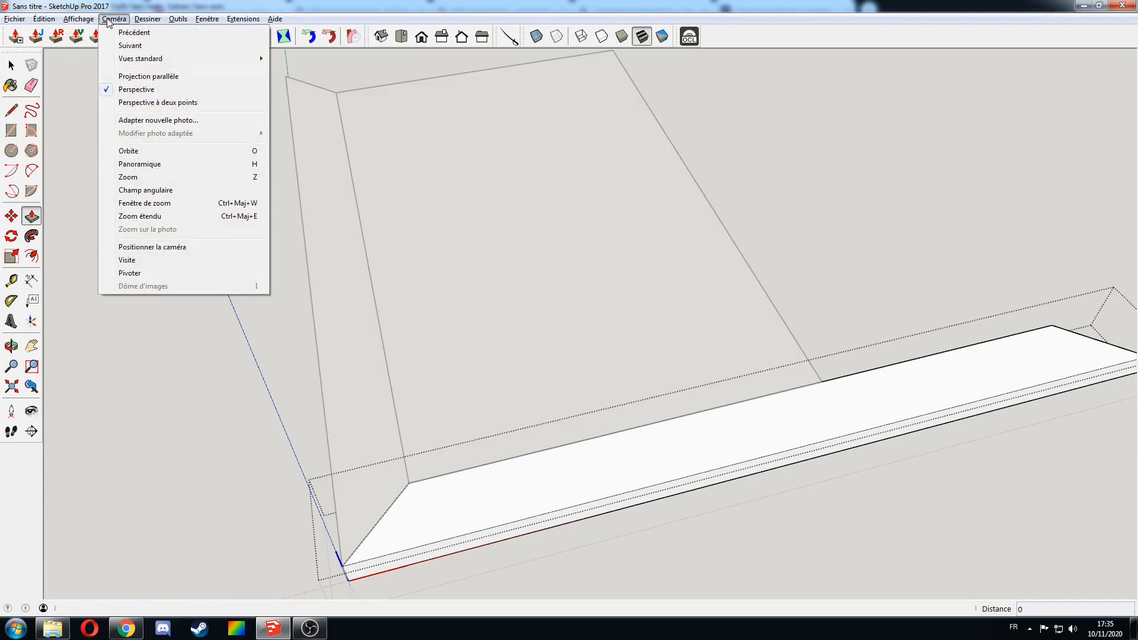
mouse_move(82, 22)
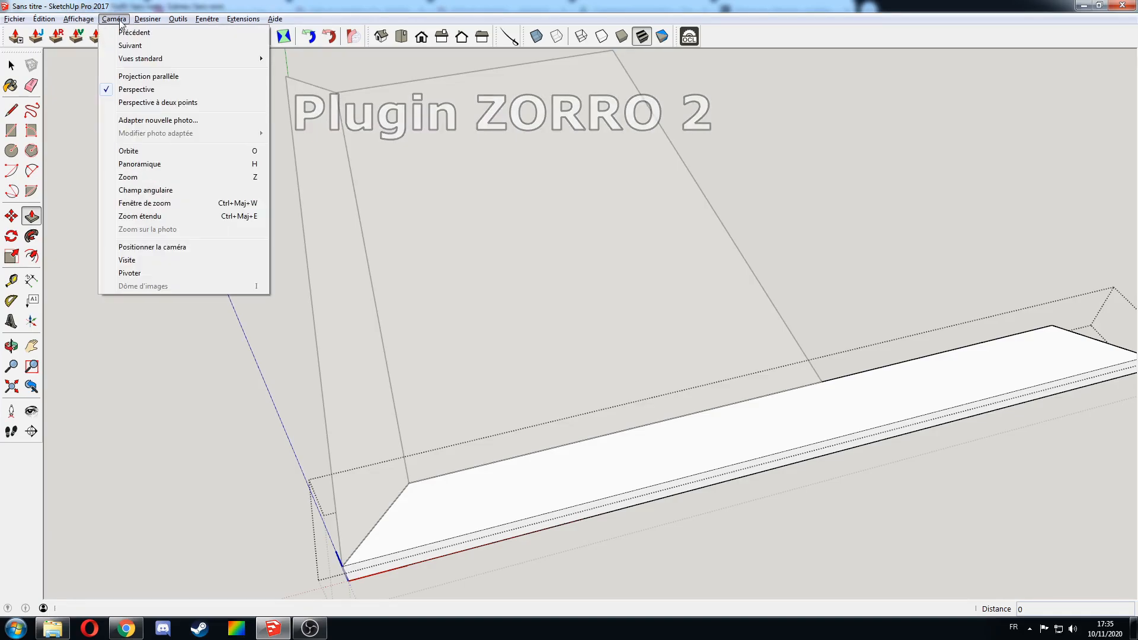
left_click(130, 78)
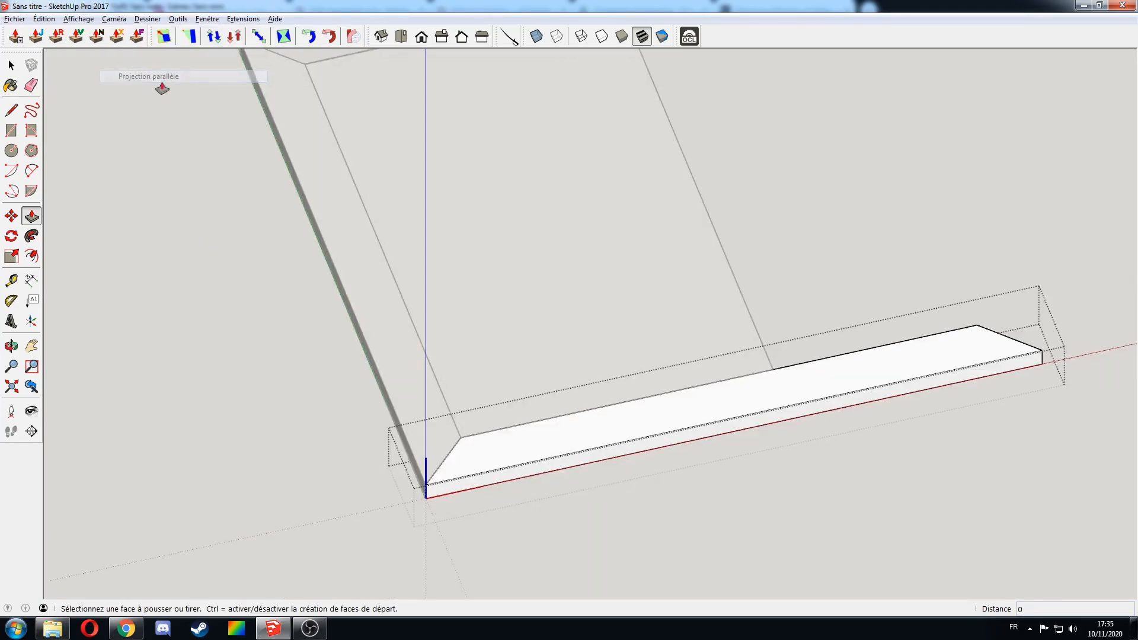
left_click(400, 38)
left_click(509, 37)
left_click(860, 267)
left_click(912, 267)
key("space")
left_click(868, 208)
key("Delete")
Close the sliced end of the side edging by drawing its missing outer vertical edge, and leave the component
scroll(889, 175, "down", 2)
scroll(817, 210, "up", 5)
middle_click_drag(851, 300, 905, 324)
key("l")
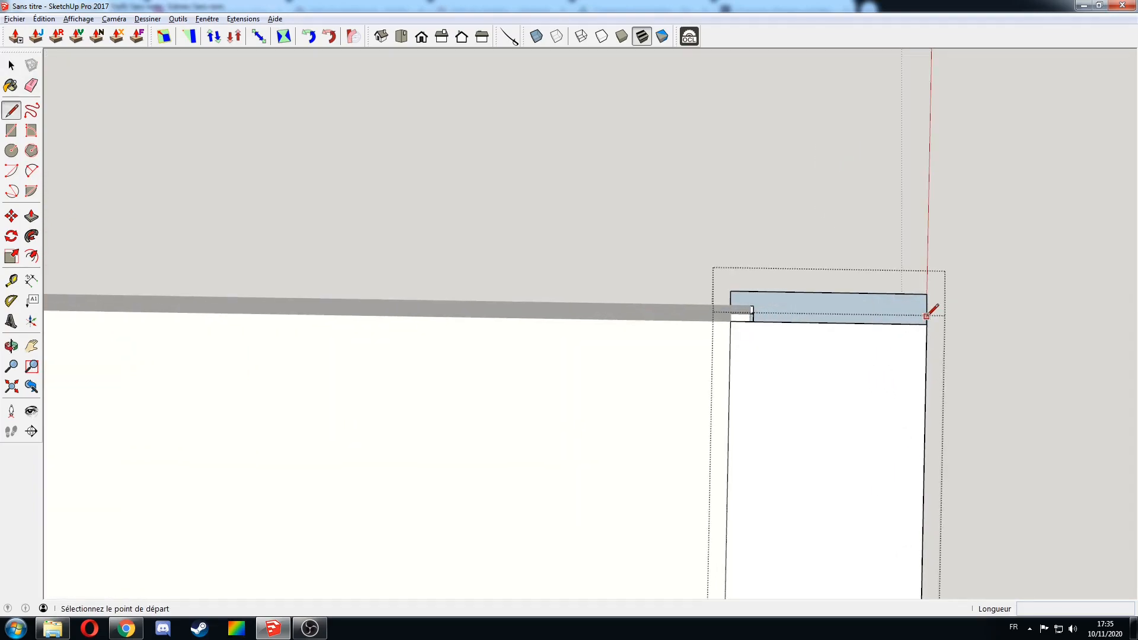
left_click(927, 324)
left_click(927, 295)
key("space")
left_click(851, 211)
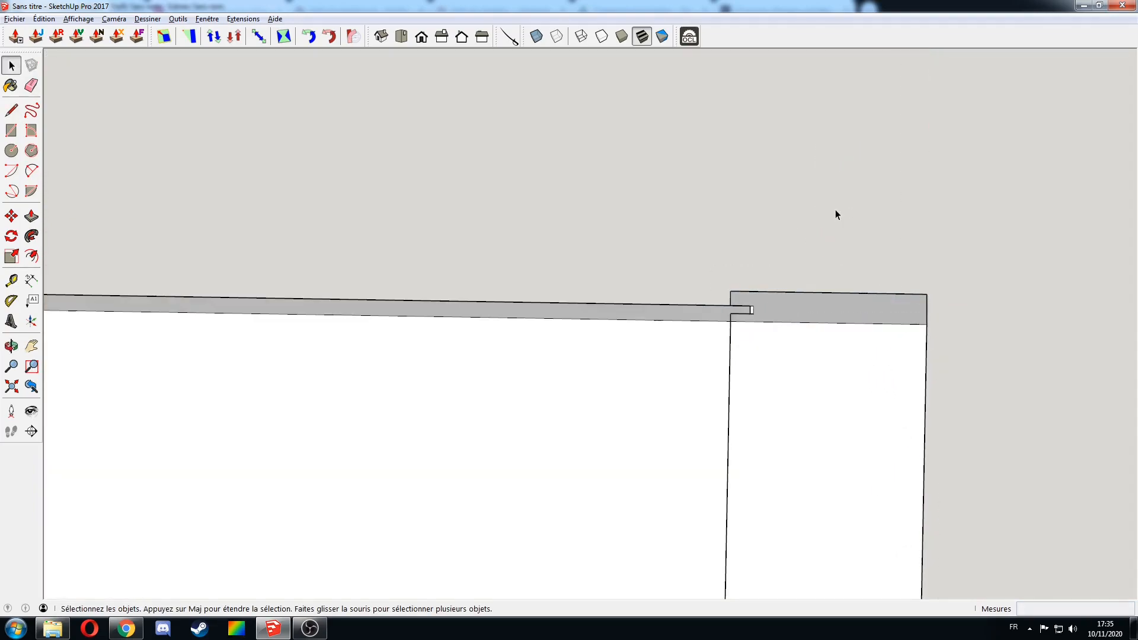
Restore the camera to perspective projection
scroll(585, 220, "down", 2)
left_click(79, 19)
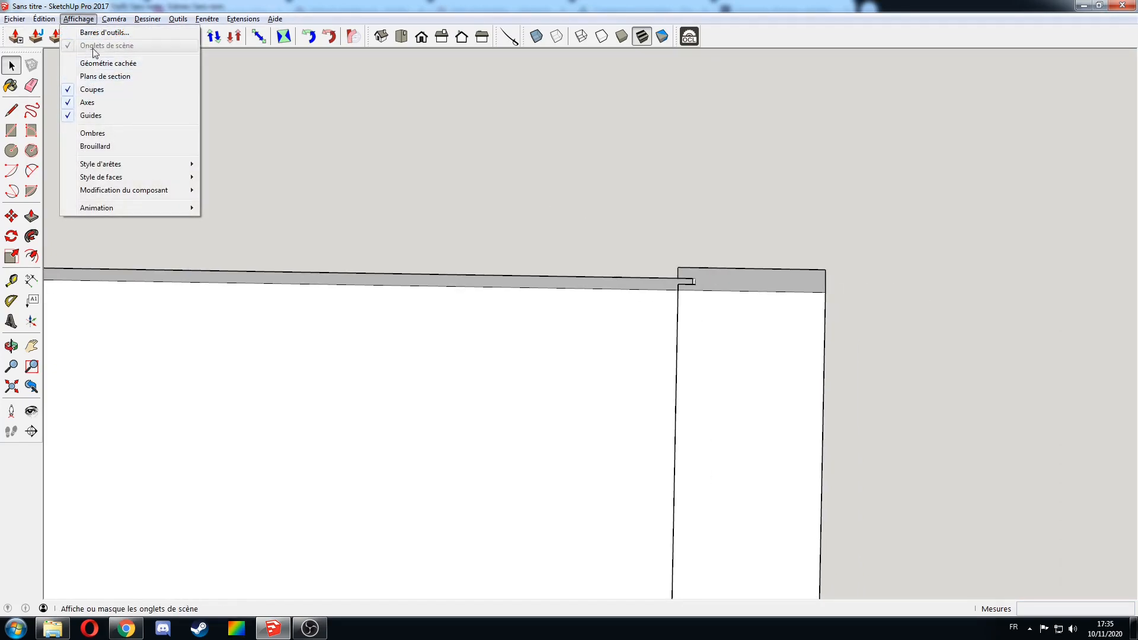
mouse_move(111, 22)
left_click(128, 89)
scroll(638, 305, "down", 3)
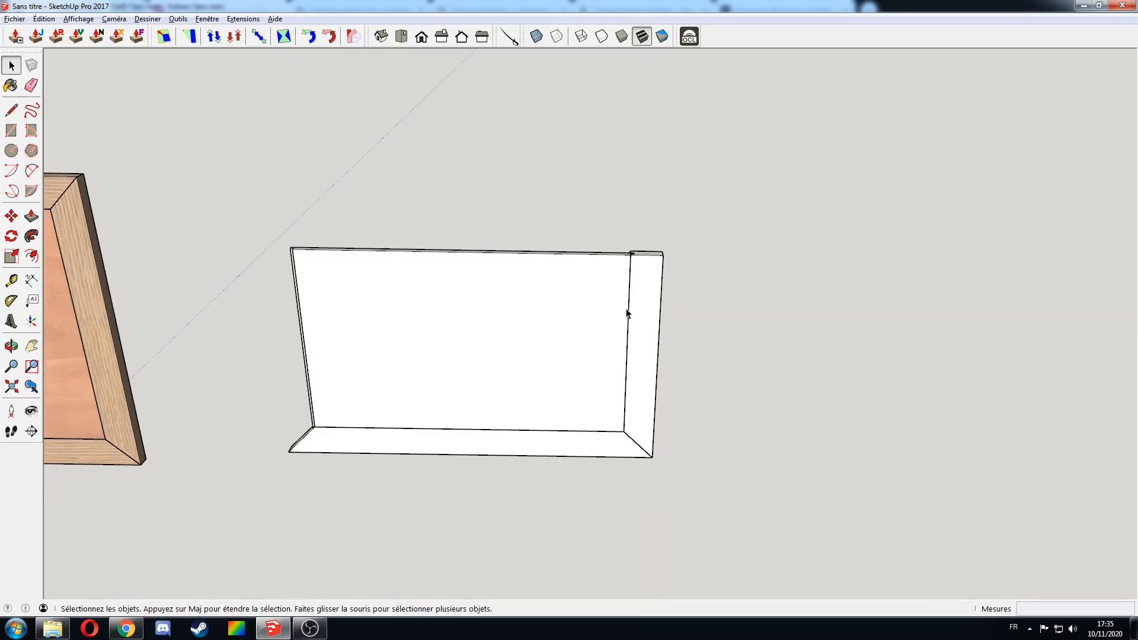
Copy the shortened side edging from its outer mitre corner to the opposite outer corner of the long edging
scroll(596, 208, "up", 1)
left_click(671, 402)
key("m")
left_click(693, 508)
key("ctrl")
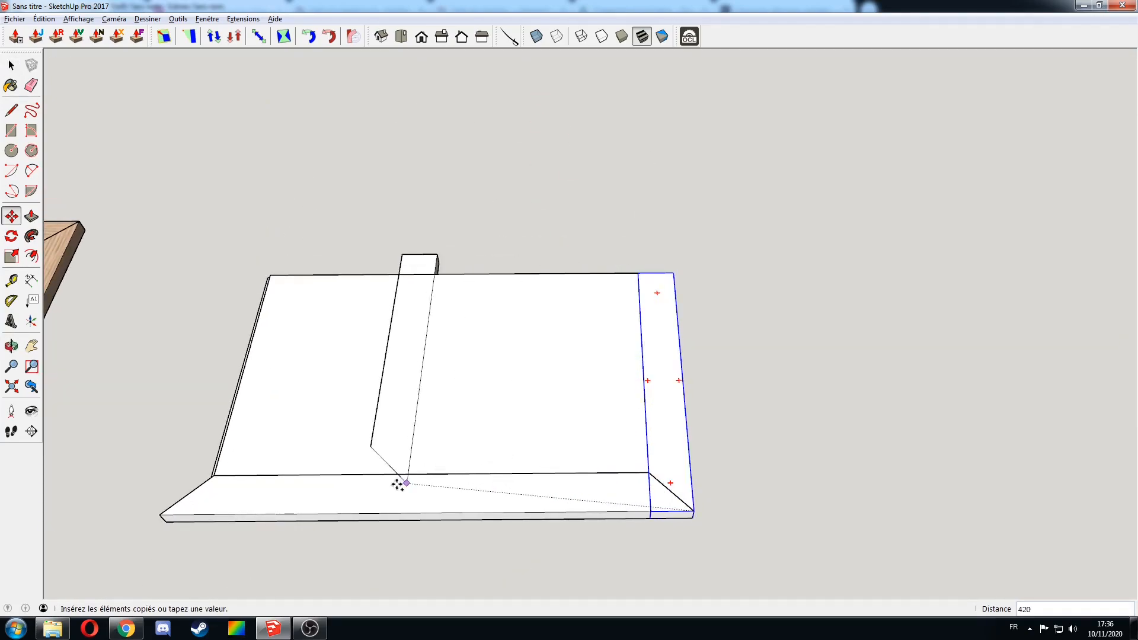
left_click(161, 517)
Mirror the copied side edging with a scale factor of -1 along the green axis so that it fits the centre board's opposite side
middle_click_drag(160, 406, 384, 292)
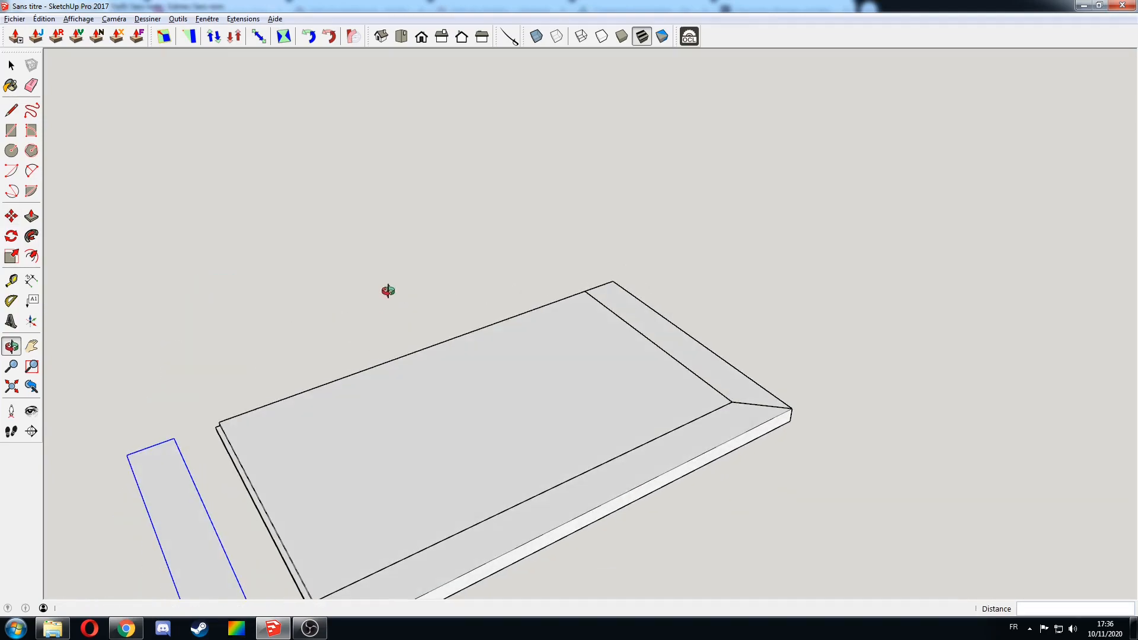
middle_click_drag(226, 464, 310, 235)
key("s")
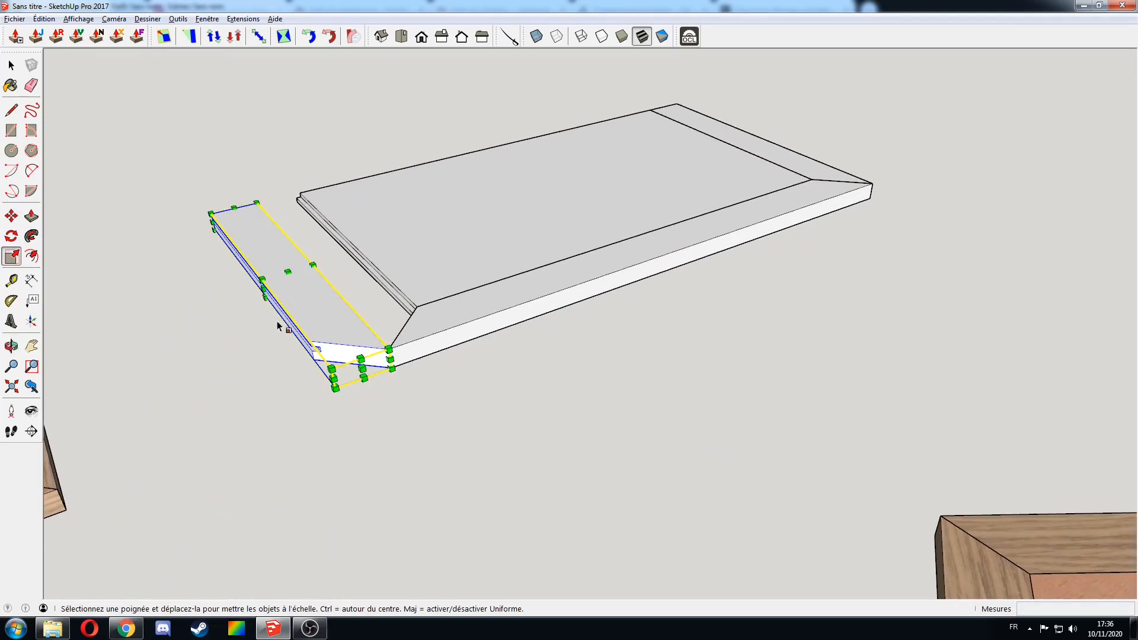
left_click_drag(261, 297, 344, 263)
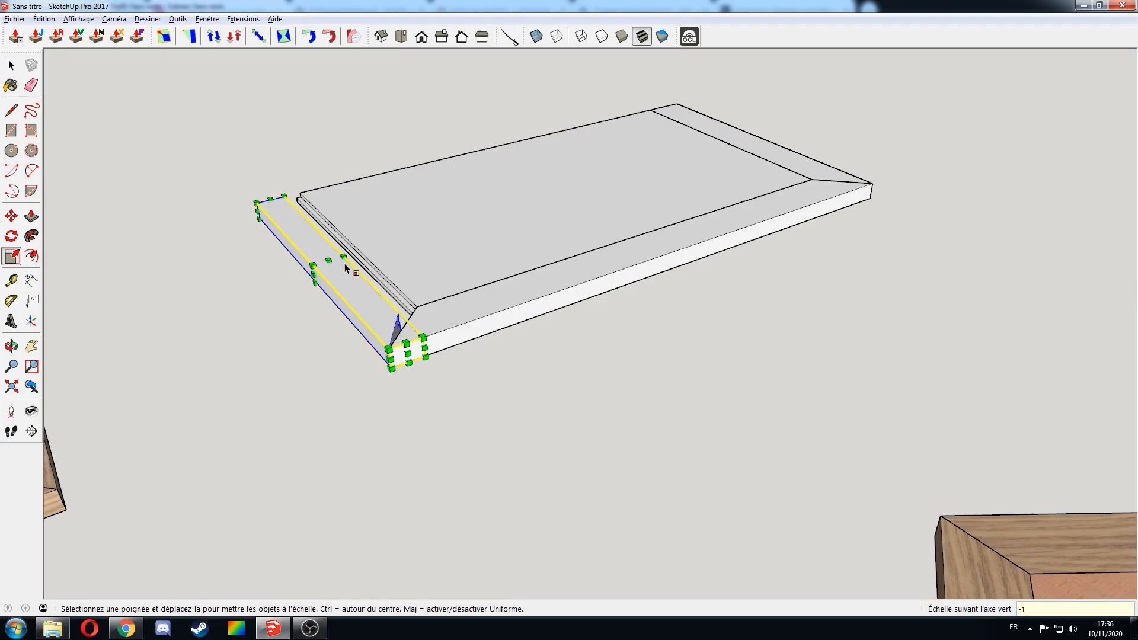
key("Return")
key("space")
left_click(350, 155)
Build a rectangular batten under the centre board's open edge between the two side edgings and make it a component named Tasseau
mouse_move(445, 168)
middle_mouse_down()
mouse_move(553, 160)
mouse_move(569, 239)
mouse_move(520, 348)
mouse_move(668, 348)
mouse_move(704, 165)
mouse_move(668, 121)
mouse_move(612, 188)
mouse_move(500, 262)
mouse_move(323, 242)
middle_mouse_up()
scroll(519, 350, "up", 2)
key("r")
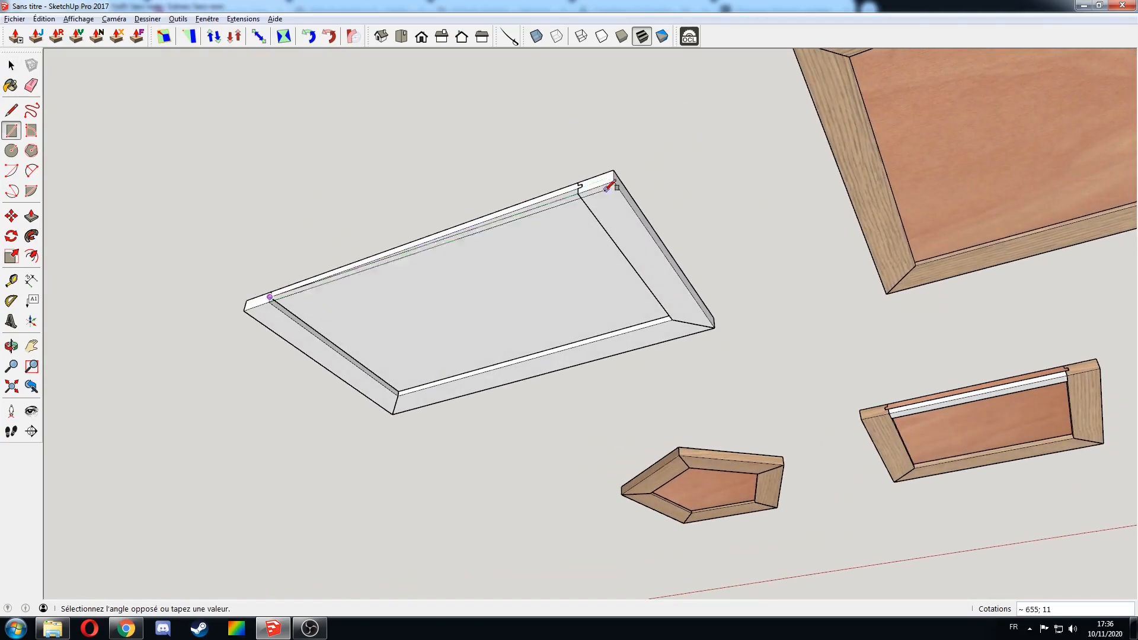
middle_click_drag(564, 195, 838, 267)
key("space")
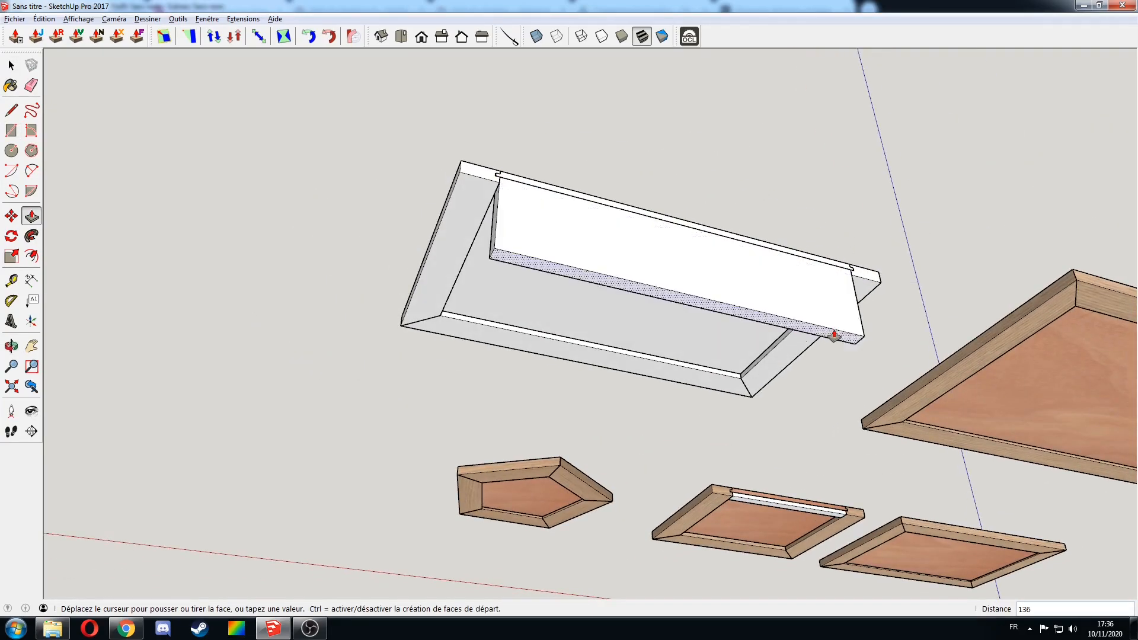
left_click(791, 267)
type("gTaz")
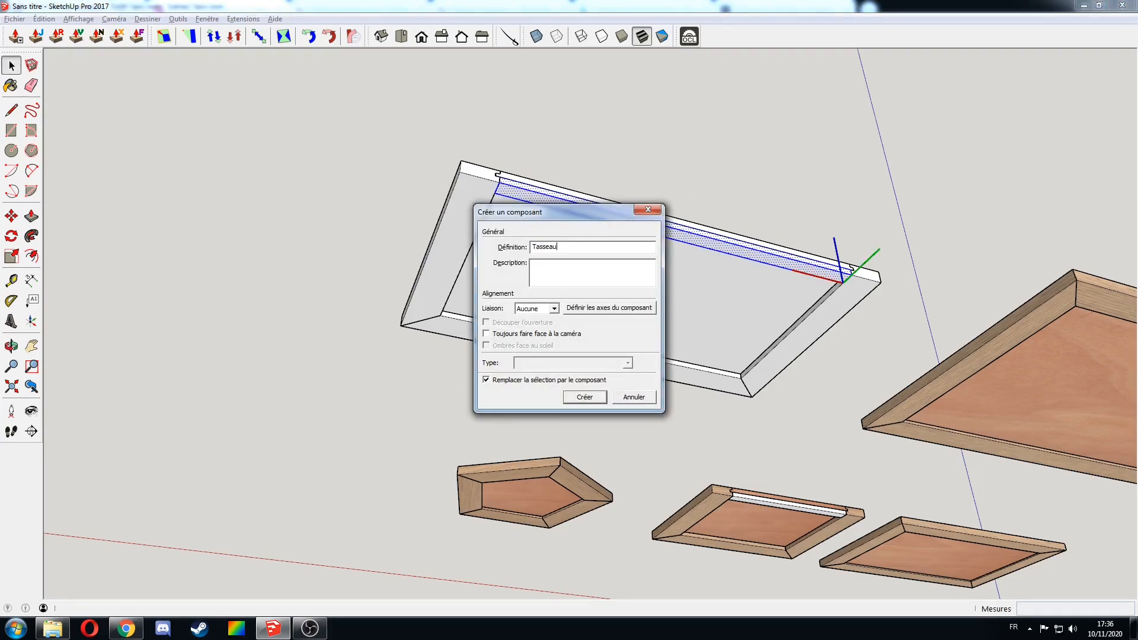
key("Return")
left_click(499, 157)
Paint the new panel's edgings with the cheneH wood material and its centre board with AniégréH
middle_click_drag(470, 162, 927, 391)
scroll(690, 296, "down", 2)
middle_click_drag(692, 311, 659, 241, "shift")
key("b")
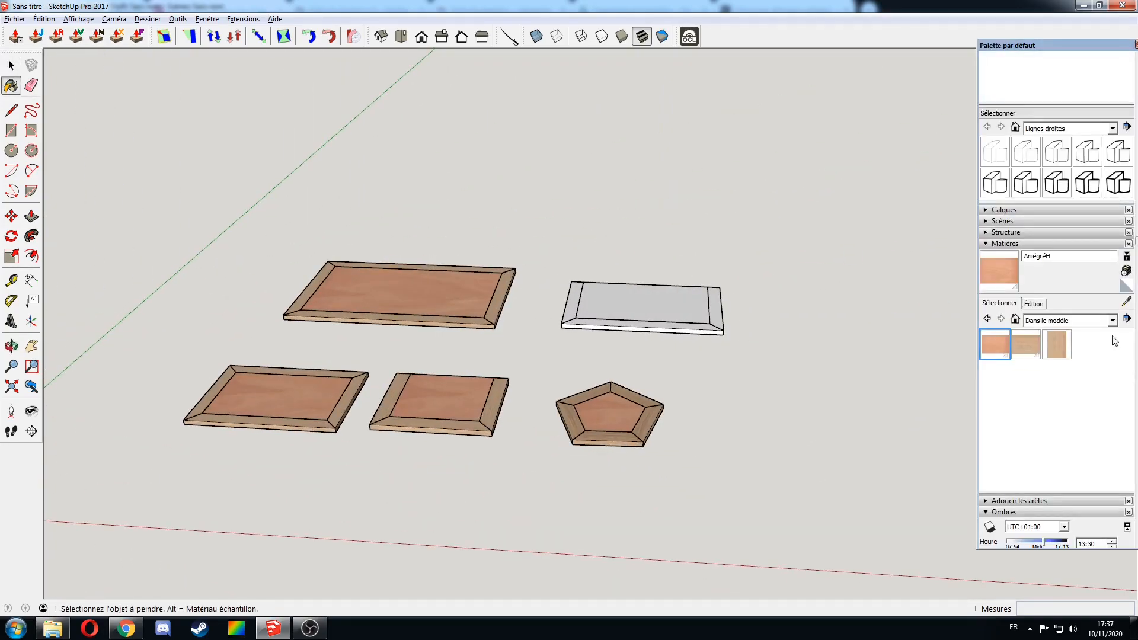
left_click(1025, 344)
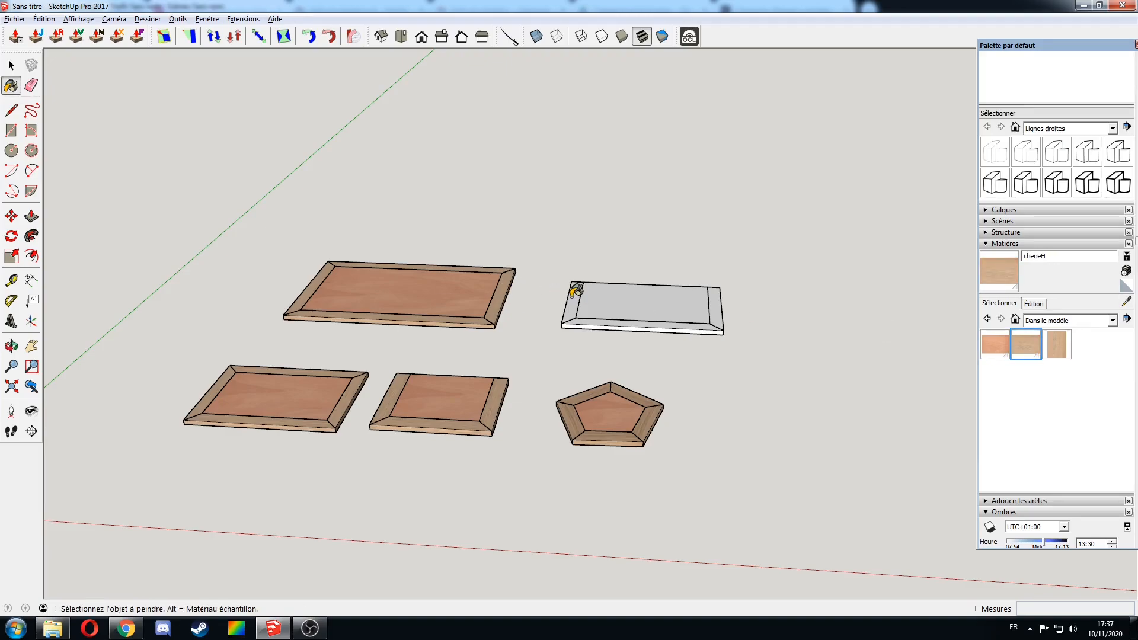
key("ctrl+z")
key("space")
middle_click_drag(784, 301, 538, 393)
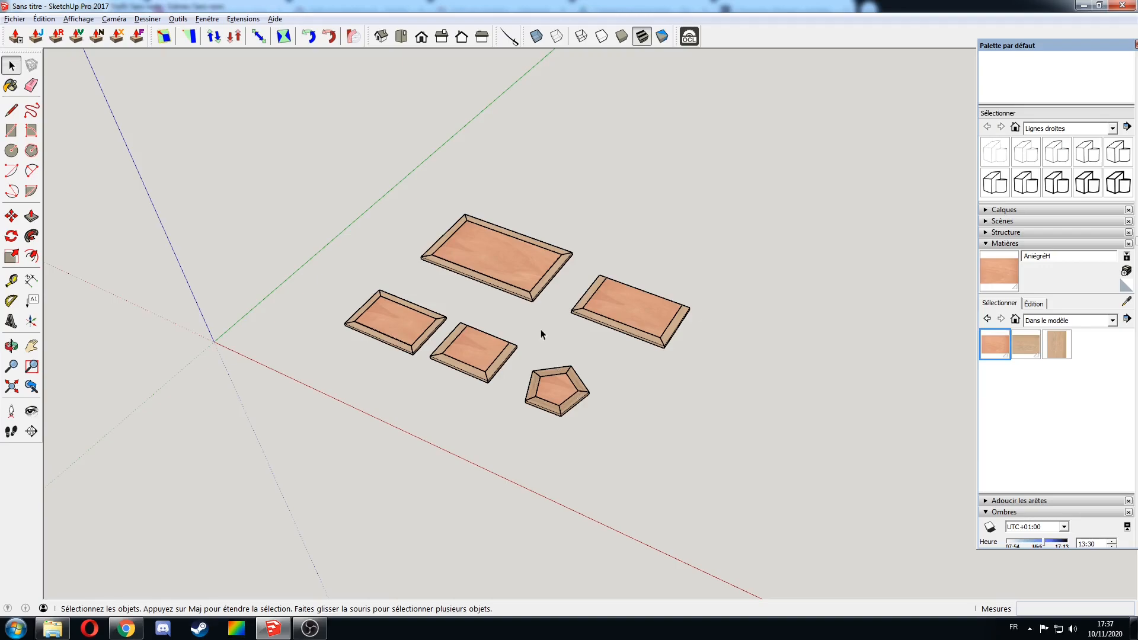
Examine how the groove runs out at the mitred end of the large rectangular panel's long edging
double_click(524, 295)
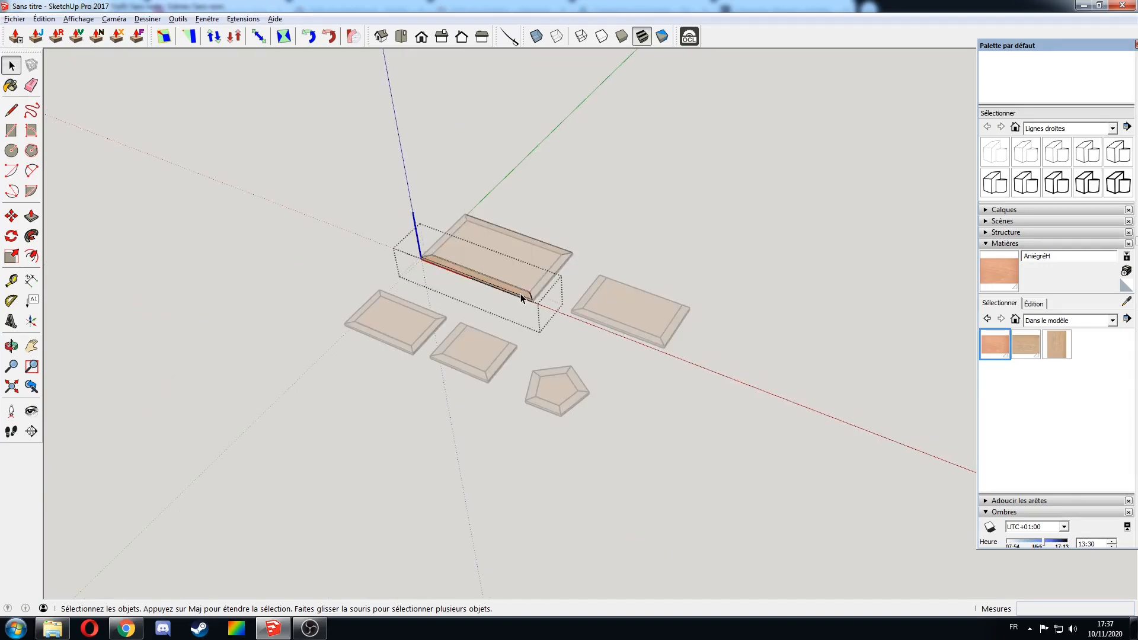
scroll(520, 294, "up", 3)
scroll(579, 226, "up", 5)
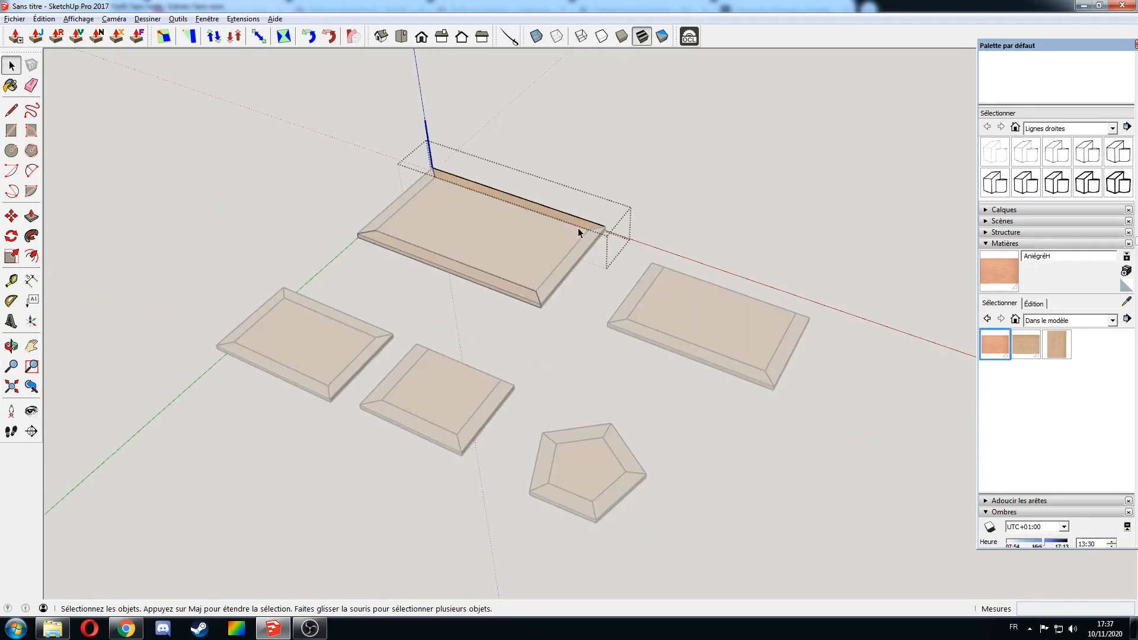
middle_click_drag(579, 229, 617, 240)
scroll(617, 240, "up", 3)
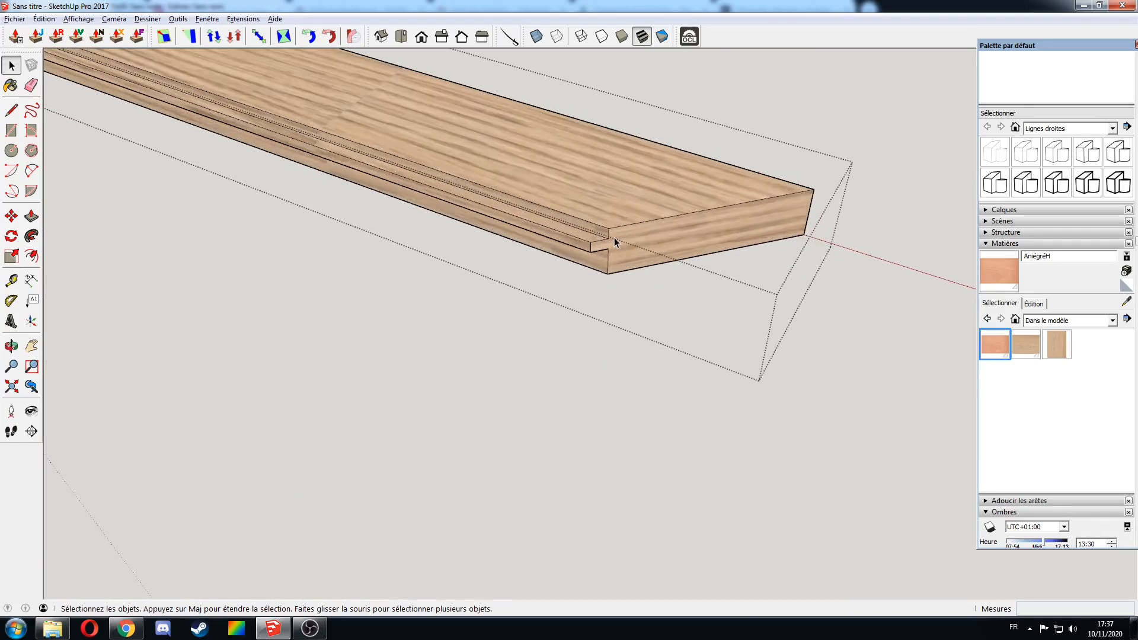
scroll(583, 243, "up", 3)
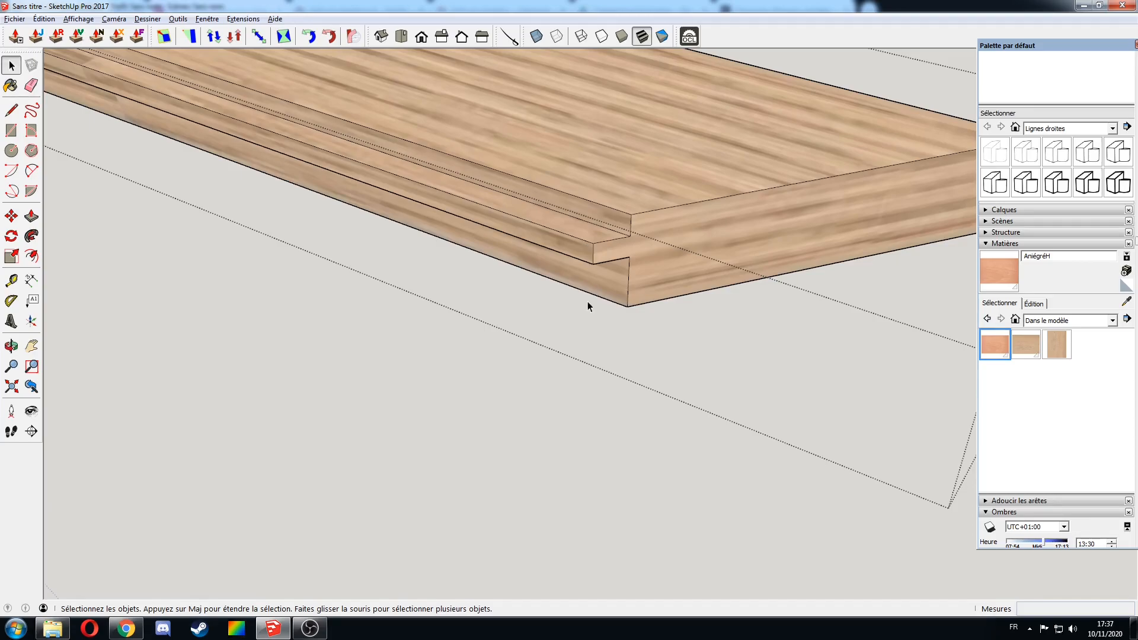
scroll(590, 282, "down", 10)
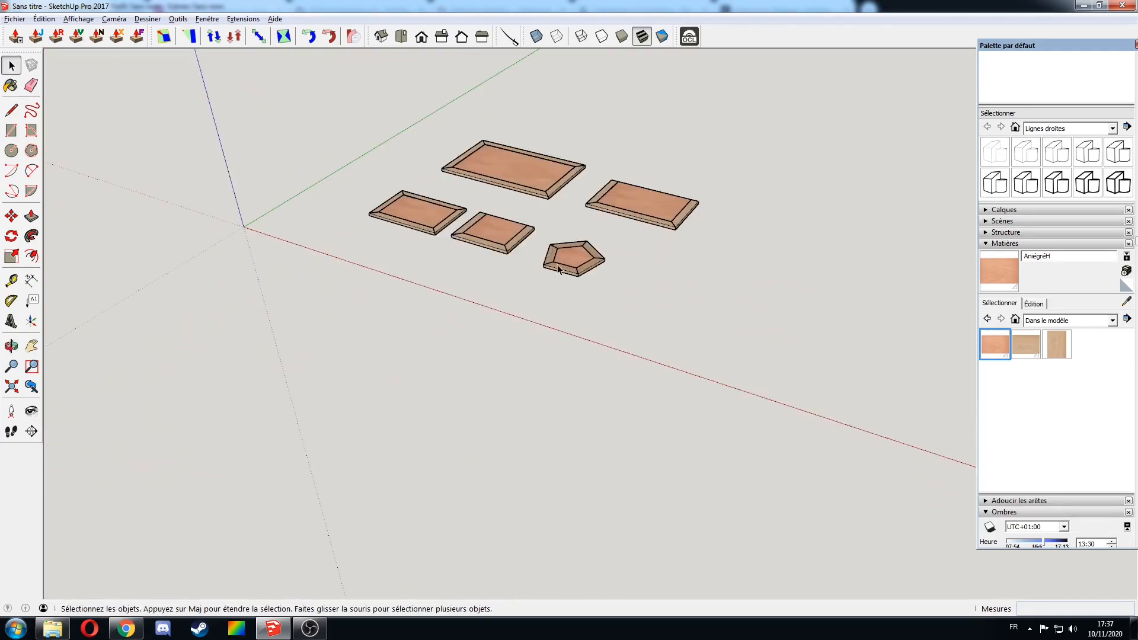
Examine the groove and mitred end of an edging component in the pentagonal panel, and compare it with the assembled corner
scroll(560, 268, "up", 6)
double_click(559, 259)
triple_click(577, 277)
left_click(78, 18)
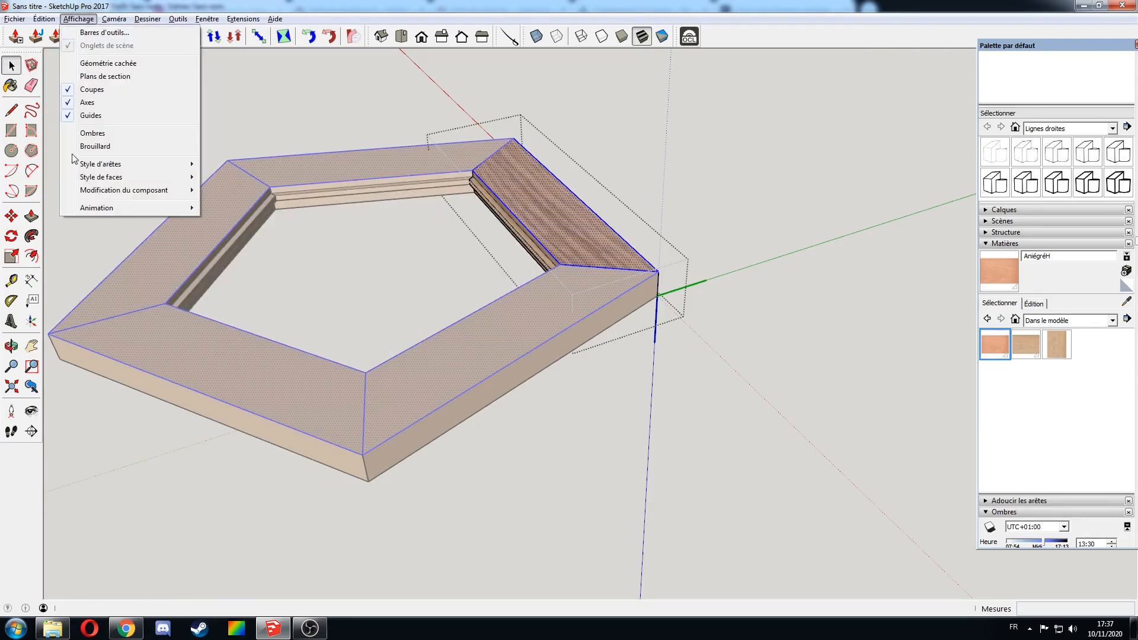
left_click(284, 205)
middle_click_drag(284, 205, 620, 292)
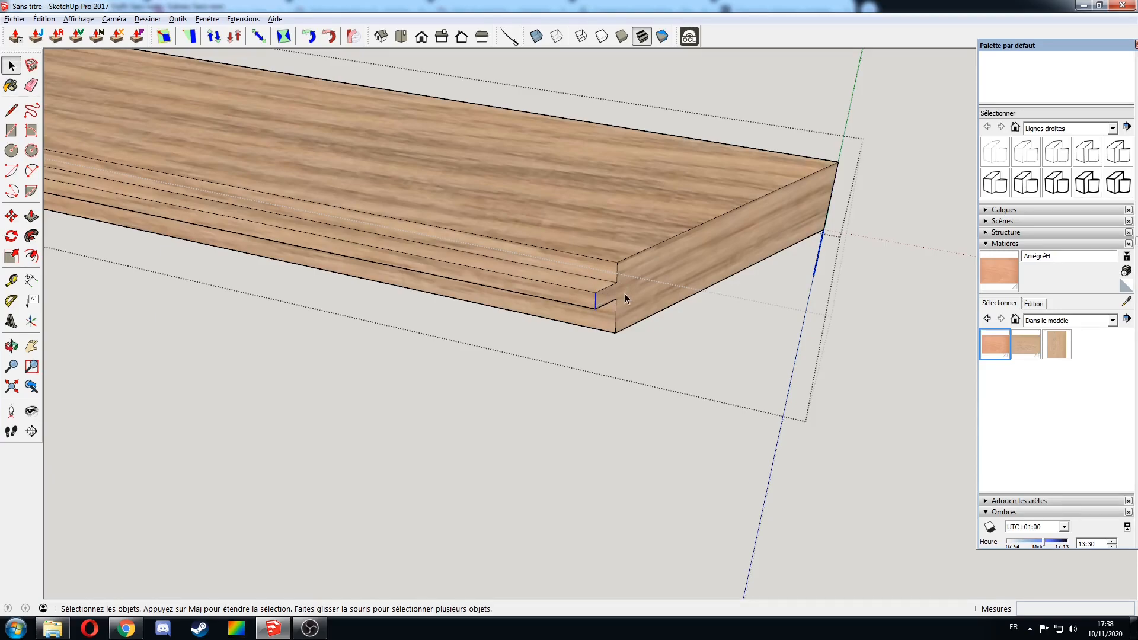
left_click(784, 97)
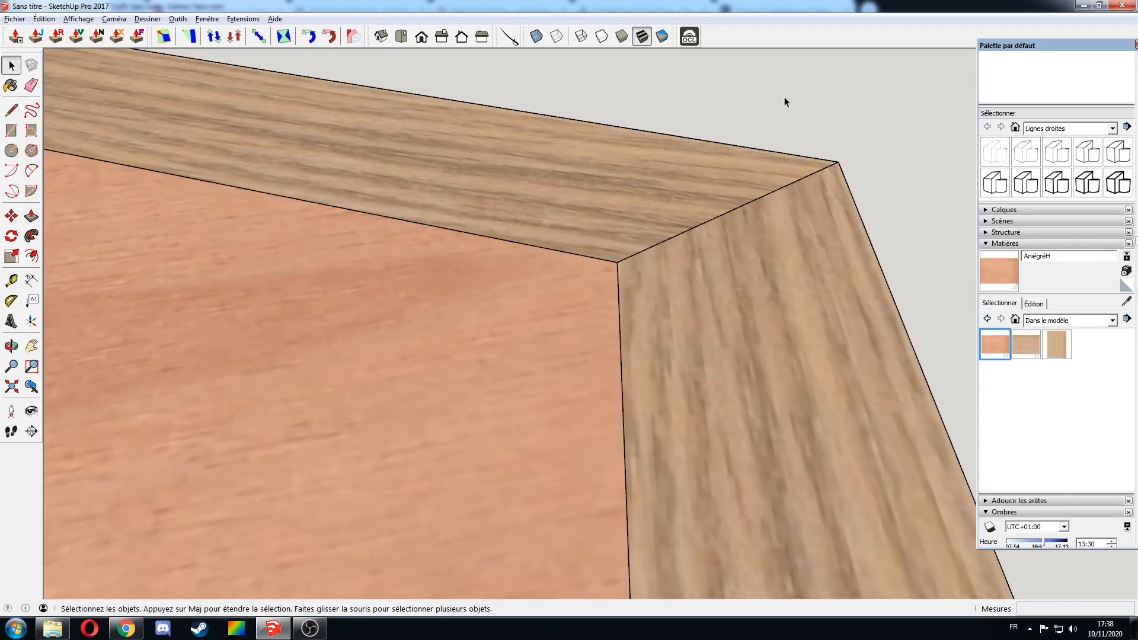
scroll(564, 168, "down", 4)
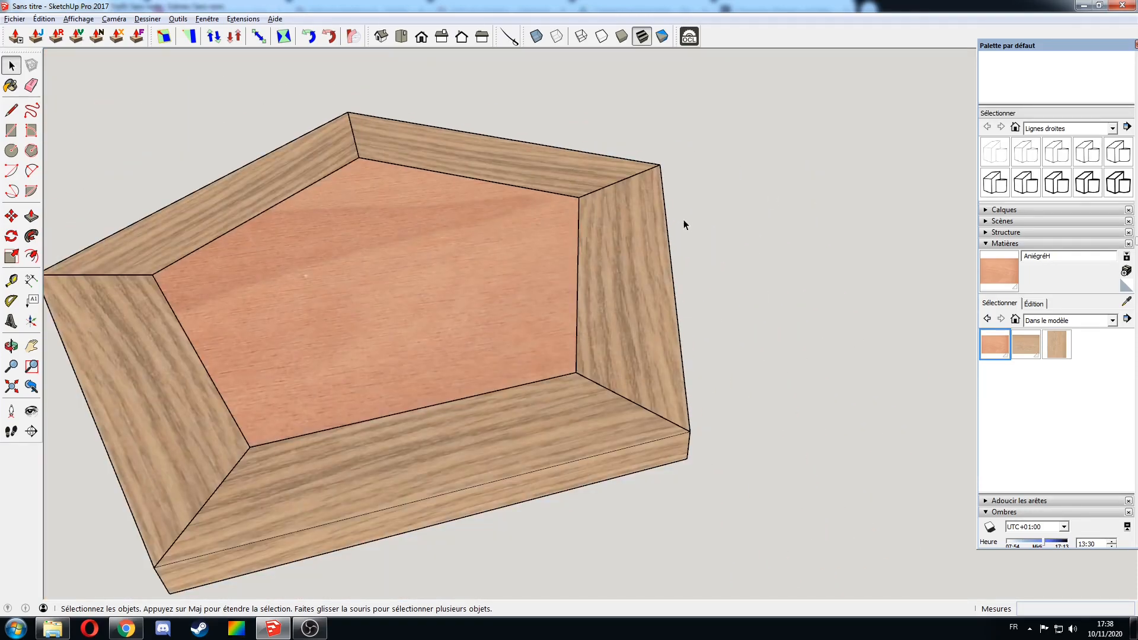
scroll(579, 196, "down", 1)
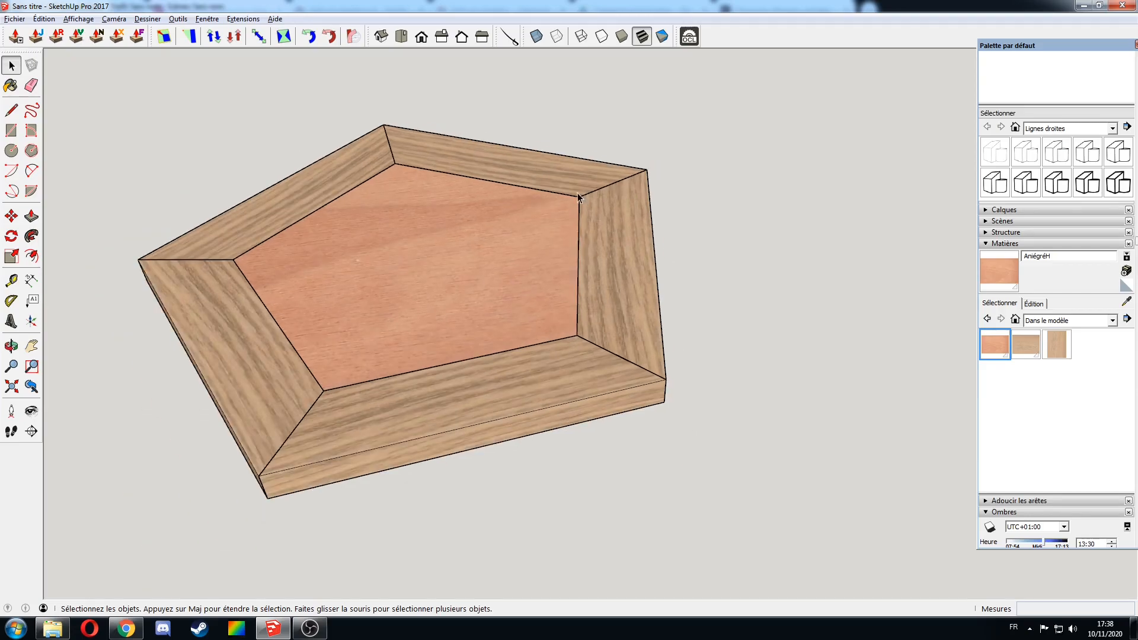
scroll(577, 193, "down", 8)
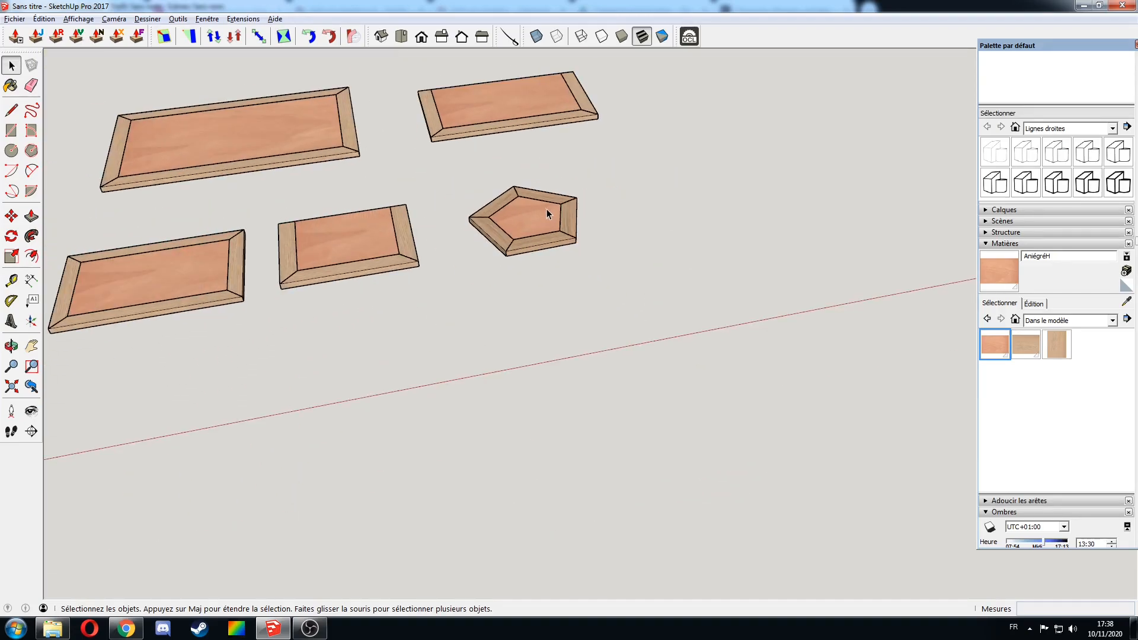
Draw a circle with a radius of about 310 mm on the ground beside the three-sided panel, and set it to 5 segments
middle_click_drag(662, 221, 442, 208, "shift")
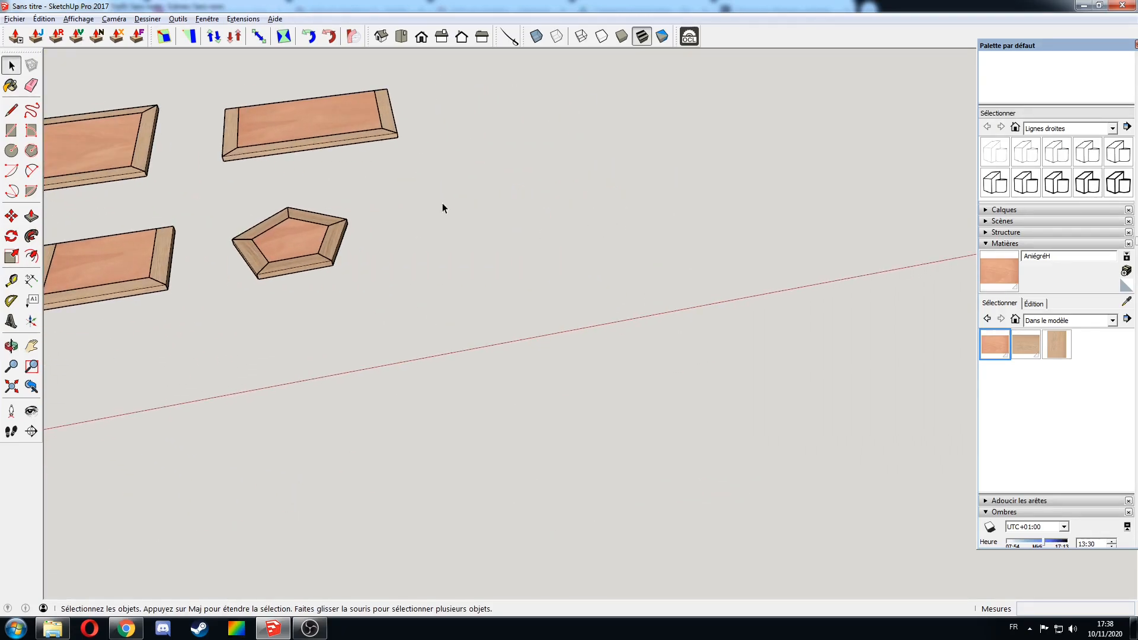
middle_click_drag(479, 226, 410, 220)
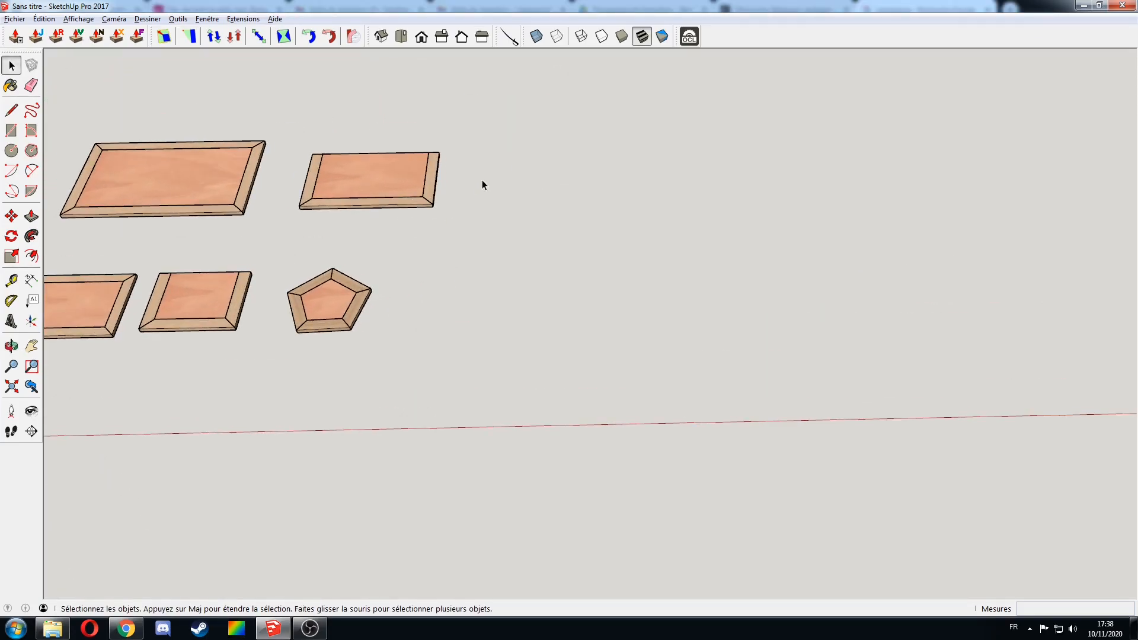
key("c")
left_click(544, 188)
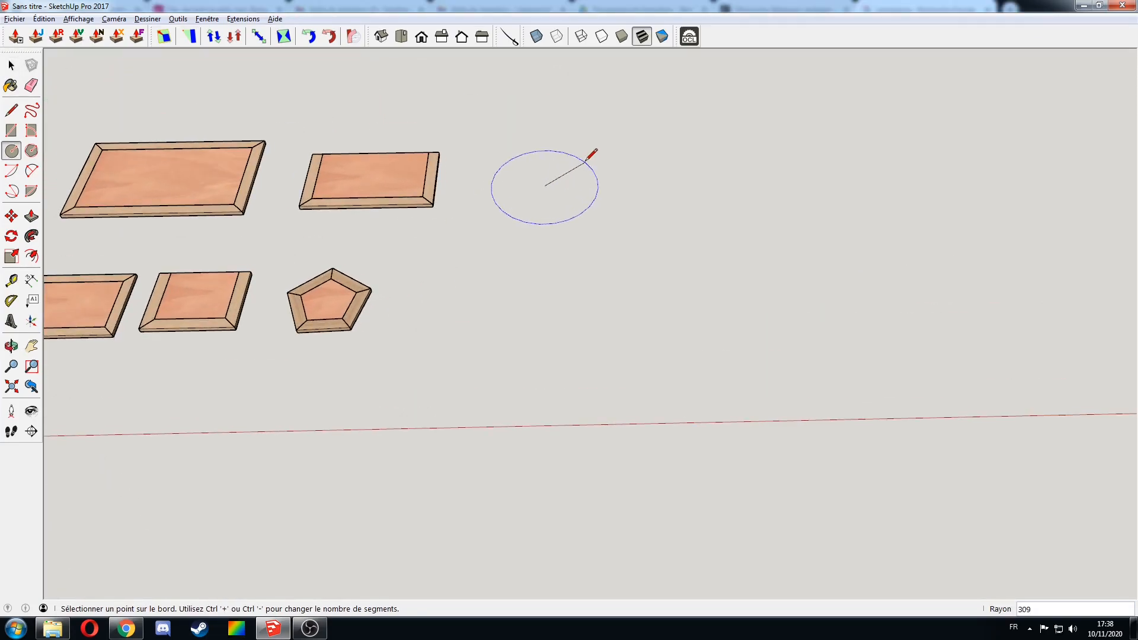
left_click(587, 159)
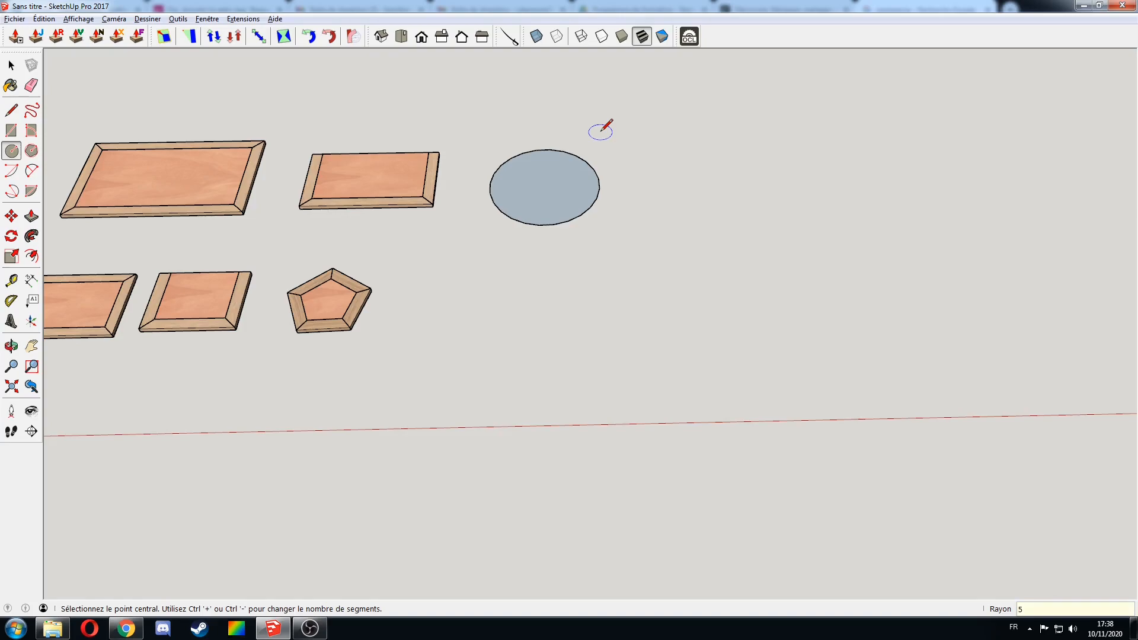
type("5s")
key("Return")
key("space")
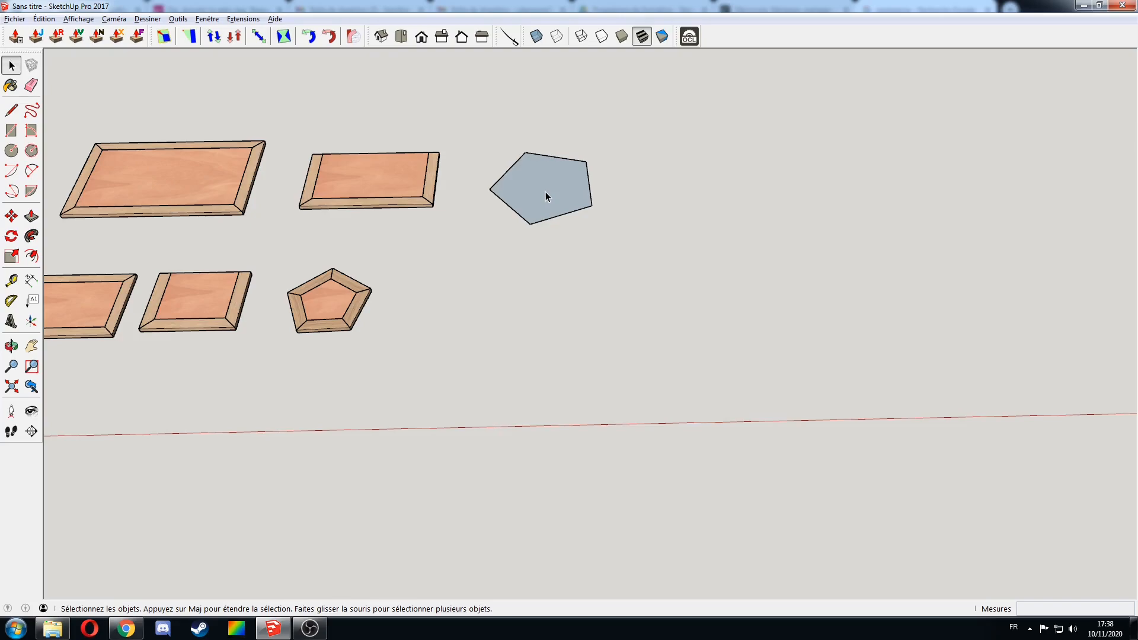
Explode the new pentagon's outline curve into separate edges and check that a single edge can be selected
scroll(563, 217, "up", 3)
left_click(566, 220)
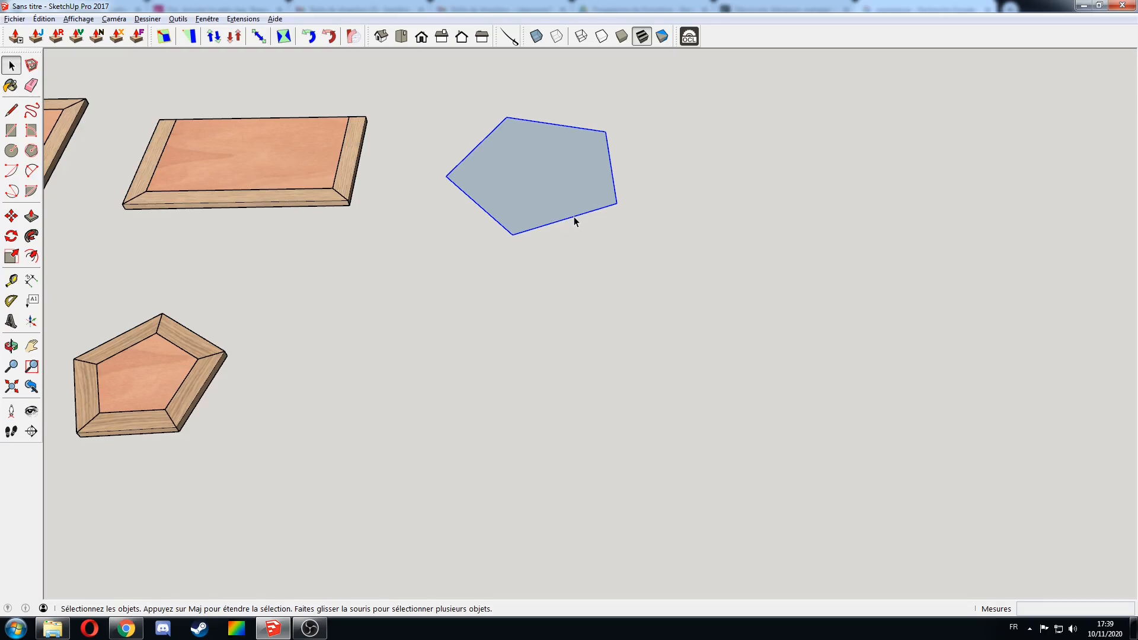
right_click(575, 222)
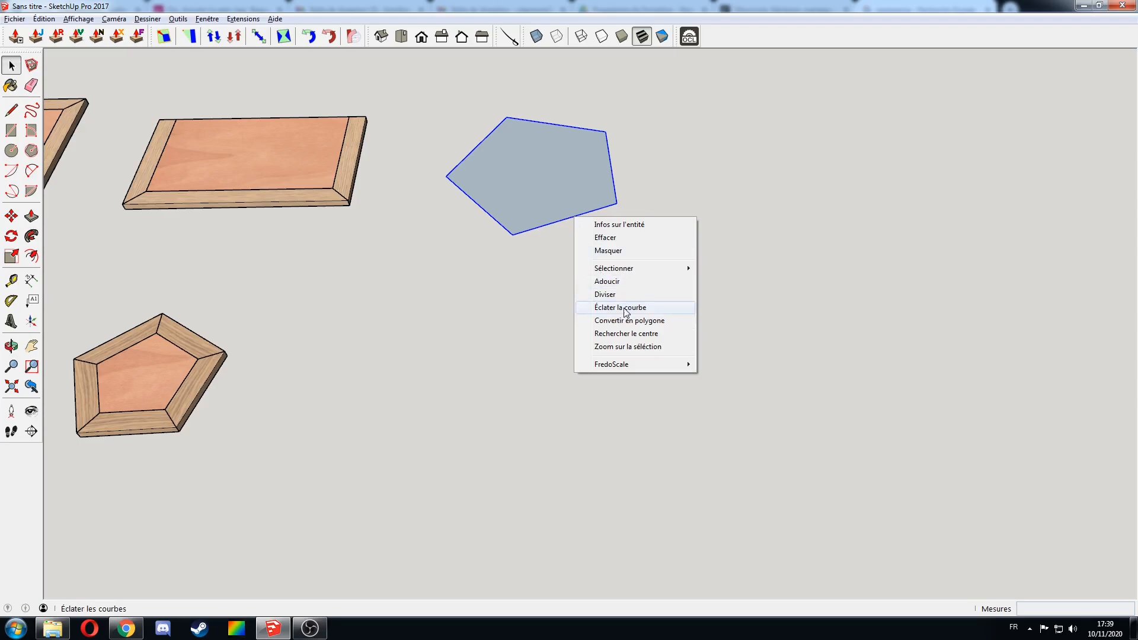
left_click(608, 307)
left_click(579, 216)
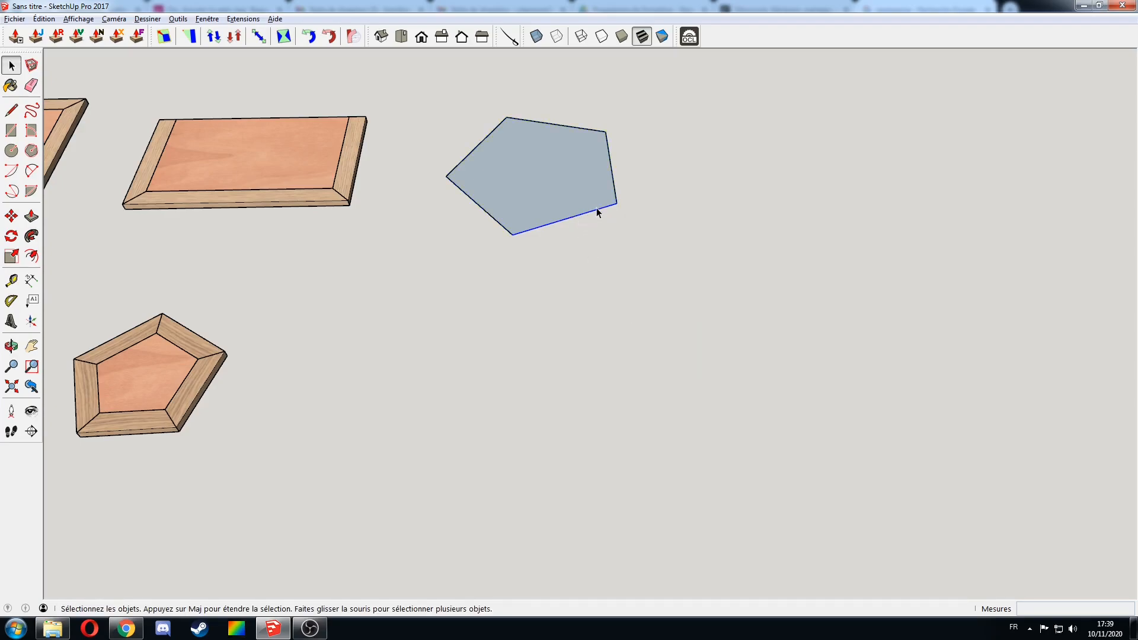
Extrude the pentagon upwards to a thickness of 23 mm with Push/Pull
key("p")
left_click(565, 202)
left_click(566, 191)
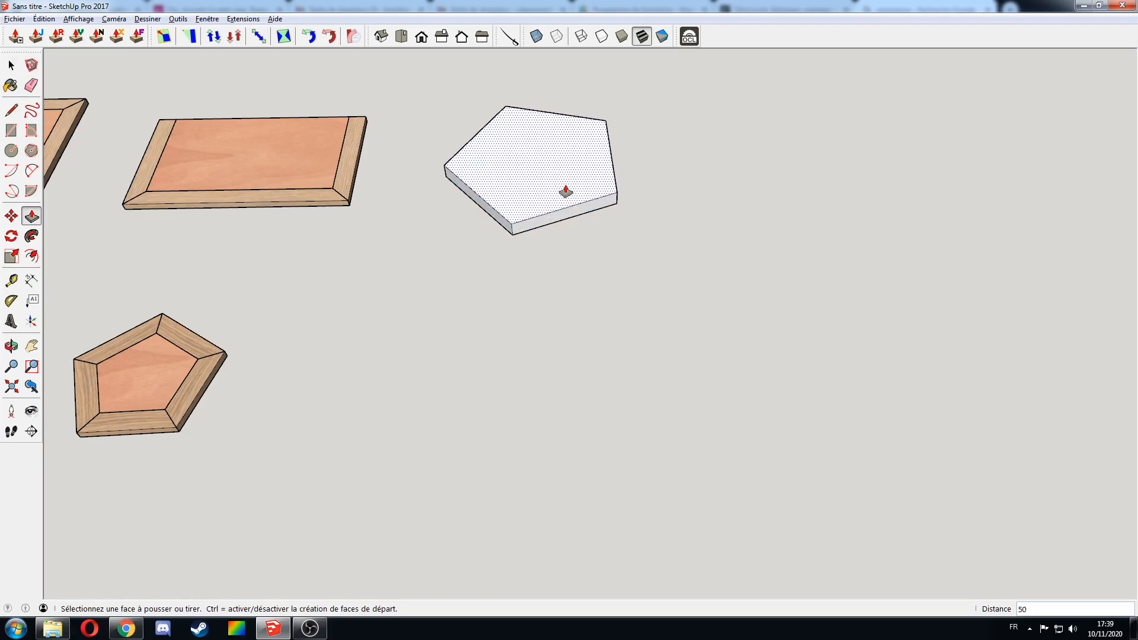
left_click(566, 191)
key("Return")
middle_click_drag(565, 191, 612, 169)
scroll(601, 224, "up", 2)
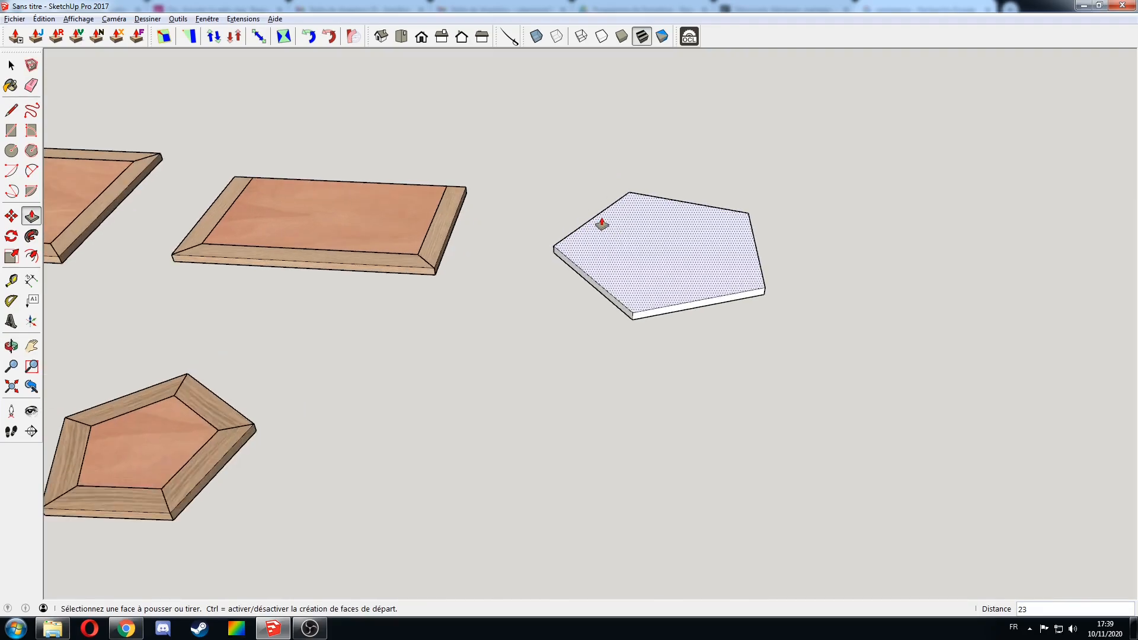
scroll(601, 224, "up", 2)
middle_click_drag(604, 242, 646, 227)
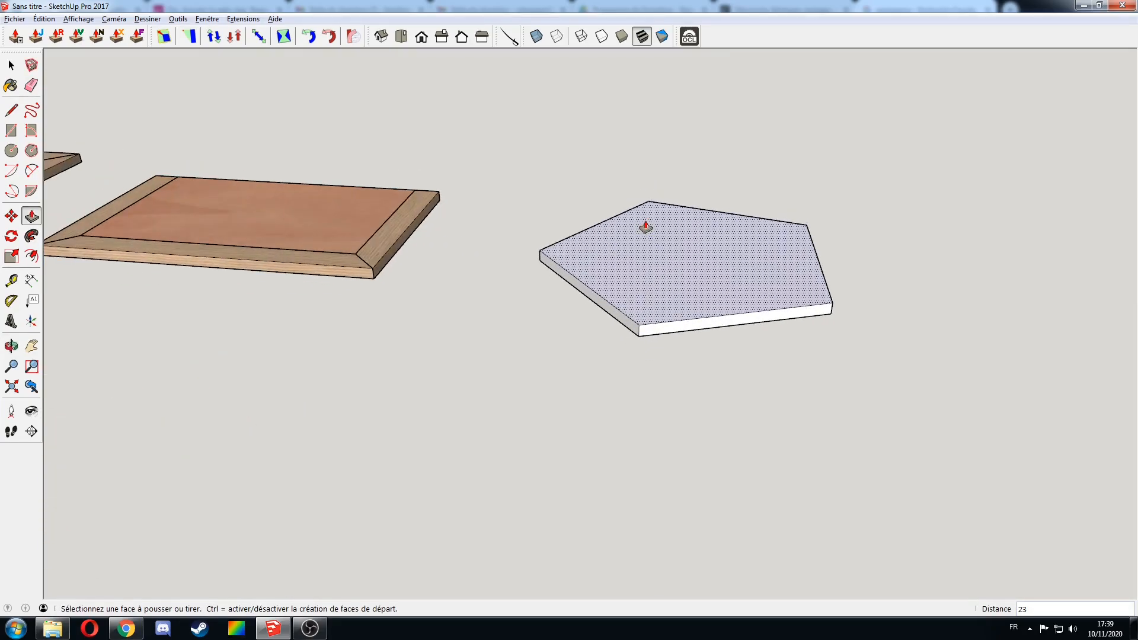
middle_click_drag(656, 284, 668, 313)
Offset the outline of the pentagon's top face inwards to mark the edging width
key("space")
left_click(668, 309)
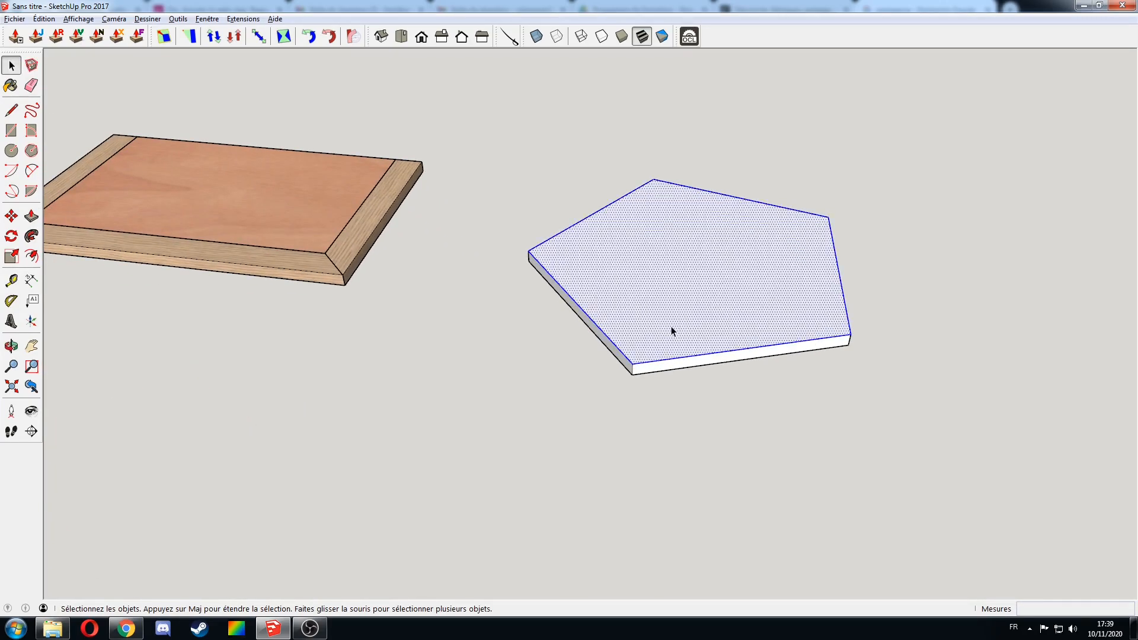
key("f")
left_click(680, 357)
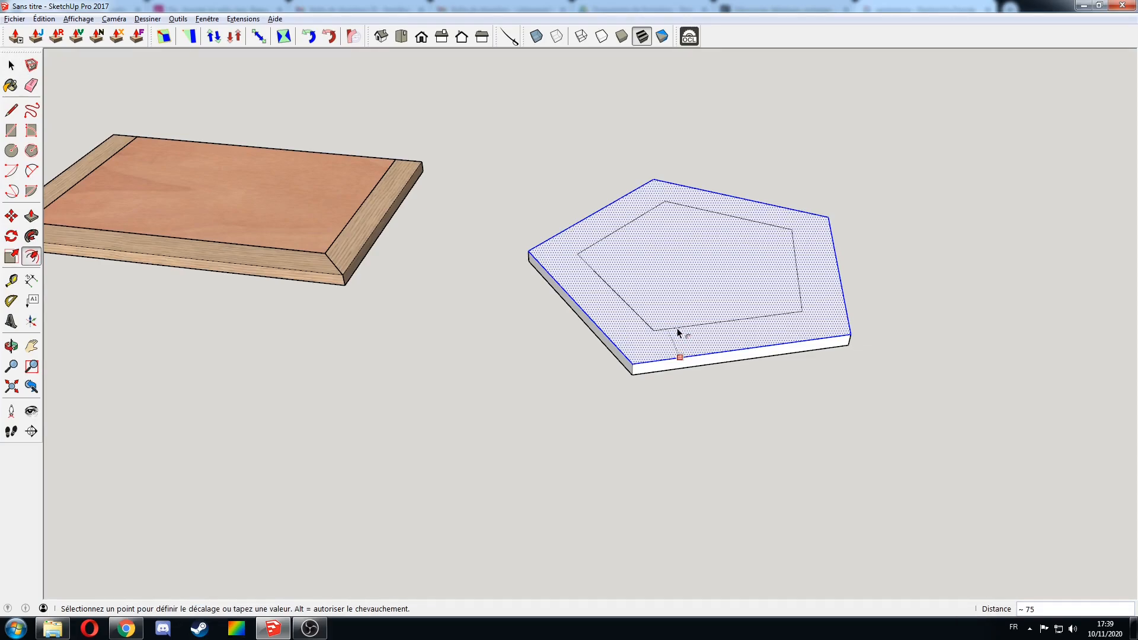
left_click(664, 320)
key("space")
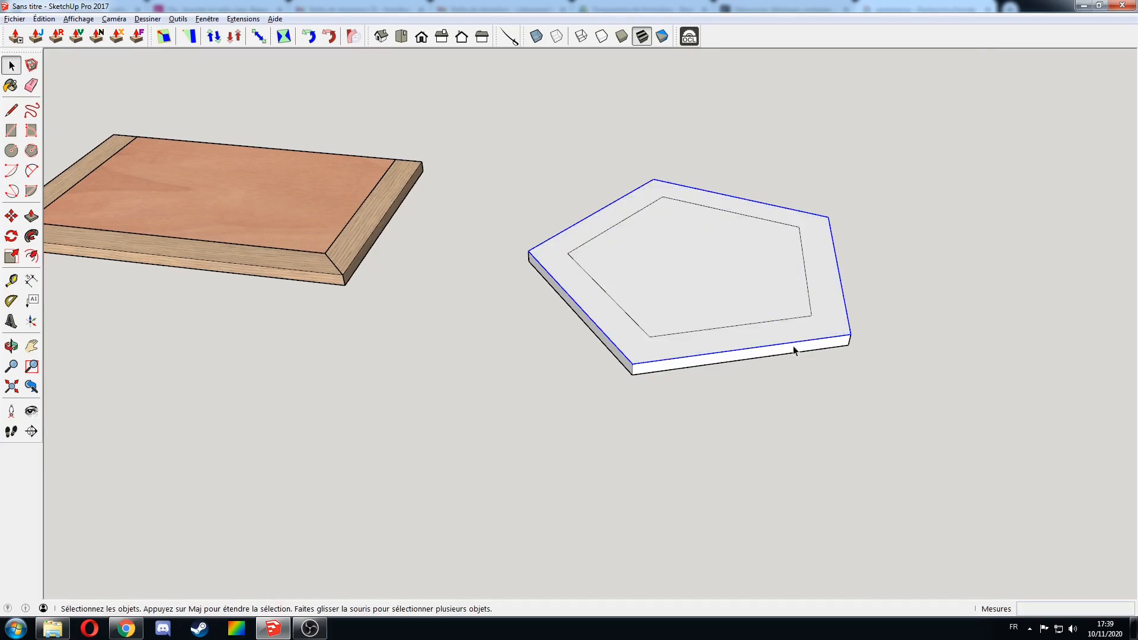
Draw mitre lines from the inner to the outer corners at both ends of the pentagon's front edging strip
middle_click_drag(798, 340, 701, 397)
key("l")
scroll(729, 391, "down", 3)
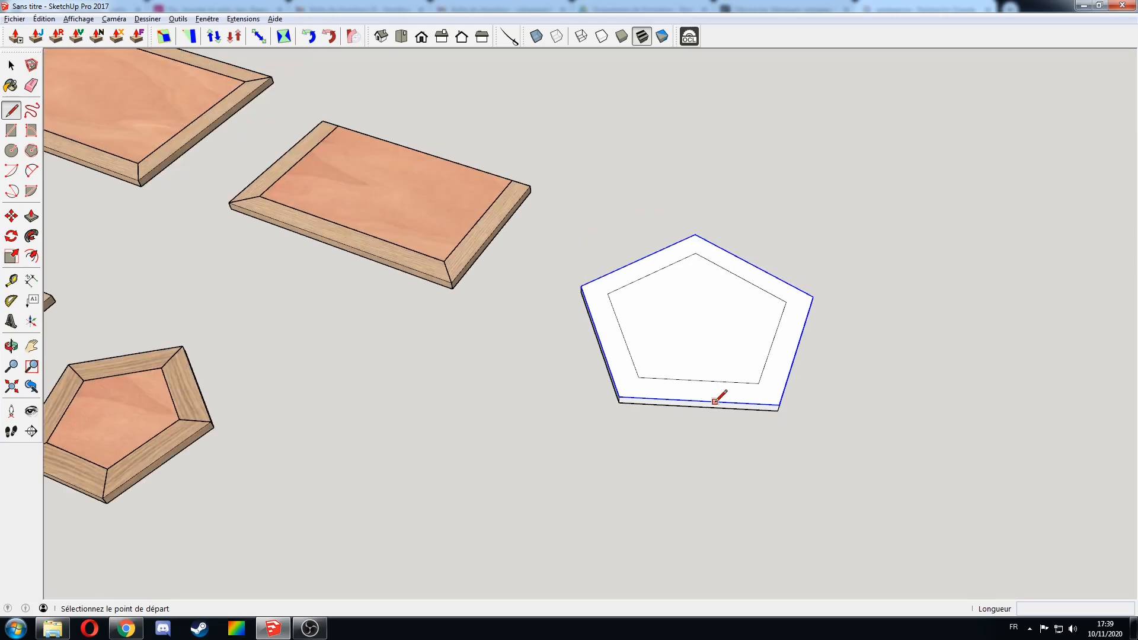
left_click(742, 388)
left_click(756, 406)
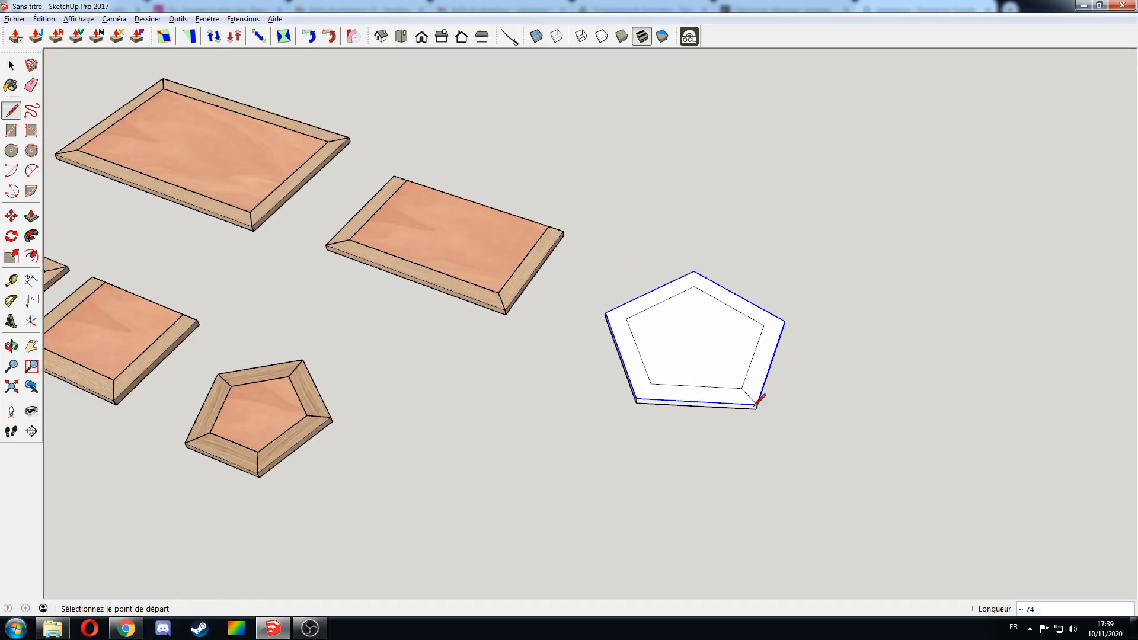
key("space")
key("l")
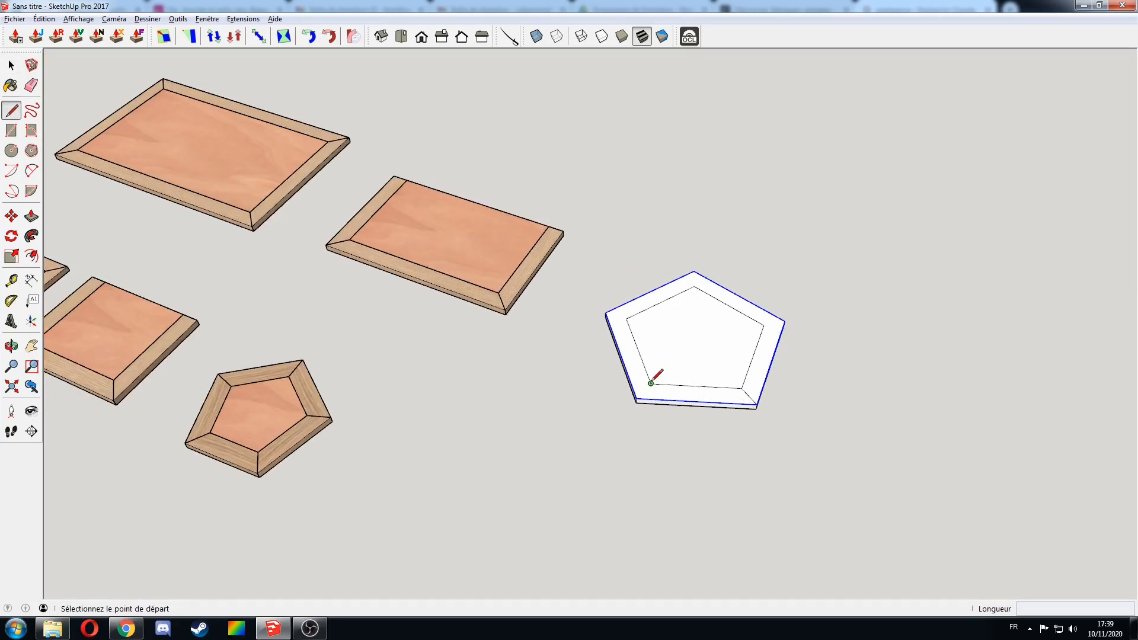
left_click(651, 384)
left_click(637, 400)
Make the pentagon's front mitred edging strip and its outer side face a component named Emboiture
key("space")
middle_click_drag(642, 390, 580, 367)
left_click_drag(580, 367, 787, 493)
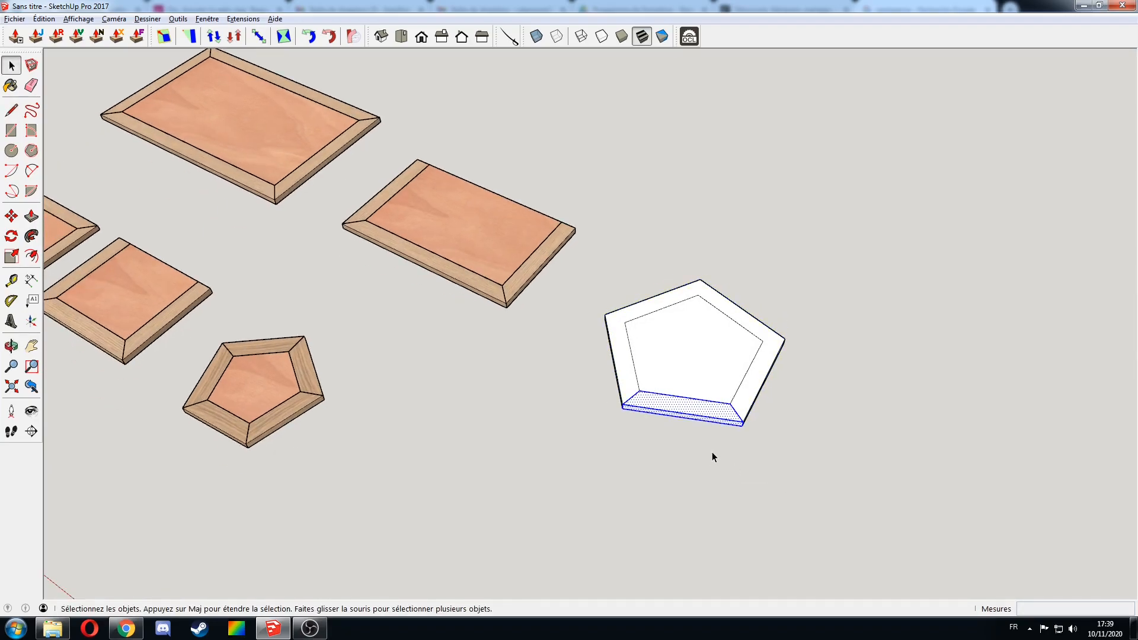
key("g")
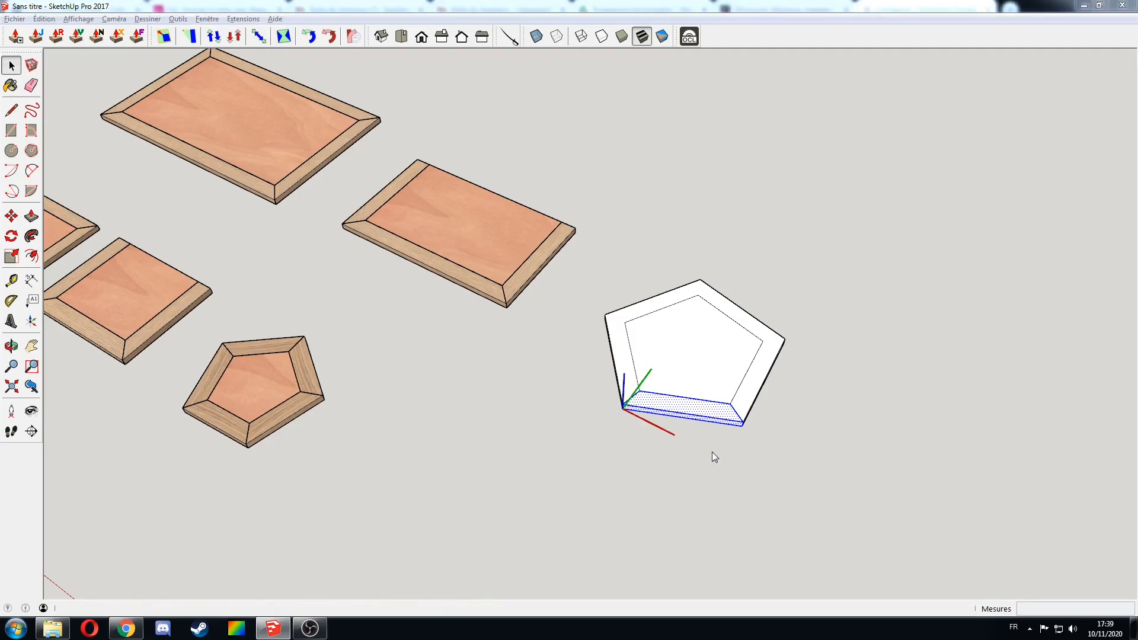
type("Emboiture")
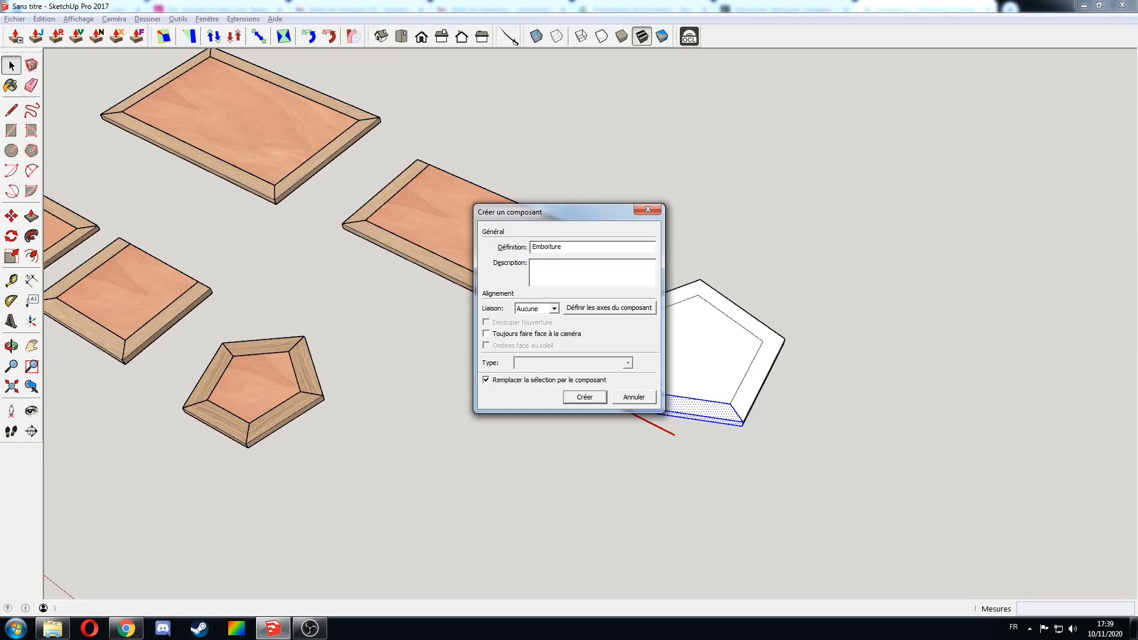
key("Return")
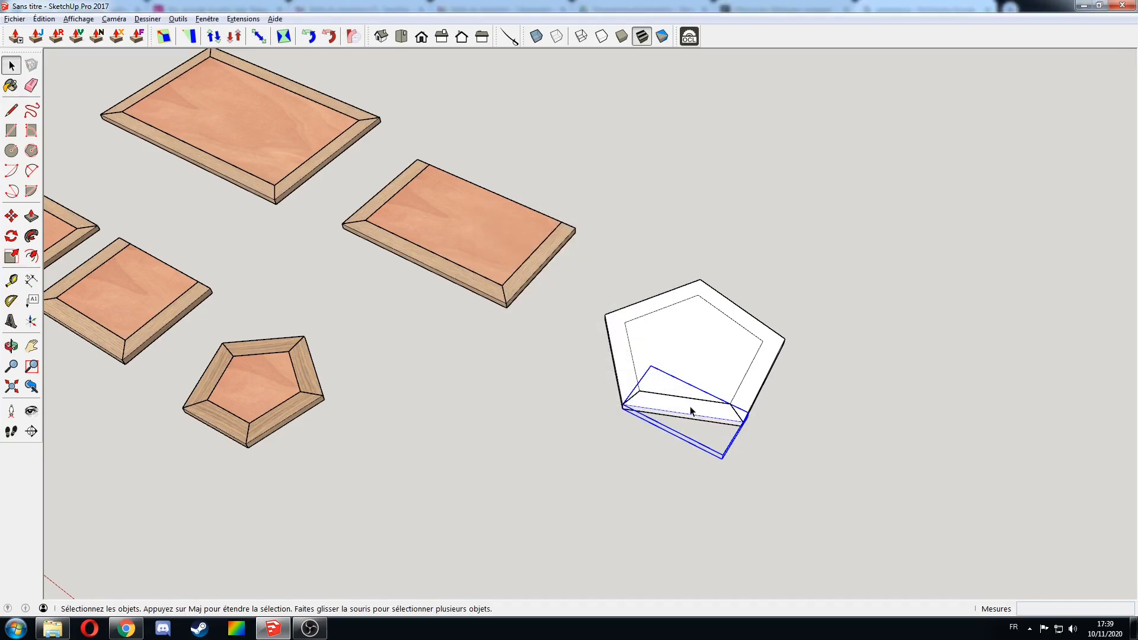
Hide the new edging component and delete the rest of the pentagon's outer rim, keeping only the inner pentagonal face
right_click(691, 410)
left_click(730, 163)
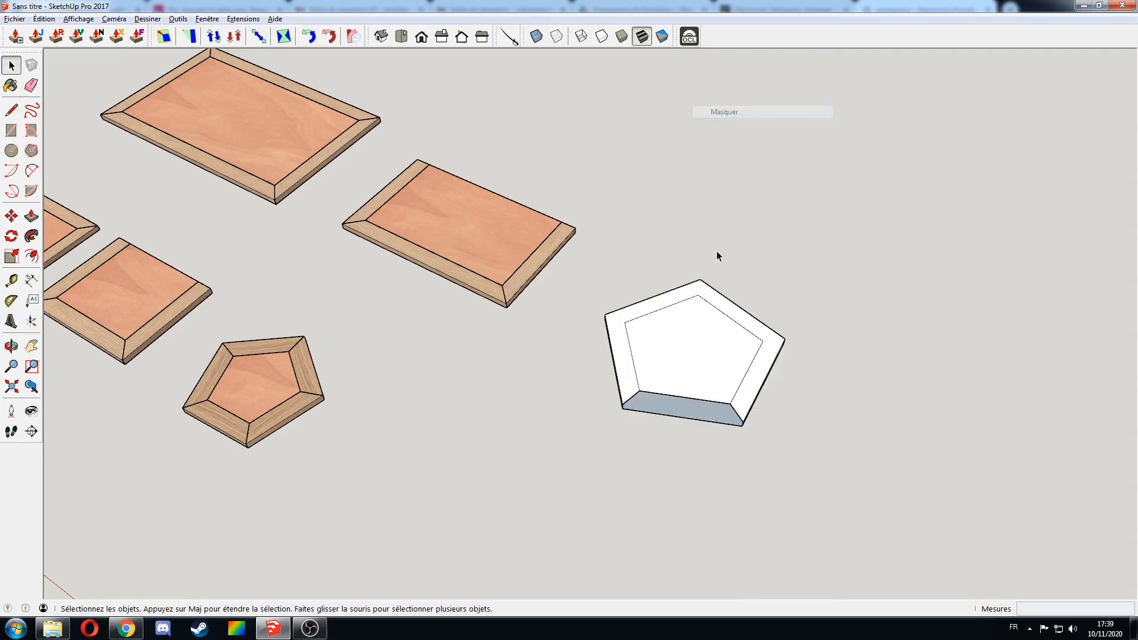
middle_click_drag(731, 163, 761, 382)
left_click_drag(761, 378, 762, 379)
key("Delete")
left_click_drag(628, 387, 628, 386)
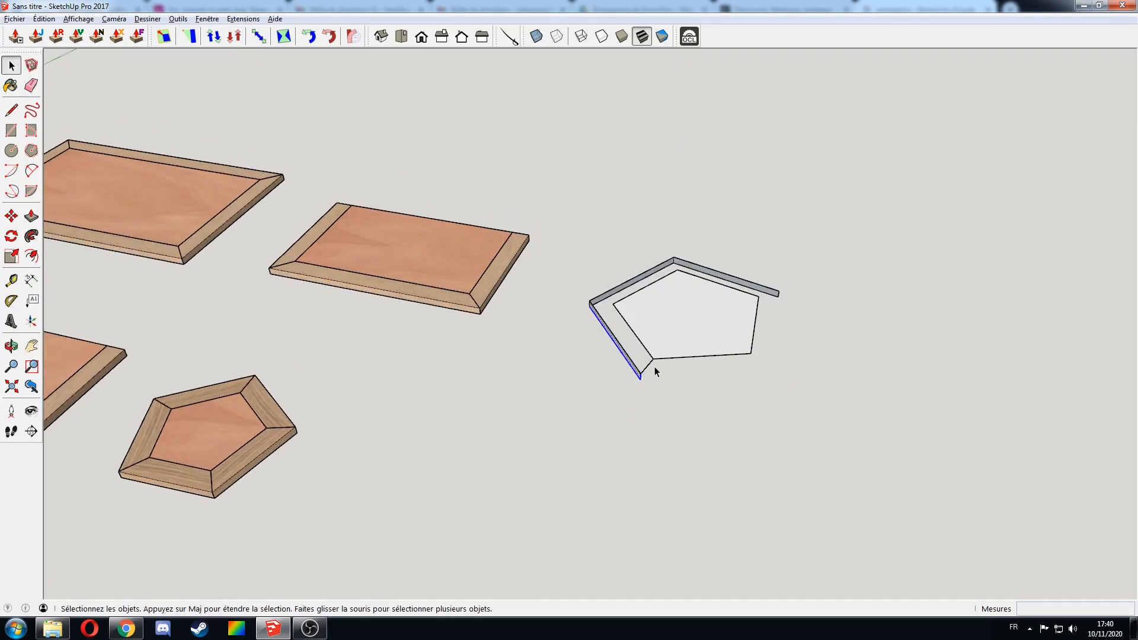
key("Delete")
left_click_drag(580, 311, 581, 312)
key("Delete")
left_click_drag(805, 275, 774, 297)
key("Delete")
key("Delete")
key("p")
double_click(706, 344)
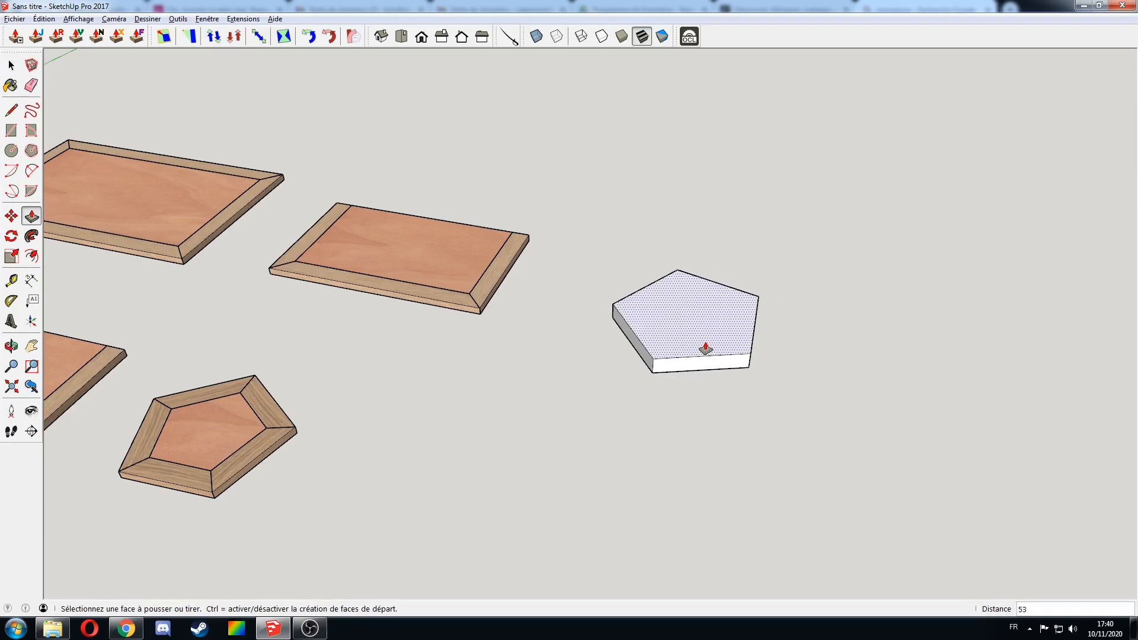
key("ctrl+z")
Extrude the inner pentagonal face by 15 mm to form the centre board
key("o")
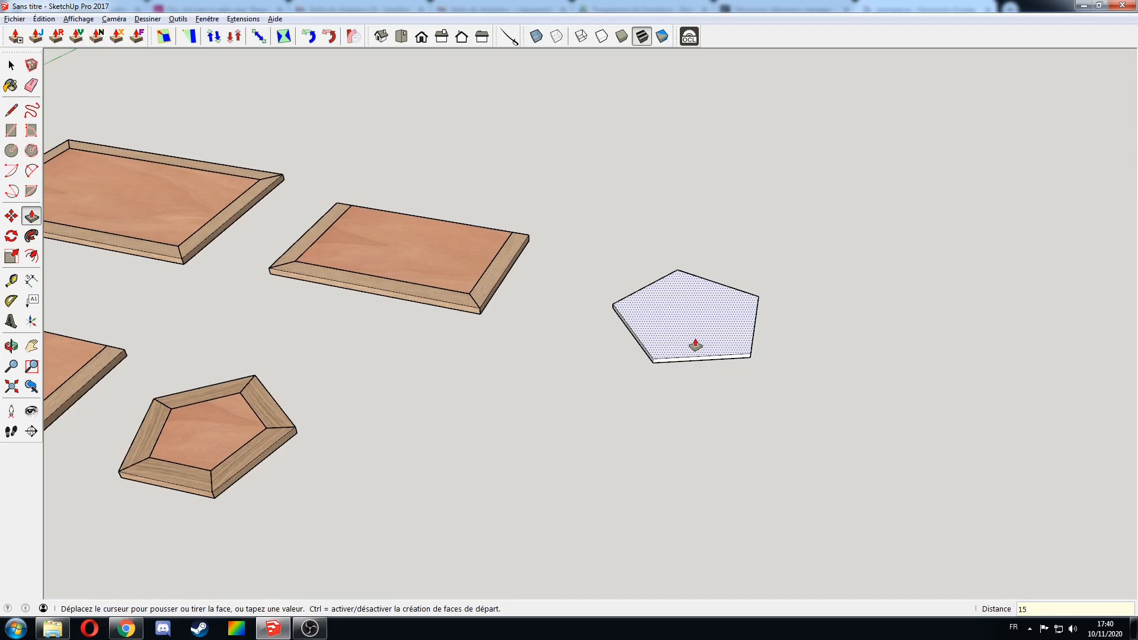
left_click_drag(705, 343, 692, 391)
key("p")
scroll(702, 358, "up", 3)
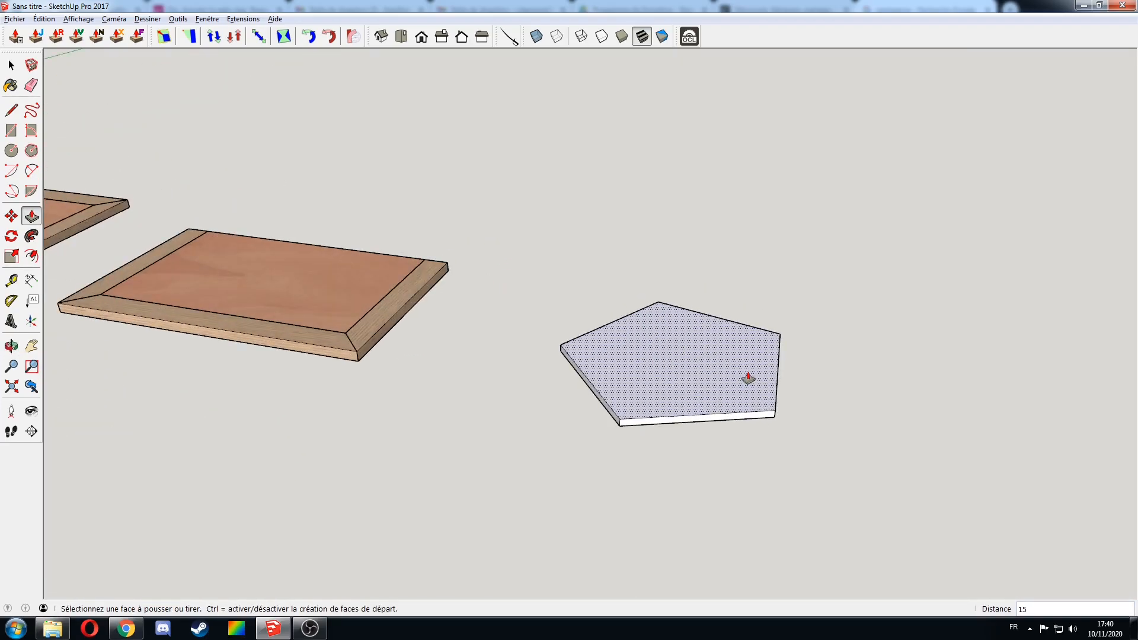
key("space")
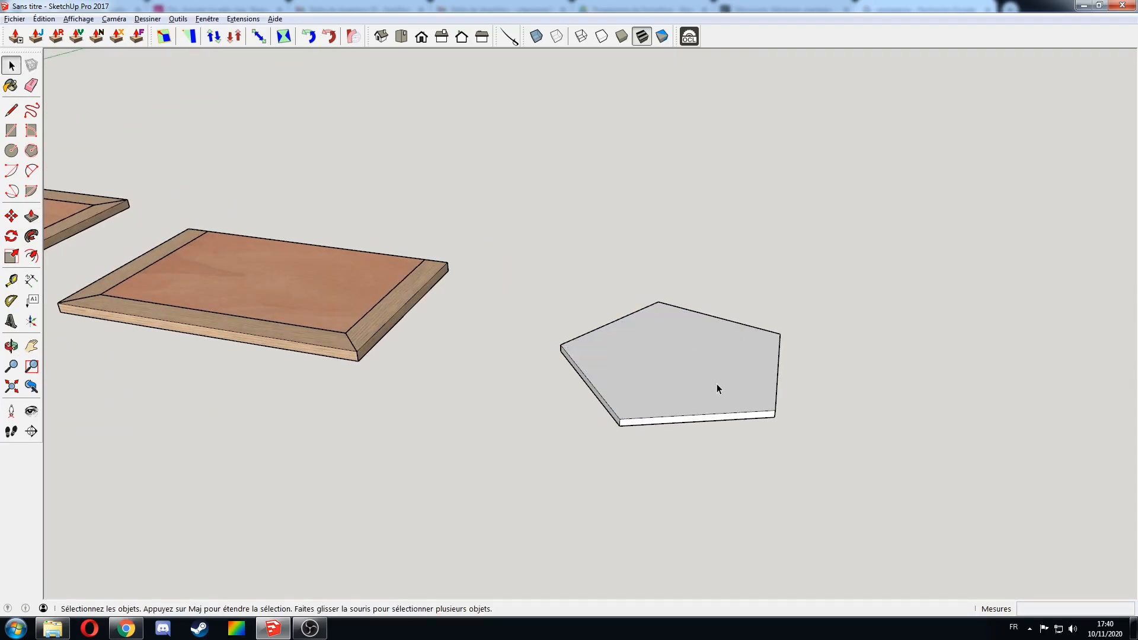
Hide the top face of the pentagonal centre board
scroll(683, 376, "up", 2)
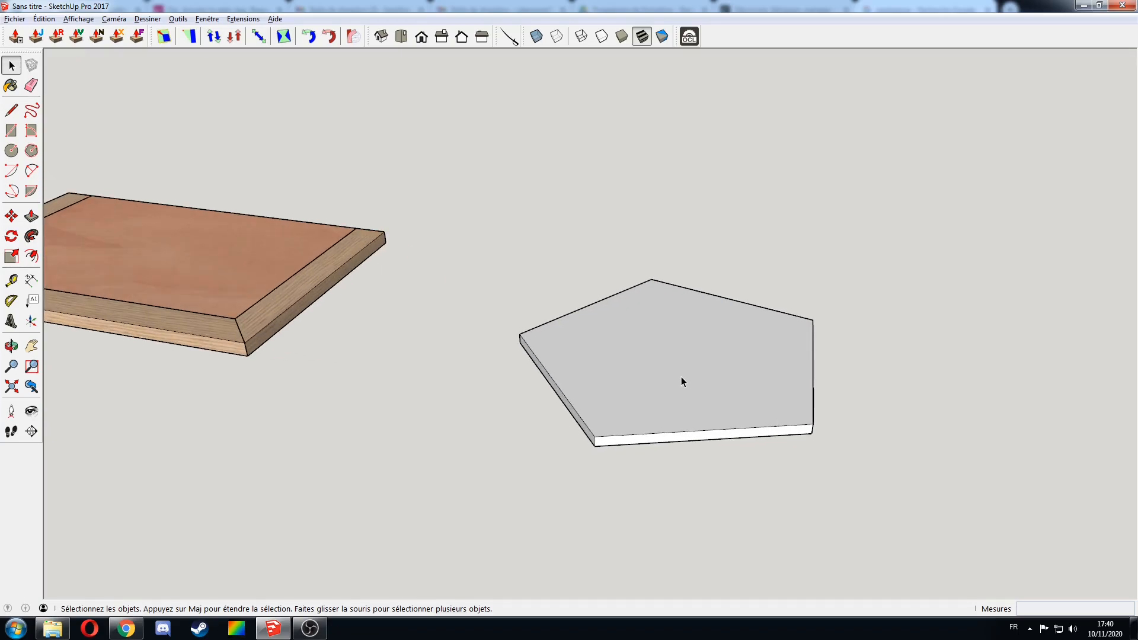
scroll(706, 379, "up", 2)
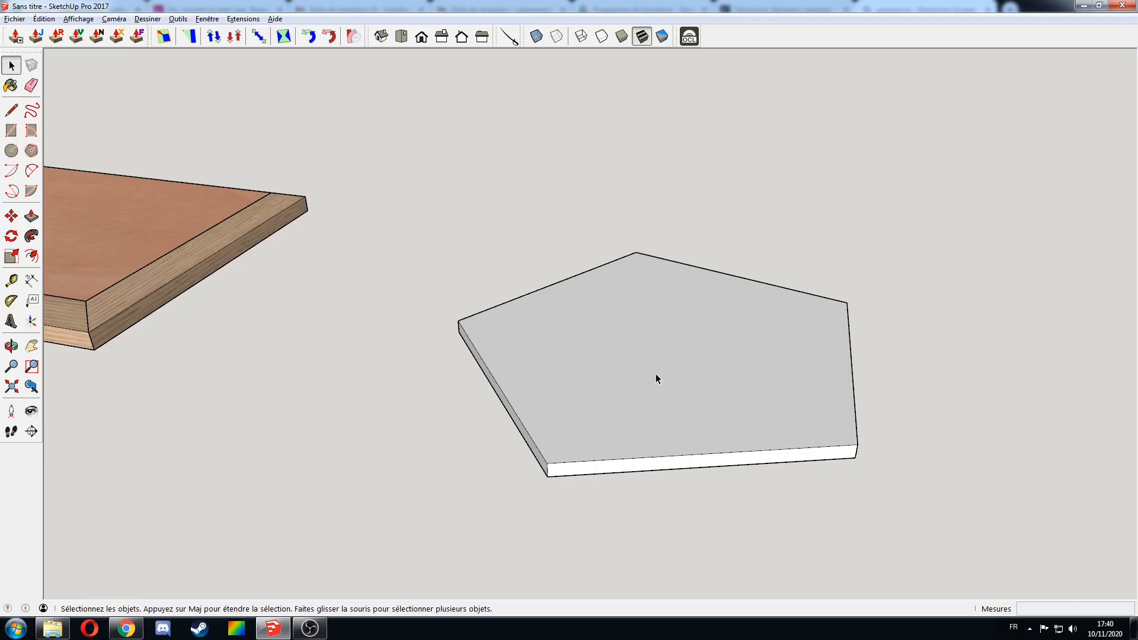
scroll(841, 373, "up", 2)
right_click(788, 379)
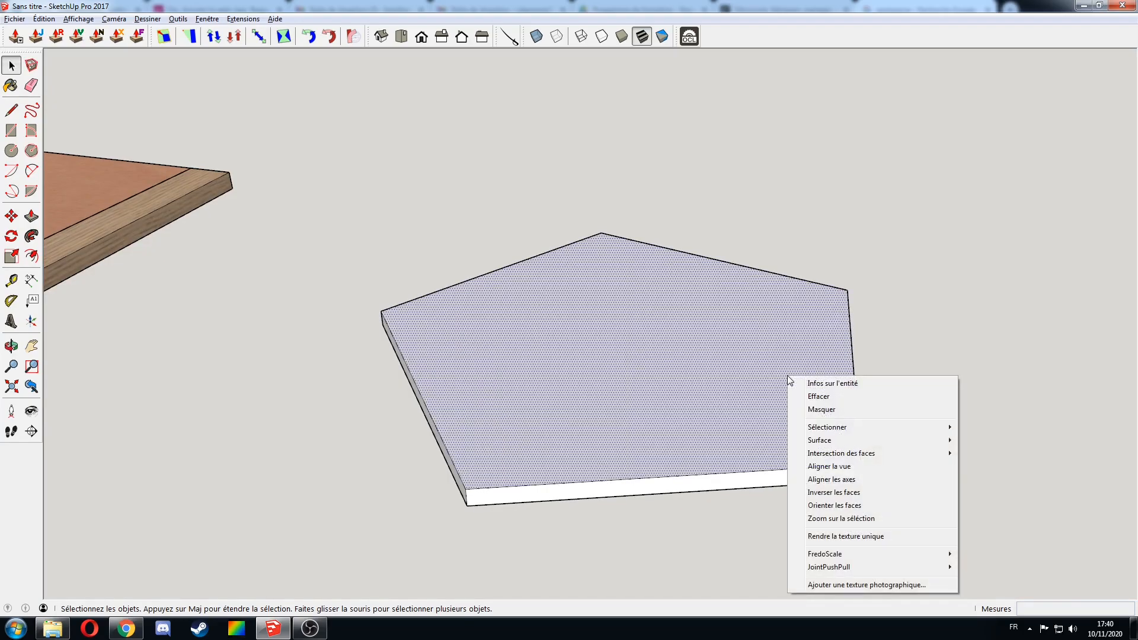
left_click(822, 409)
Draw a 5 × 5 mm square profile on the centre board's side face, against its vertical corner edge at mid-thickness
middle_click_drag(812, 404, 863, 354)
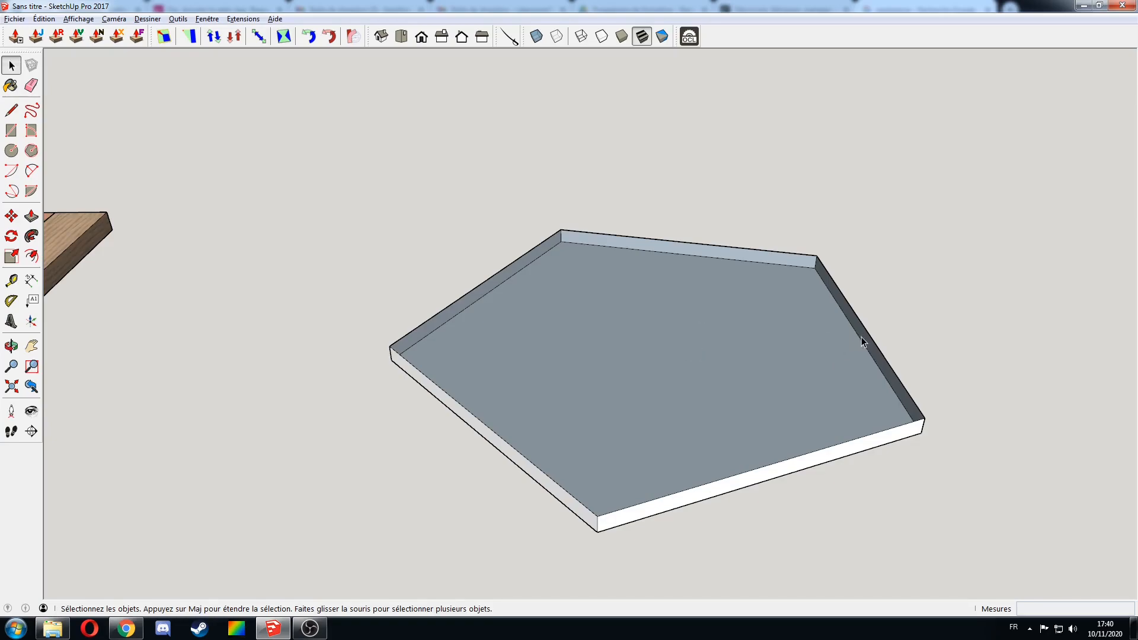
scroll(861, 337, "up", 3)
scroll(863, 342, "down", 4)
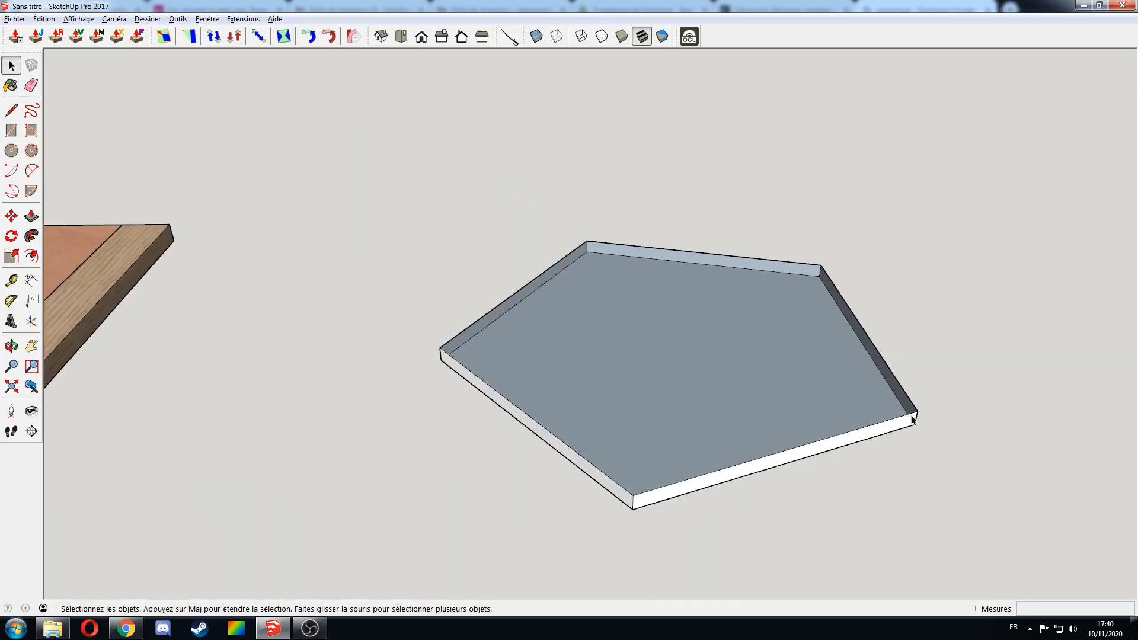
scroll(913, 418, "up", 2)
middle_click_drag(915, 419, 795, 389)
scroll(808, 422, "up", 3)
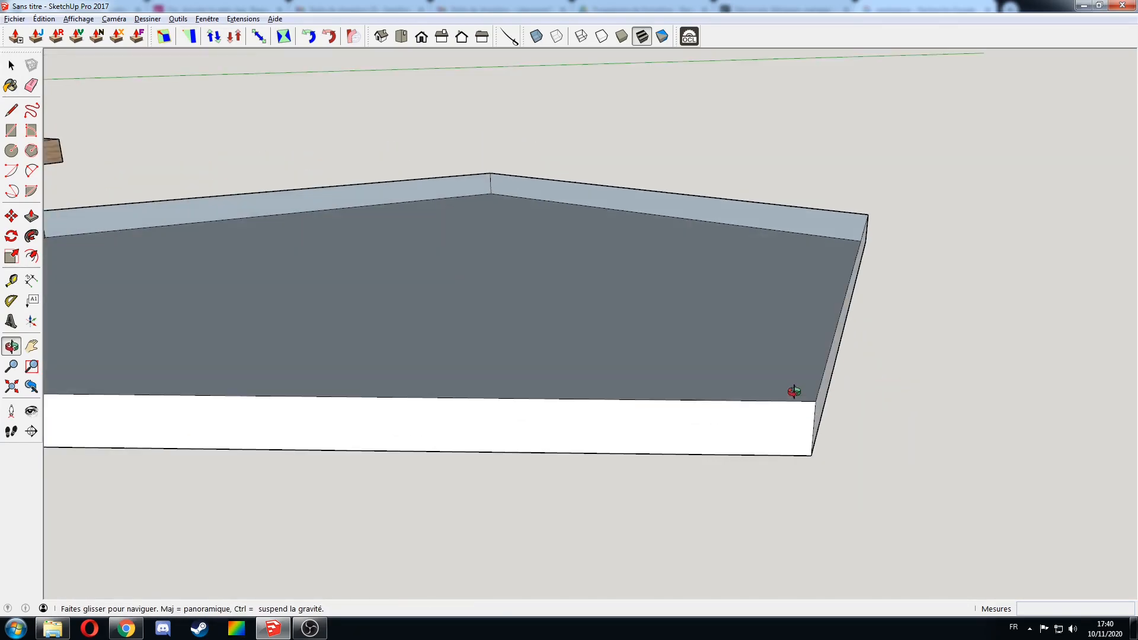
key("r")
left_click(813, 417)
left_click(793, 436)
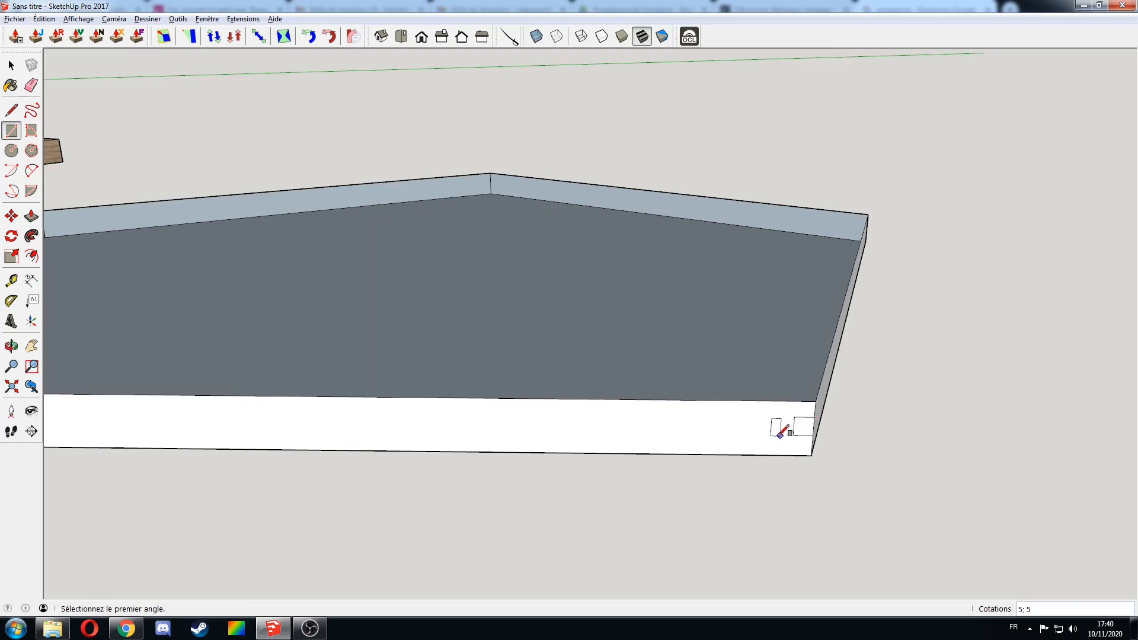
Try to cut a groove around the pentagonal board by sweeping the square profile with Follow Me, and undo it
key("space")
left_click(755, 344)
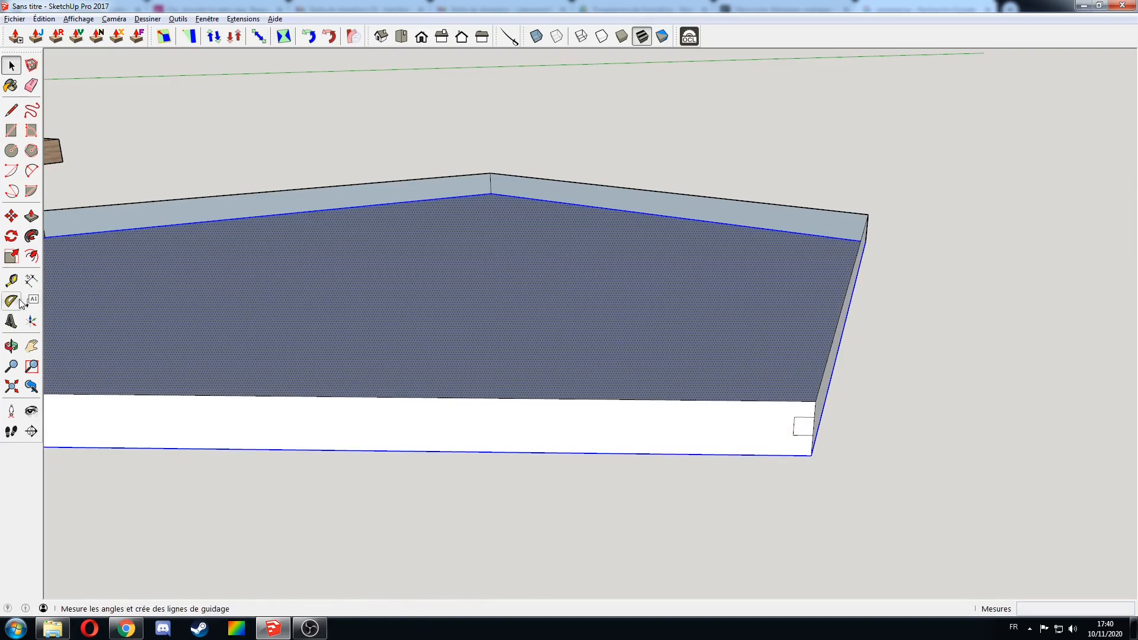
left_click(31, 236)
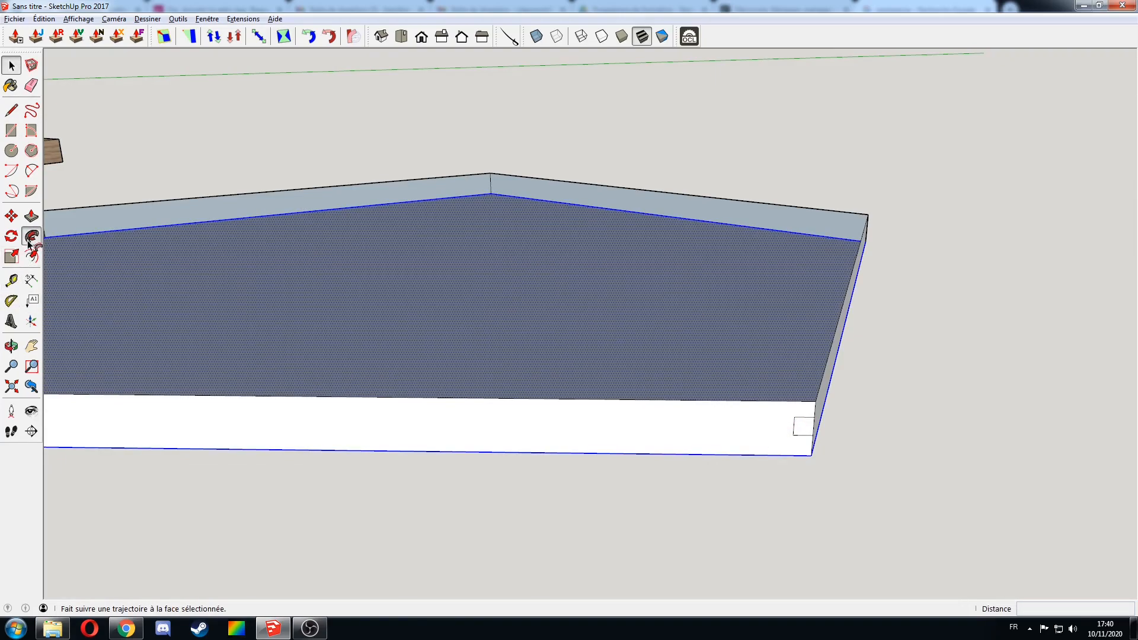
left_click(805, 428)
scroll(795, 423, "up", 2)
scroll(796, 424, "up", 1)
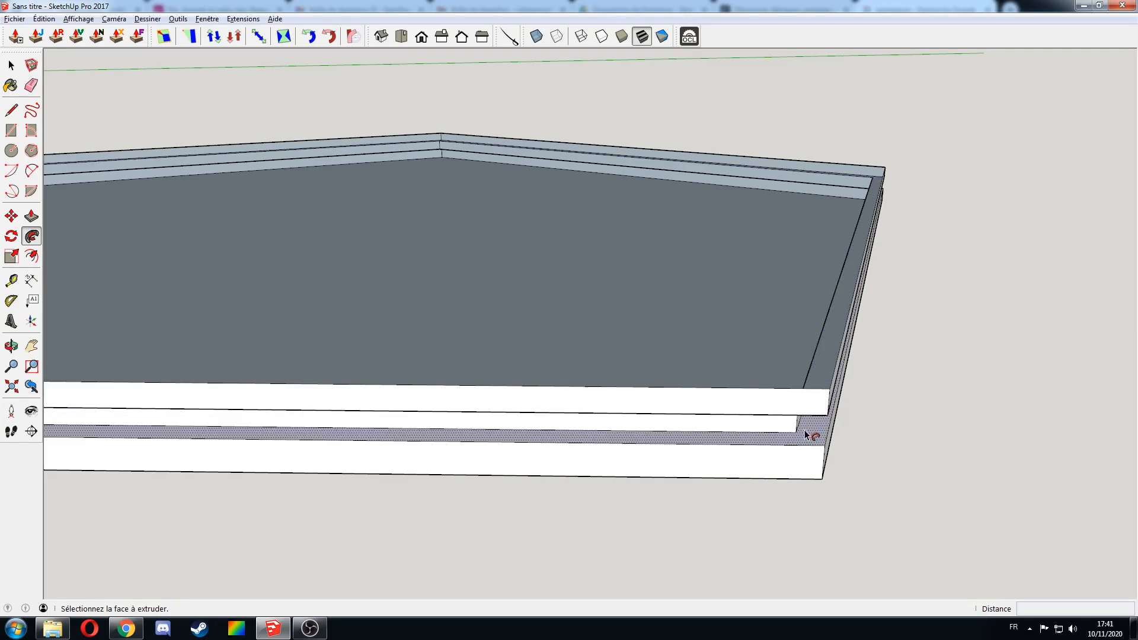
scroll(805, 432, "up", 1)
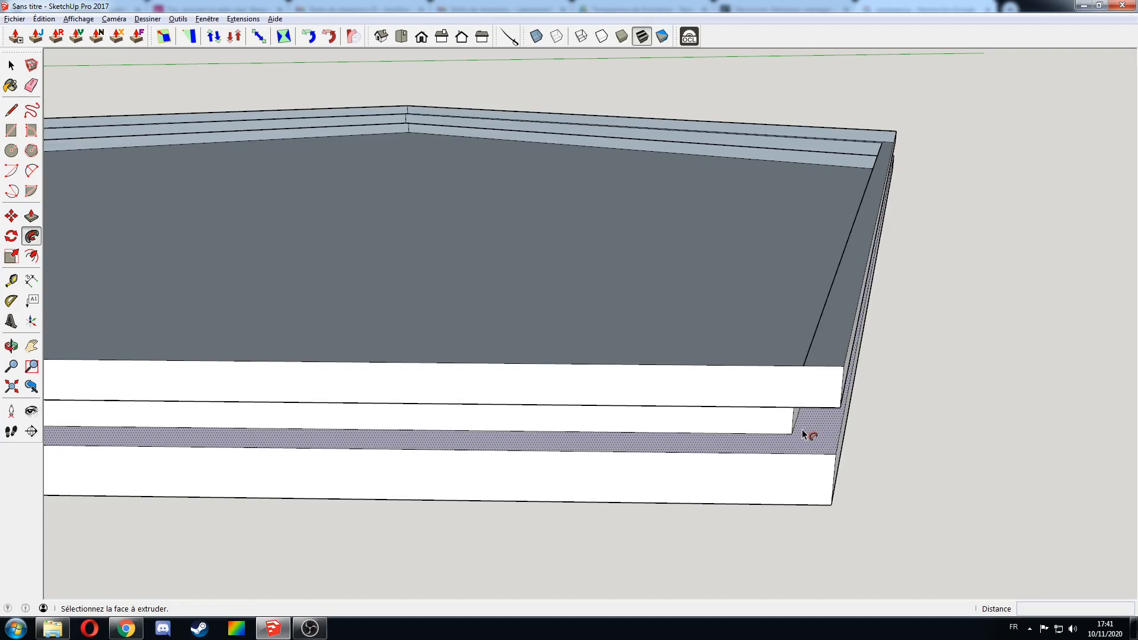
key("ctrl+z")
Measure the square profile's width from the board's vertical corner edge
key("t")
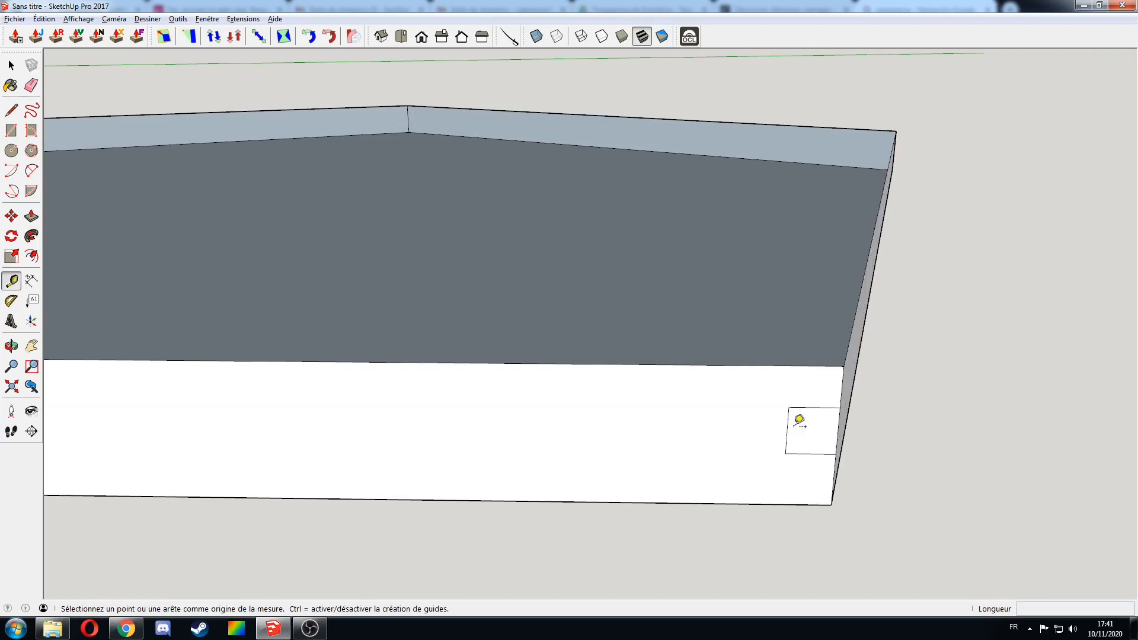
left_click(839, 418)
type("5")
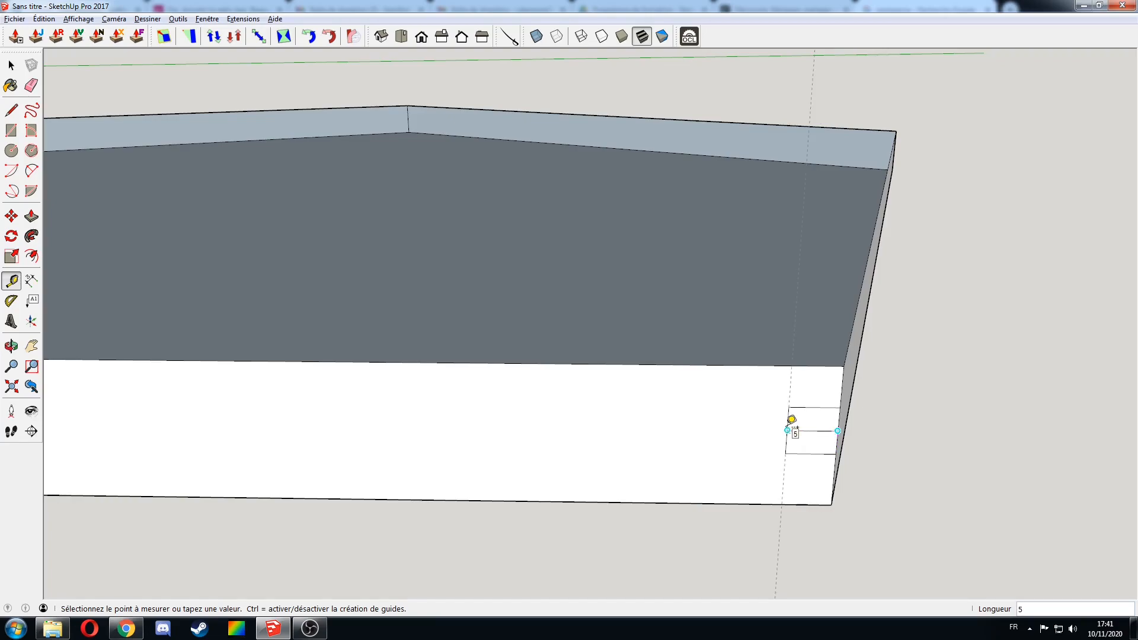
key("space")
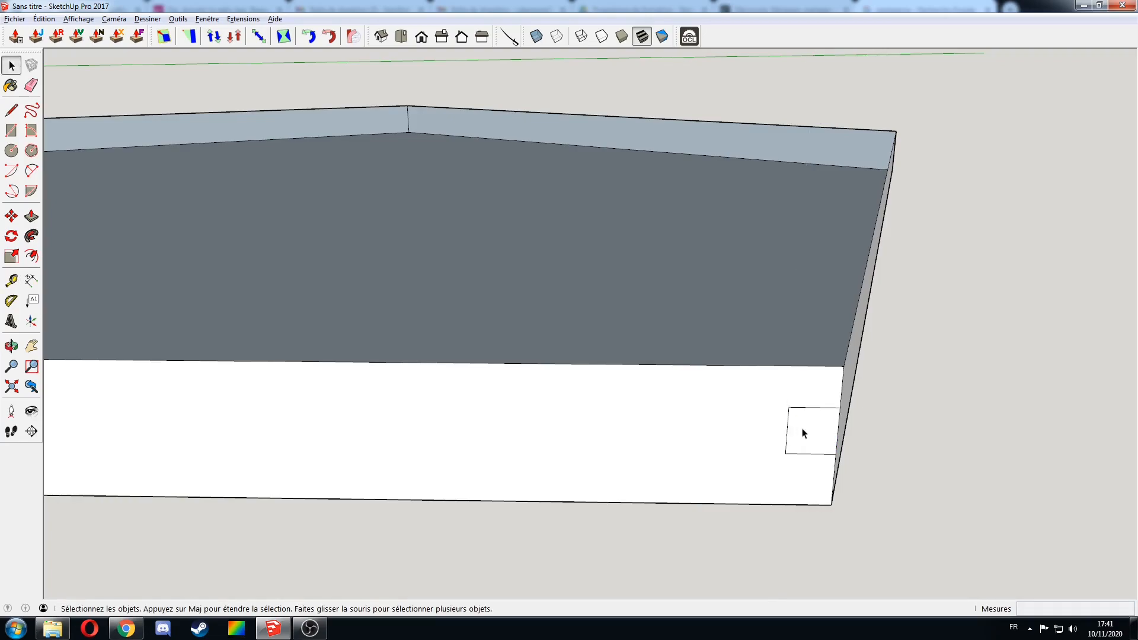
Restore the swept groove to measure its depth near the board's corner, and undo the sweep again
key("ctrl+y")
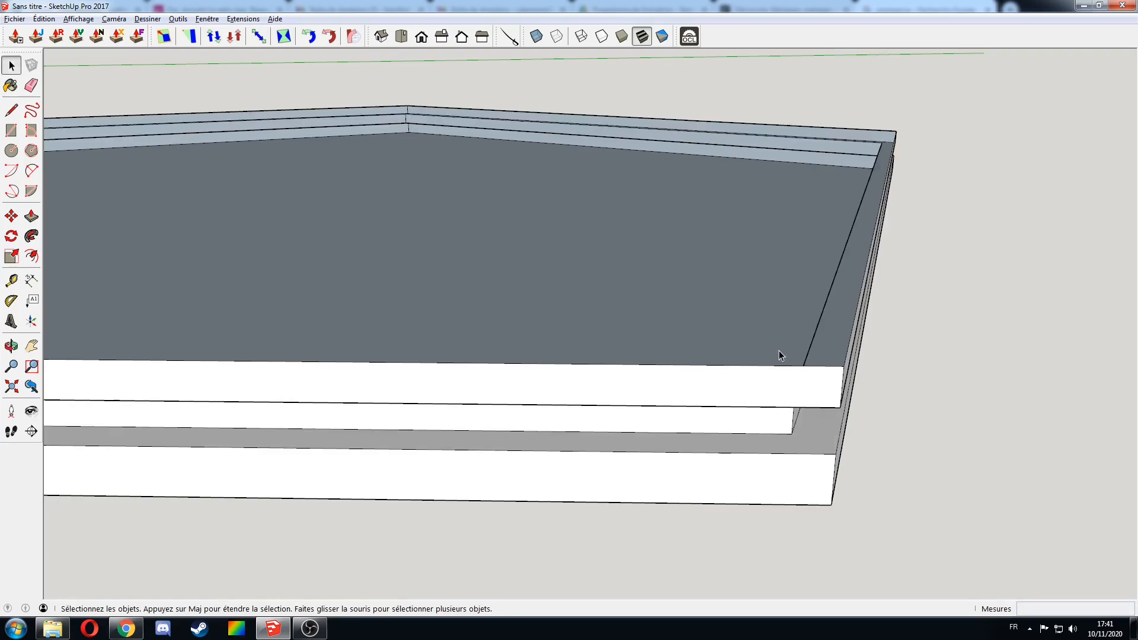
key("t")
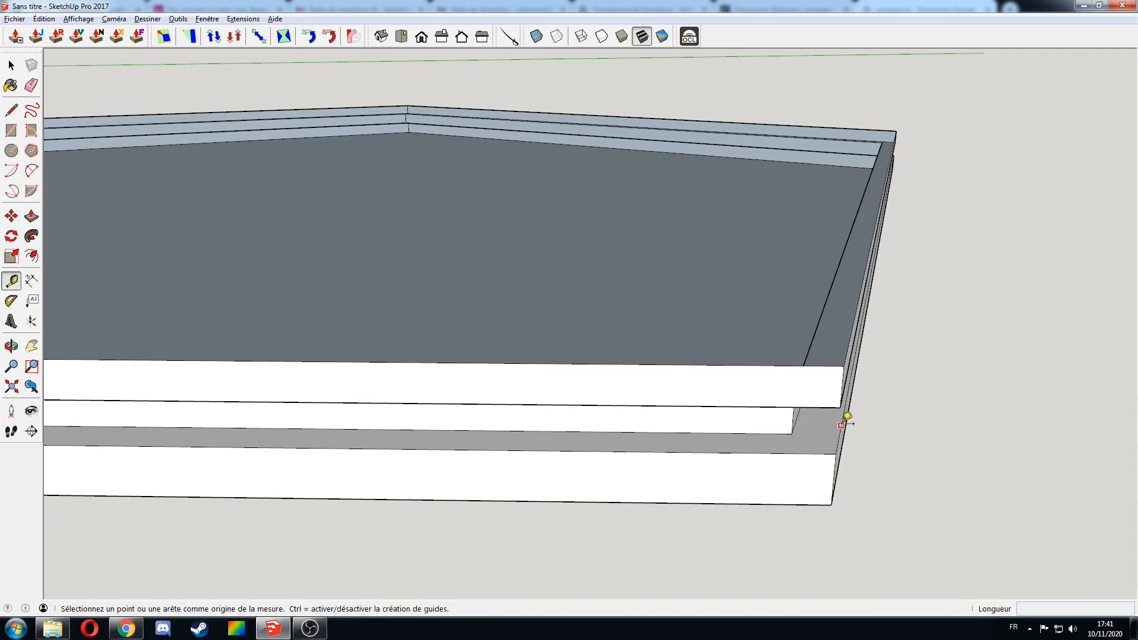
left_click(842, 422)
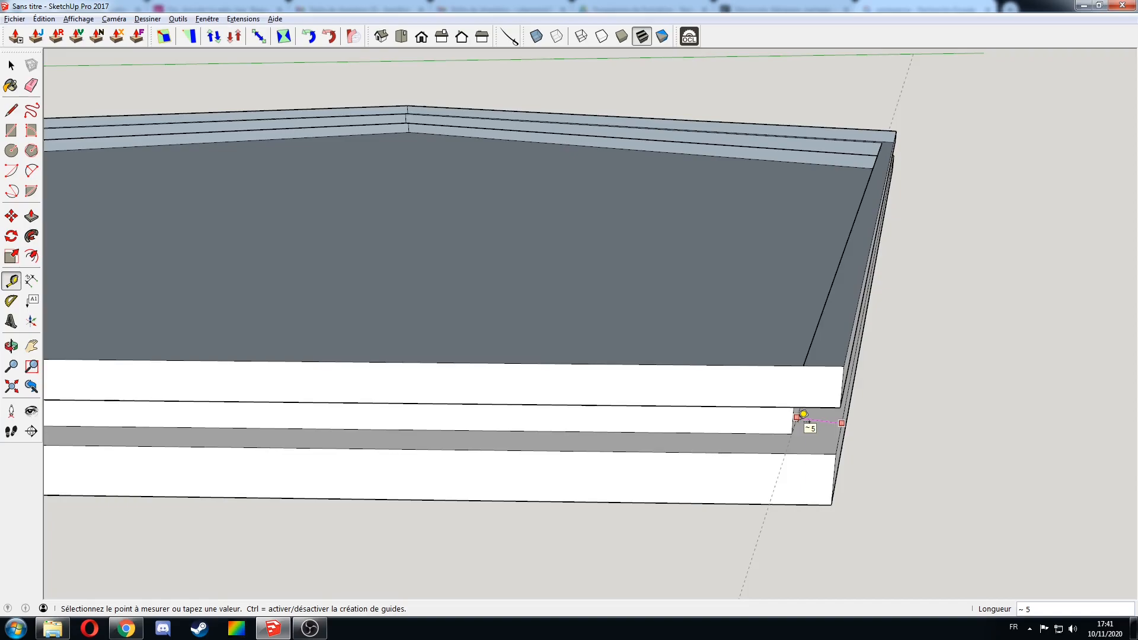
key("space")
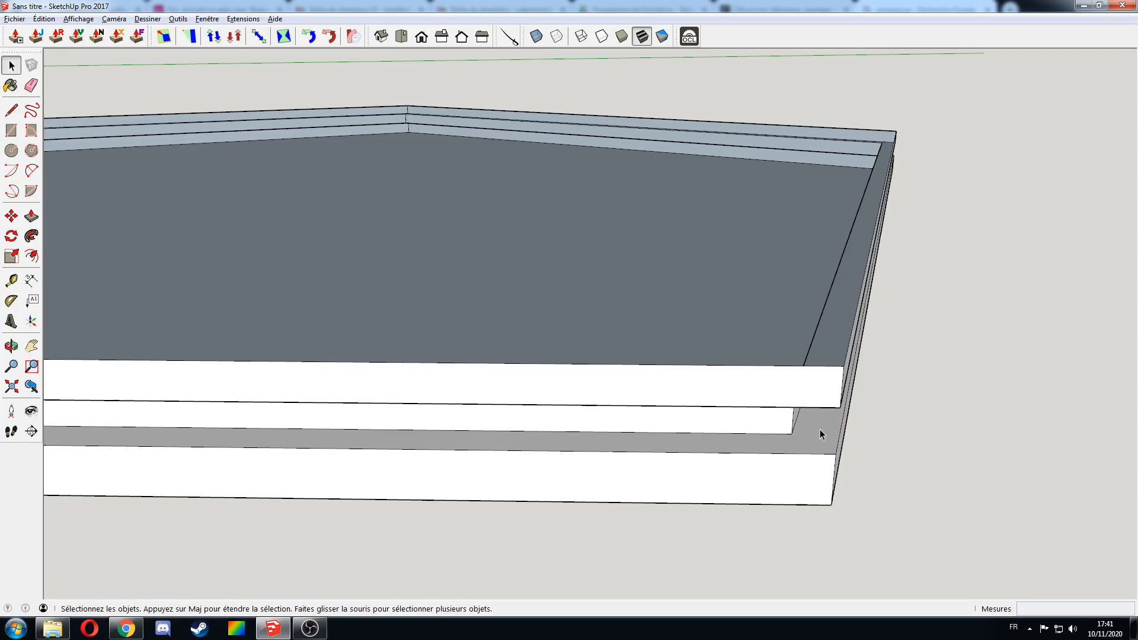
key("ctrl+z")
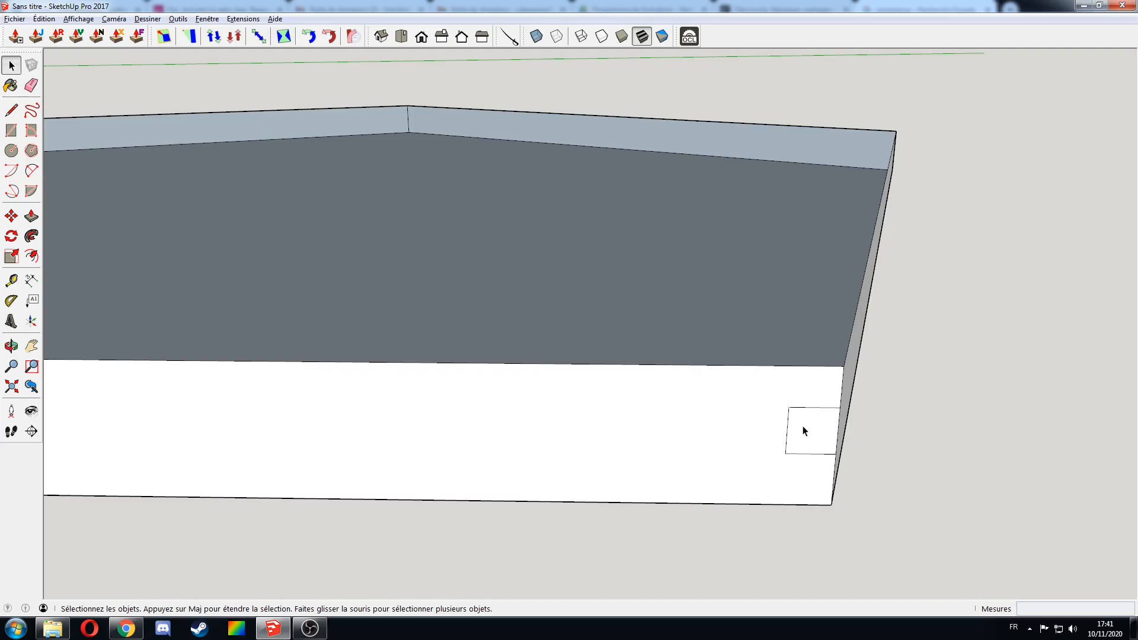
Erase the square profile from the board's side face
key("e")
left_click_drag(808, 403, 808, 439)
mouse_move(808, 439)
middle_mouse_down()
mouse_move(842, 432)
mouse_move(846, 480)
mouse_move(827, 527)
middle_mouse_up()
middle_click_drag(734, 270, 748, 507, "shift")
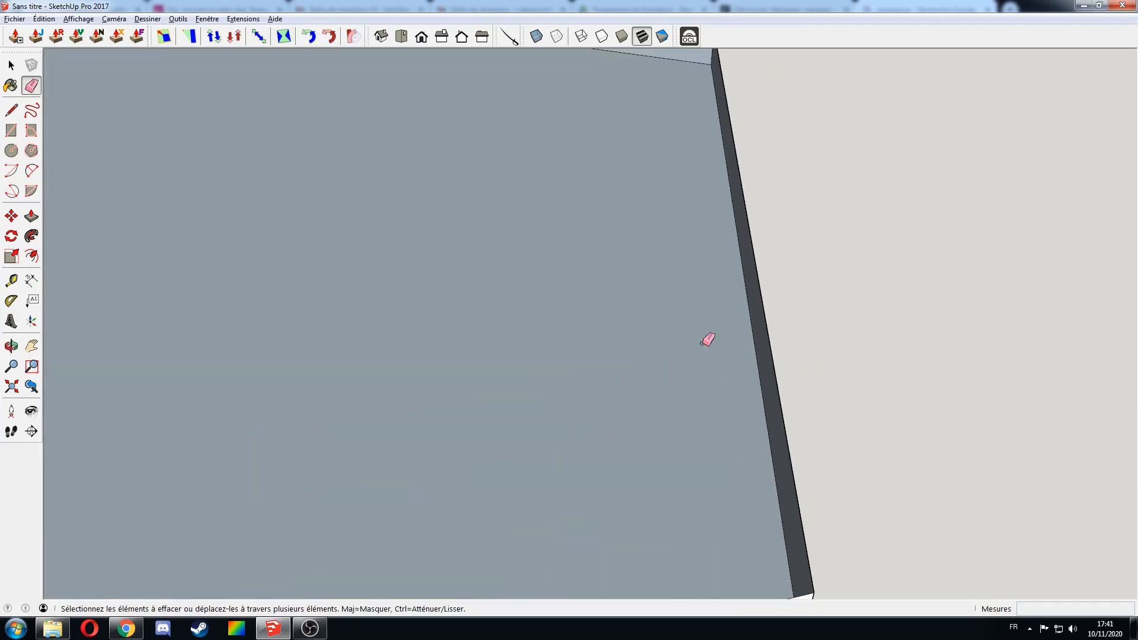
Examine the pentagonal board's inner face and side walls from several directions
scroll(707, 340, "down", 5)
mouse_move(569, 266)
middle_mouse_down()
mouse_move(615, 292)
mouse_move(586, 290)
middle_mouse_up()
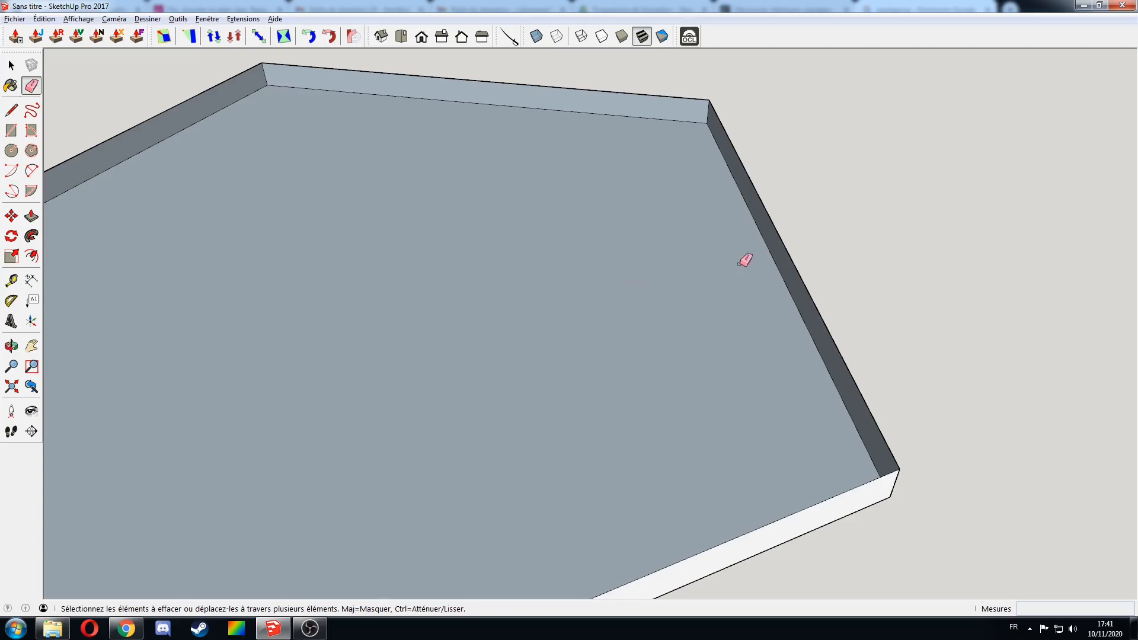
key("space")
scroll(753, 268, "up", 2)
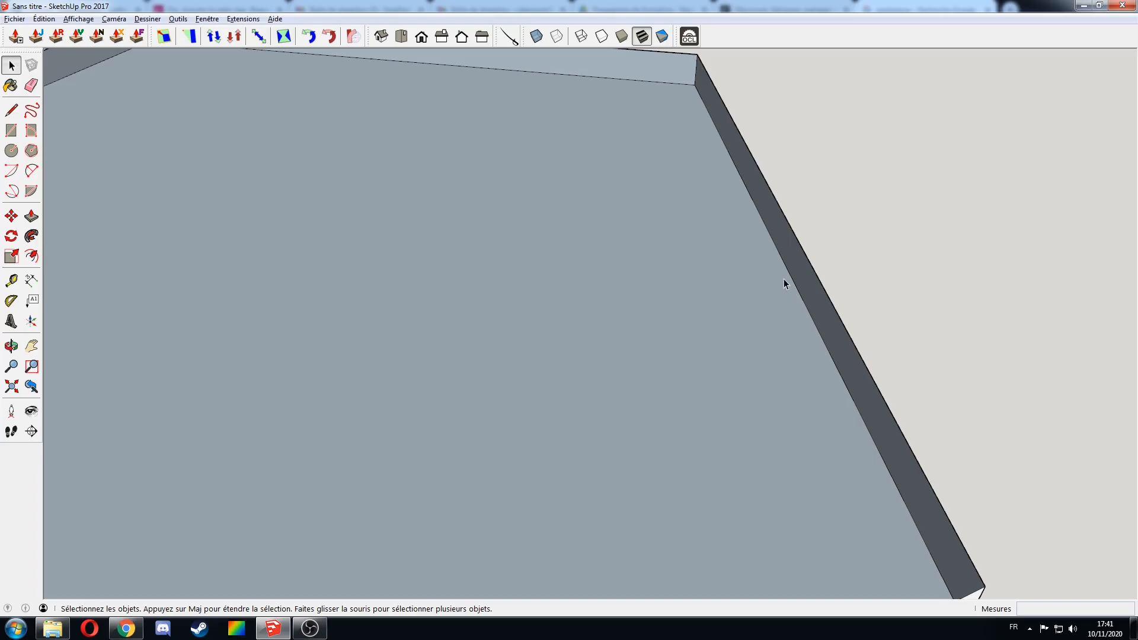
scroll(784, 279, "down", 2)
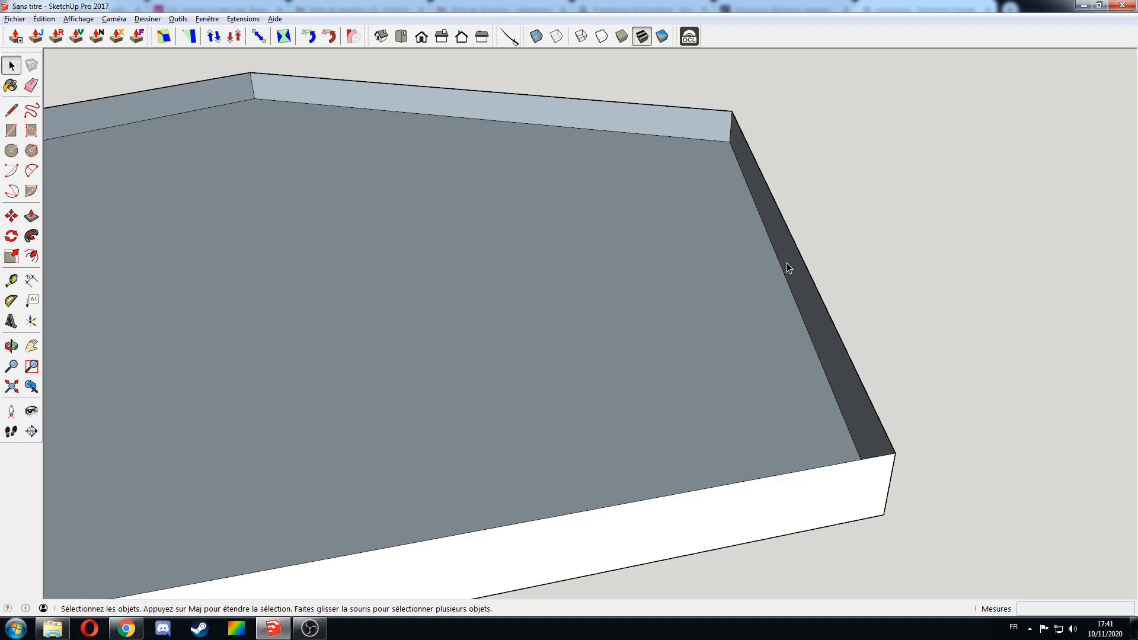
middle_click_drag(787, 262, 296, 412)
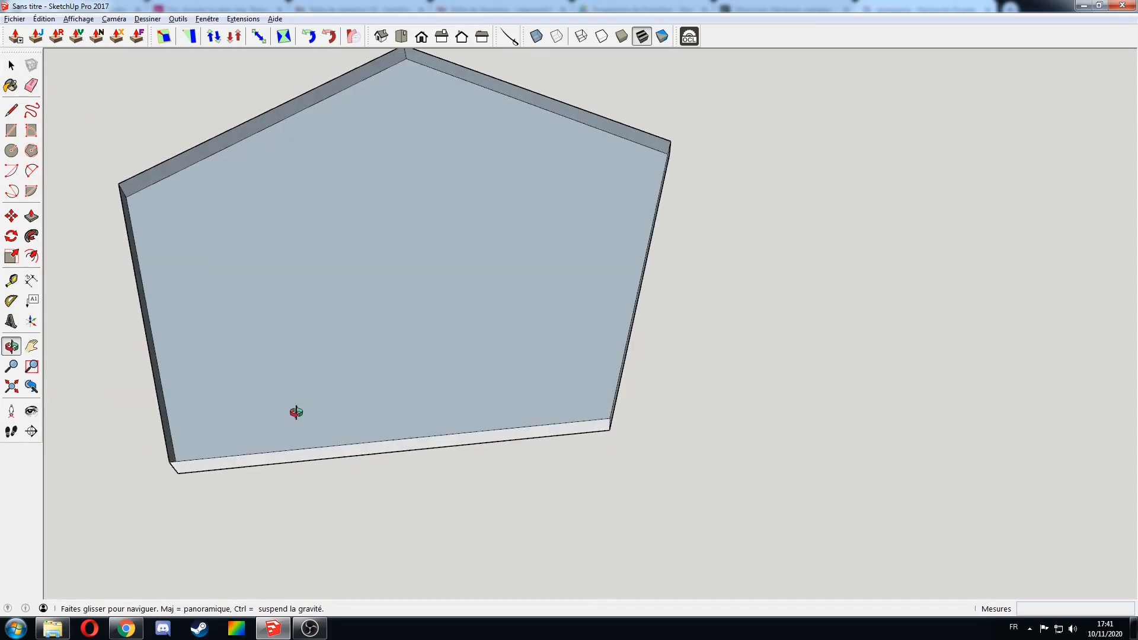
scroll(305, 328, "down", 1)
middle_click_drag(304, 328, 511, 326)
key("space")
scroll(515, 317, "up", 6)
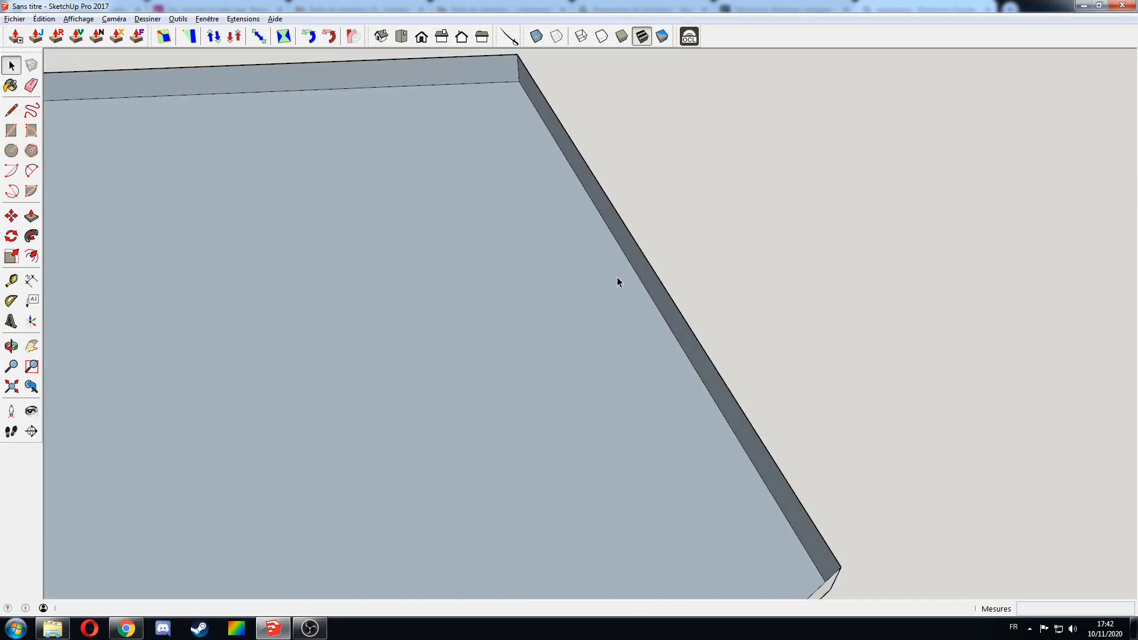
Draw a line about 45 mm long on the board's inner face, perpendicular to one side and ending on its edge
key("l")
left_click(531, 309)
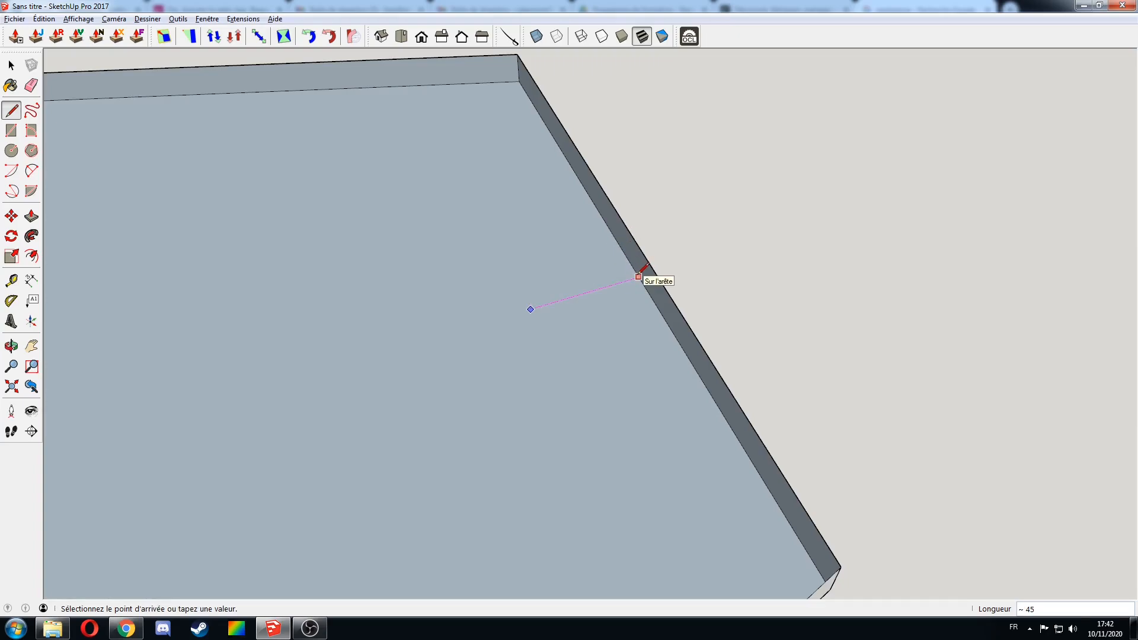
left_click(638, 277)
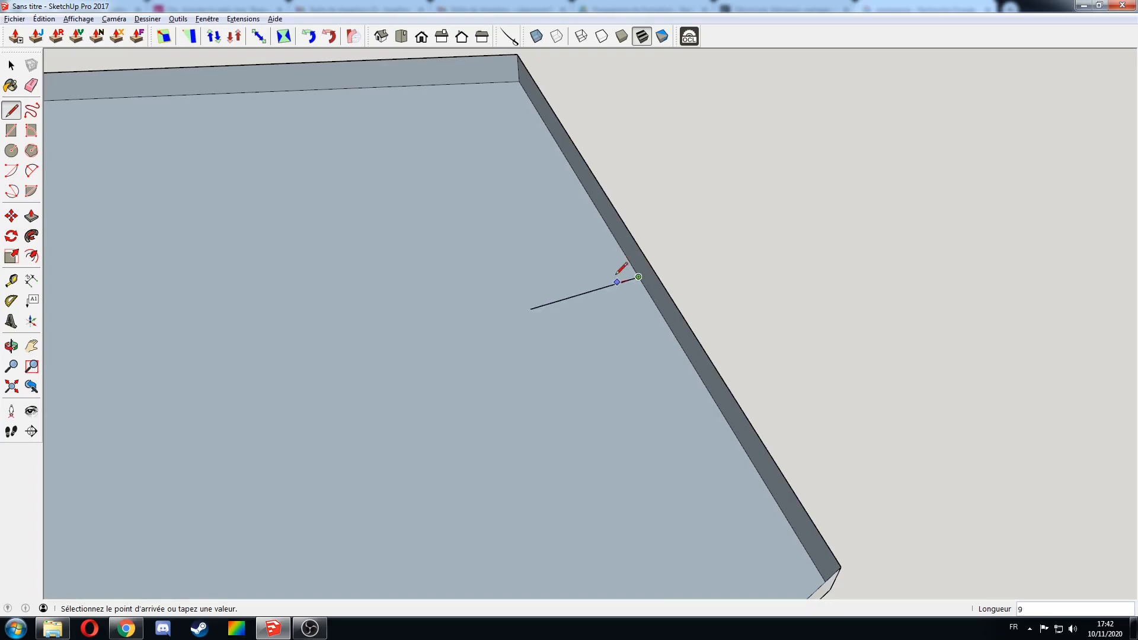
left_click(401, 36)
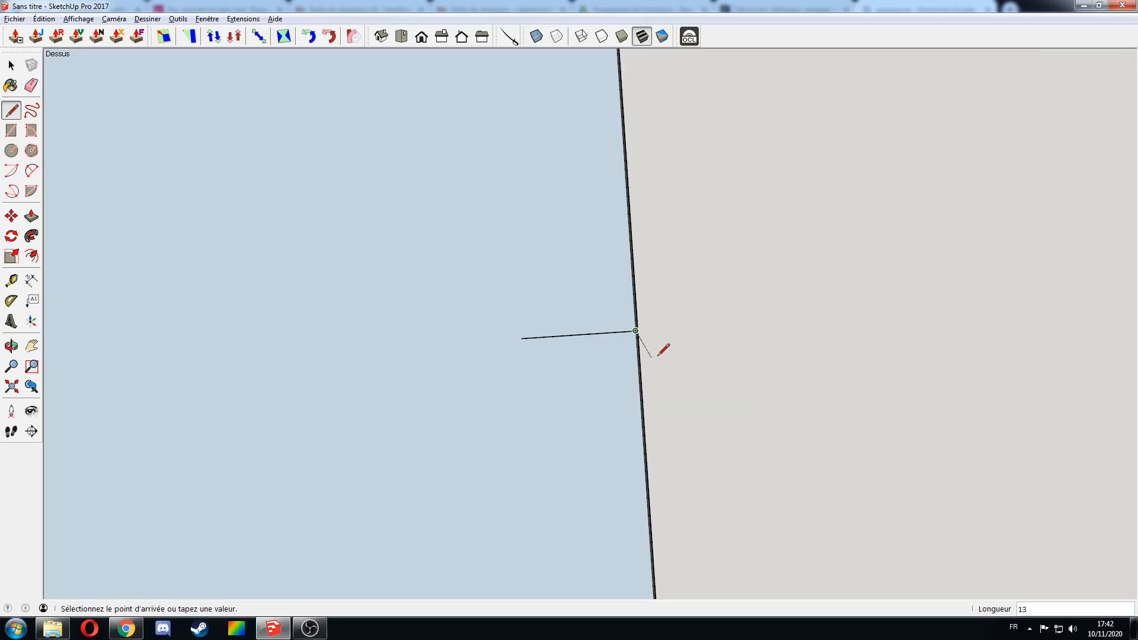
key("space")
Draw an upright rectangle about 22 mm wide from the line's midpoint to the side wall's upper edge
middle_click_drag(603, 332, 678, 293)
scroll(634, 322, "up", 3)
key("r")
left_click(518, 379)
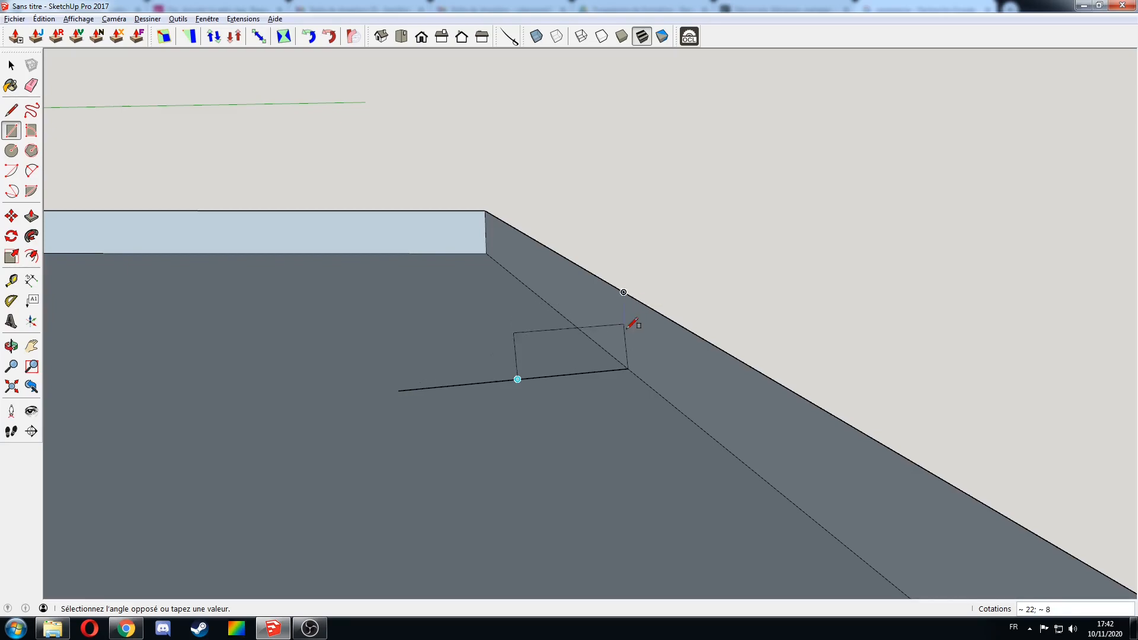
left_click(629, 295)
middle_click_drag(628, 295, 610, 342)
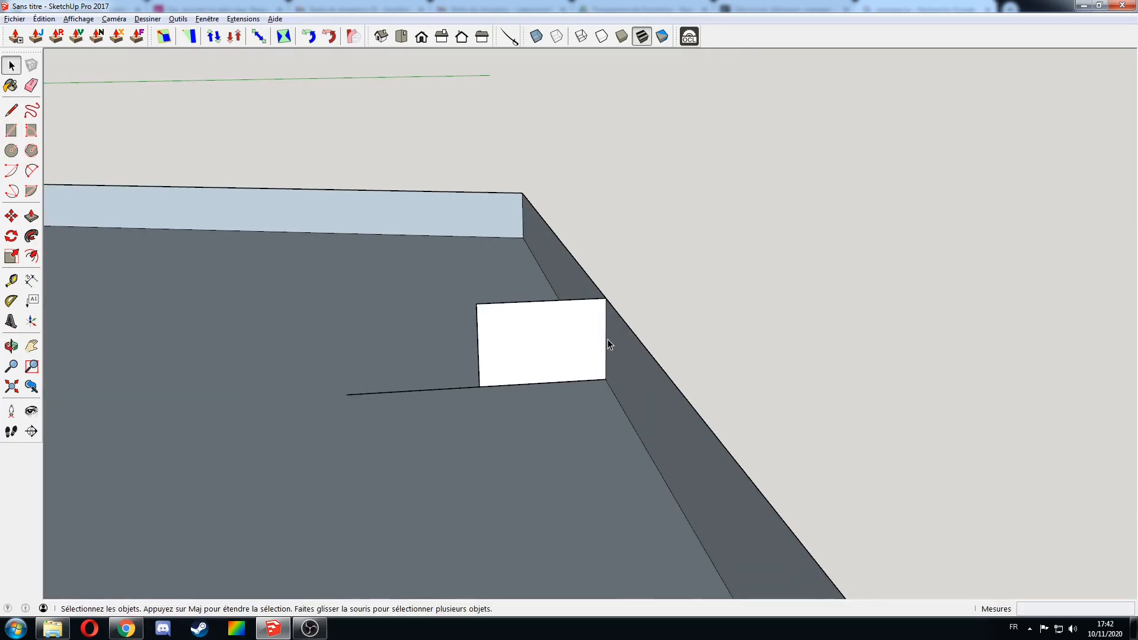
Place a guide 5 mm below the upright rectangle's upper edge
scroll(610, 343, "up", 3)
key("r")
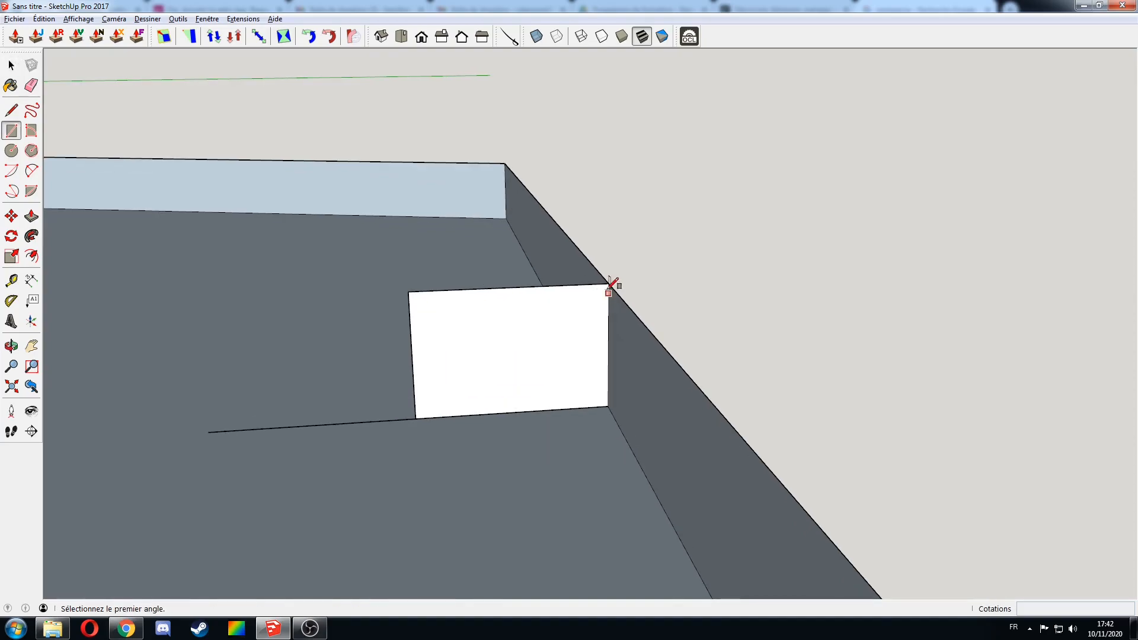
key("t")
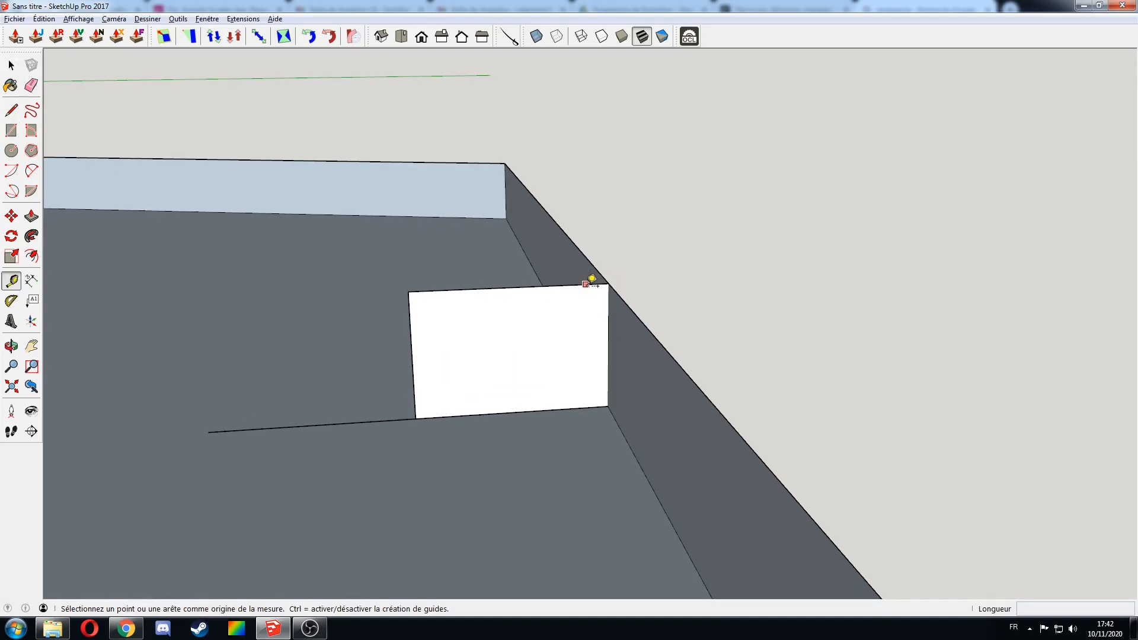
left_click(586, 285)
left_click(587, 321)
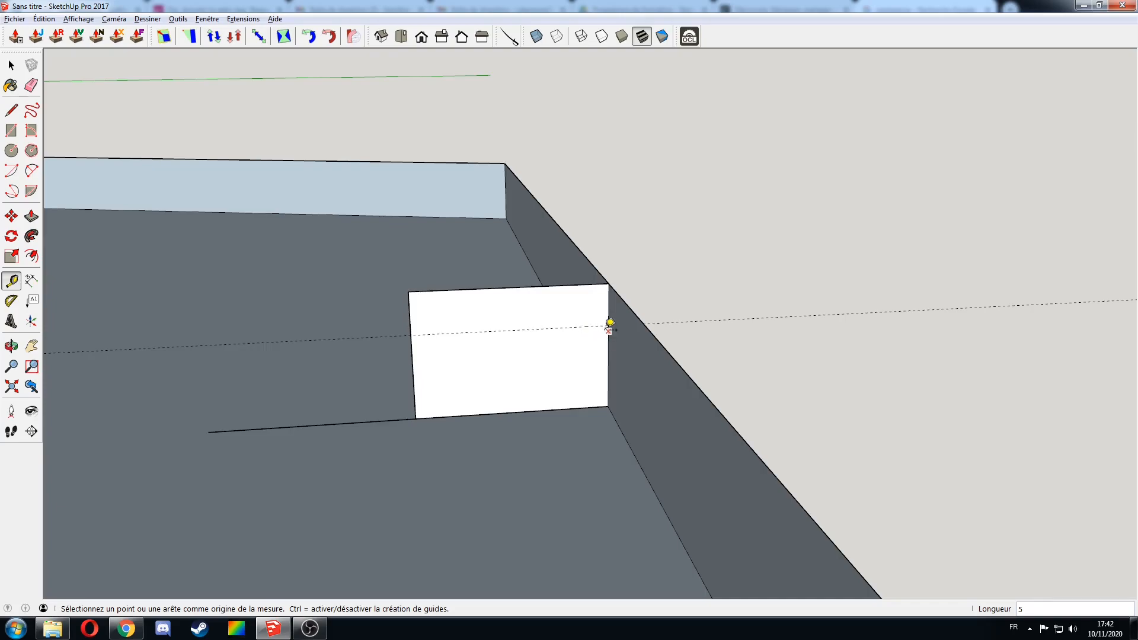
Draw a groove profile 6 mm wide and 5 mm high on the upright rectangle, starting where the guide meets the side wall
key("r")
left_click(608, 326)
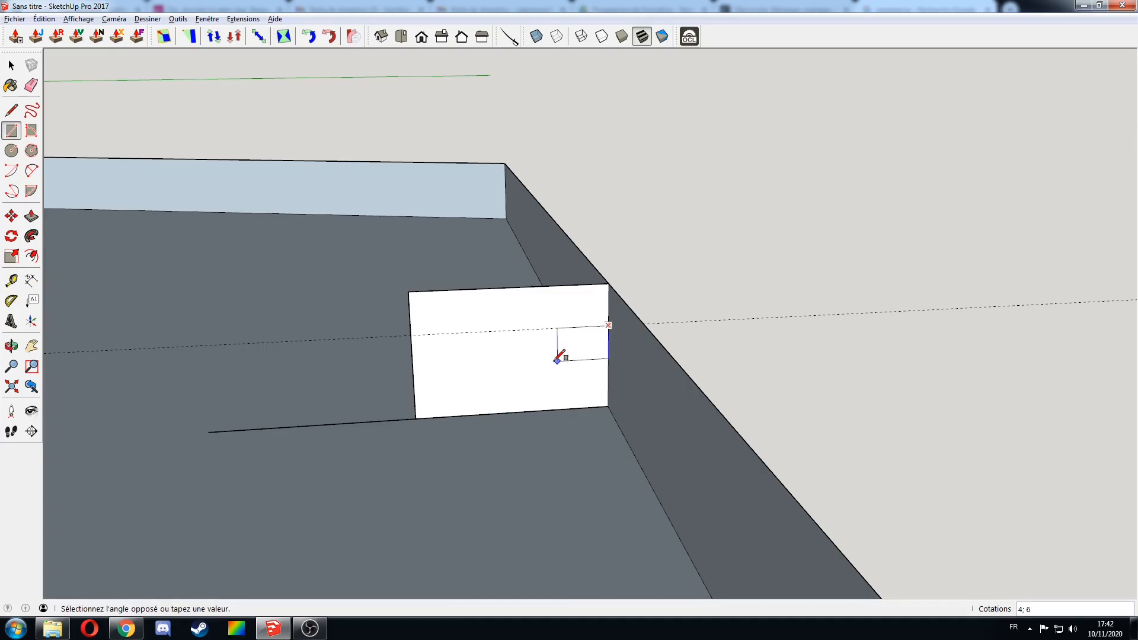
left_click(557, 360)
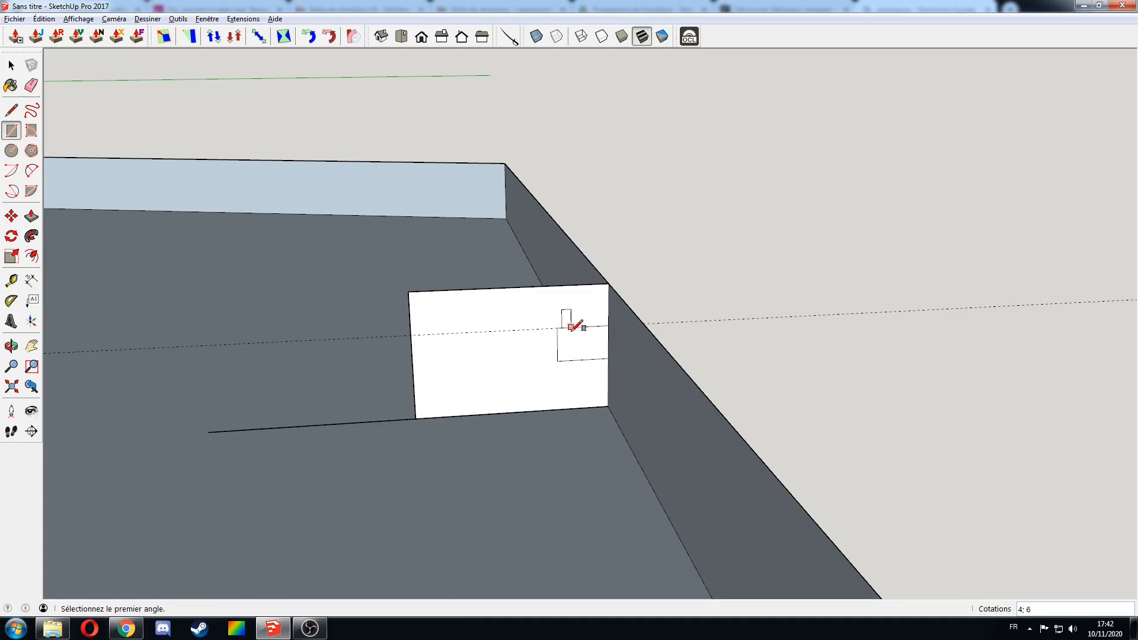
type("5;6")
key("Return")
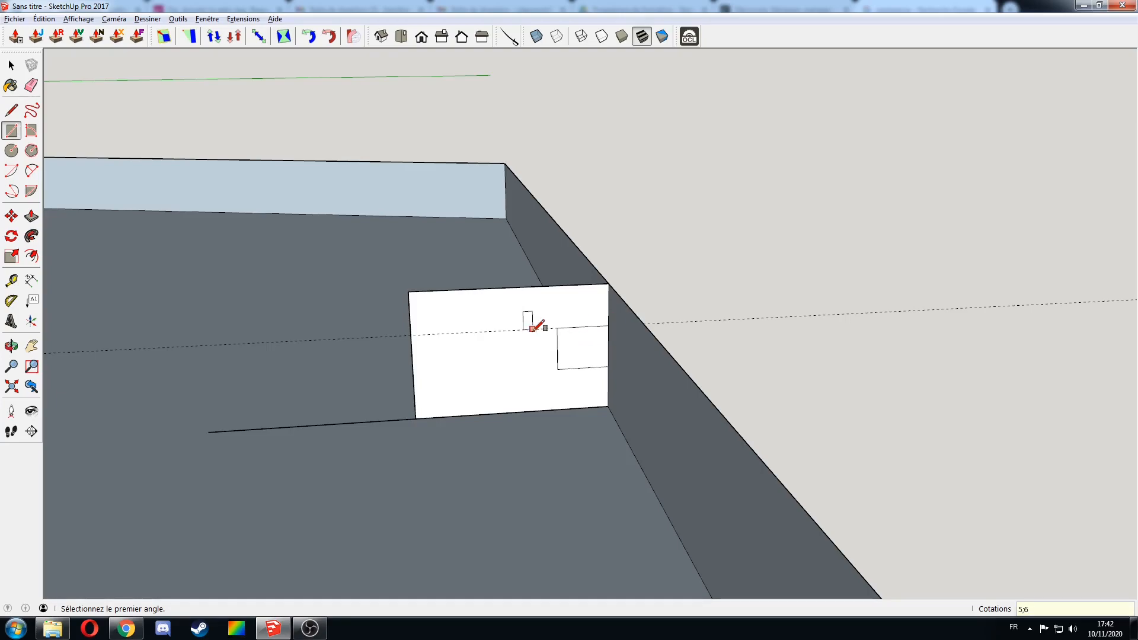
Erase the guide, the helper line and the rest of the upright rectangle, keeping only the 5 × 6 mm profile
key("e")
mouse_move(408, 338)
left_mouse_down()
mouse_move(442, 415)
mouse_move(396, 422)
left_mouse_up()
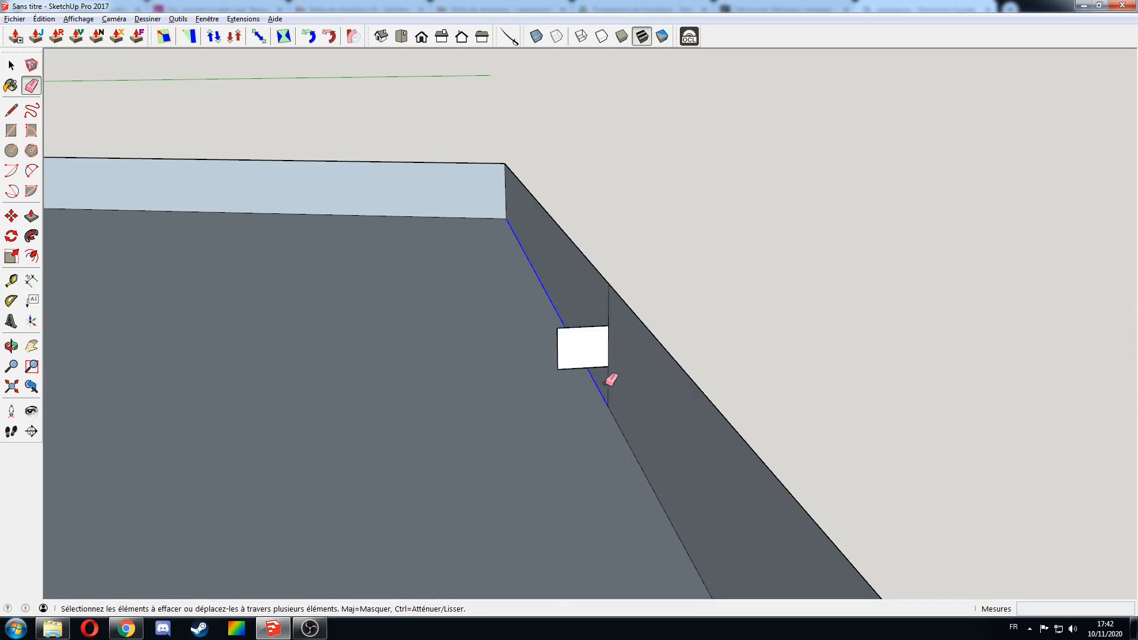
left_click(600, 379)
key("ctrl+z")
left_click(609, 373)
Sweep the 5 × 6 mm profile around the pentagonal face's perimeter with Follow Me to cut the groove
mouse_move(614, 326)
middle_mouse_down()
mouse_move(636, 338)
mouse_move(605, 358)
mouse_move(625, 353)
middle_mouse_up()
scroll(622, 350, "down", 4)
key("space")
double_click(482, 385)
left_click(31, 236)
left_click(482, 311)
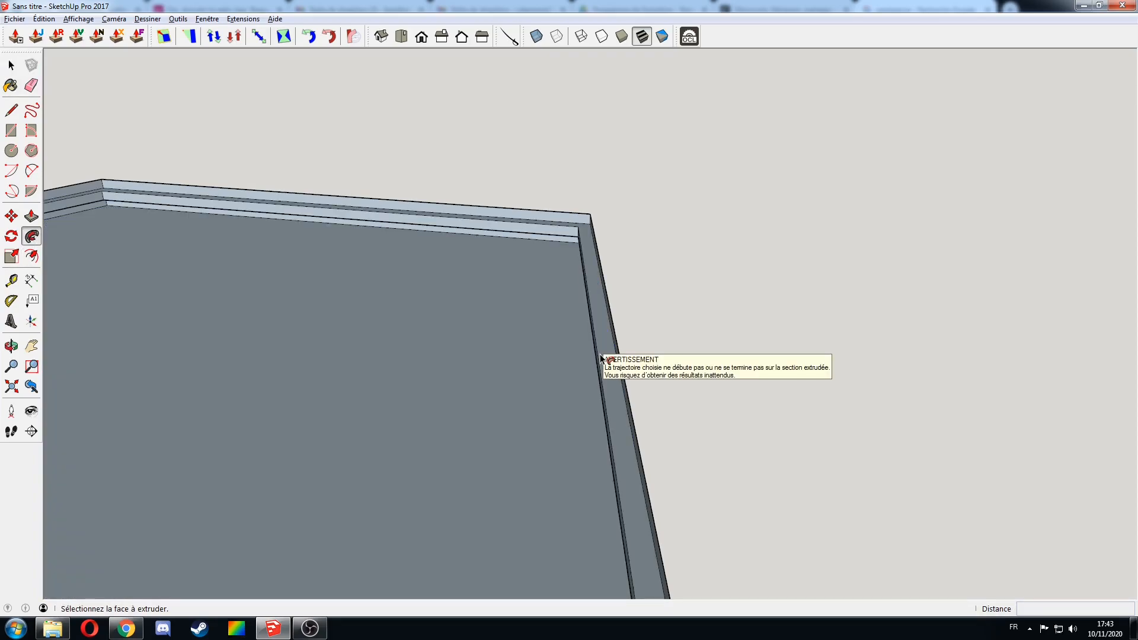
Examine the groove around the pentagonal board, including its width and depth at the corners
middle_click_drag(616, 351, 727, 388)
scroll(727, 388, "up", 2)
scroll(727, 386, "up", 1)
key("t")
left_click(739, 376)
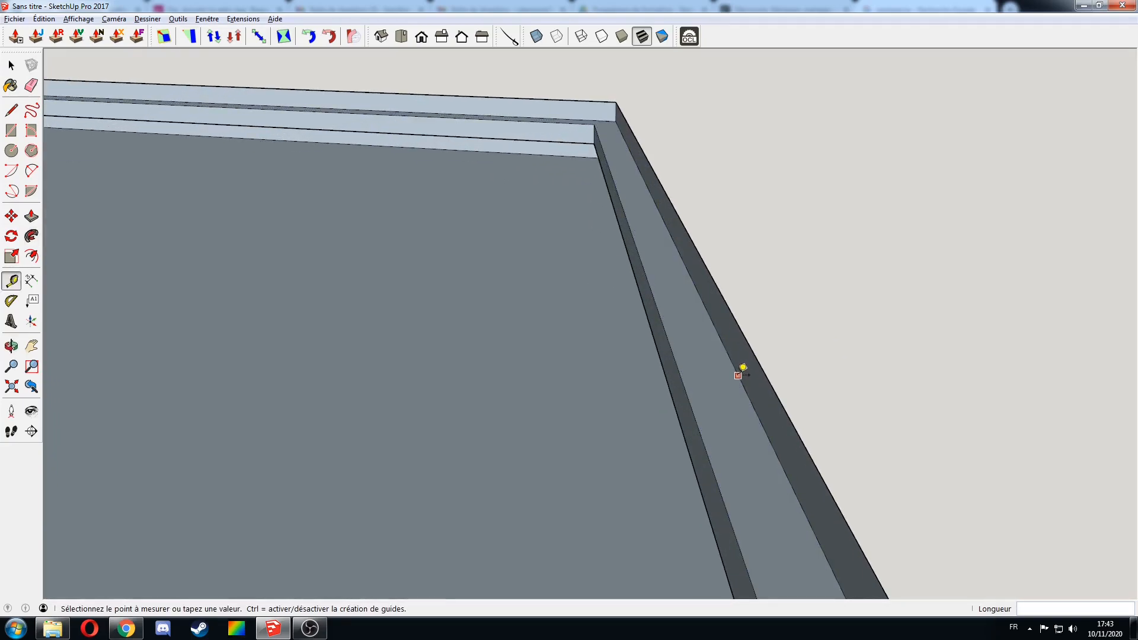
key("space")
middle_click_drag(685, 367, 588, 316)
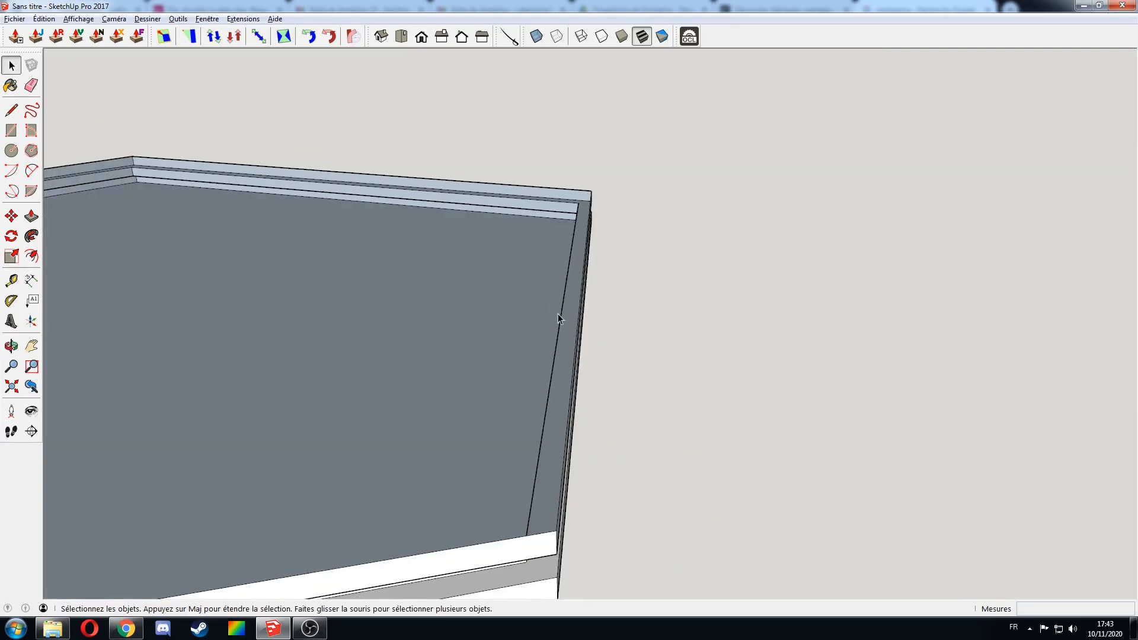
middle_click_drag(503, 358, 658, 348)
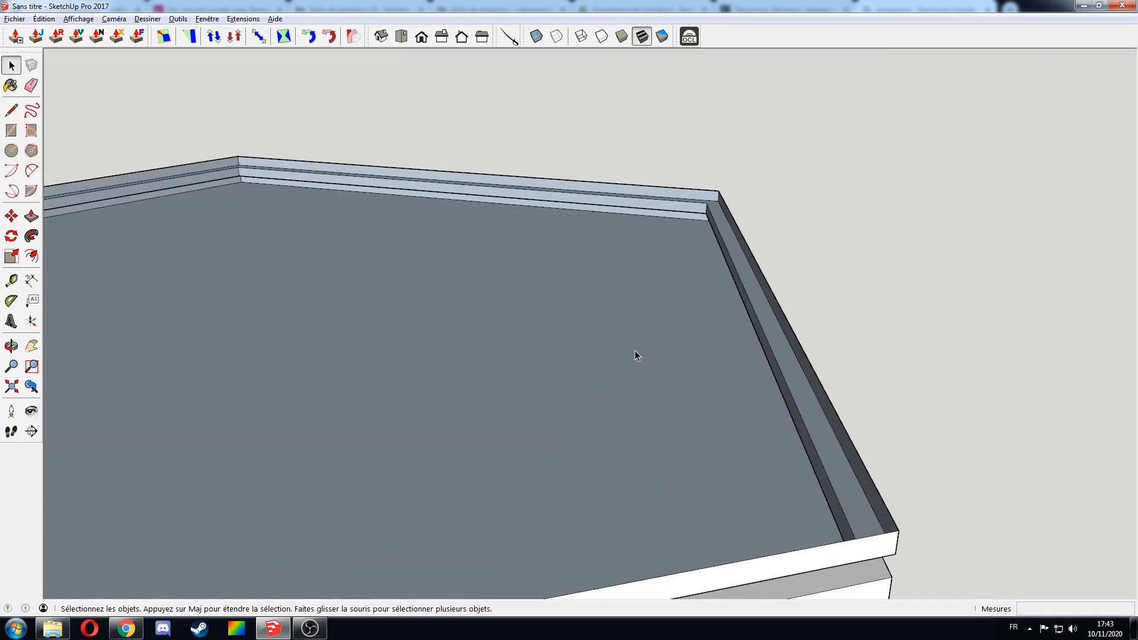
scroll(635, 354, "up", 5)
scroll(735, 389, "down", 4)
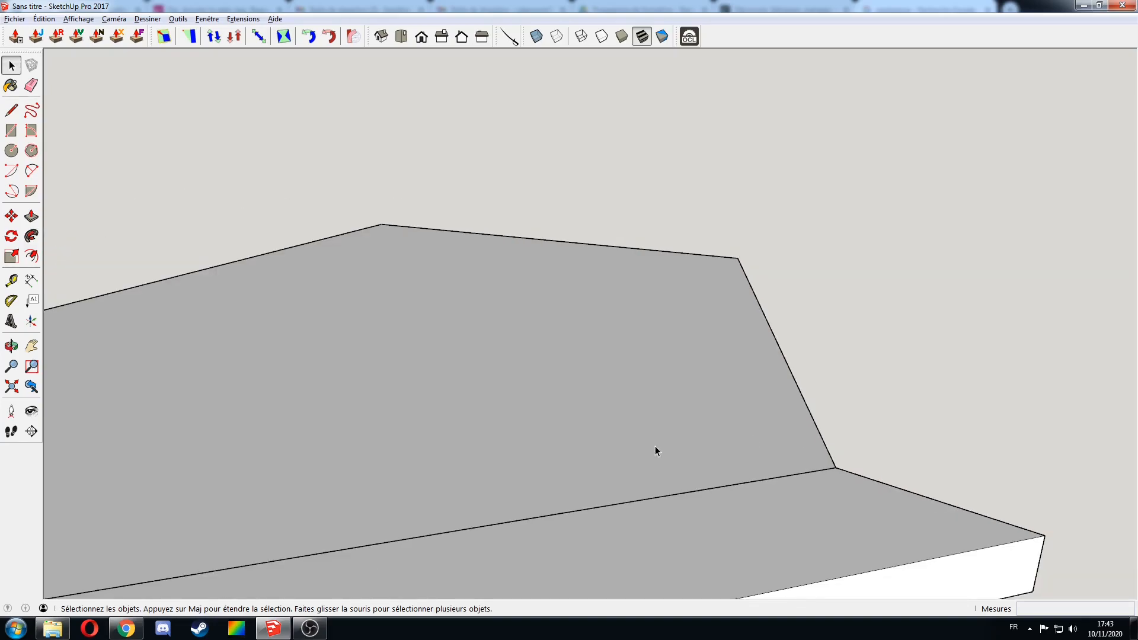
Extrude the trapezoidal edging face beside the pentagonal centre board to a thickness of 23 mm
scroll(562, 439, "down", 3)
middle_click_drag(635, 495, 362, 431)
key("p")
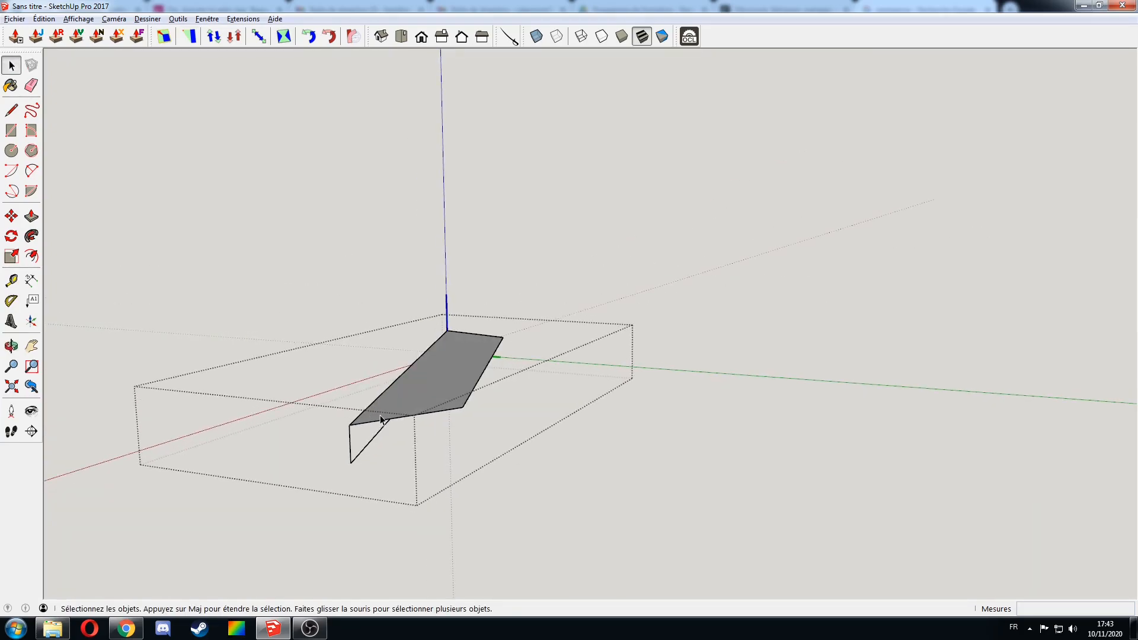
left_click(383, 420)
middle_click_drag(351, 468, 310, 399)
scroll(255, 396, "up", 4)
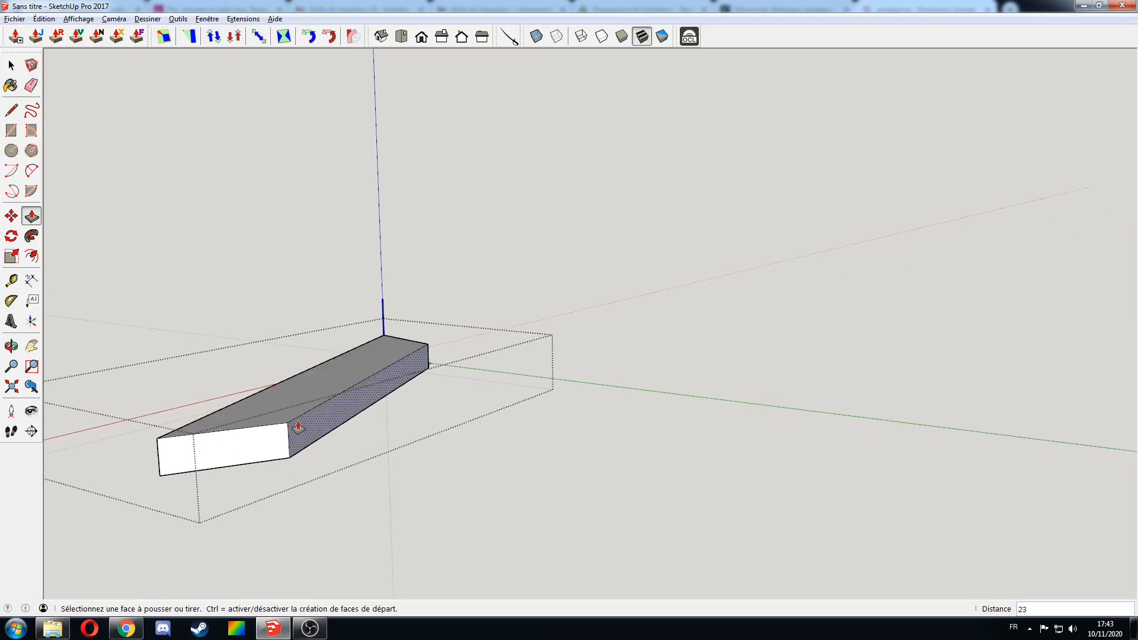
scroll(280, 421, "up", 3)
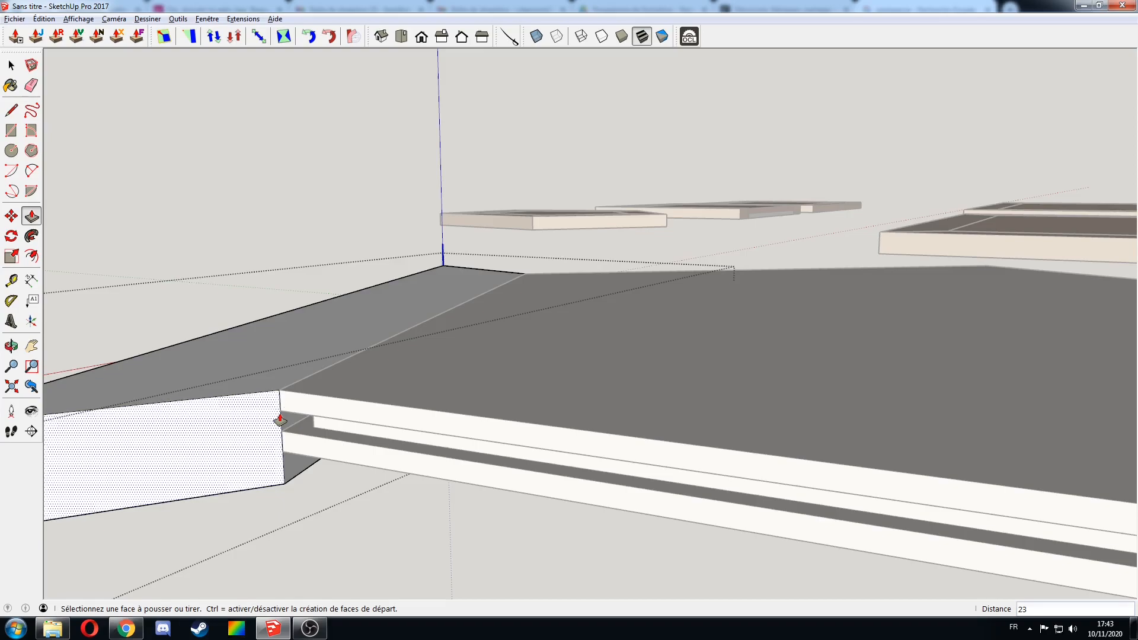
Draw a rectangle about 282 × 5 mm on the edging's inner side, aligned with the centre board's groove, and hide the rest of the model
key("r")
left_click(280, 412)
middle_click_drag(635, 227, 439, 337)
scroll(414, 338, "down", 2)
middle_click_drag(350, 332, 308, 290, "shift")
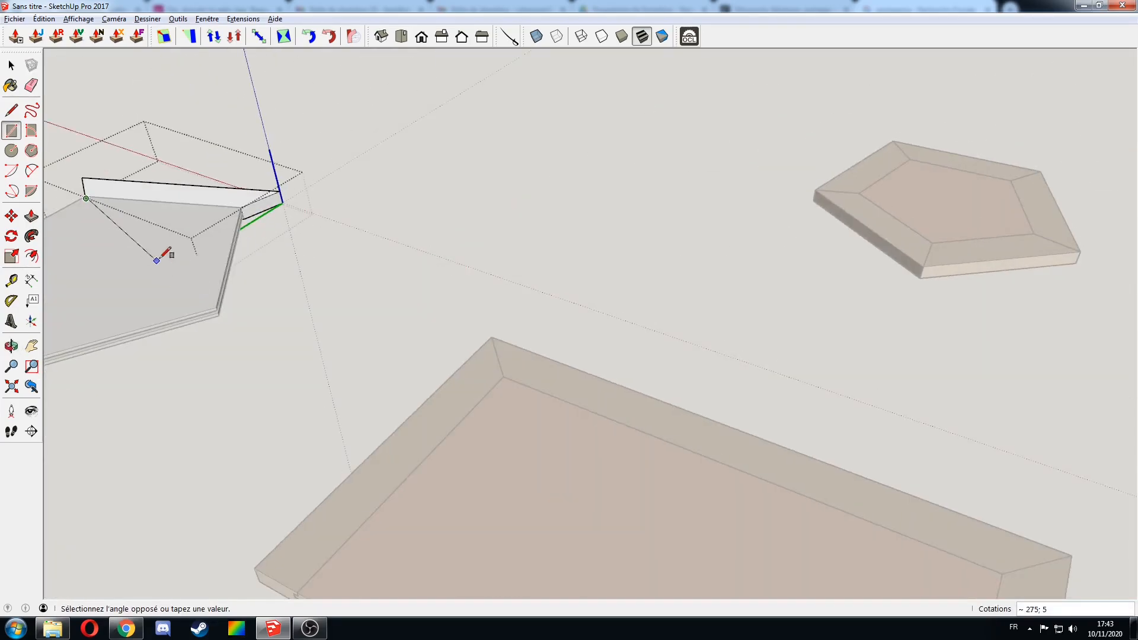
scroll(156, 261, "up", 5)
middle_click_drag(247, 211, 346, 201)
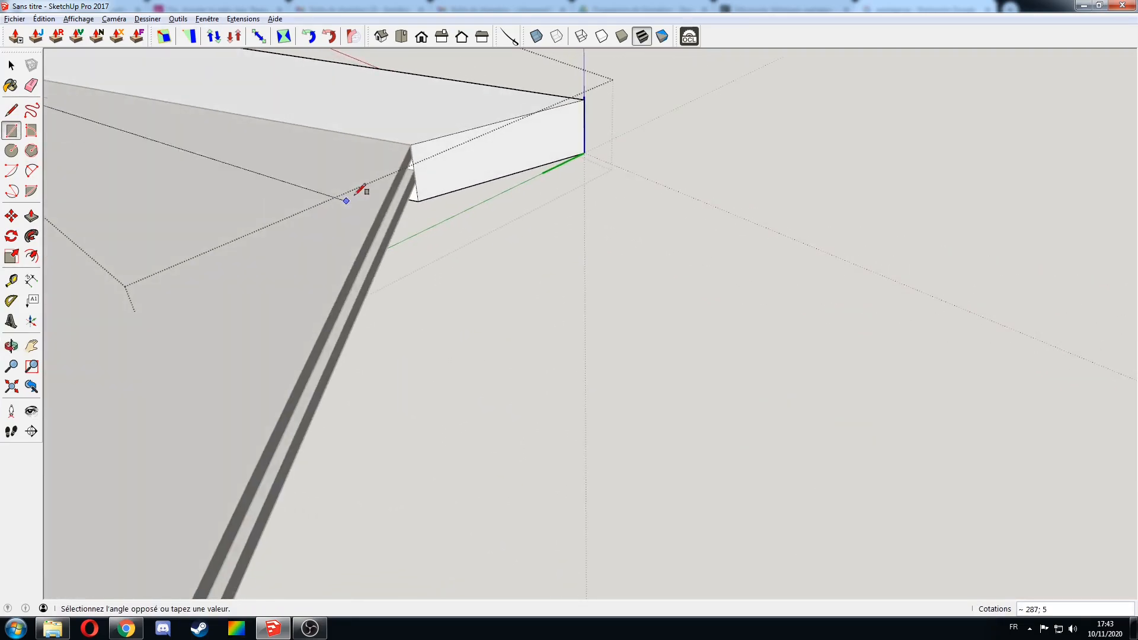
scroll(408, 172, "up", 2)
left_click(418, 166)
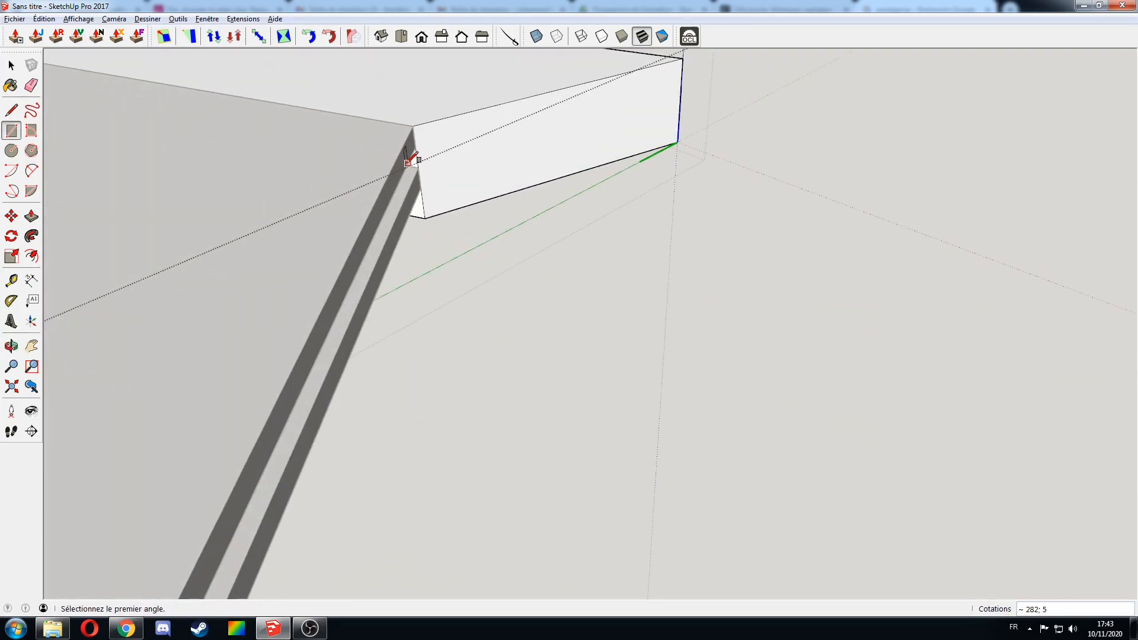
key("i")
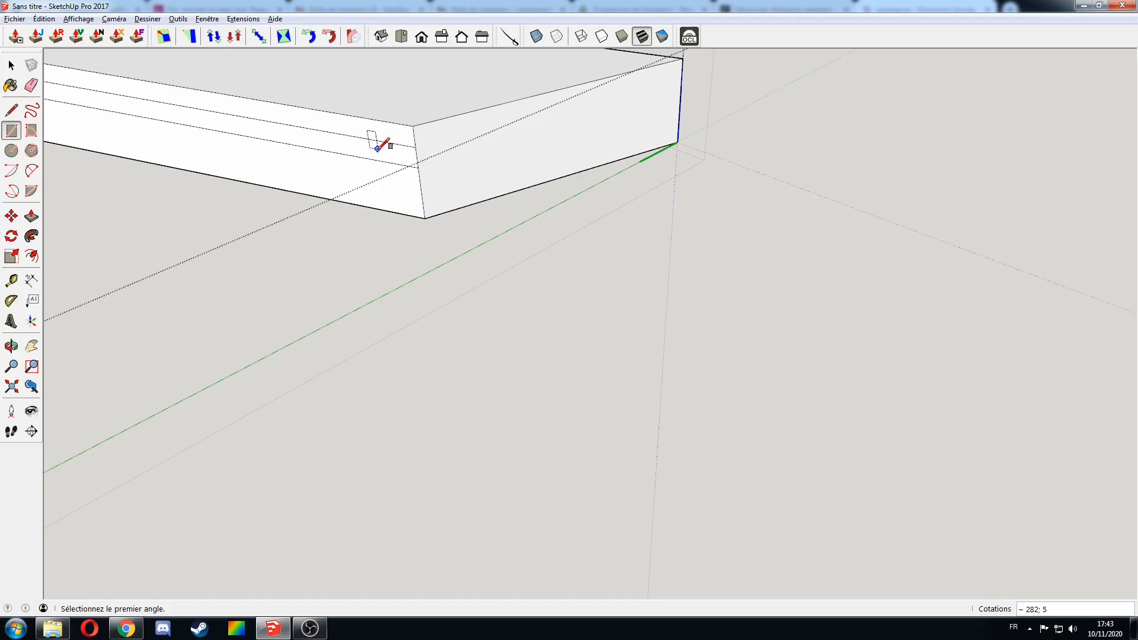
Extrude the 5 mm strip on the edging's inner side outward by 6 mm to form a tongue
middle_click_drag(378, 148, 522, 178)
key("p")
left_click(479, 177)
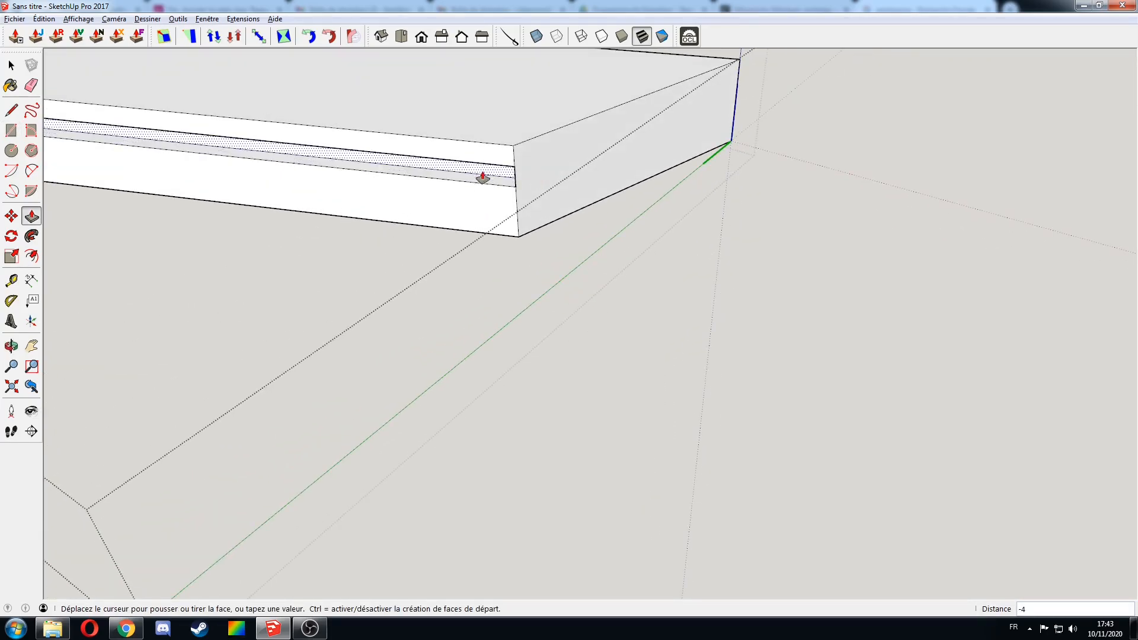
left_click(462, 209)
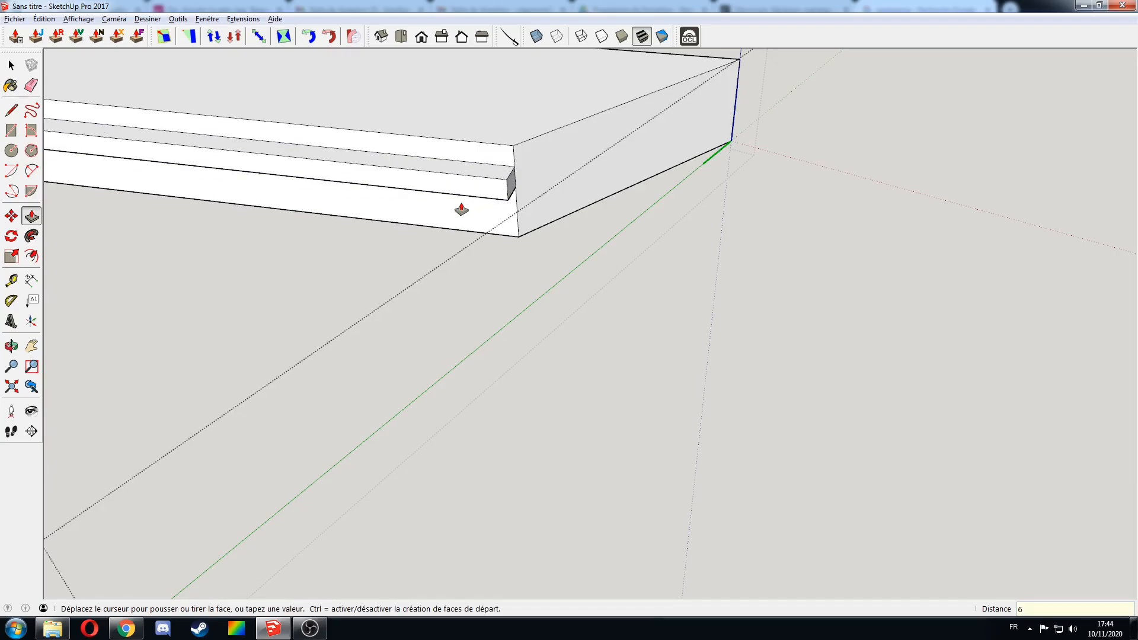
Try to move the outer vertical edge at the tongue's end 4 mm inward along the tongue to match the mitre
middle_click_drag(510, 182, 458, 205)
scroll(515, 172, "up", 4)
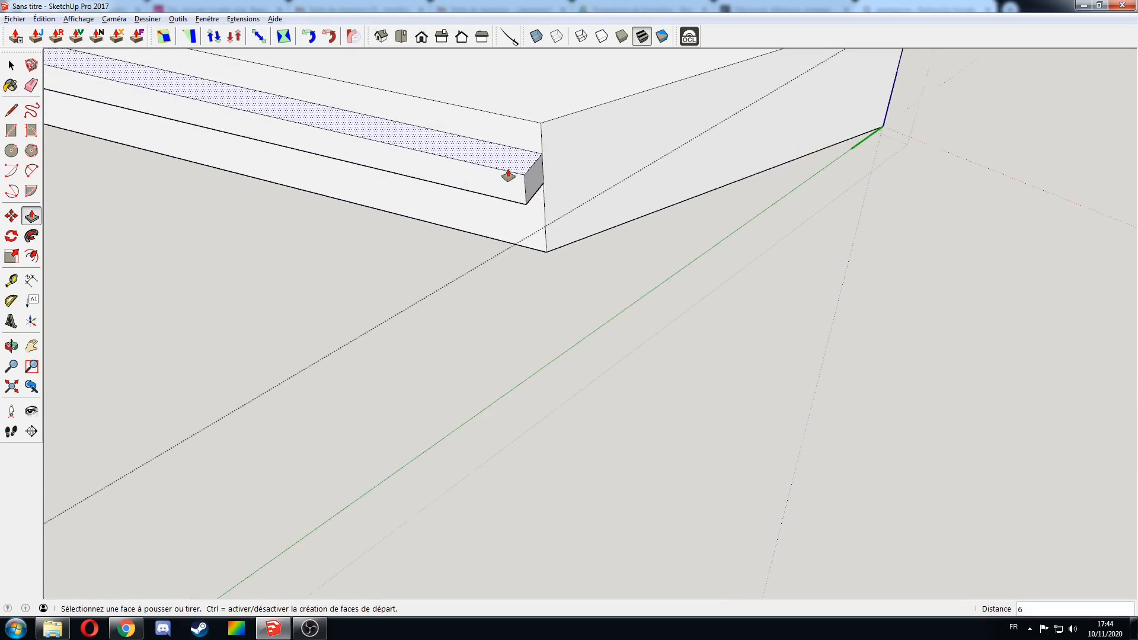
key("space")
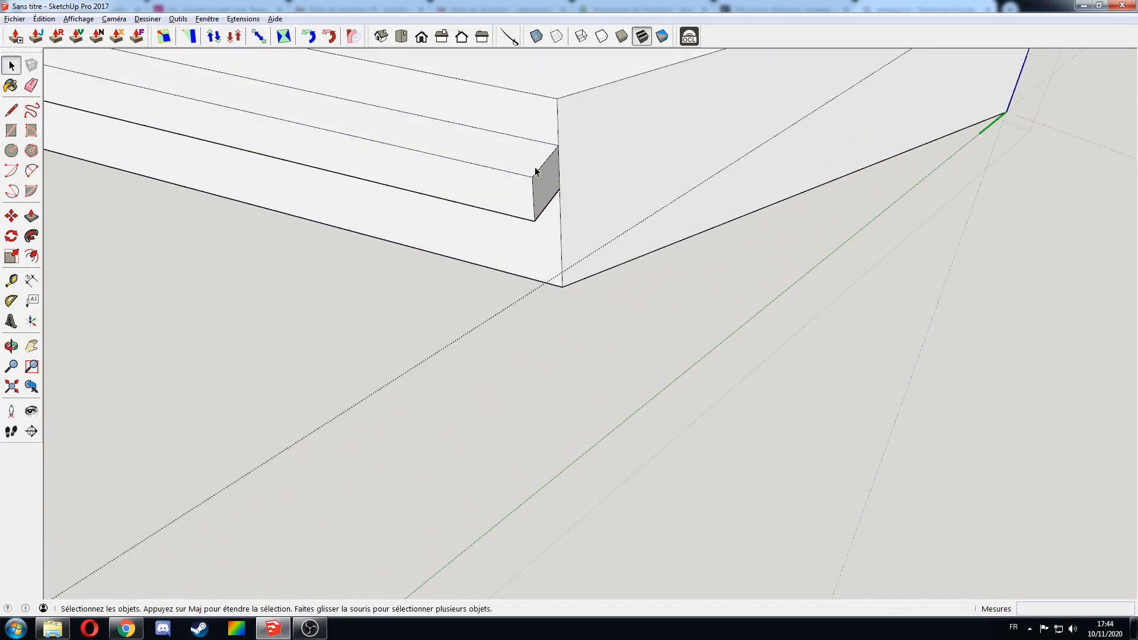
left_click(533, 194)
key("m")
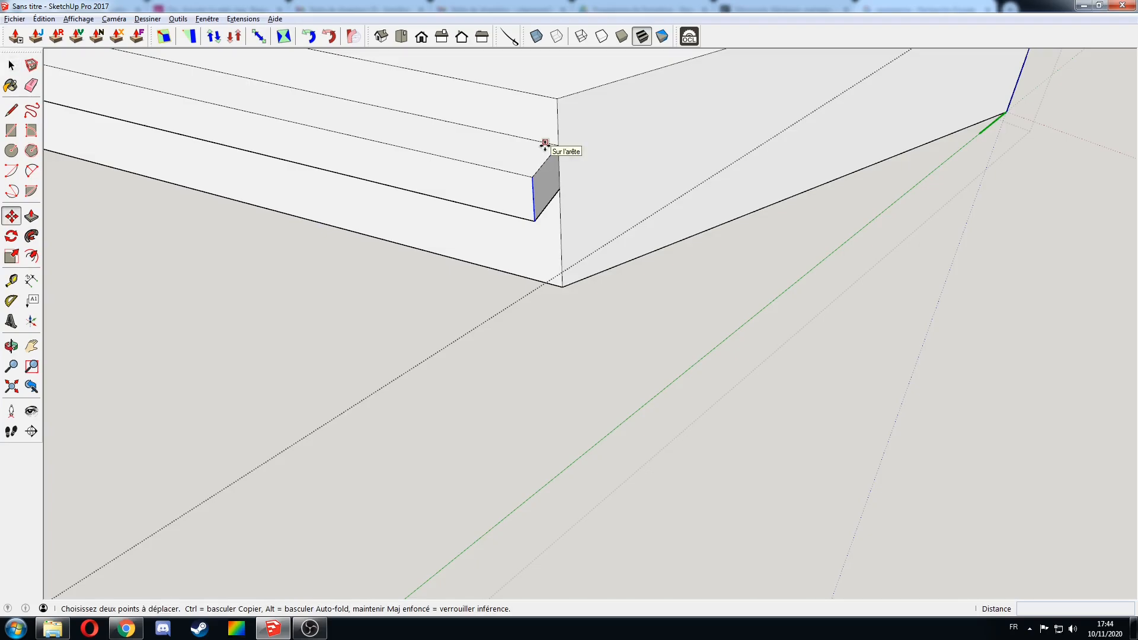
left_click(544, 143)
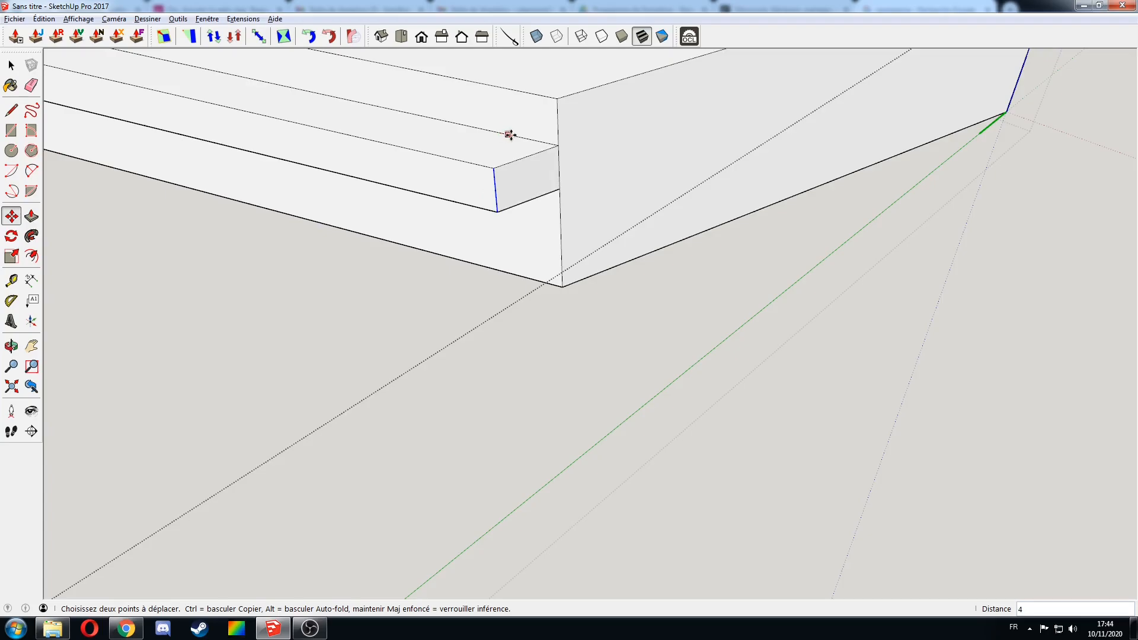
Try to erase the edge between the tongue's end face and the edging's mitred end
middle_click_drag(500, 132, 562, 175)
key("space")
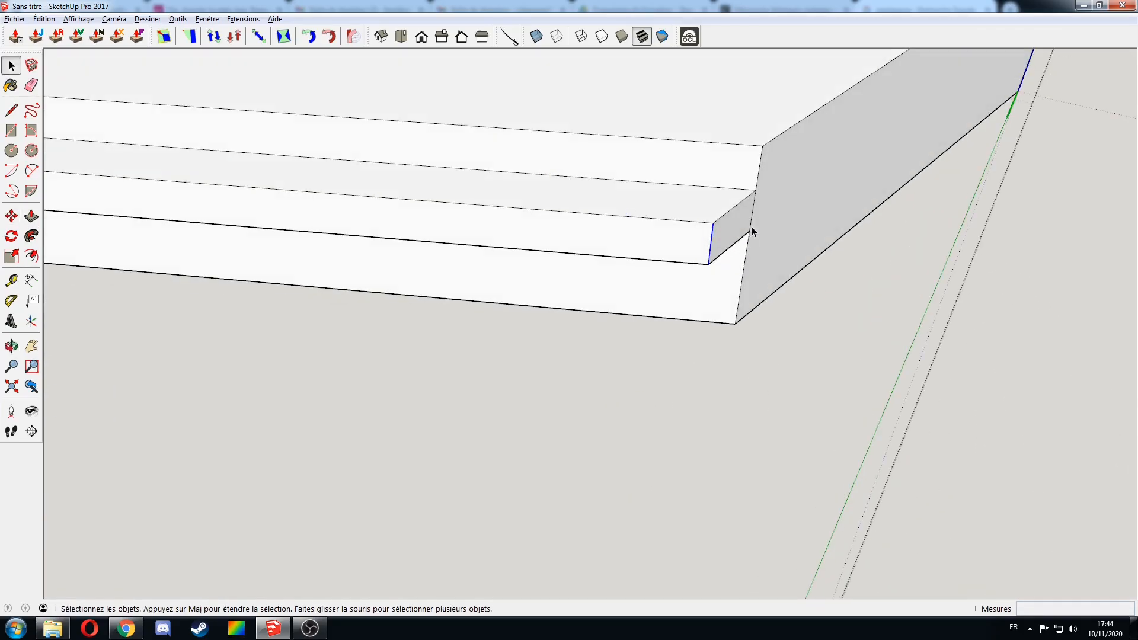
key("e")
left_click(754, 214)
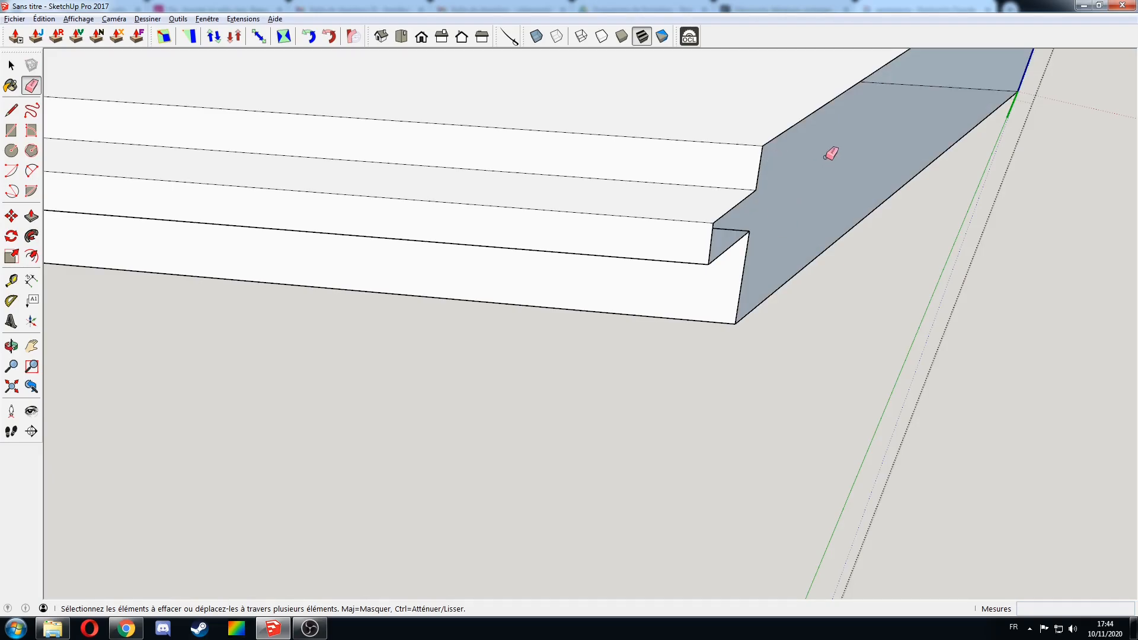
left_click(734, 224)
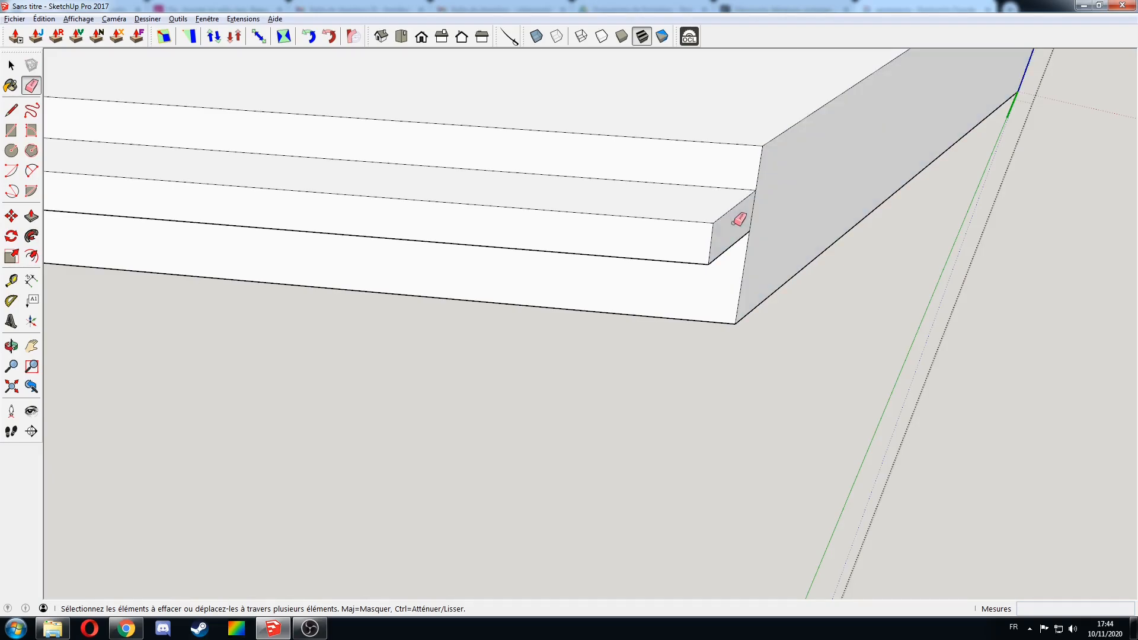
middle_click_drag(775, 229, 620, 190)
key("space")
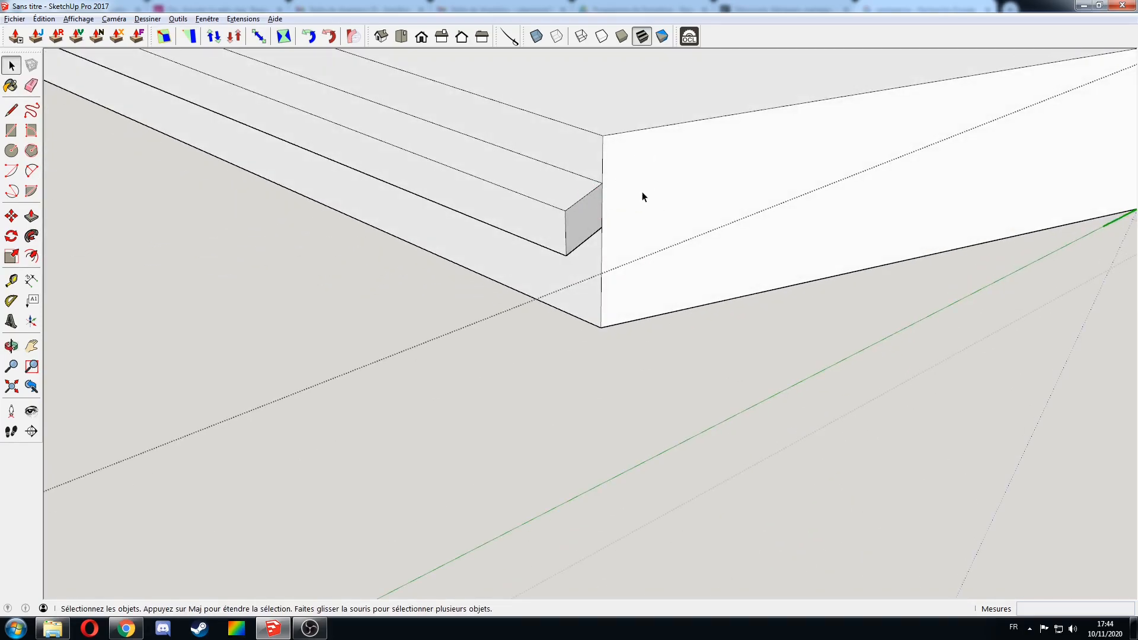
Trim the tongue's end to the mitre angle with a copy of the mitred end's top edge, and erase the leftover line
scroll(660, 131, "down", 2)
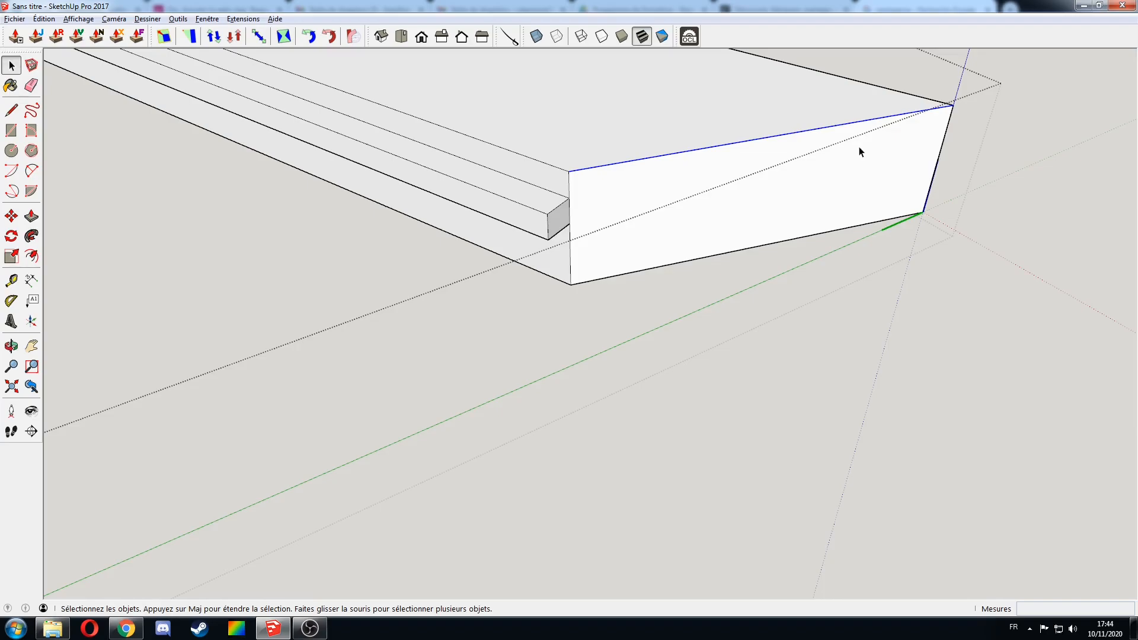
key("m")
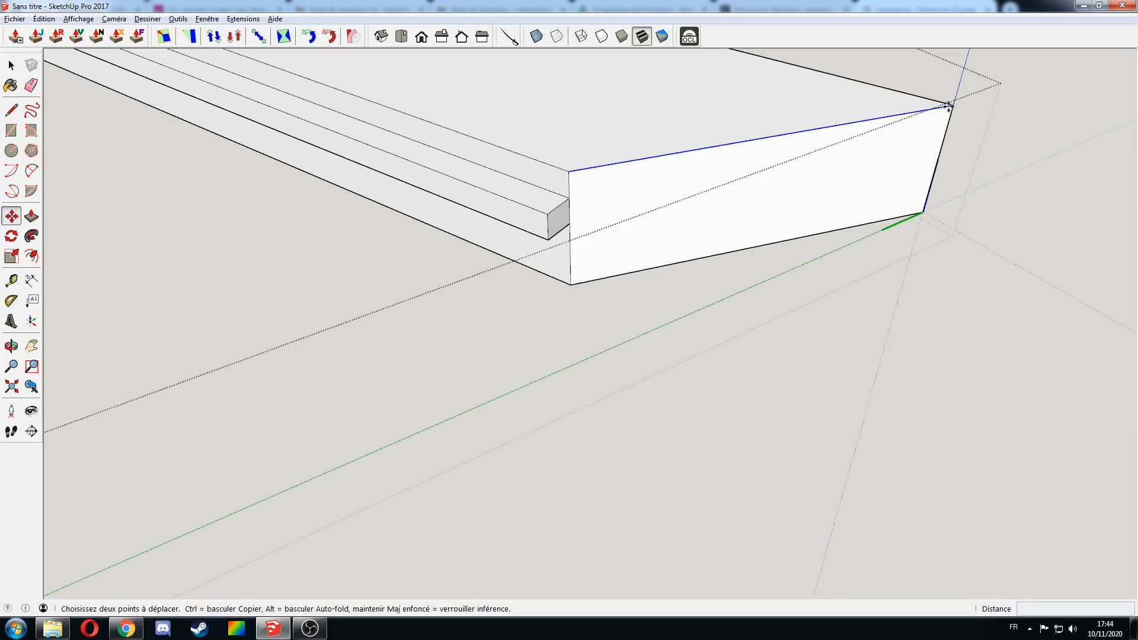
left_click(949, 105)
left_click(548, 204)
key("p")
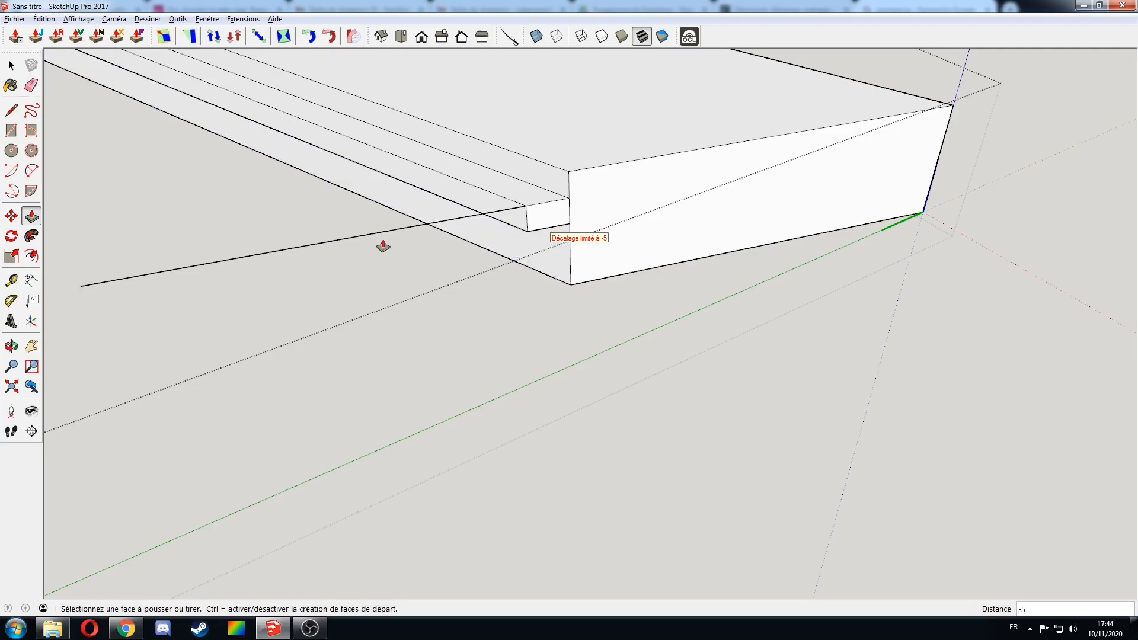
key("e")
left_click(373, 233)
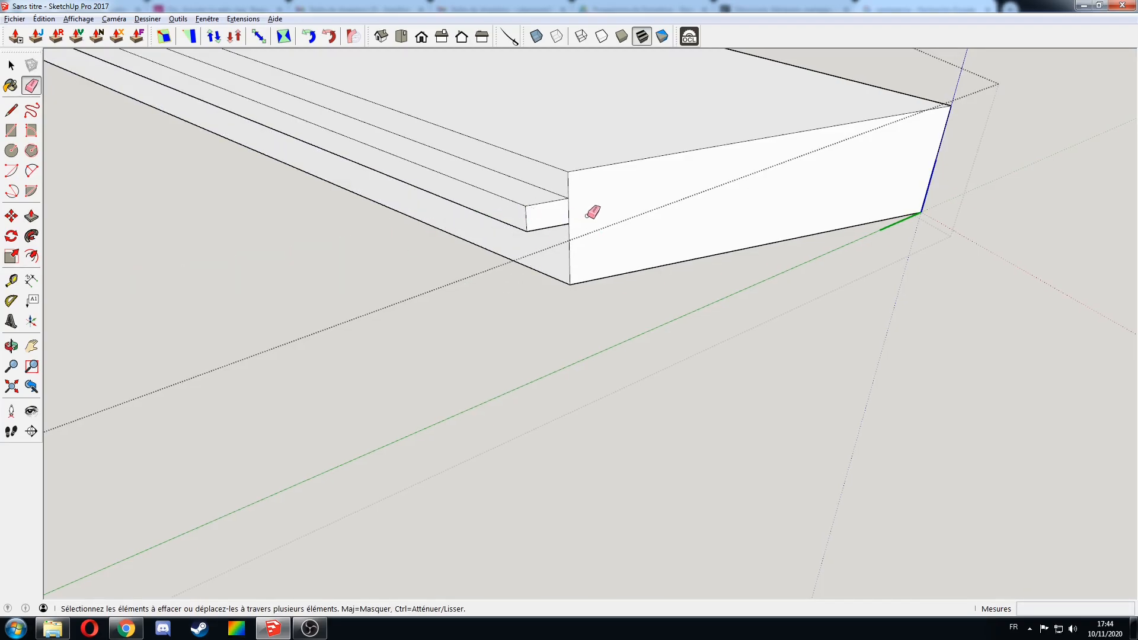
Trim the tongue's opposite end to the mitre with a copied end edge, erasing the leftover line and the edge between tongue and board end
scroll(386, 178, "down", 2)
mouse_move(386, 178)
middle_mouse_down()
mouse_move(803, 213)
mouse_move(340, 211)
mouse_move(637, 95)
mouse_move(569, 297)
mouse_move(473, 307)
middle_mouse_up()
key("space")
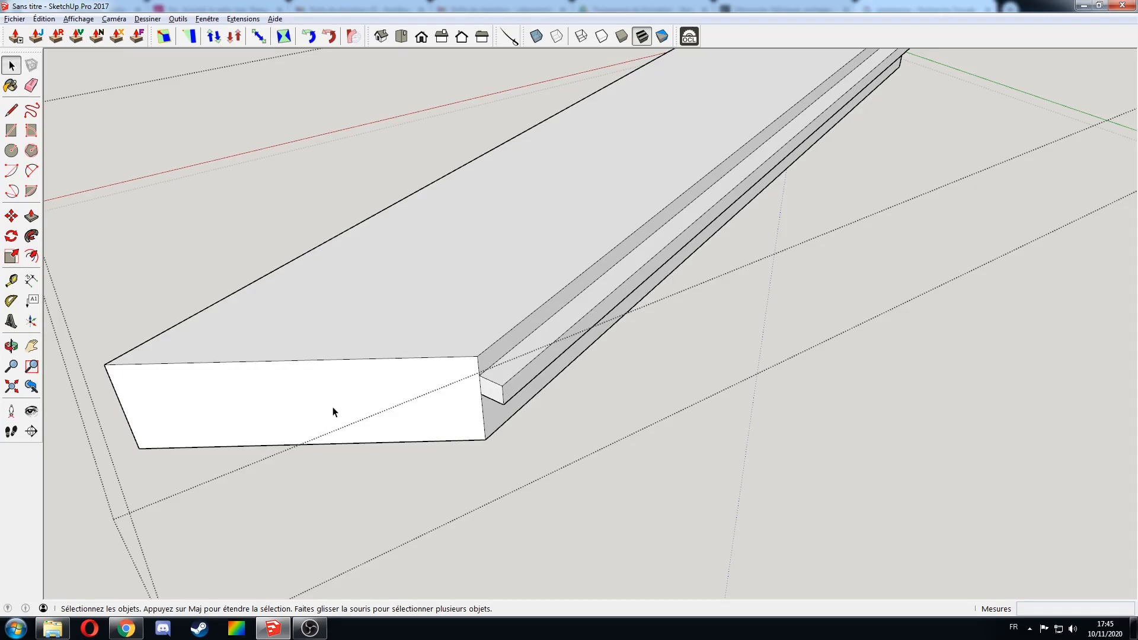
left_click(434, 363)
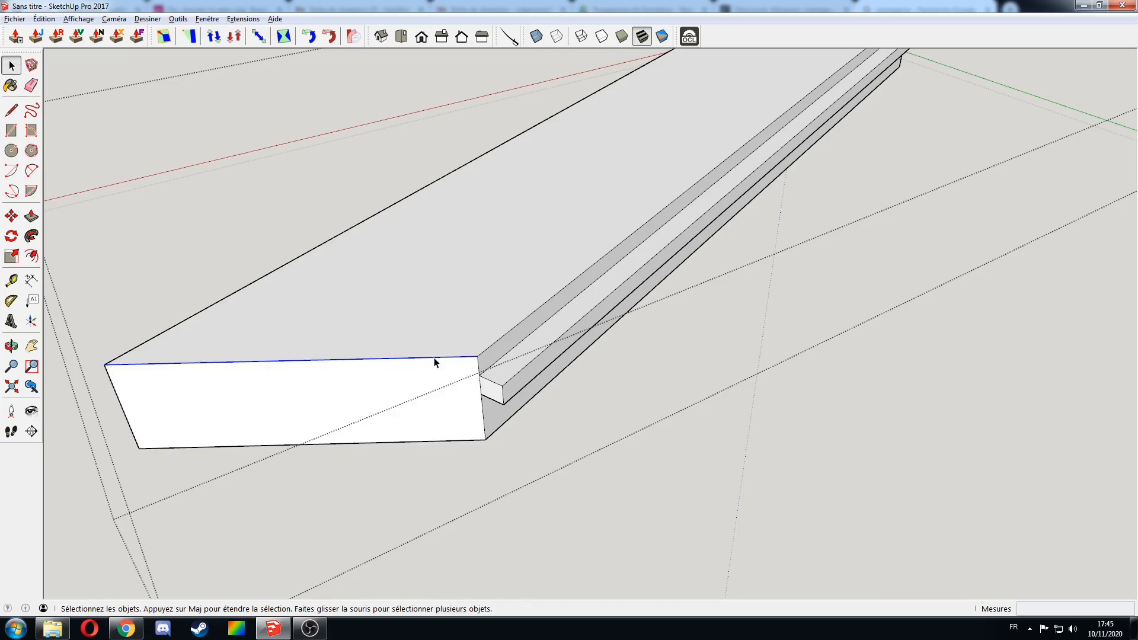
key("m")
left_click(104, 363)
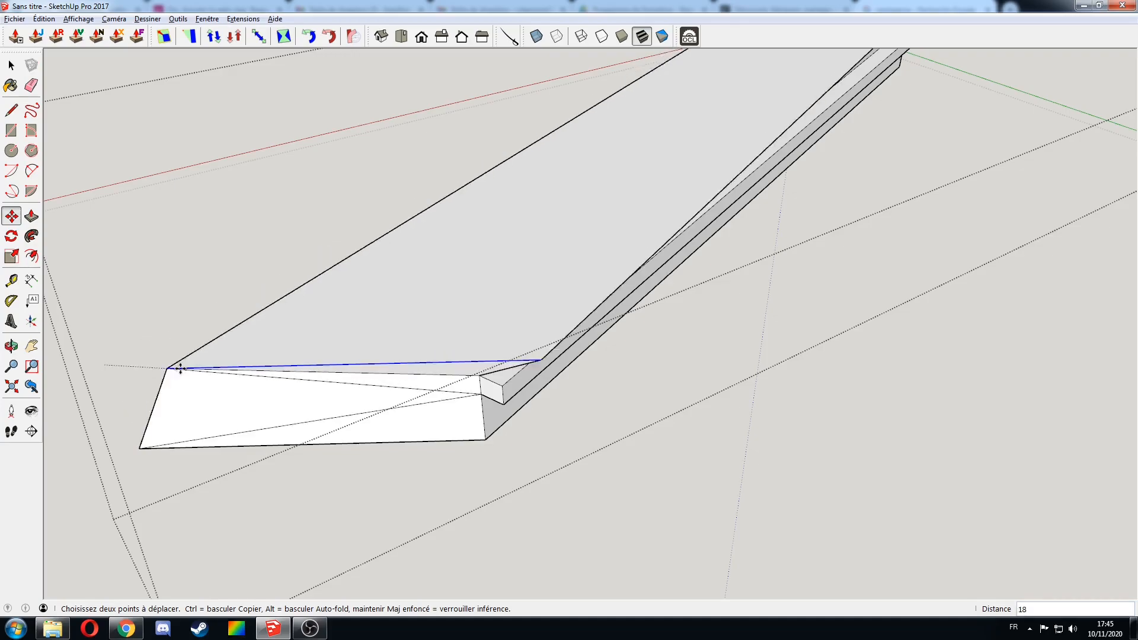
key("ctrl")
left_click(485, 378)
key("p")
left_click_drag(501, 388, 505, 413)
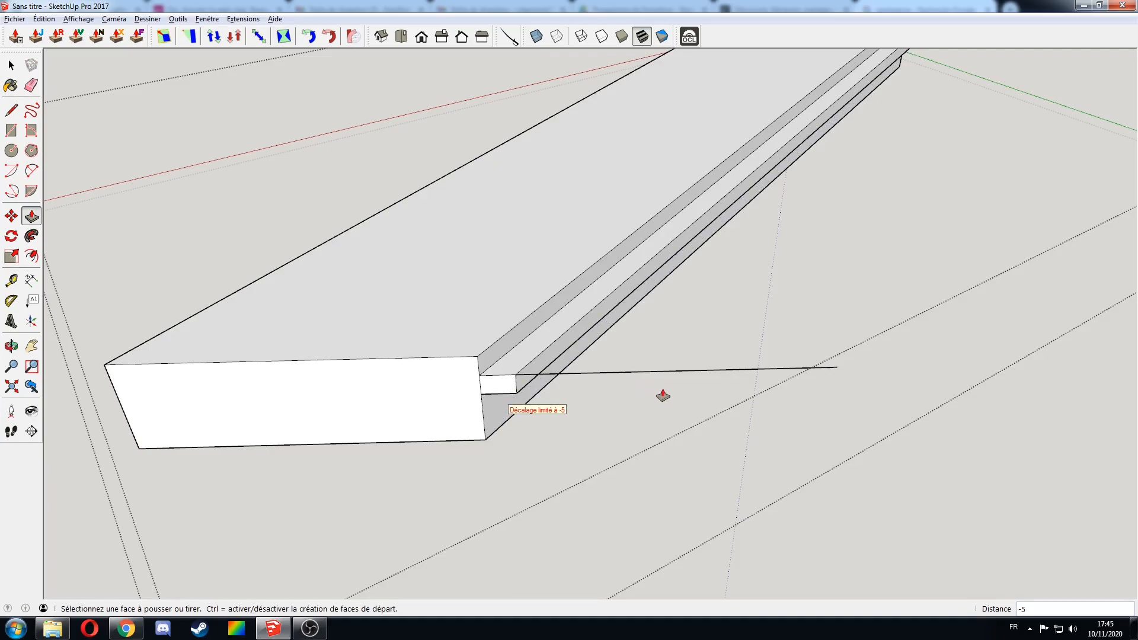
left_click_drag(662, 395, 668, 389)
key("space")
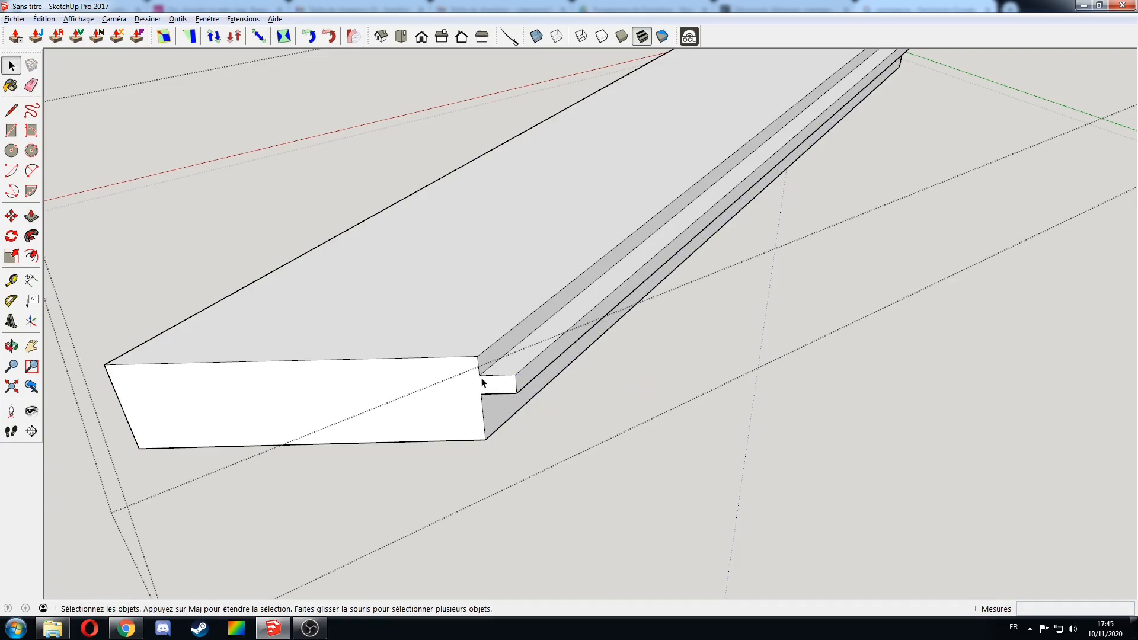
middle_click_drag(547, 355, 411, 374)
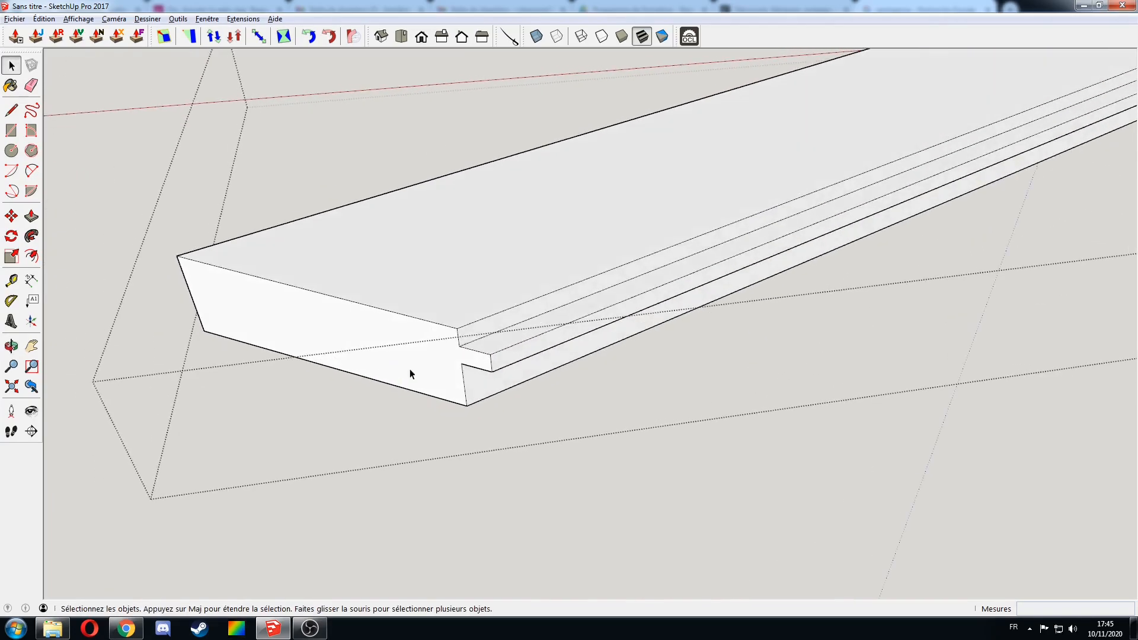
Split the tongue crosswise with a line and push its end section back past the edging's side face to form a groove
key("l")
left_click(742, 253)
left_click(742, 269)
key("ctrl+z")
key("ctrl+z")
key("ctrl+y")
key("p")
left_click(732, 259)
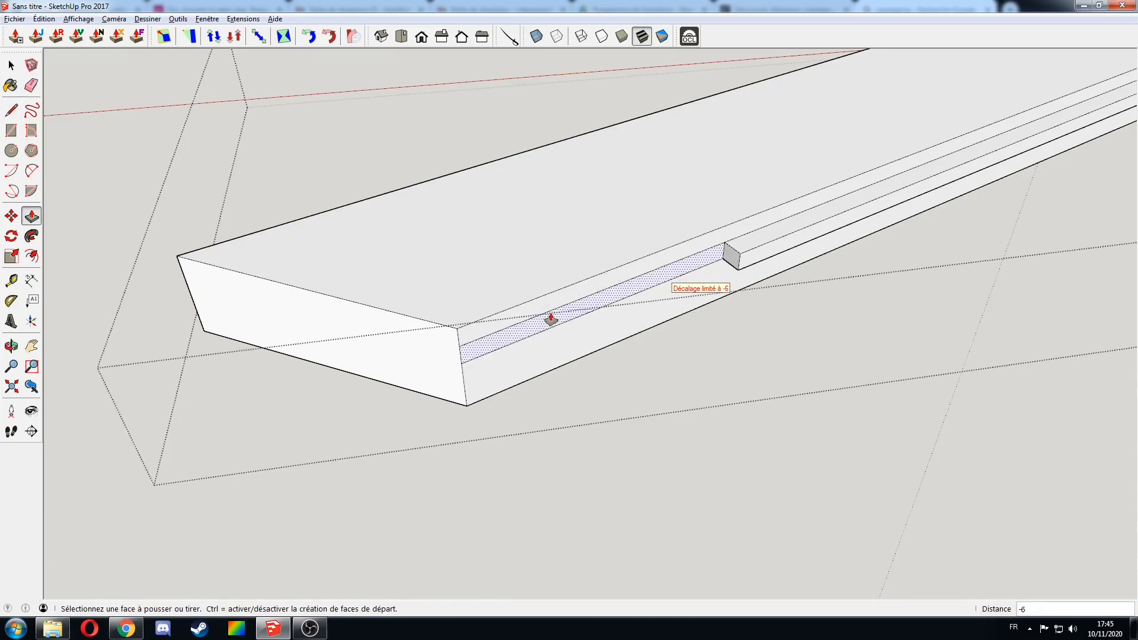
left_click(531, 333)
middle_click_drag(510, 318, 452, 325)
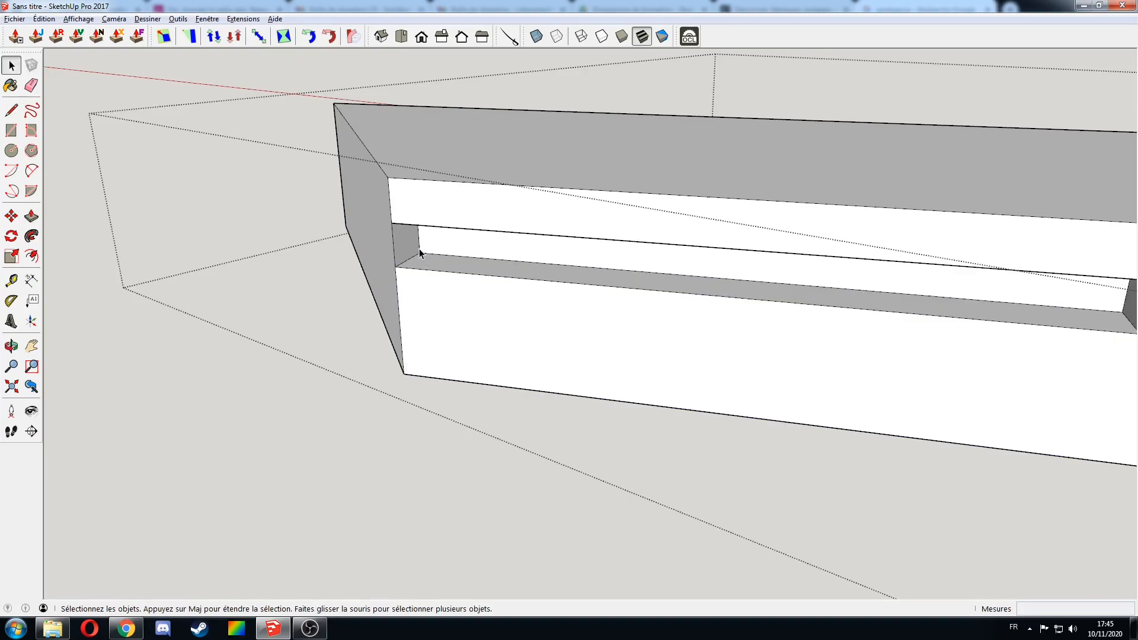
Try to slide the inner vertical edge at the groove's end toward the mitred end by 5 mm
middle_click_drag(489, 286, 571, 292)
key("m")
left_click(584, 284)
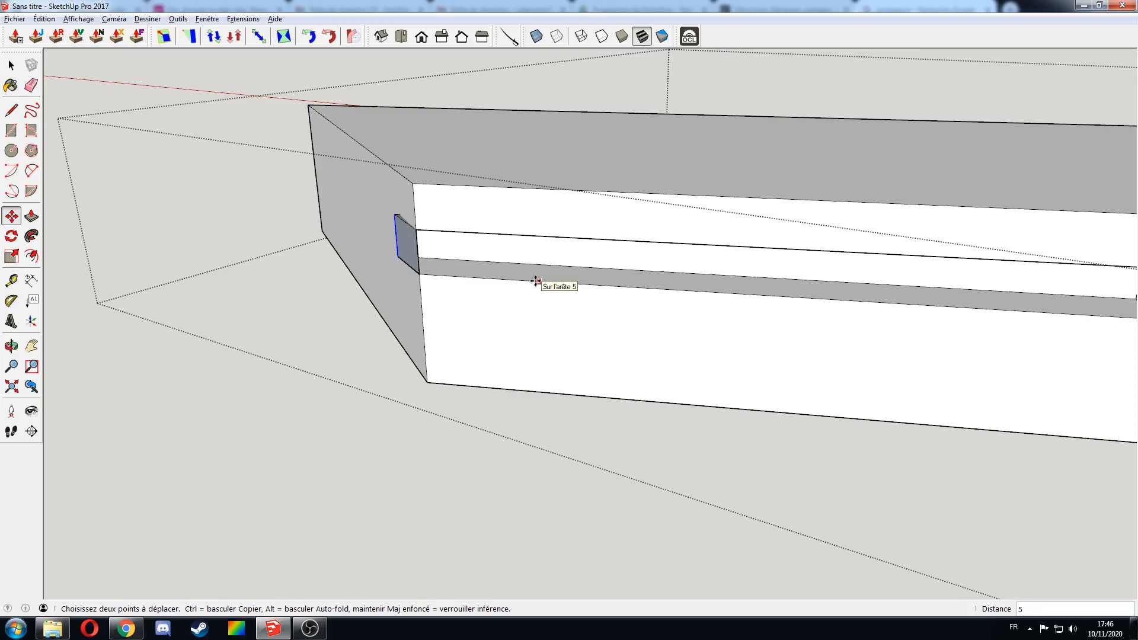
left_click(572, 283)
key("space")
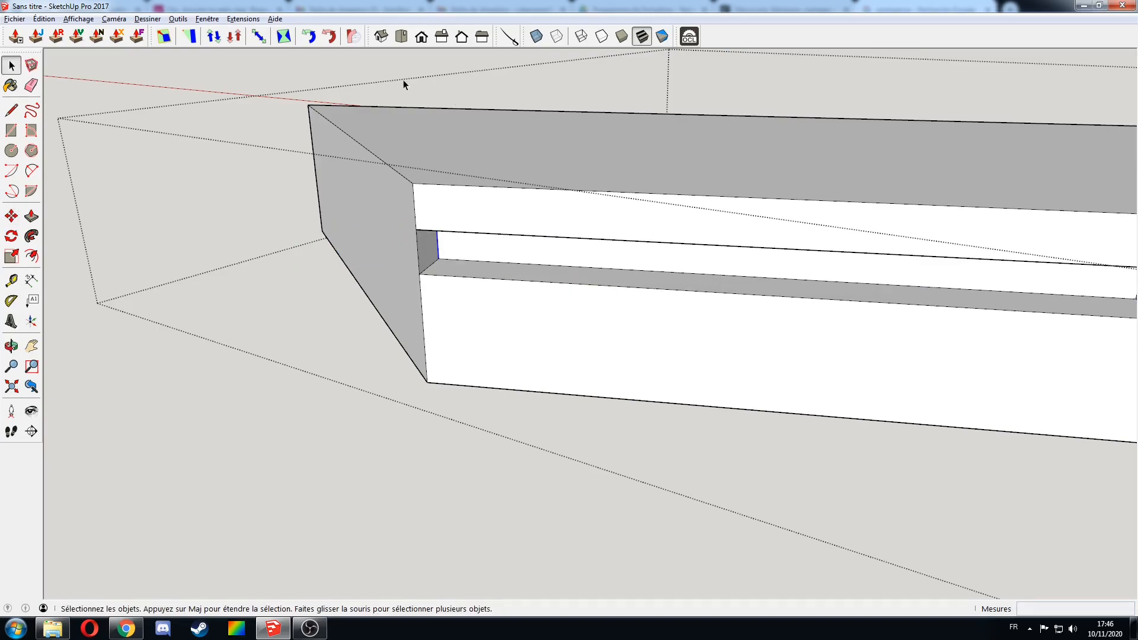
Disable length snapping in the model's unit settings
left_click(241, 18)
mouse_move(214, 22)
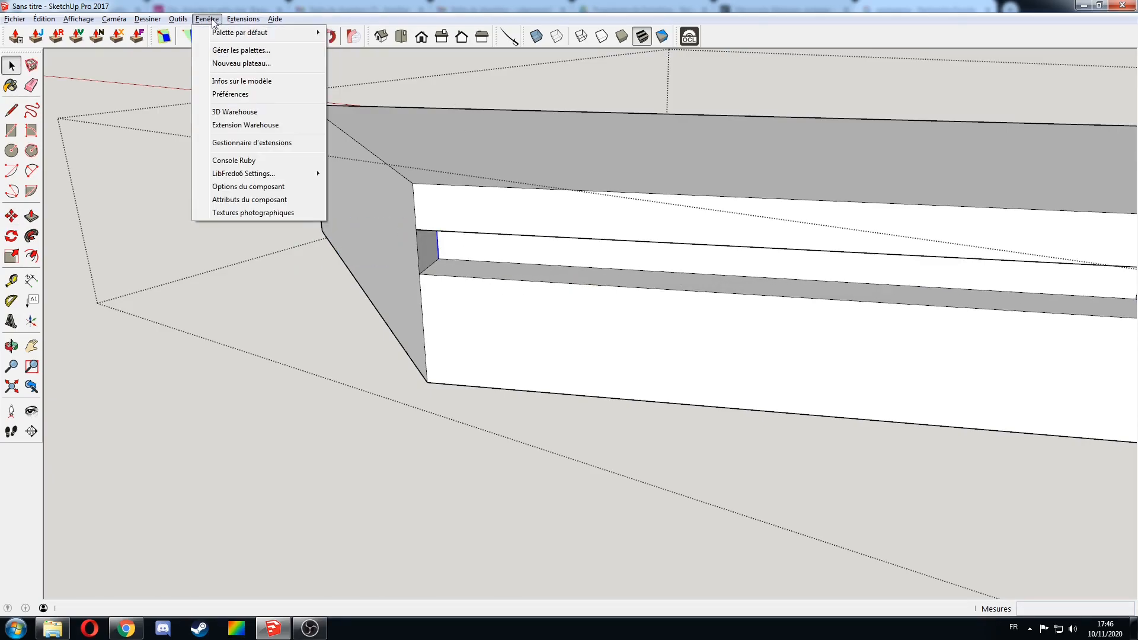
left_click(224, 81)
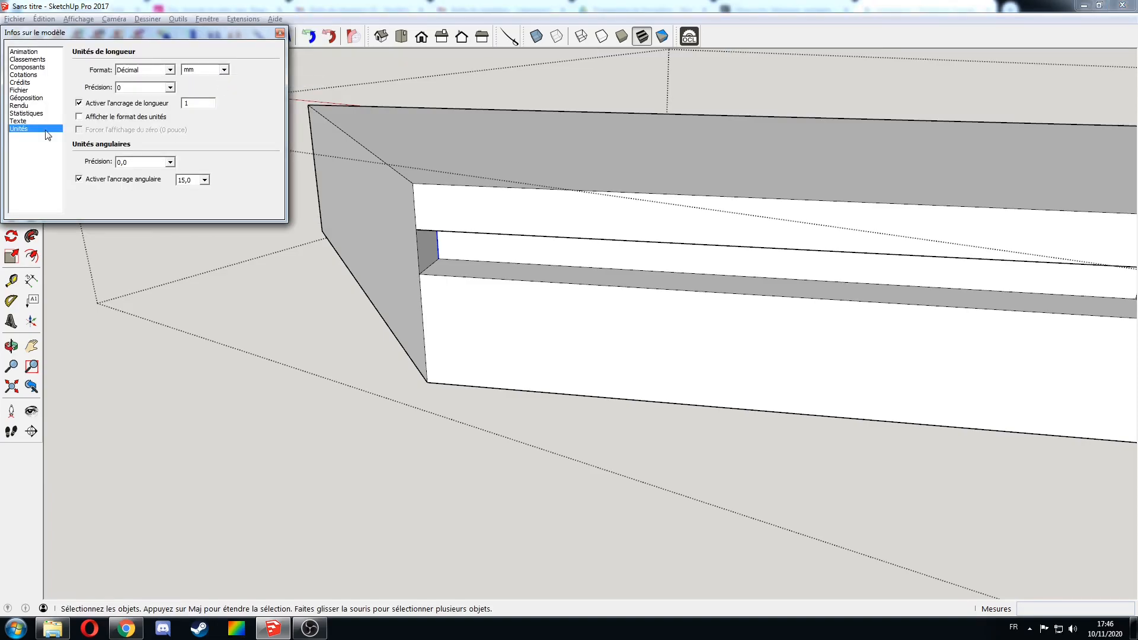
left_click(79, 104)
left_click(280, 32)
key("m")
left_click(583, 190)
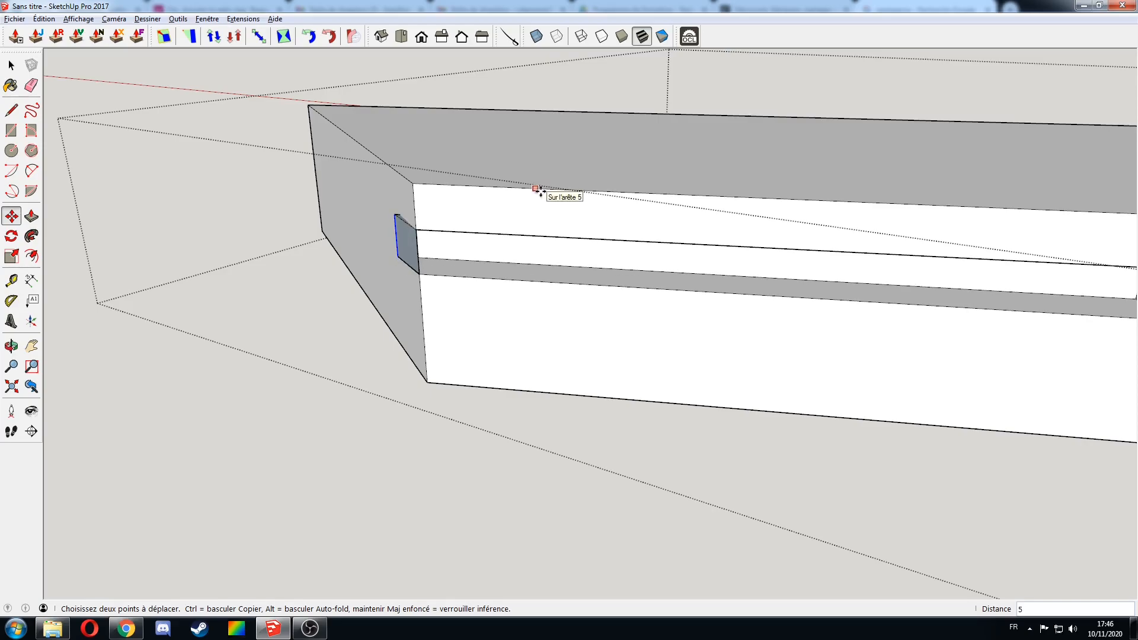
key("Escape")
Extend the groove's end face 18 mm outward past the edging board's mitred end with Push/Pull
key("p")
left_click(428, 246)
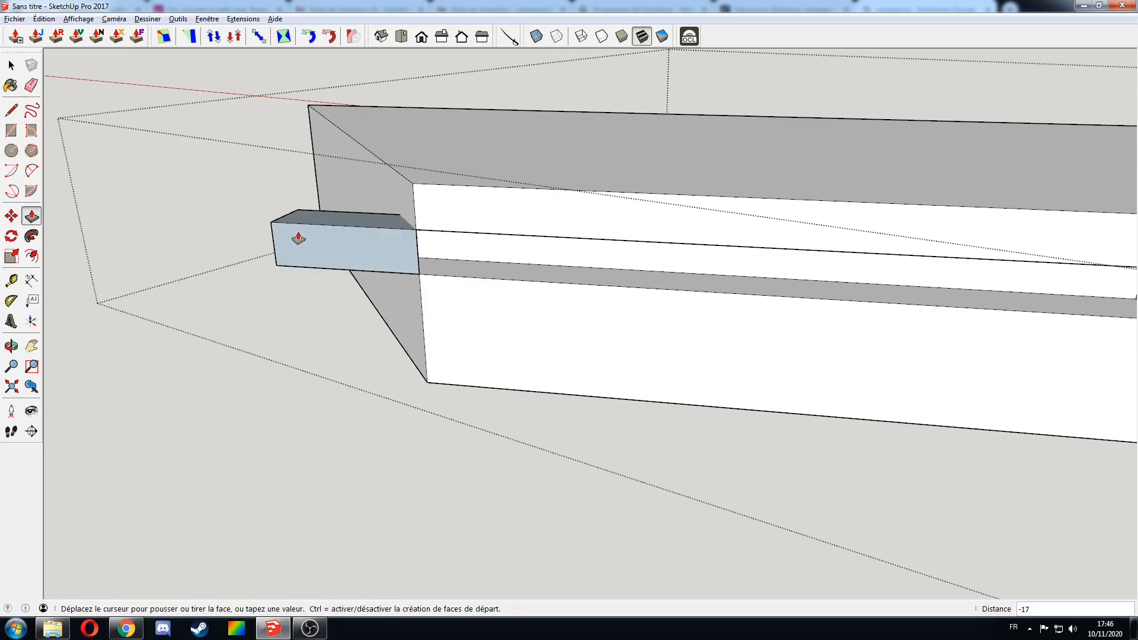
middle_click_drag(317, 241, 475, 330)
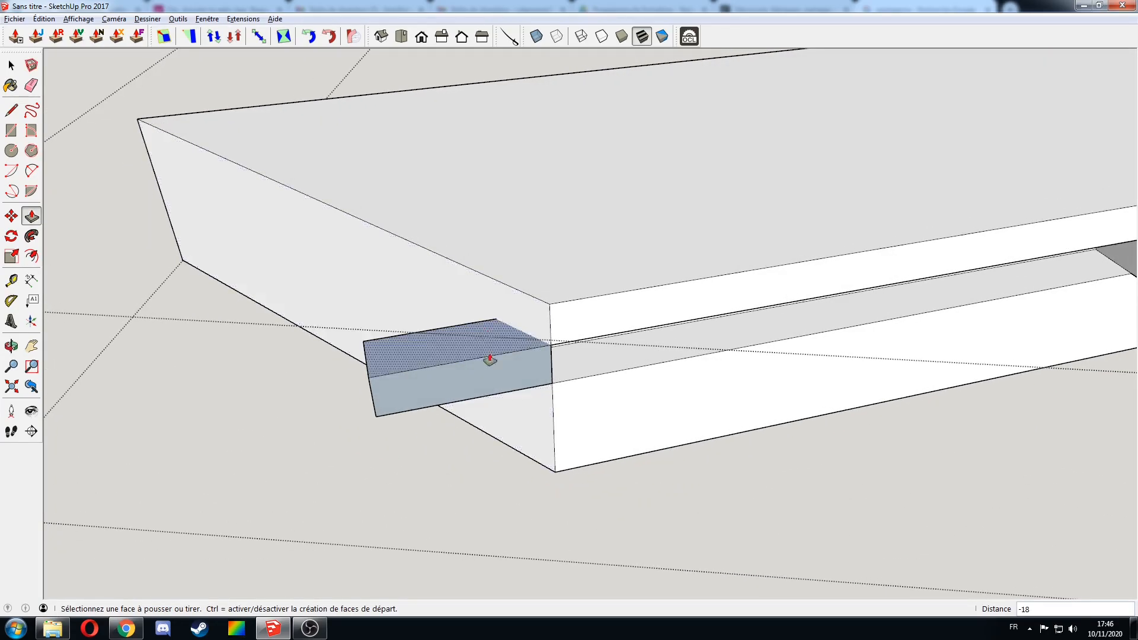
scroll(495, 330, "up", 3)
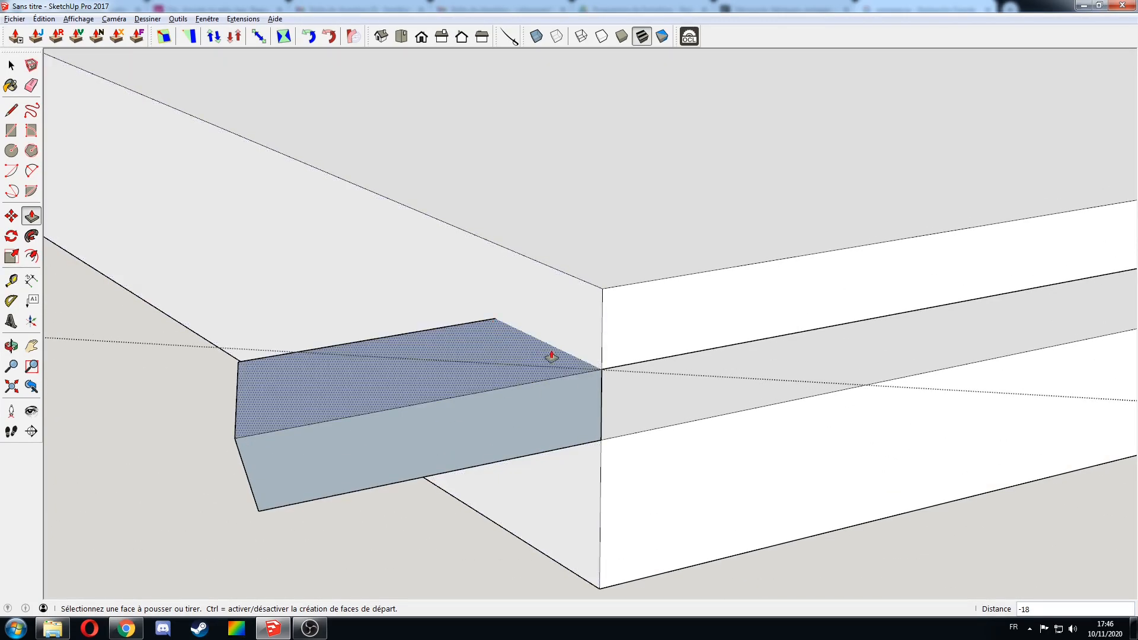
middle_click_drag(563, 407, 293, 353)
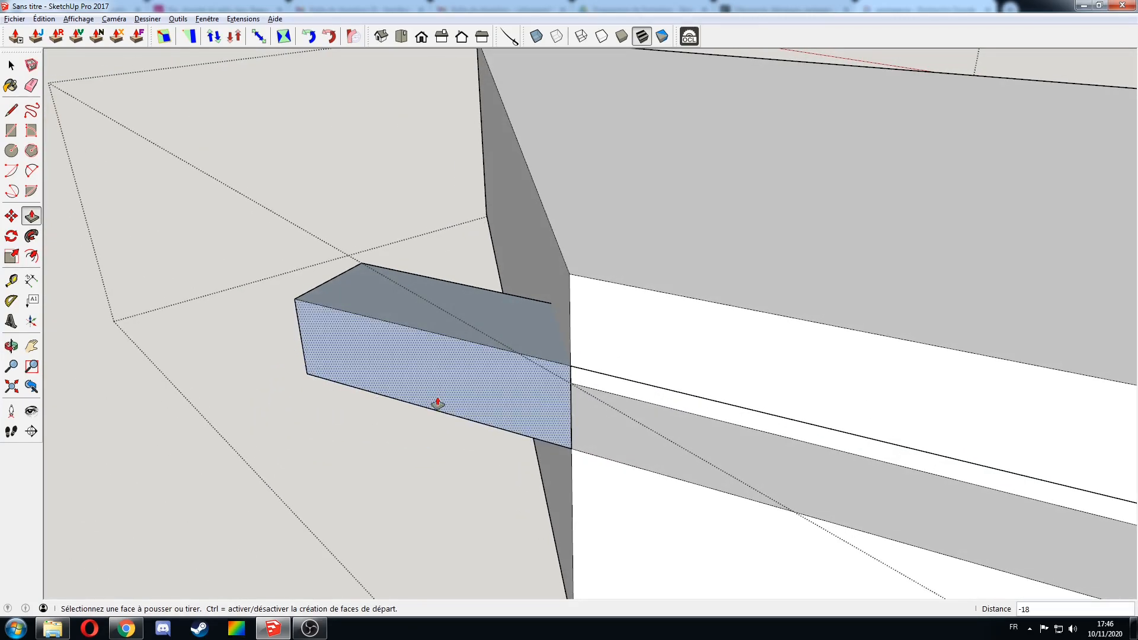
middle_click_drag(542, 413, 450, 308)
Try to delete the block protruding from the mitred end together with its connected geometry, and undo the deletion
key("space")
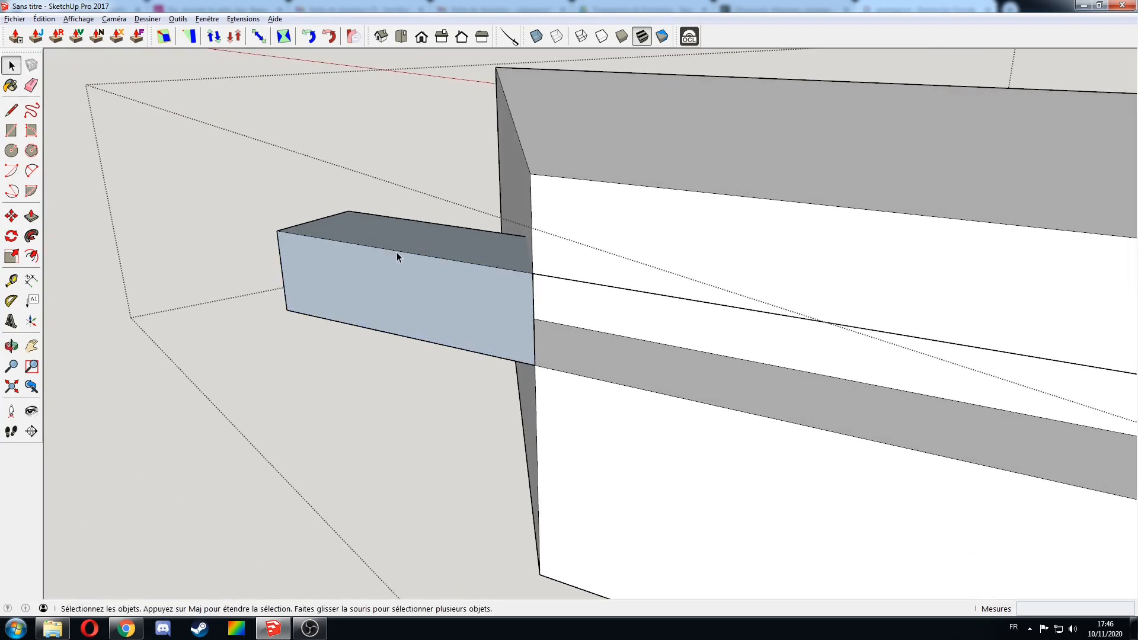
triple_click(332, 238)
key("Delete")
middle_click_drag(525, 392, 550, 349)
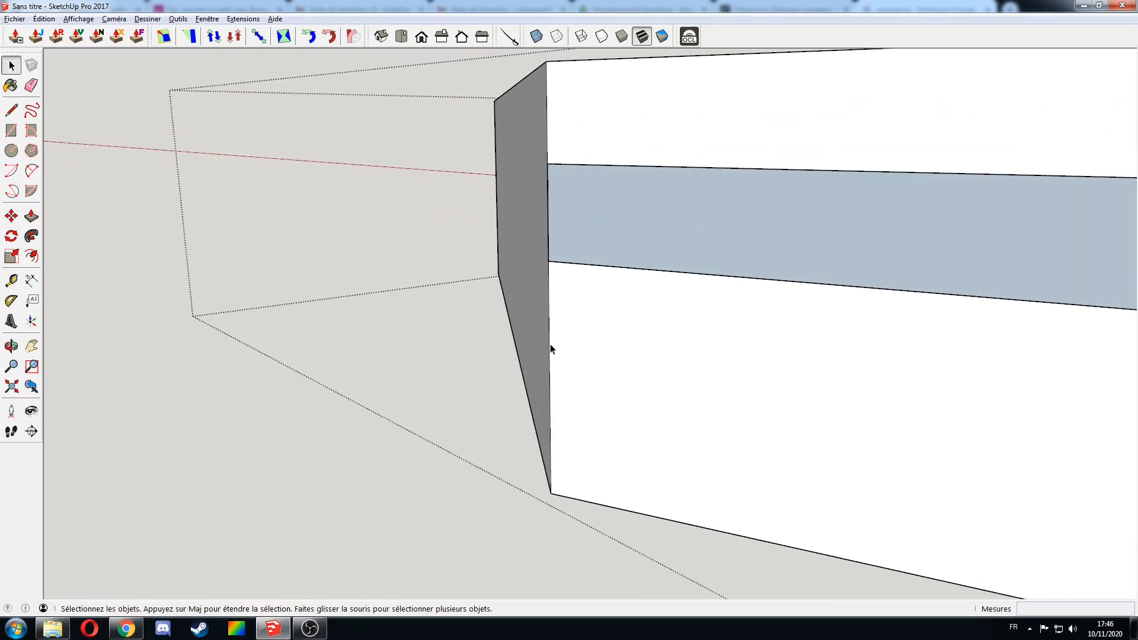
key("ctrl+z")
middle_click_drag(520, 367, 589, 363)
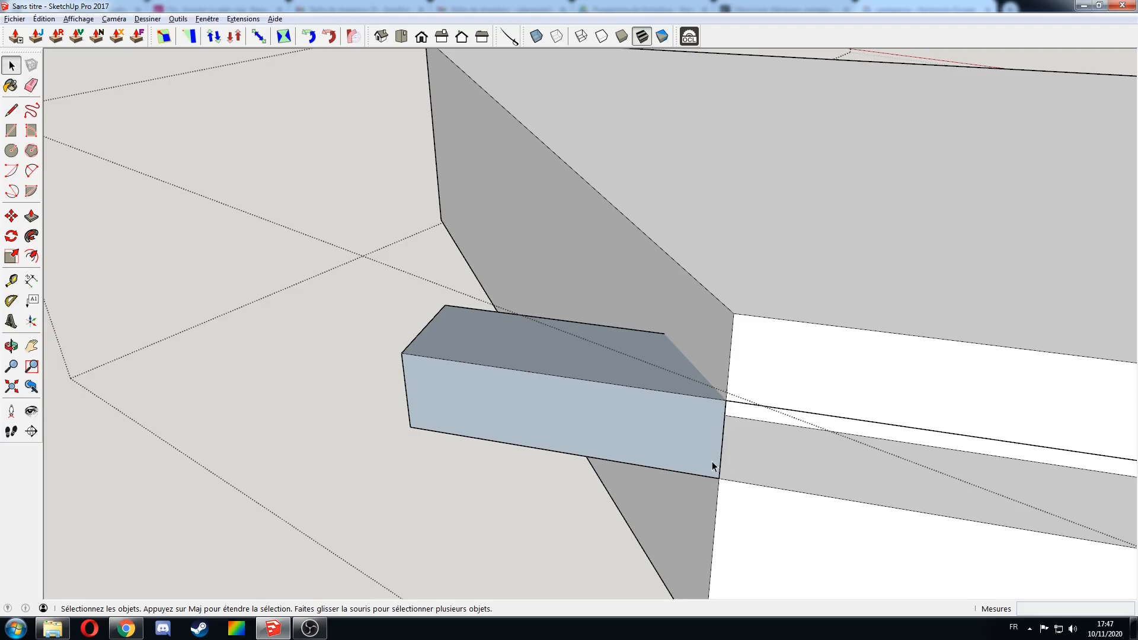
Draw a rectangle of about 7 by 5 mm across the protruding block where it meets the mitred end face
key("r")
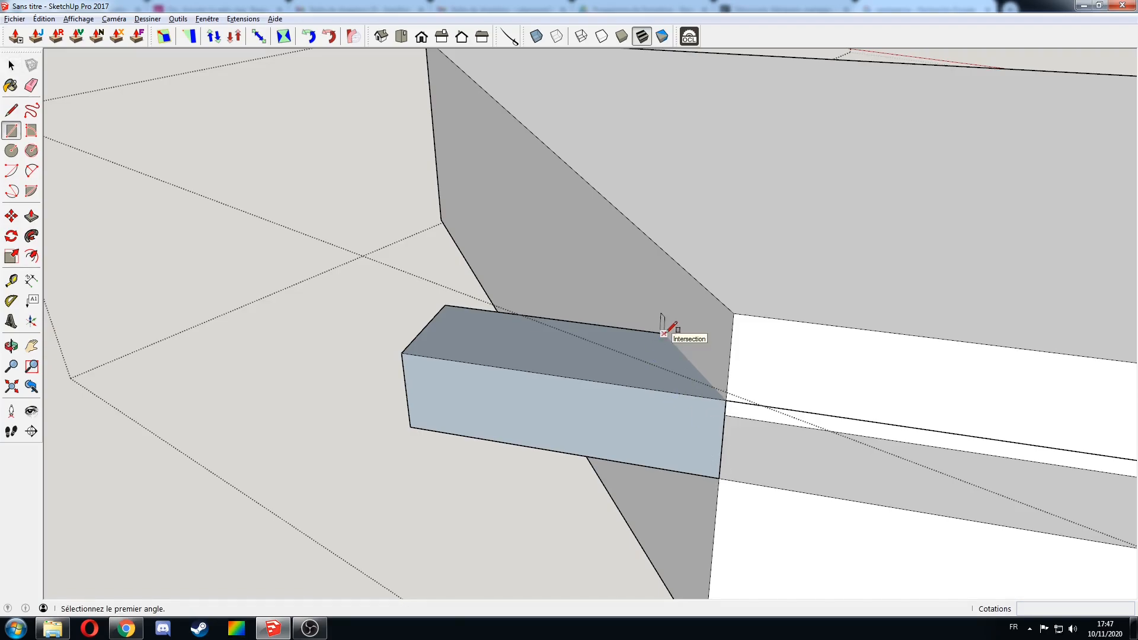
left_click(664, 334)
left_click(725, 469)
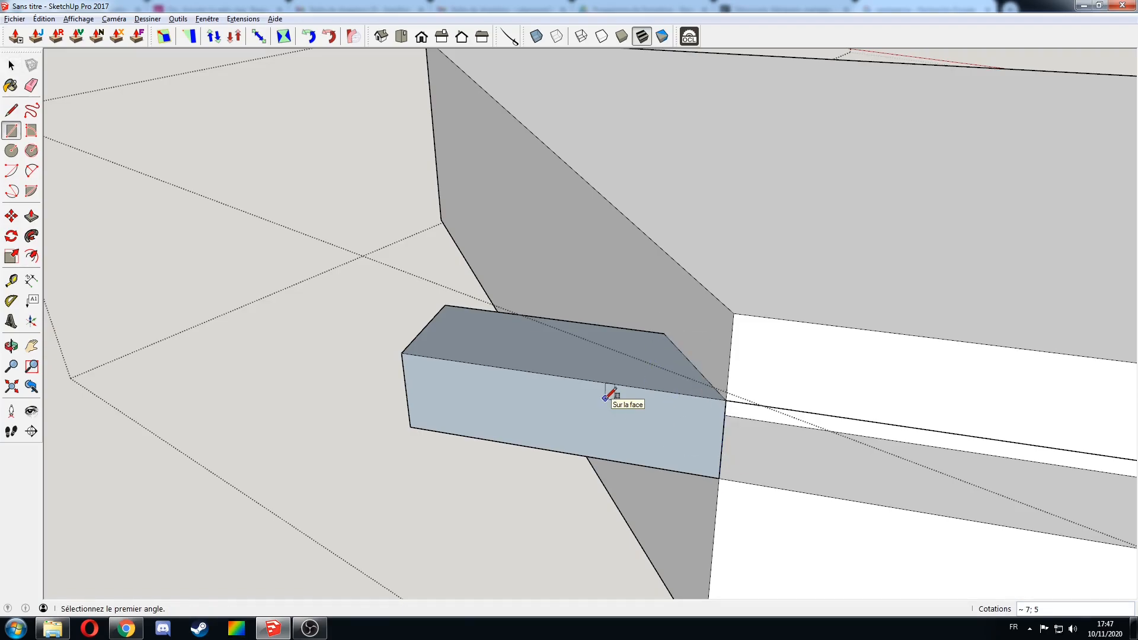
Delete the protruding block and erase the leftover edge closing the groove at the mitre, finishing the edging board's edit
middle_click_drag(438, 311, 413, 322)
key("space")
left_click_drag(440, 282, 335, 449)
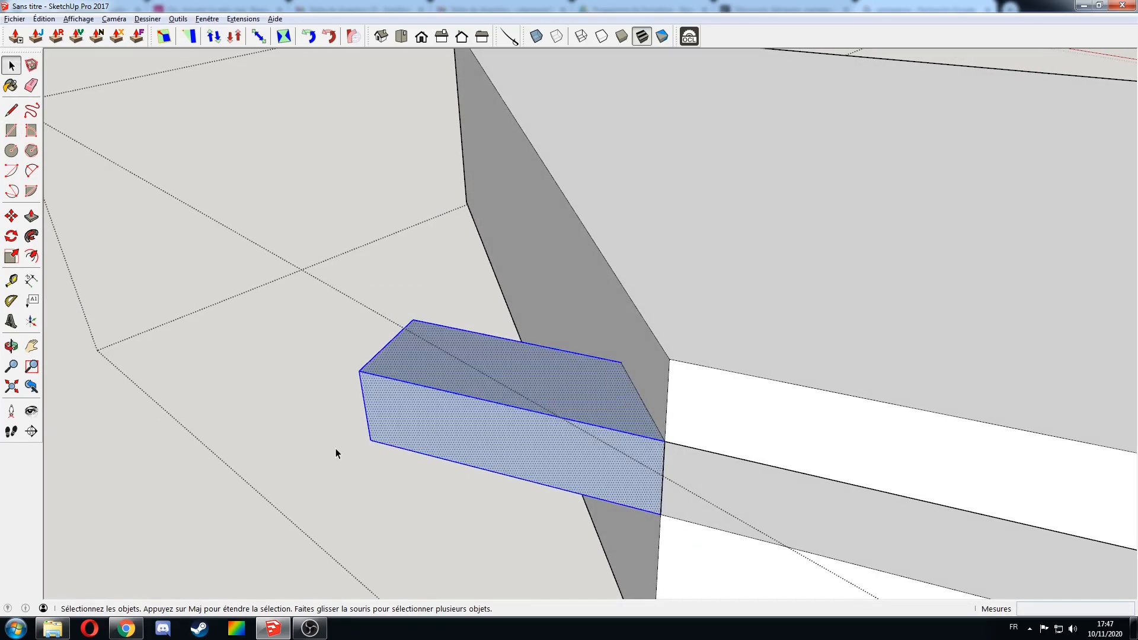
key("Delete")
key("e")
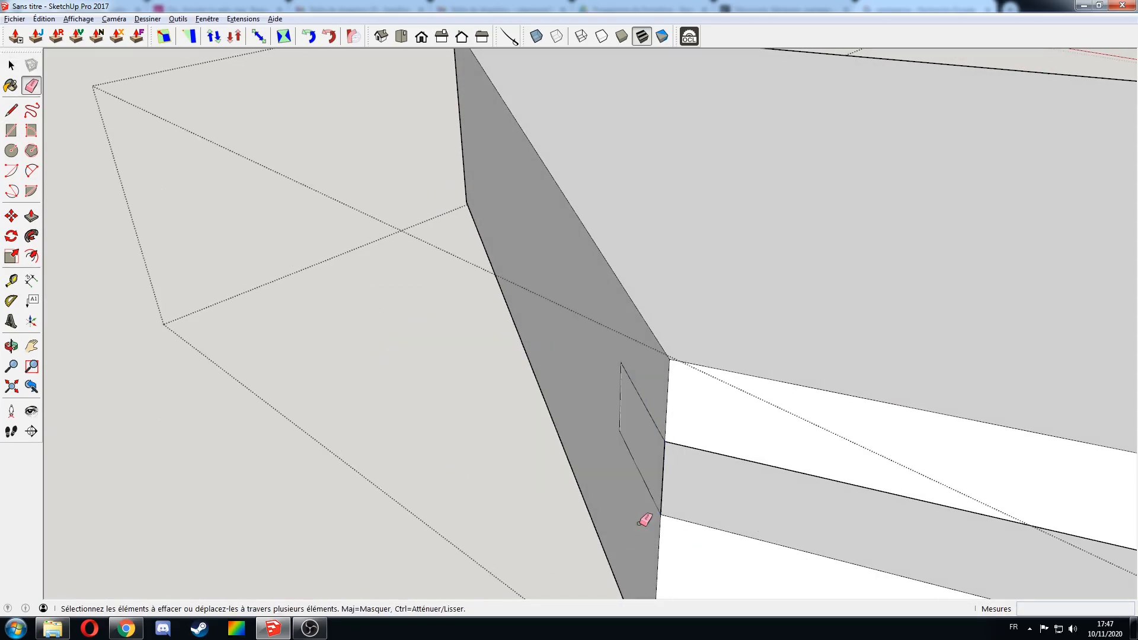
left_click(670, 481)
middle_click_drag(585, 526, 618, 446)
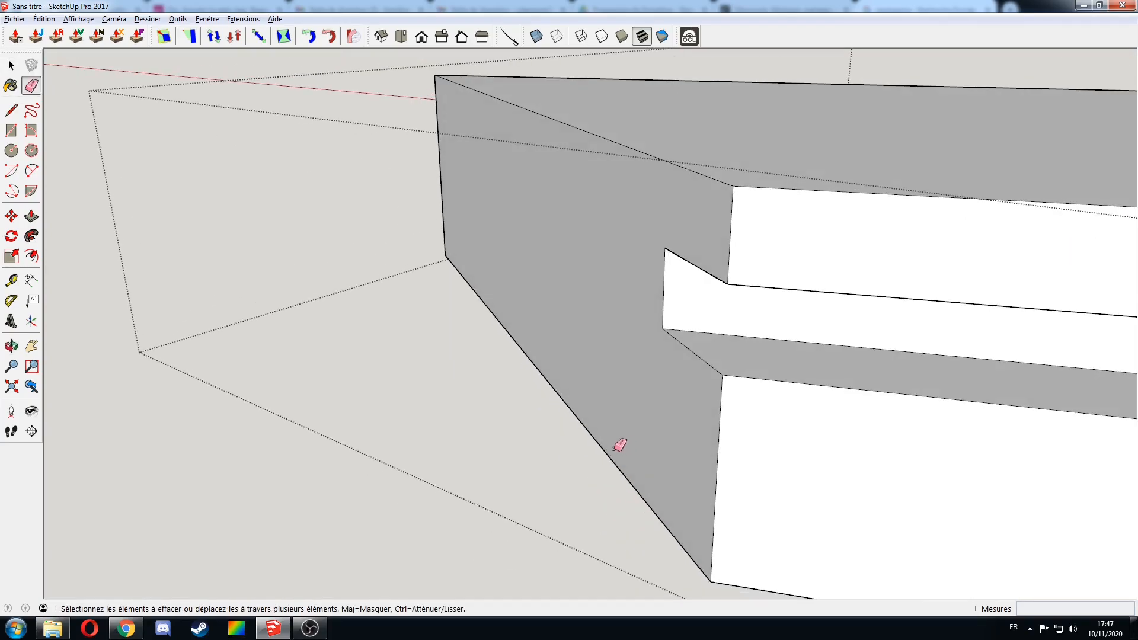
scroll(598, 448, "down", 2)
scroll(661, 359, "down", 3)
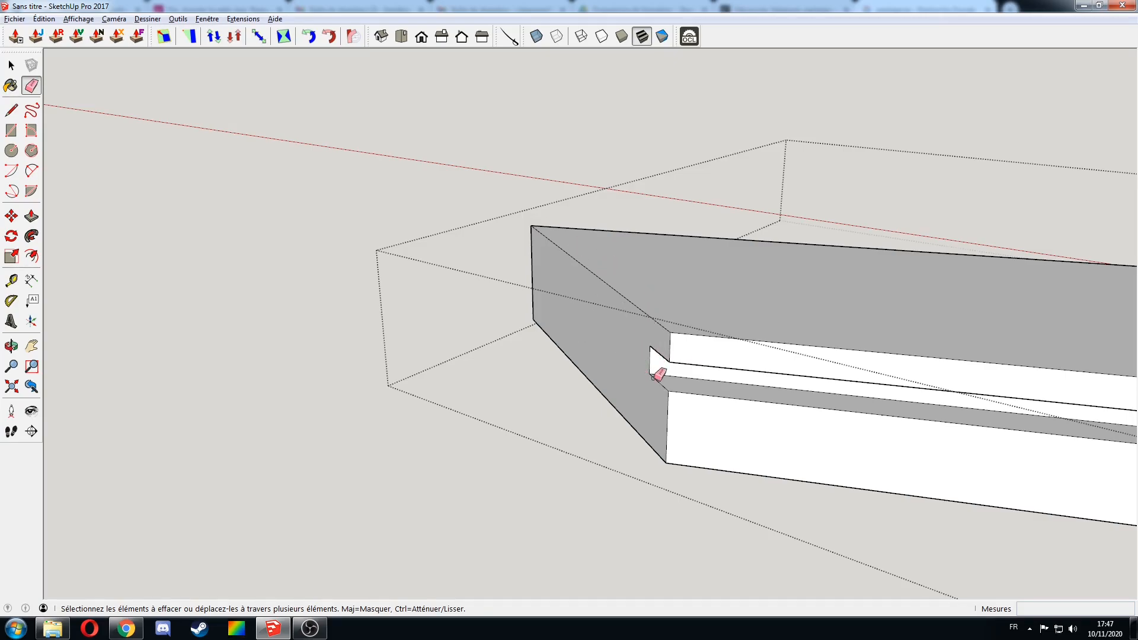
key("space")
left_click(341, 204)
Draw two construction lines on the pentagonal panel from adjacent corners to the midpoints of their opposite sides to locate its centre
scroll(687, 322, "down", 4)
middle_click_drag(686, 322, 513, 305, "shift")
scroll(513, 306, "down", 5)
middle_click_drag(794, 267, 691, 329)
middle_click_drag(626, 365, 482, 430)
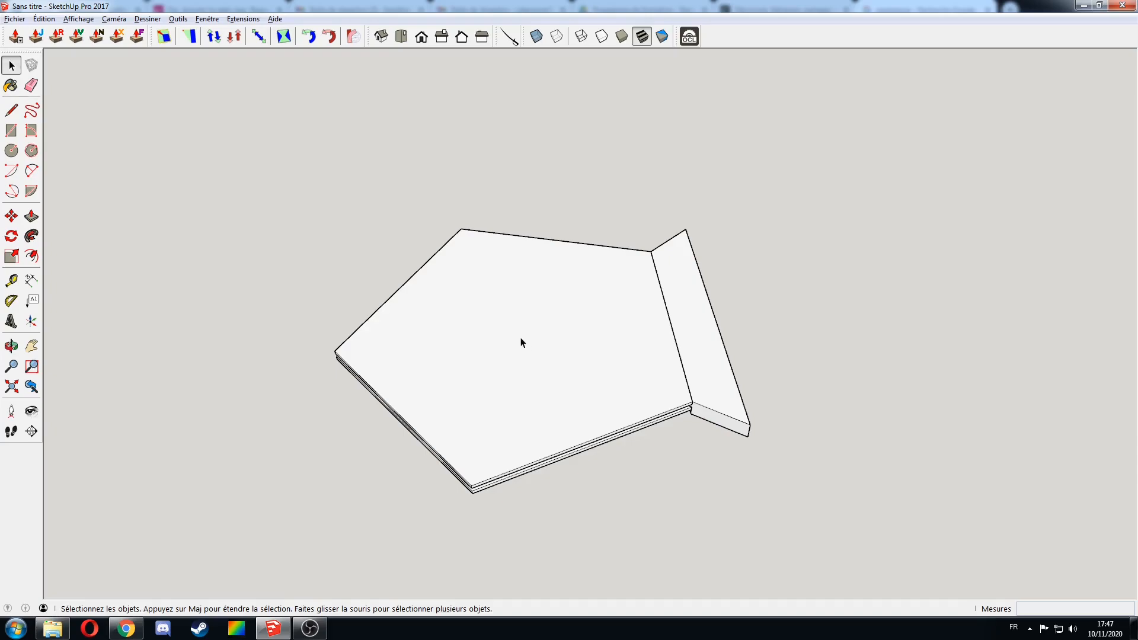
key("l")
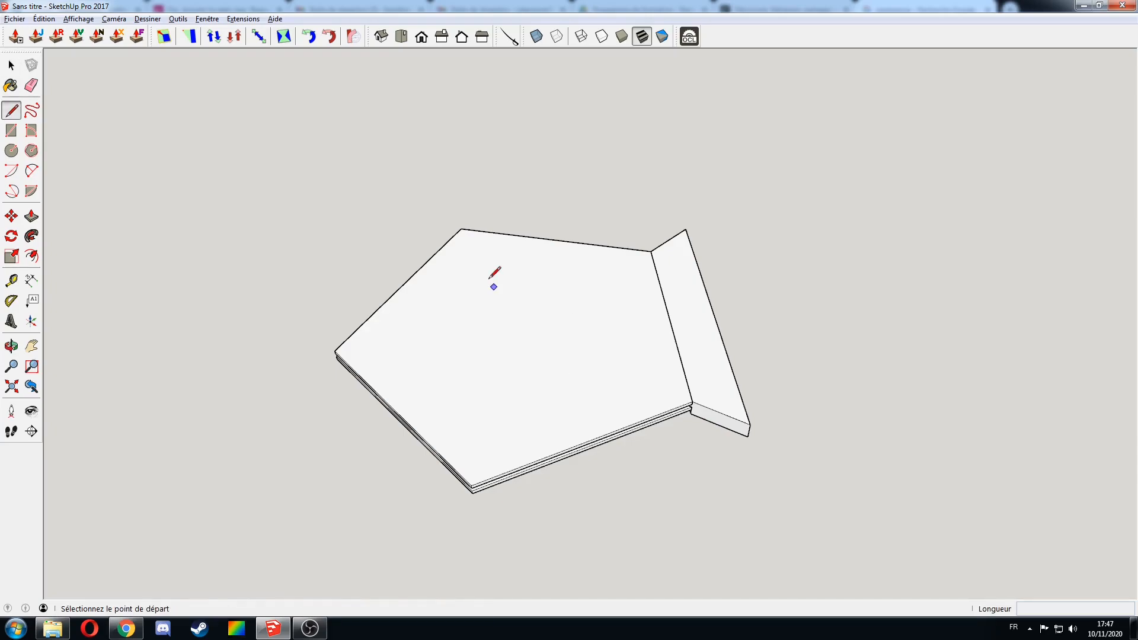
left_click(461, 229)
left_click(586, 442)
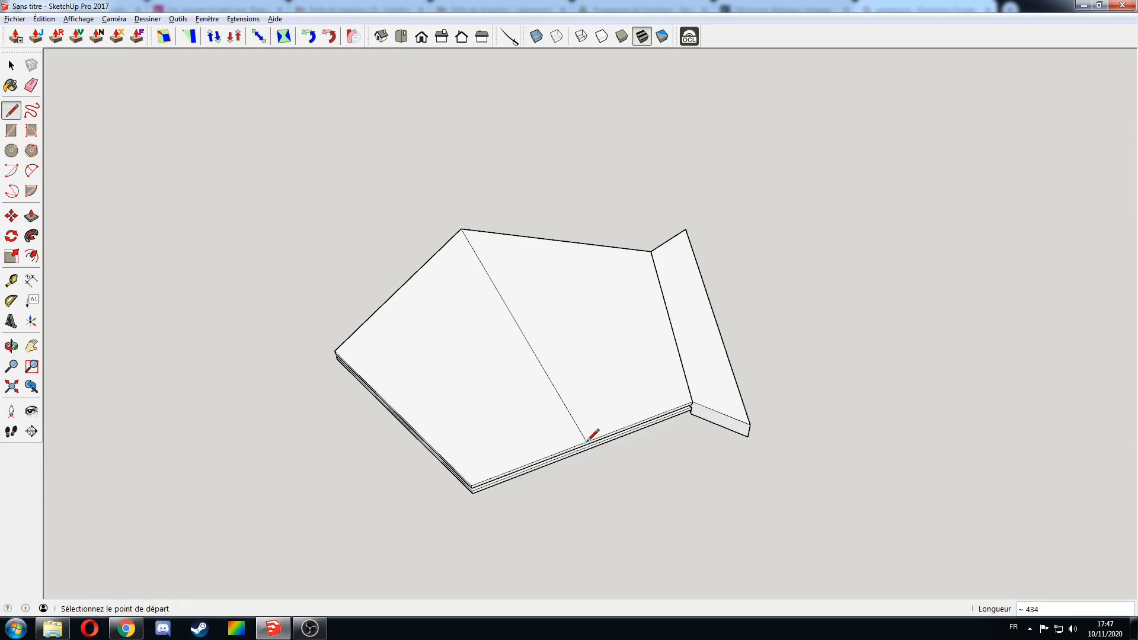
key("space")
key("l")
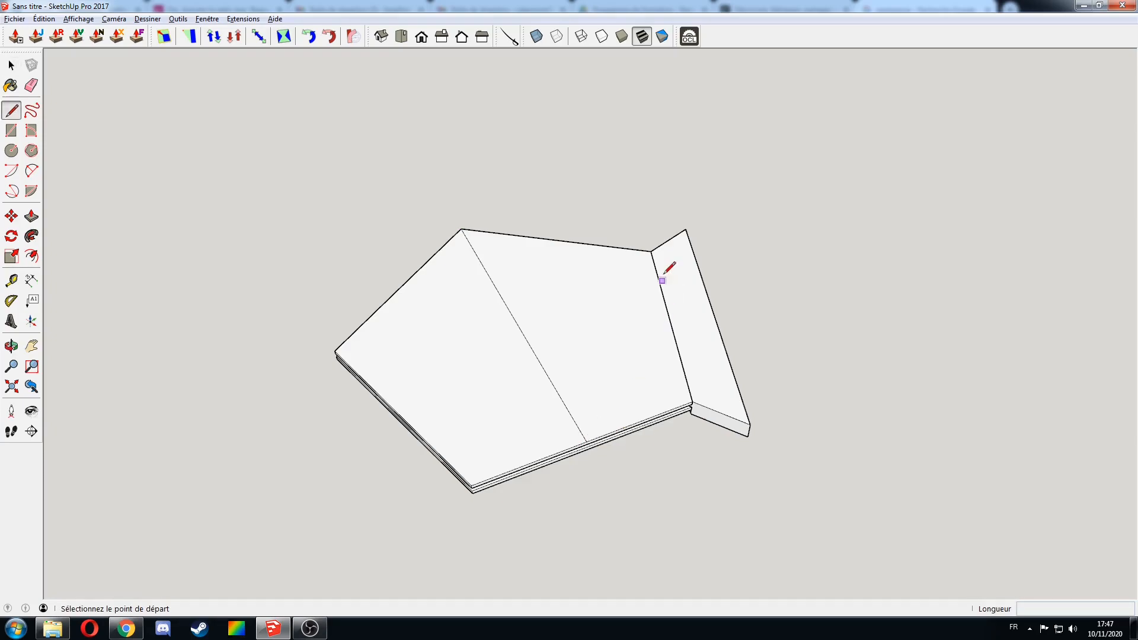
left_click(651, 251)
left_click(399, 414)
key("space")
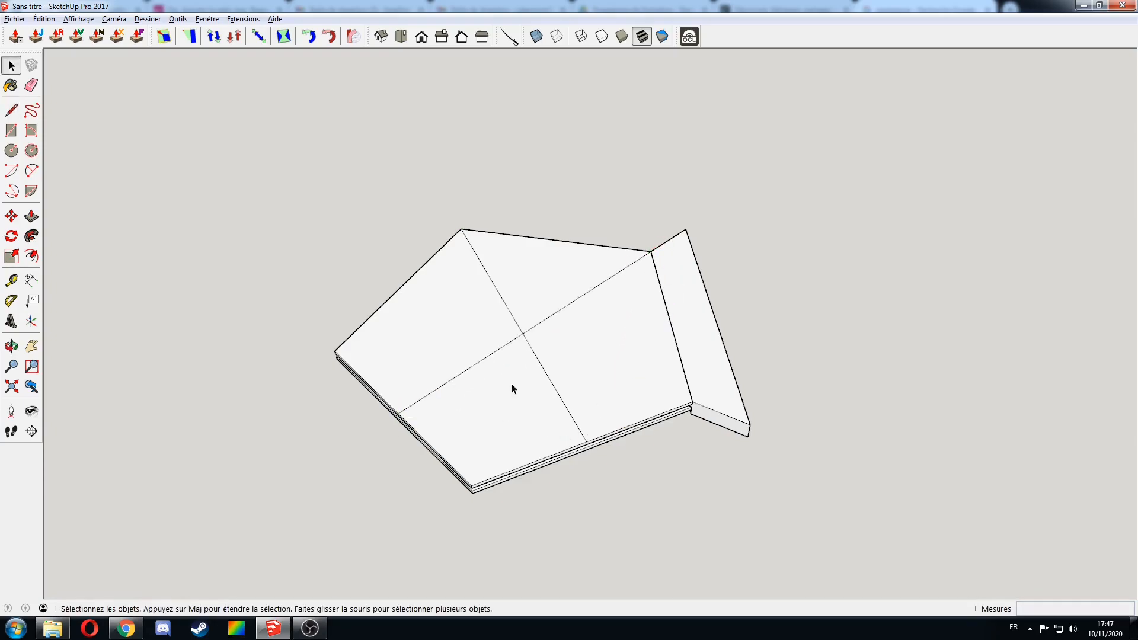
Rotate a copy of the edging board 288° about the pentagon's centre and divide the rotation into 4 copies
left_click(691, 390)
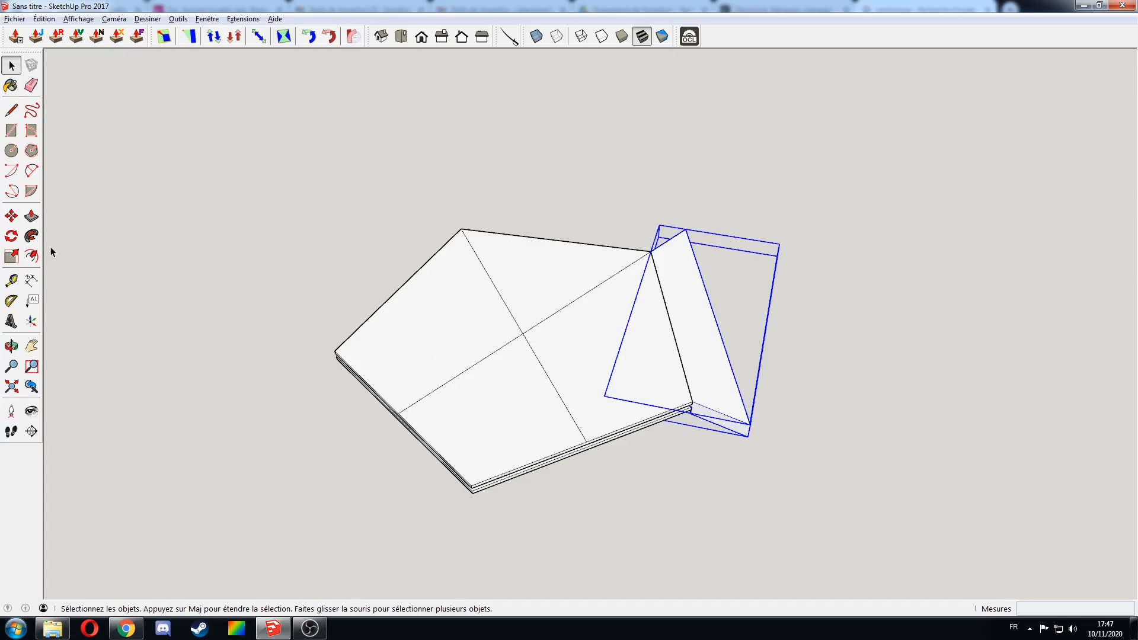
key("q")
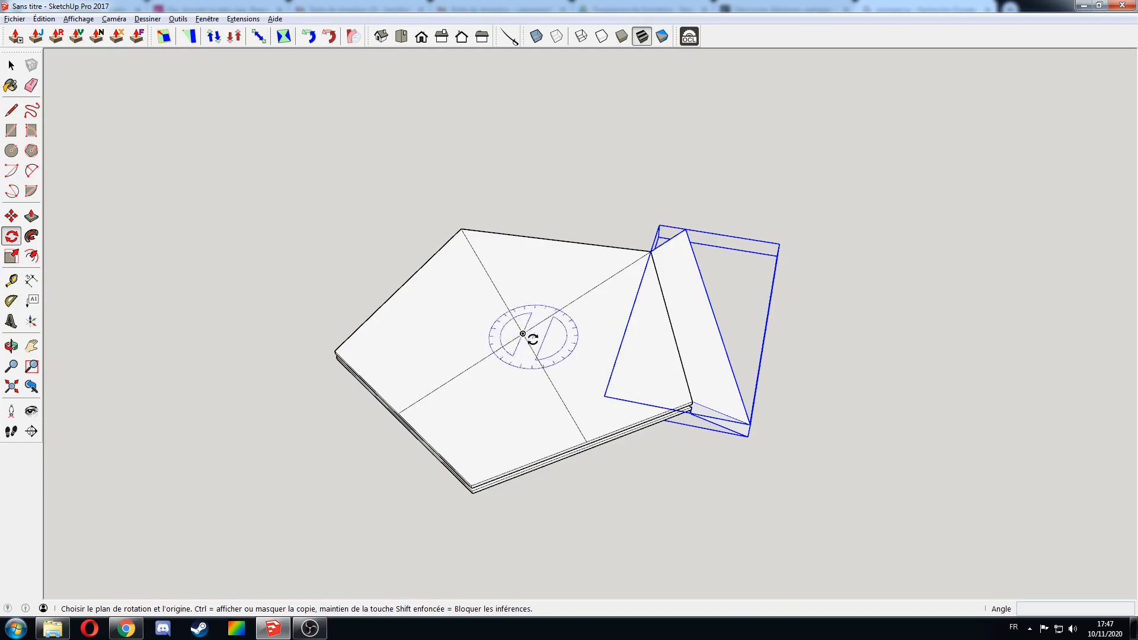
left_click(522, 334)
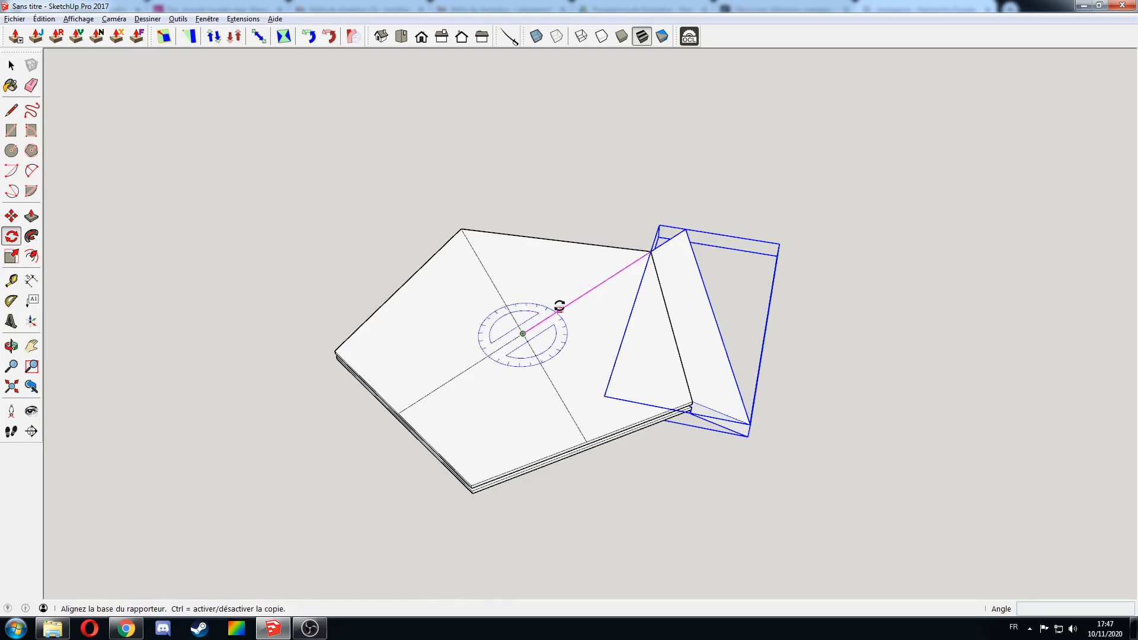
left_click(589, 290)
key("ctrl")
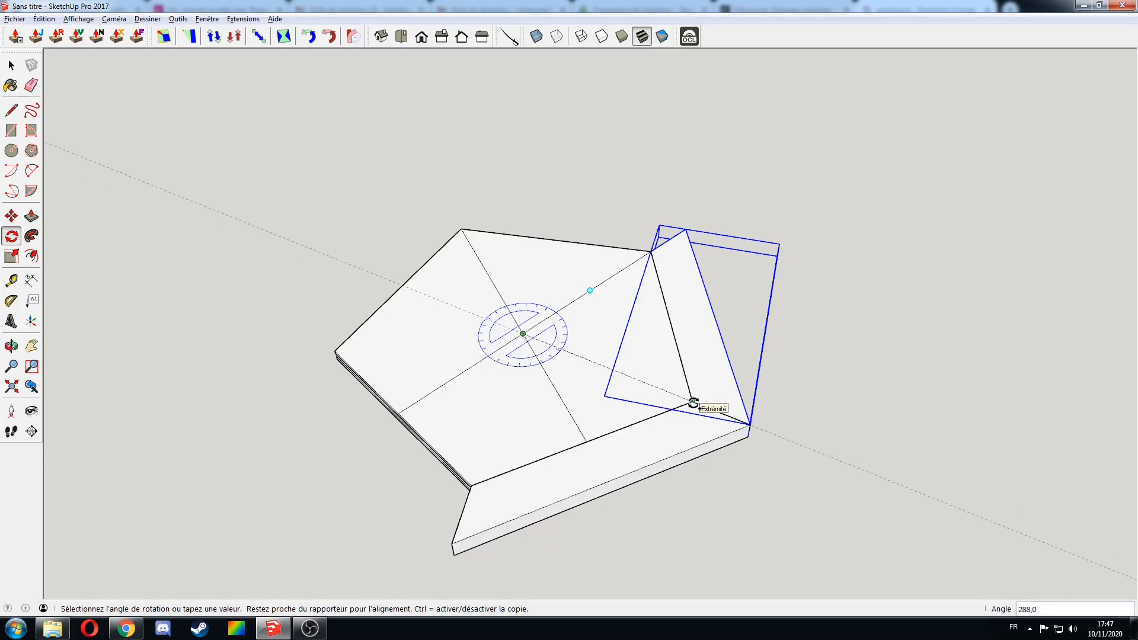
left_click(693, 402)
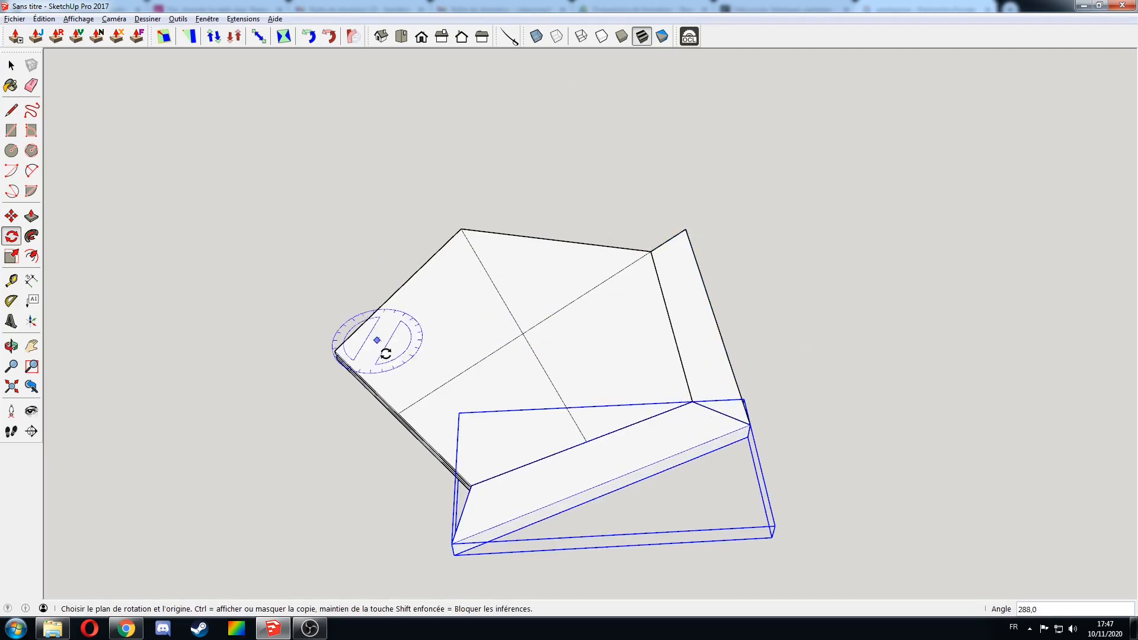
type("/4")
key("Return")
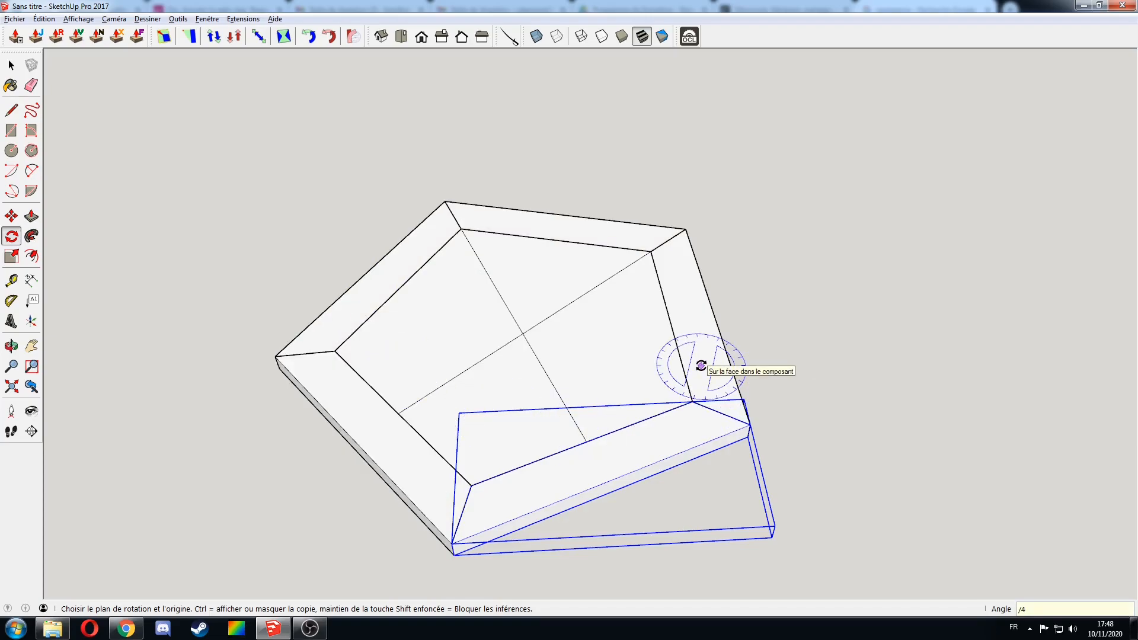
Try dividing the rotated copies by 5 and by 3, and set the division back to 4
key("BackSpace")
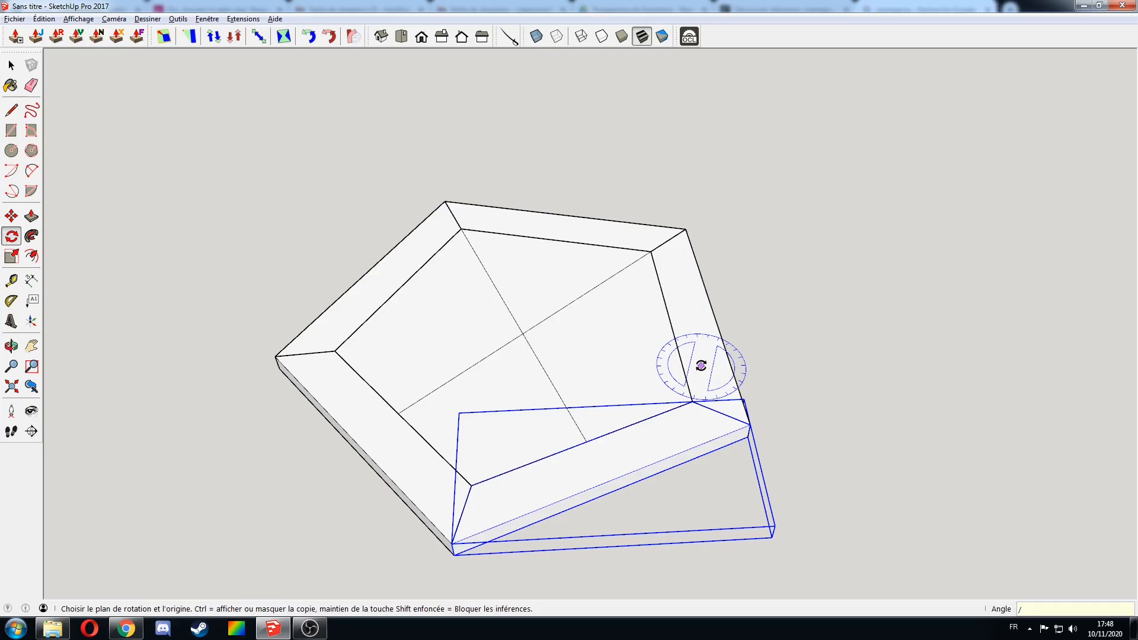
key("Return")
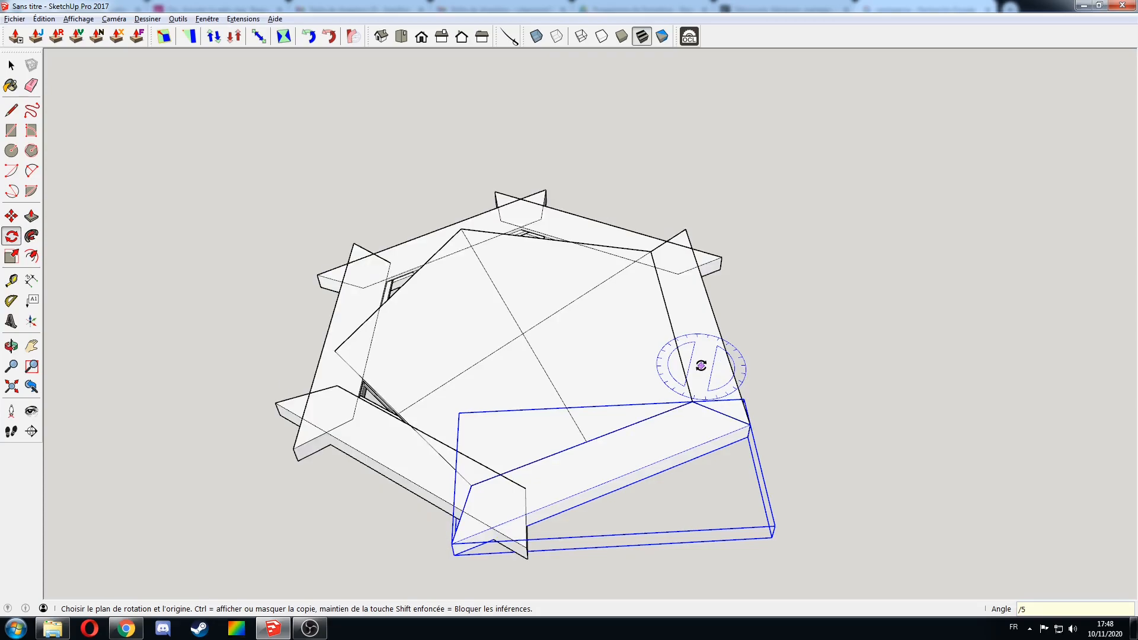
key("Return")
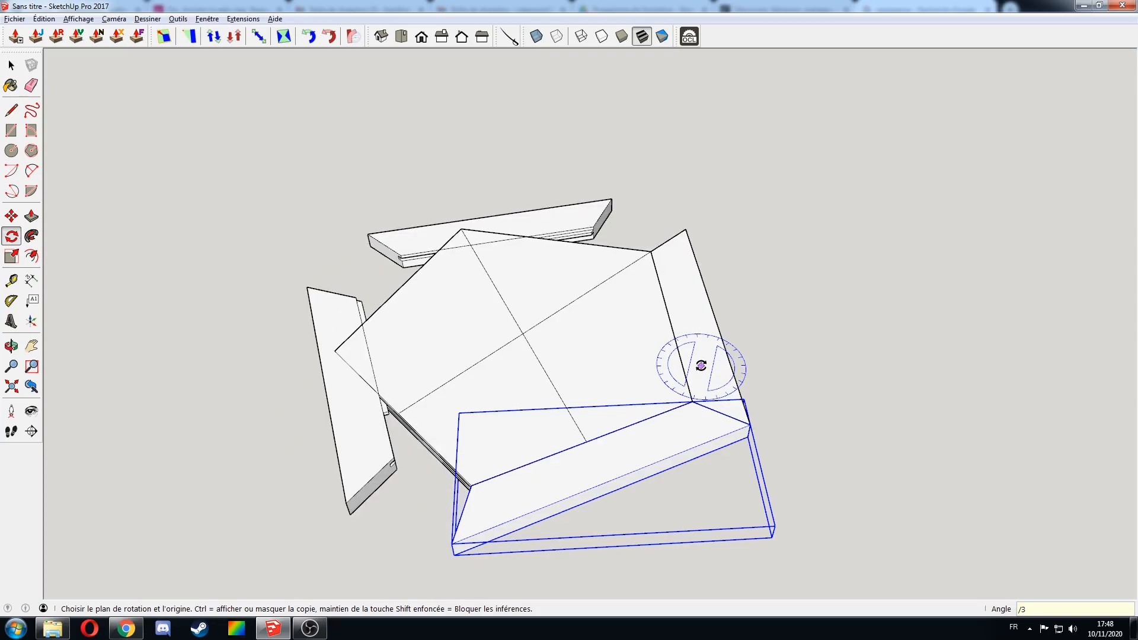
key("Return")
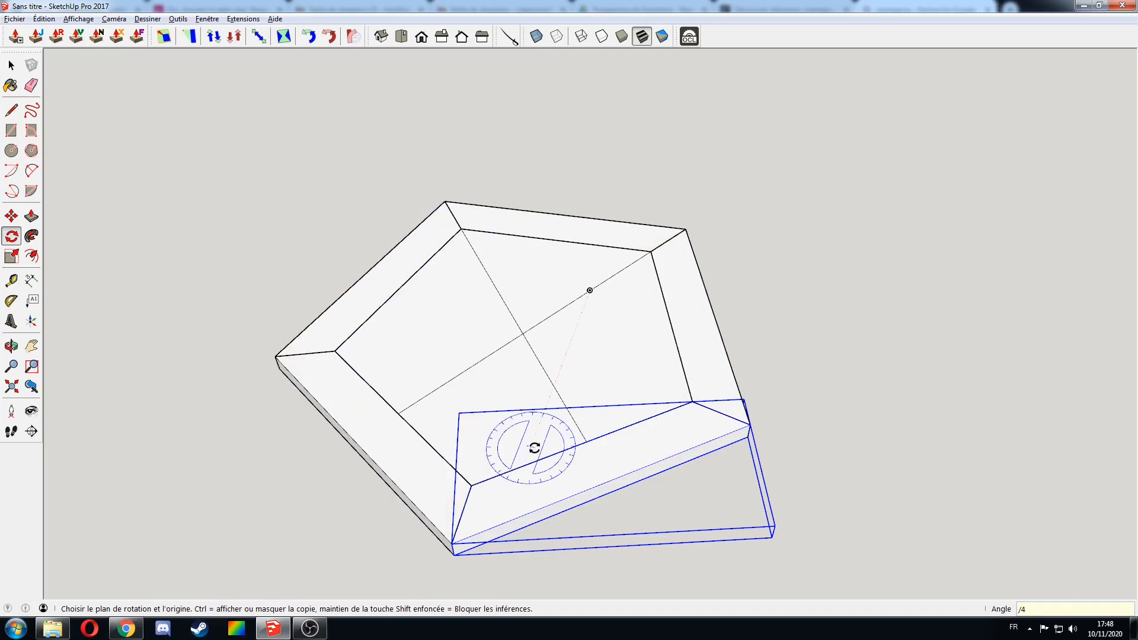
Erase the two construction lines crossing the pentagonal panel
key("space")
key("Delete")
mouse_move(674, 442)
middle_mouse_down()
mouse_move(668, 449)
mouse_move(528, 359)
middle_mouse_up()
key("e")
mouse_move(551, 345)
left_mouse_down()
mouse_move(528, 311)
mouse_move(547, 305)
left_mouse_up()
left_click(549, 307)
key("space")
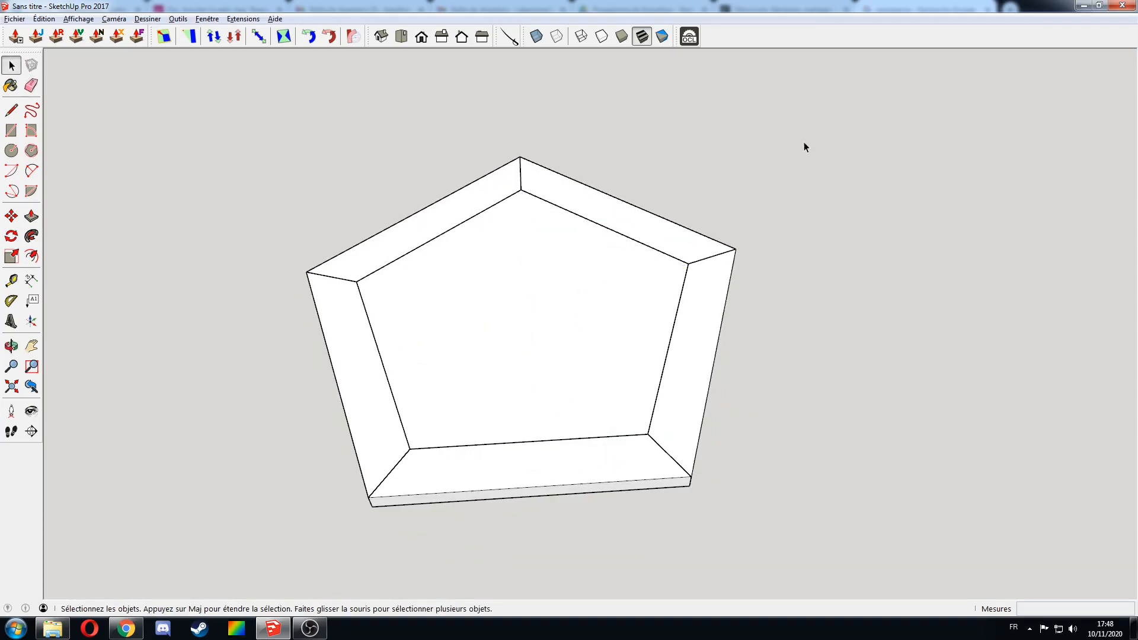
Select the whole pentagonal assembly, generate its cut list with OpenCutList, and examine the edging boards' listed dimensions
left_click_drag(258, 579, 259, 578)
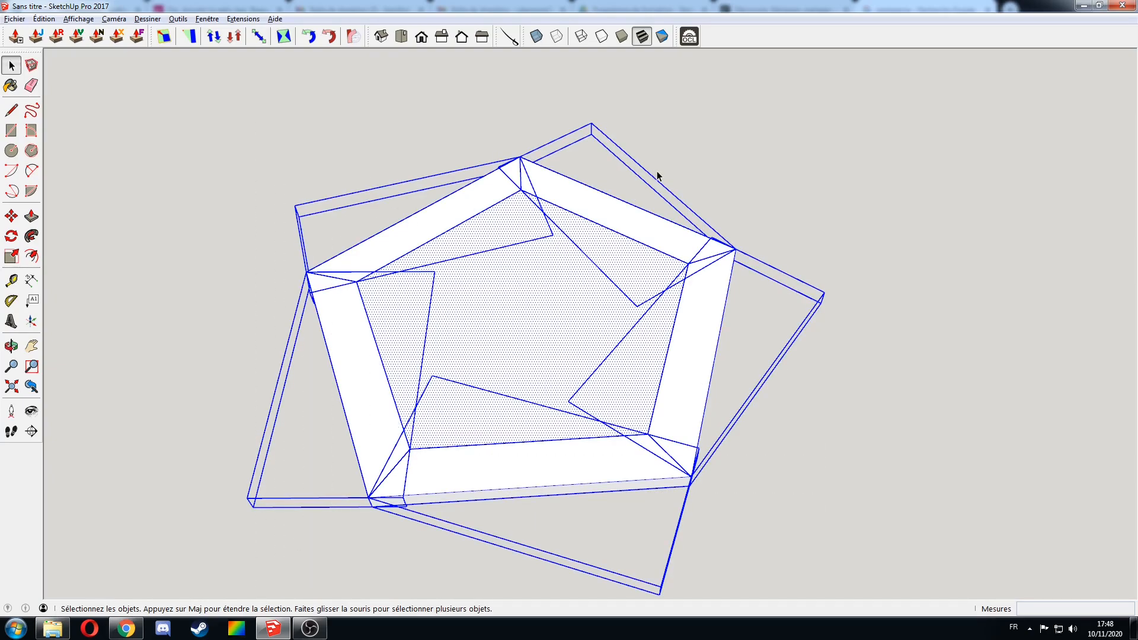
left_click(687, 37)
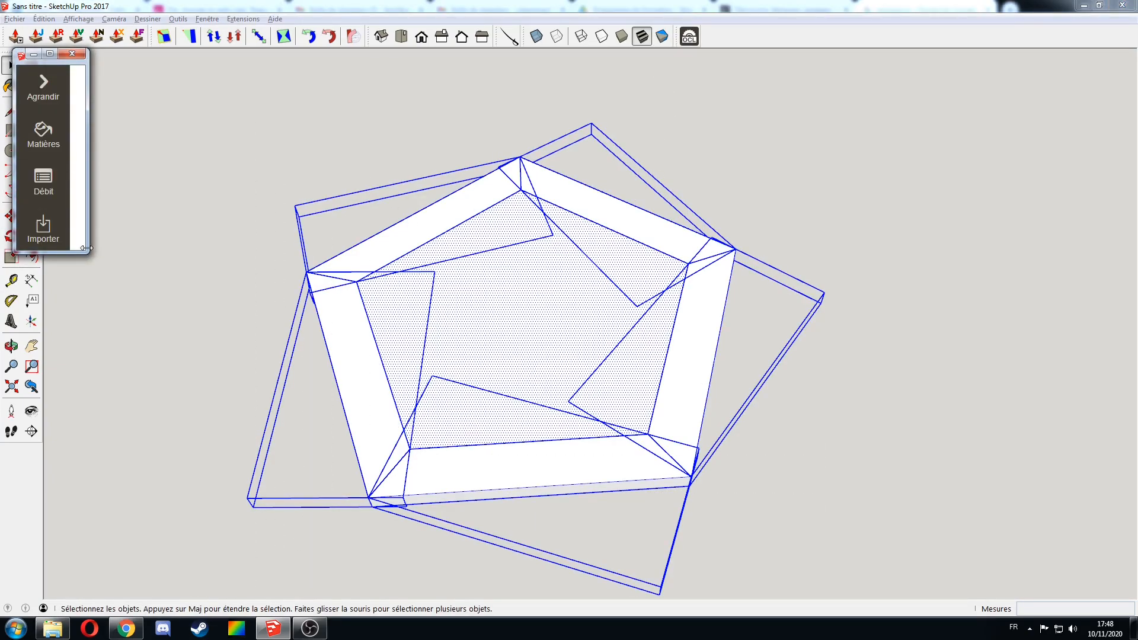
left_click_drag(87, 252, 266, 350)
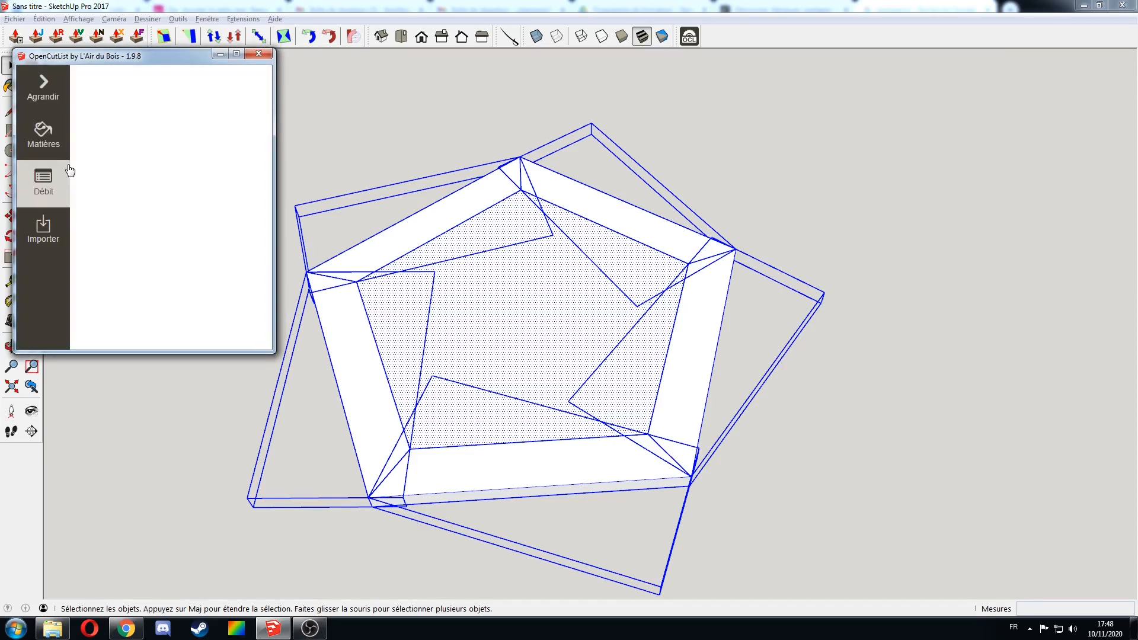
left_click(42, 181)
left_click(391, 86)
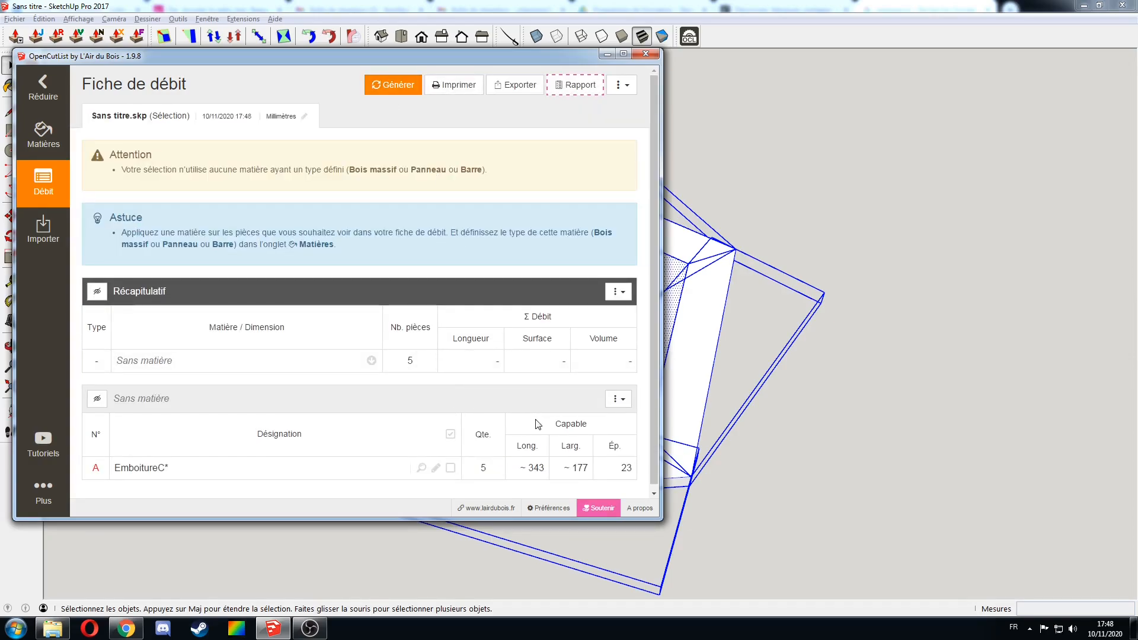
scroll(460, 418, "down", 1)
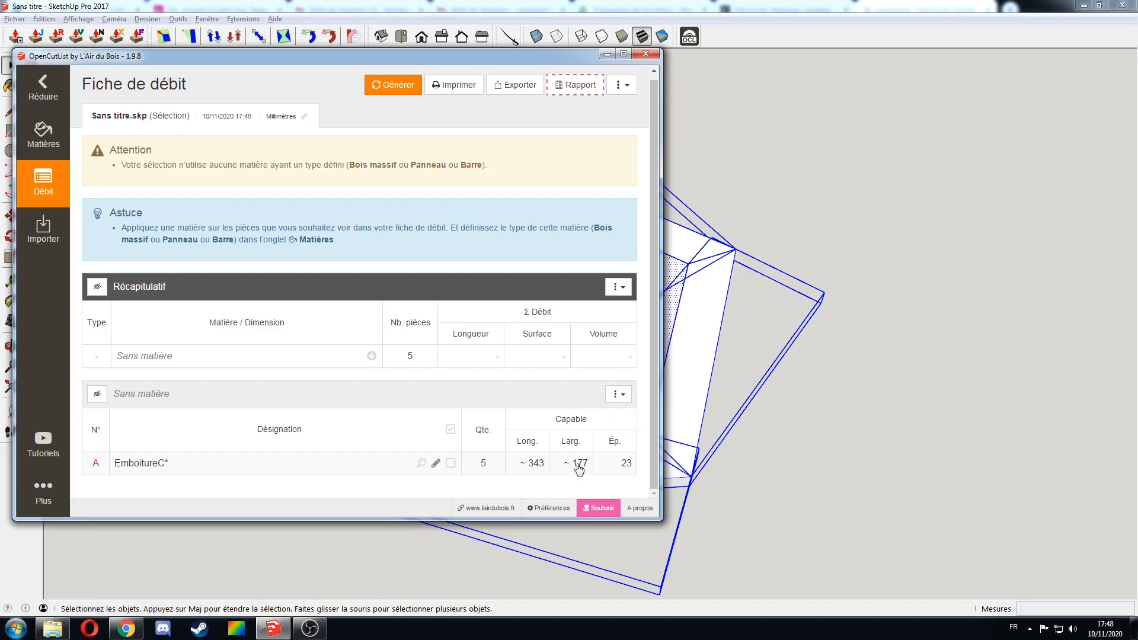
left_click(757, 373)
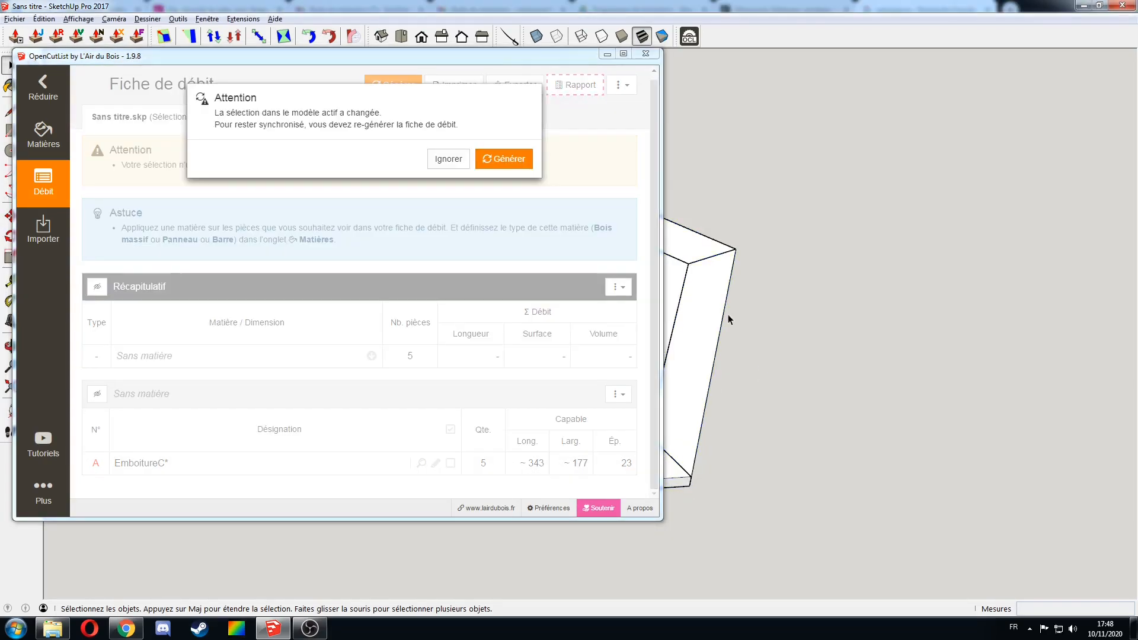
Open the pentagon's front edging board and realign its axes from the lower outer corner, with the red axis along the outer edge
left_click(642, 54)
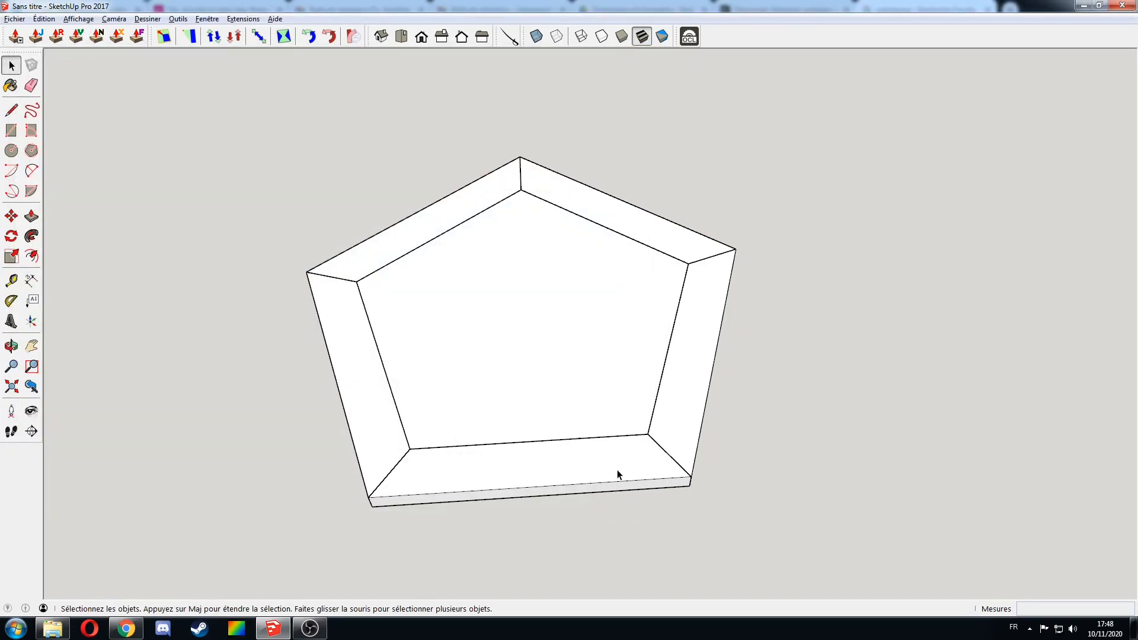
double_click(618, 474)
middle_click_drag(422, 502, 471, 427)
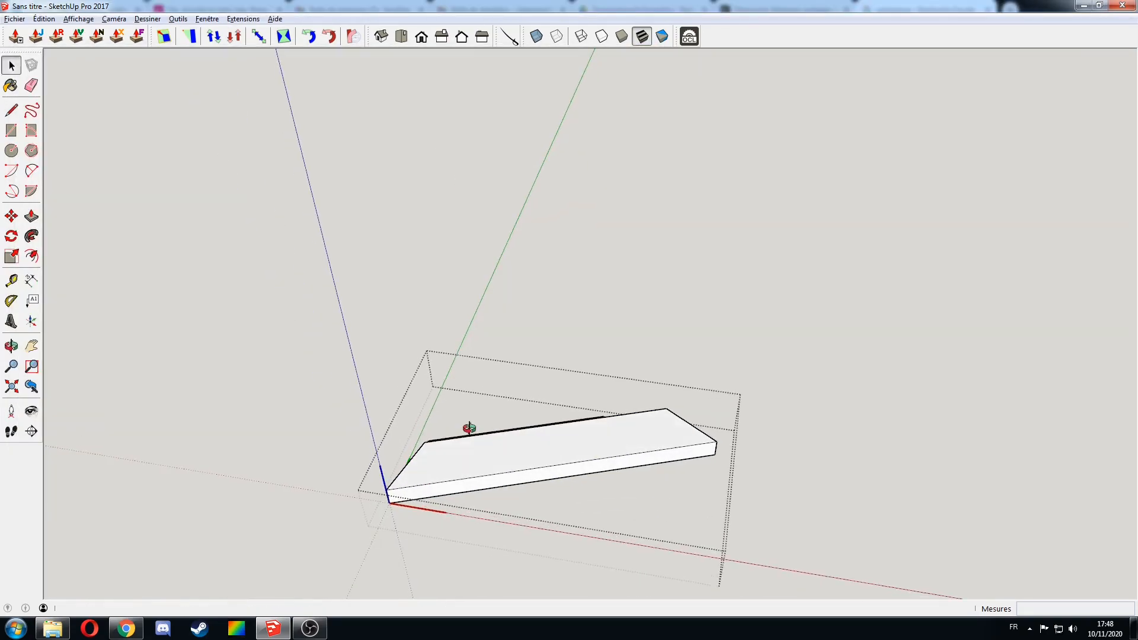
left_click(32, 321)
left_click(389, 504)
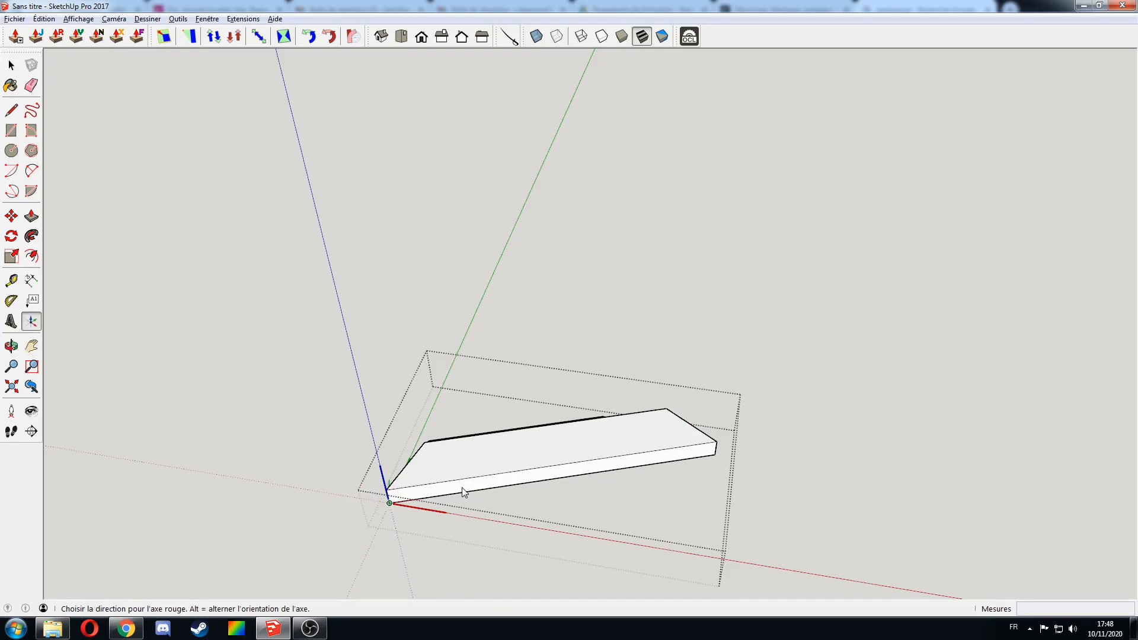
left_click(466, 493)
middle_click_drag(371, 491, 591, 495)
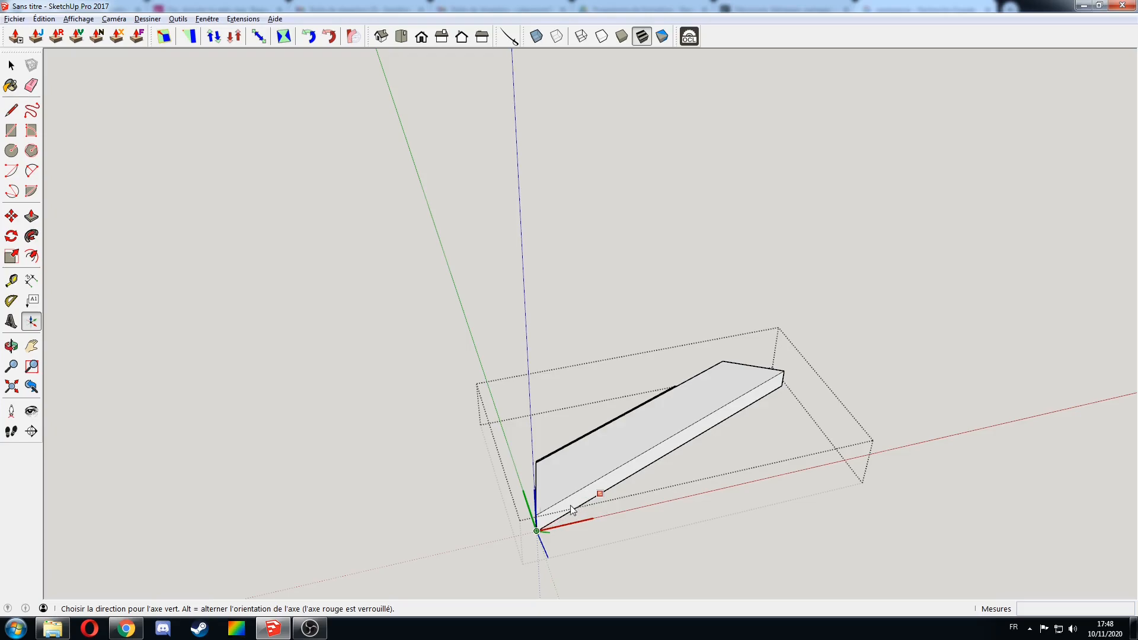
left_click(510, 516)
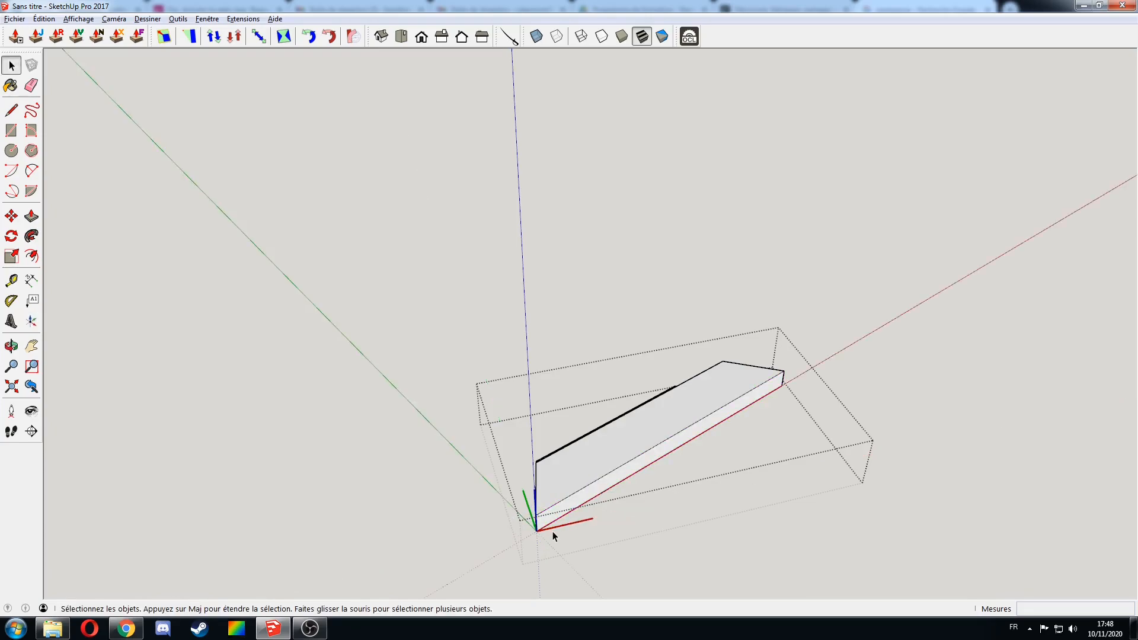
Leave the edging board, accept updating the component axes for all copies, and check the board's realigned bounding box
left_click(365, 351)
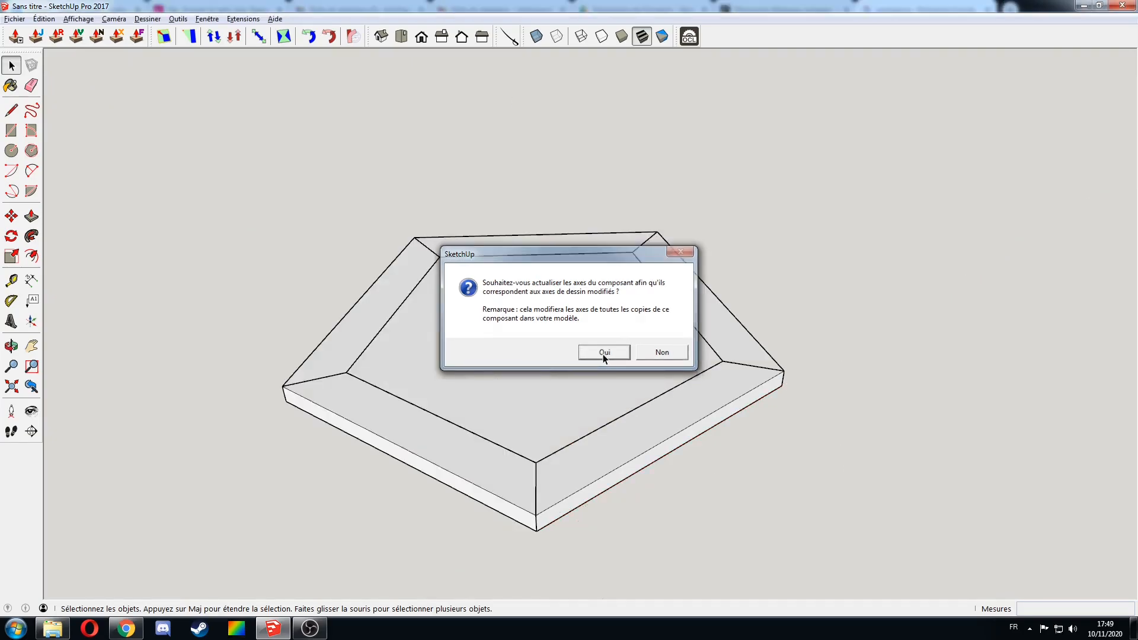
left_click(604, 353)
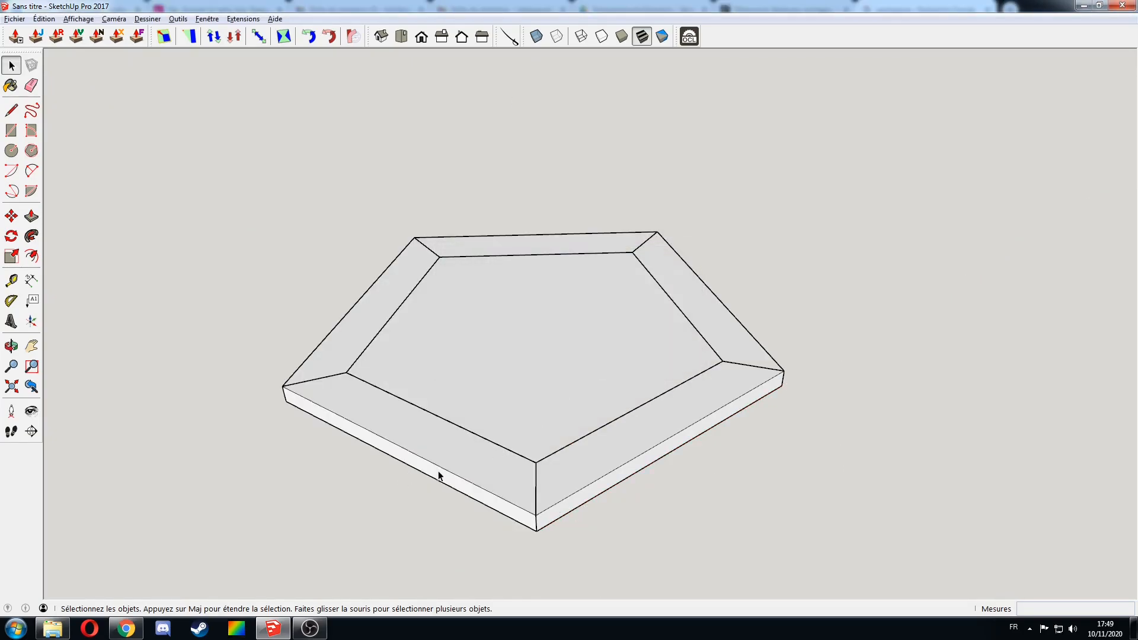
double_click(594, 443)
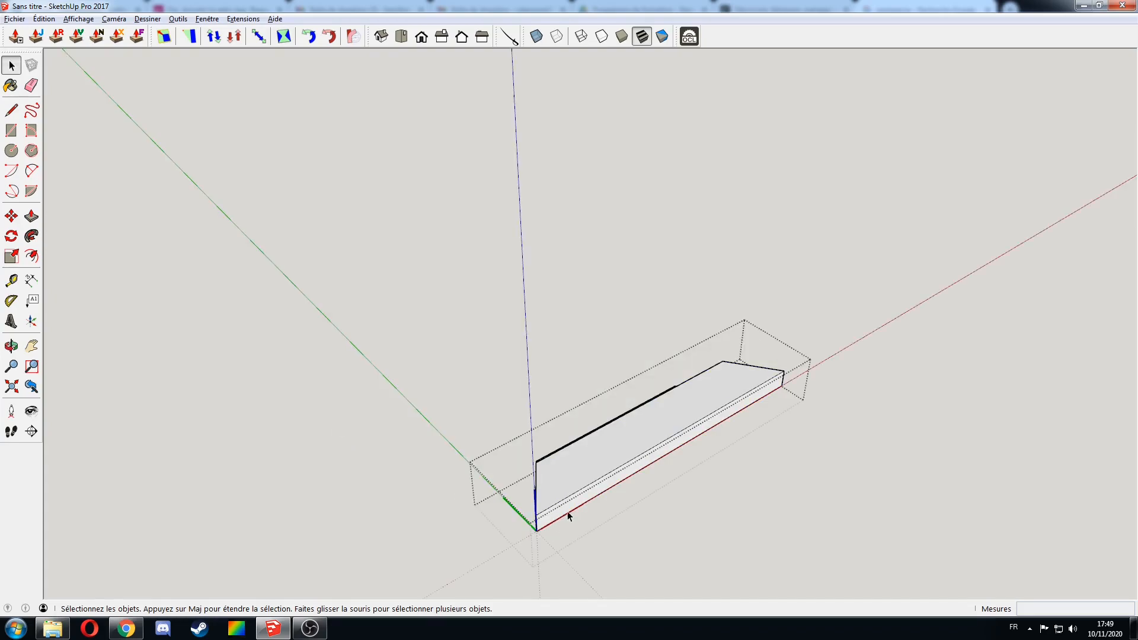
left_click(380, 455)
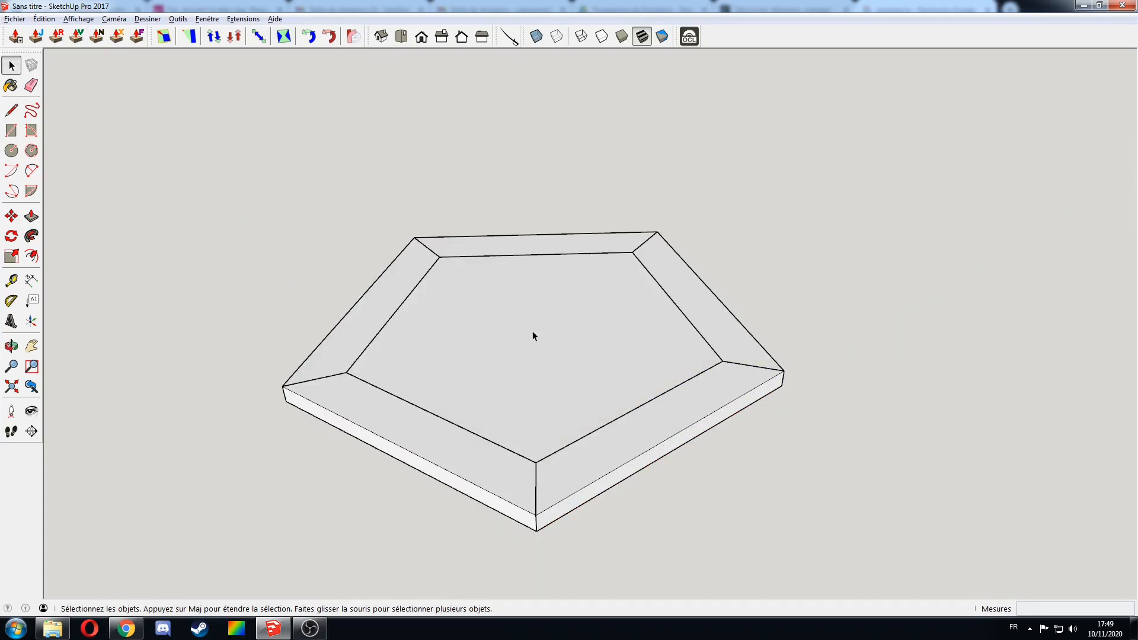
Select the whole pentagonal assembly, regenerate its OpenCutList cut list, and examine the edging boards' length and width with the realigned axes
left_click(688, 38)
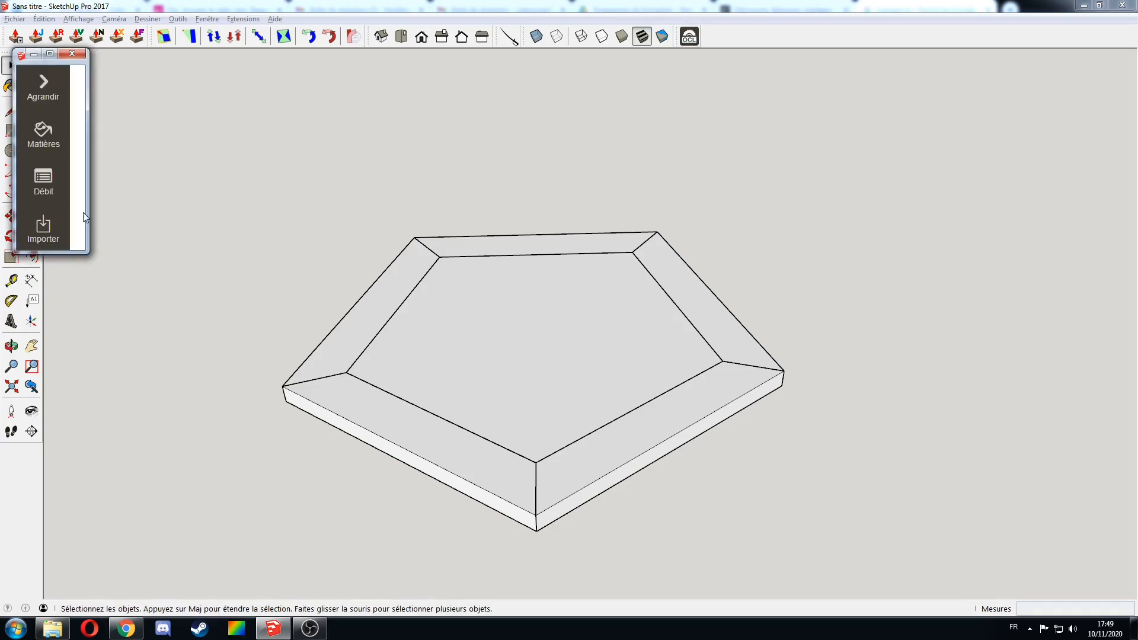
left_click_drag(741, 184, 660, 343)
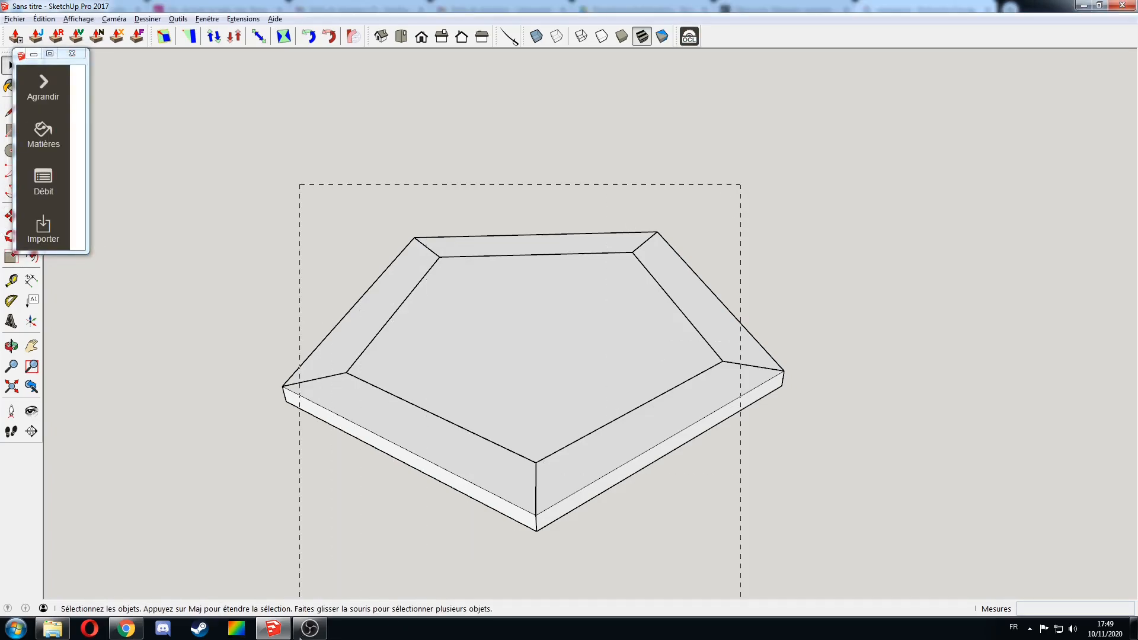
left_click_drag(303, 596, 268, 593)
left_click(43, 181)
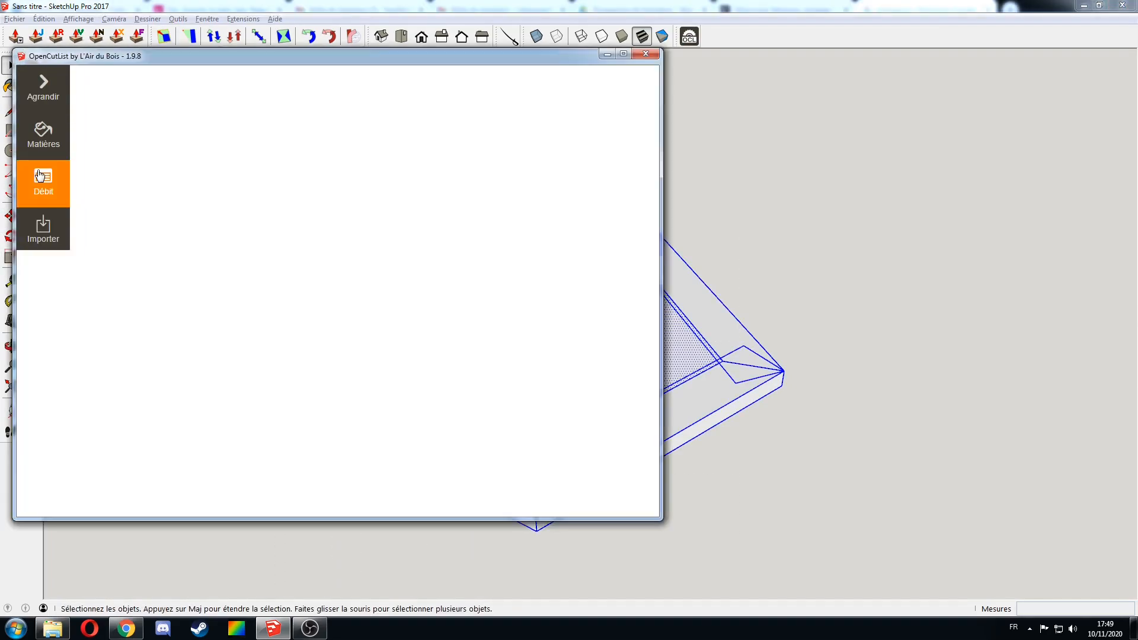
left_click(385, 86)
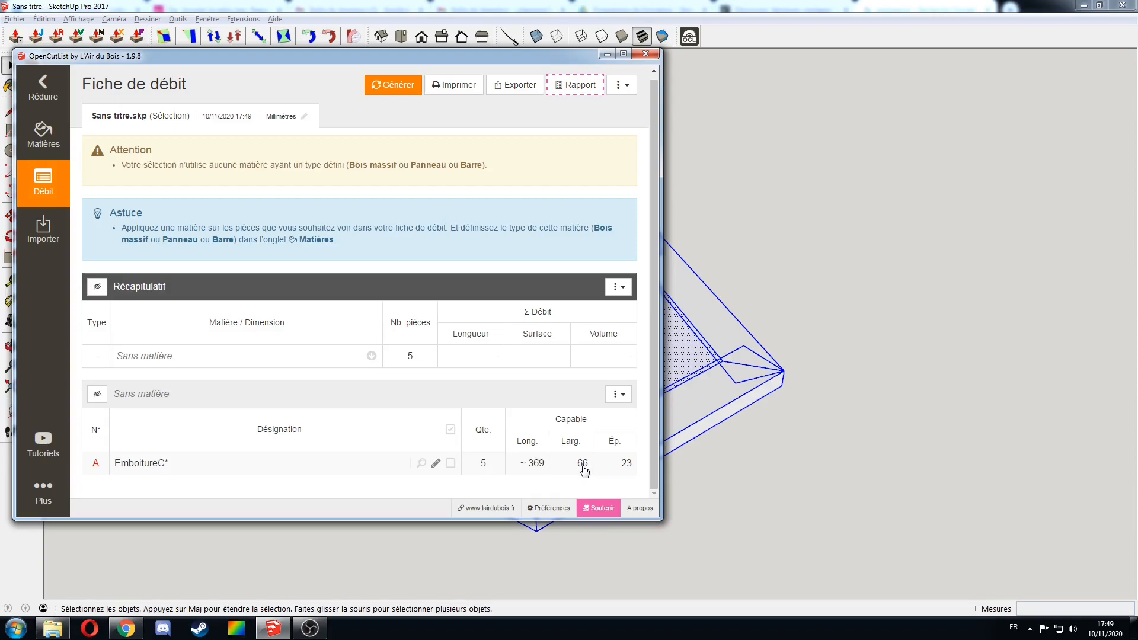
left_click(769, 495)
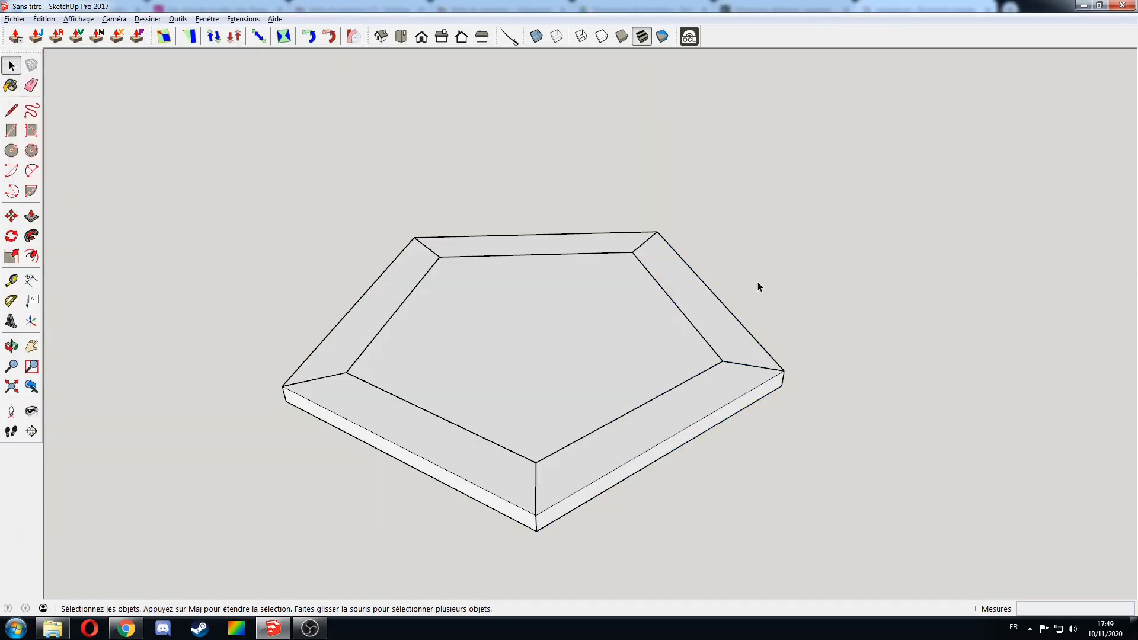
Apply the AniégréH material to the pentagonal panel inside the edging
key("b")
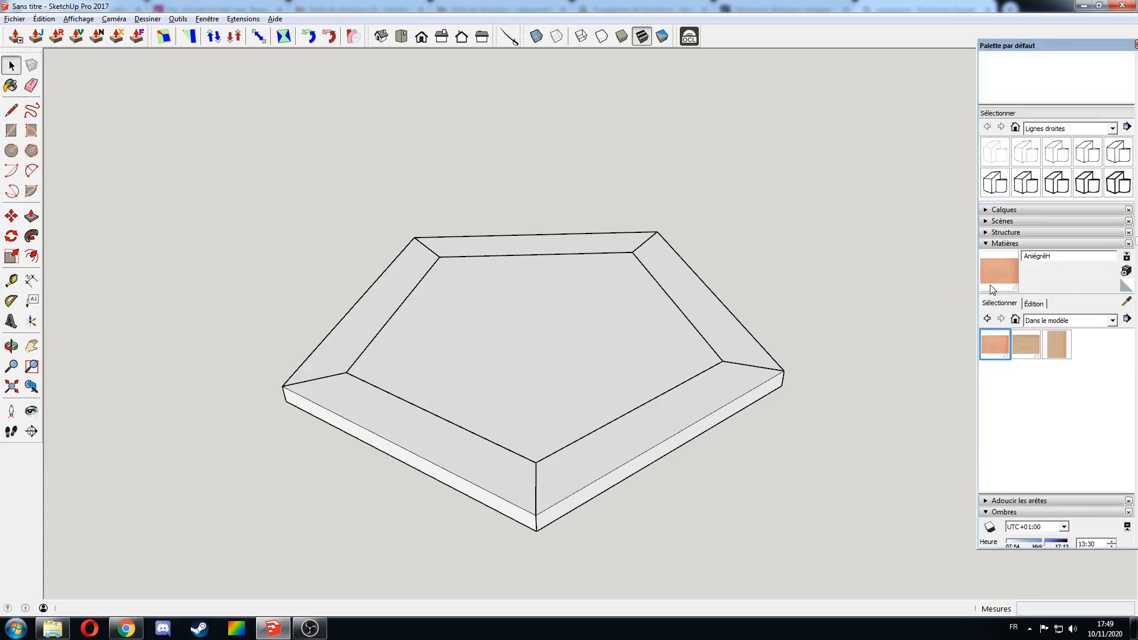
left_click(609, 344)
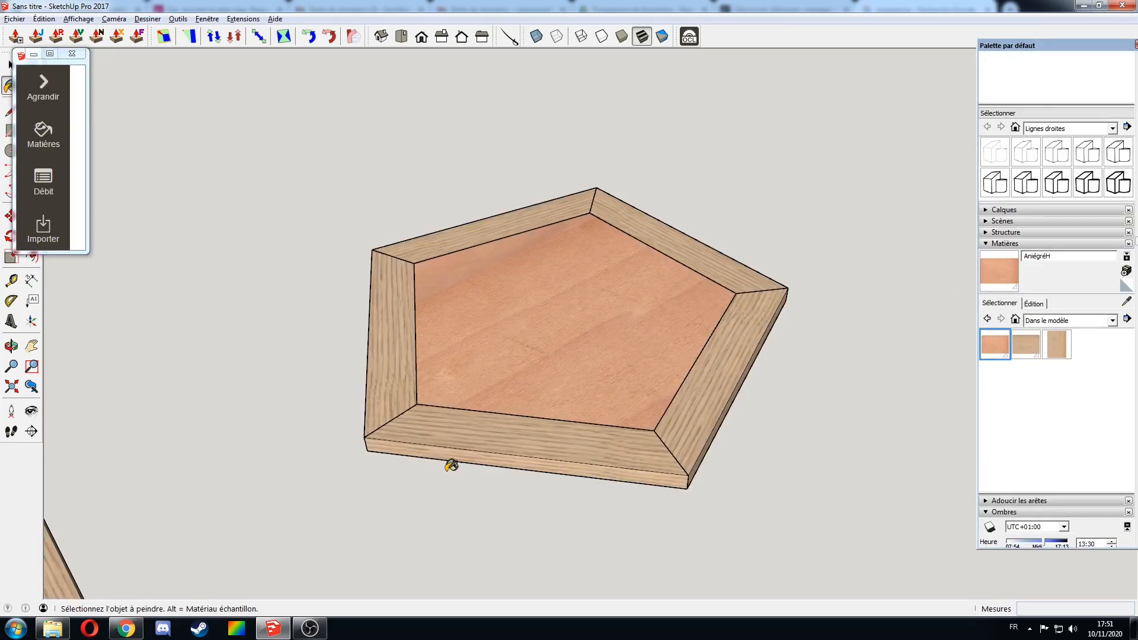
Generate a cut list for the textured pentagonal assembly and examine the dimensions of its panel and edging boards
key("space")
left_click_drag(813, 145, 674, 234)
left_click(43, 185)
left_click(393, 84)
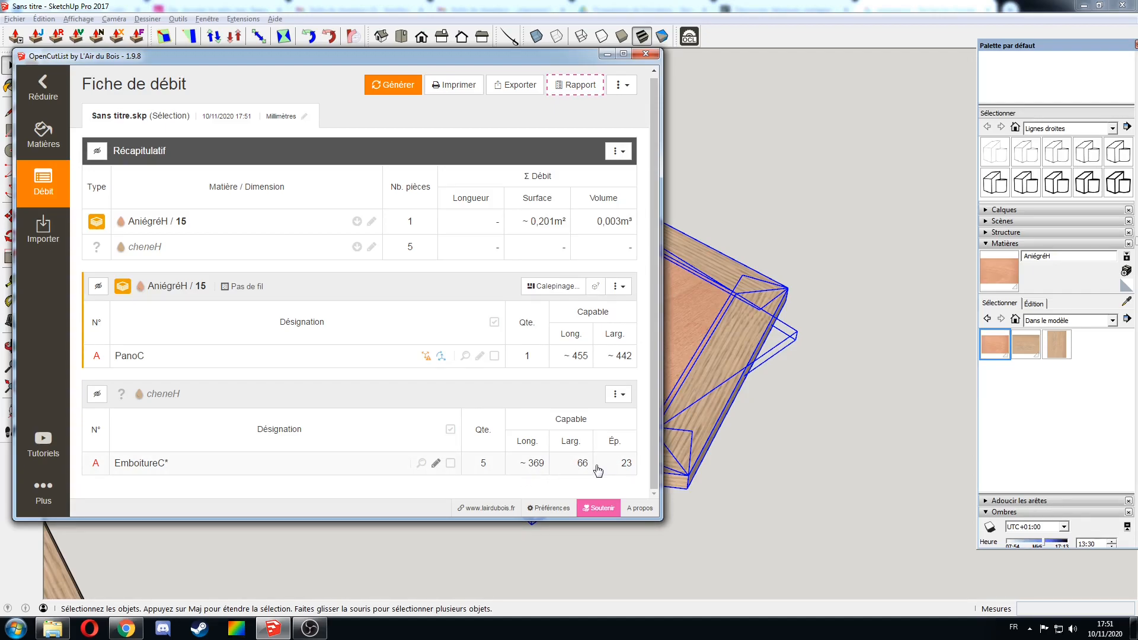
left_click(646, 54)
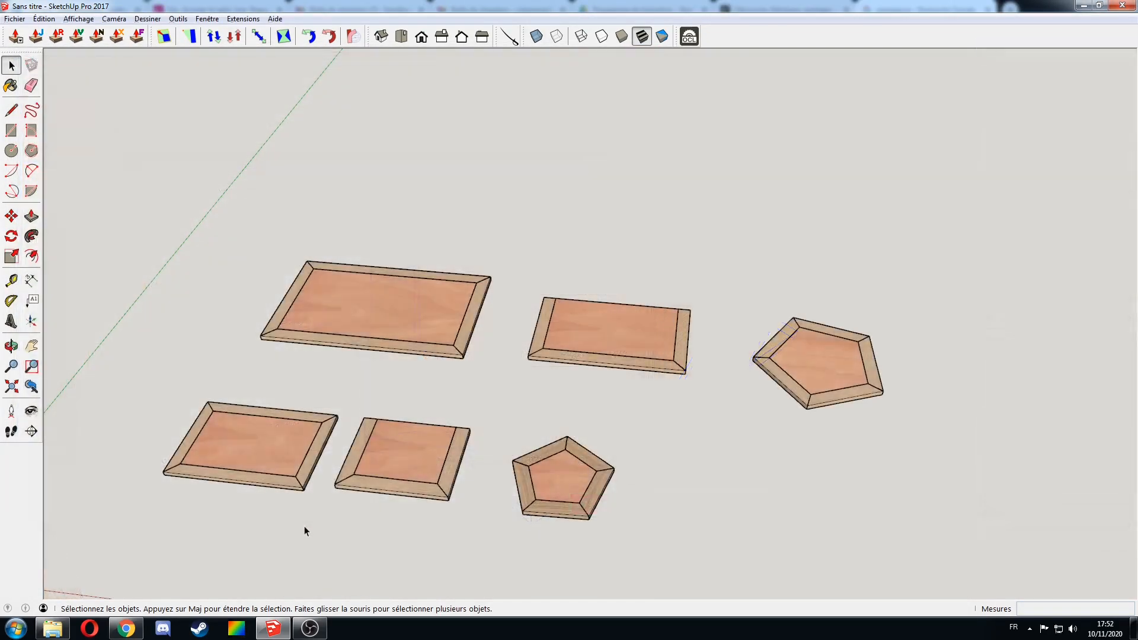